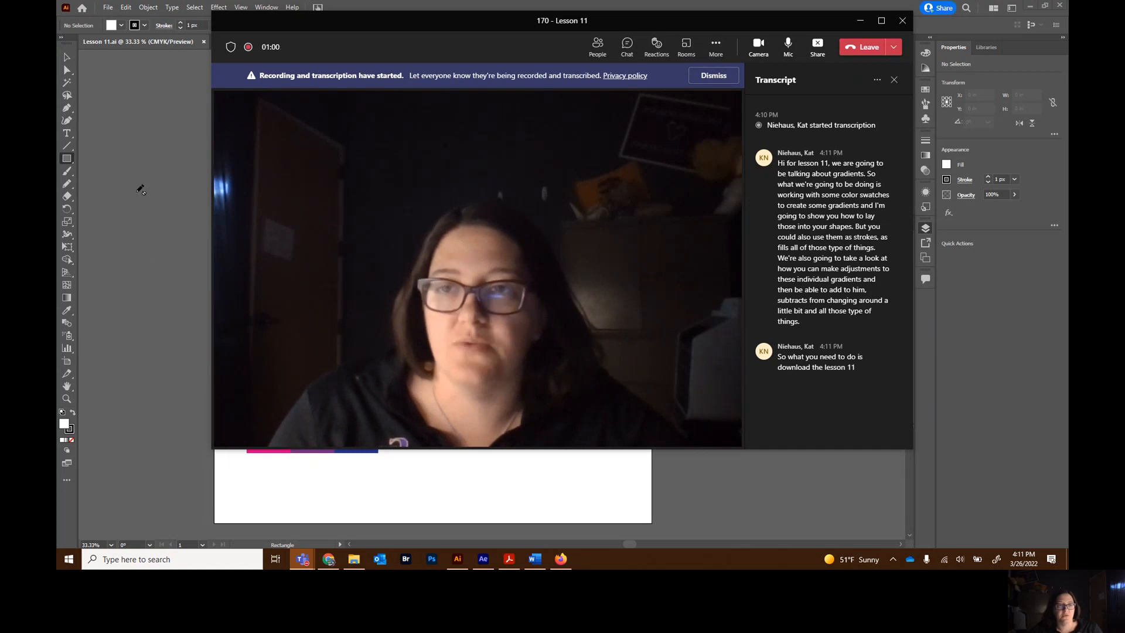
Rename the layer holding the color swatches as Swatches
click(67, 57)
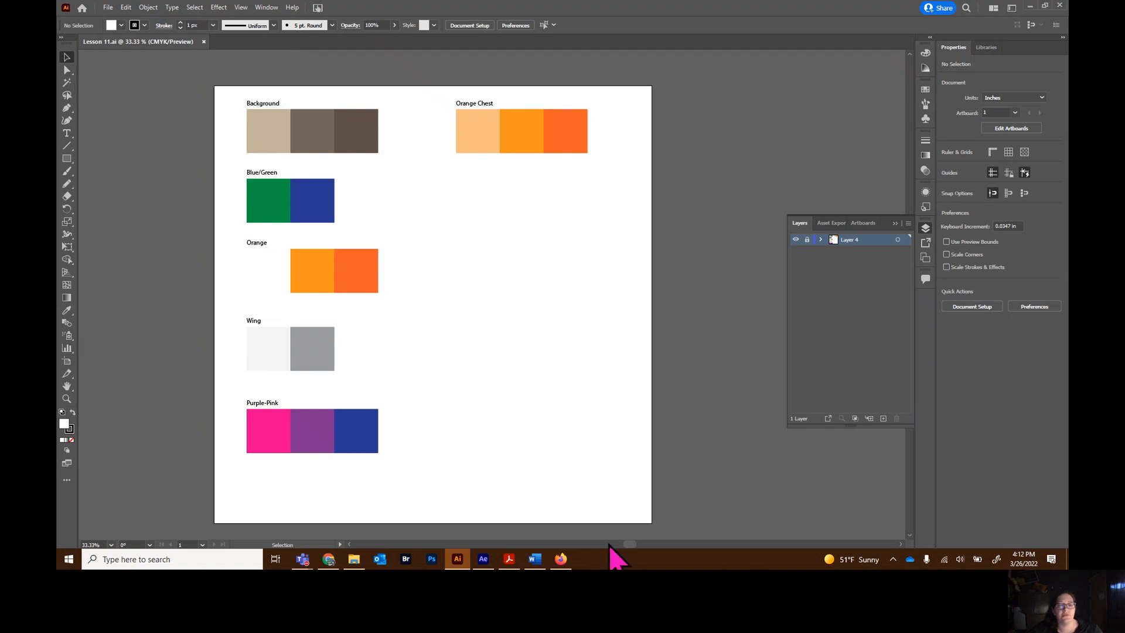
drag(632, 544, 627, 544)
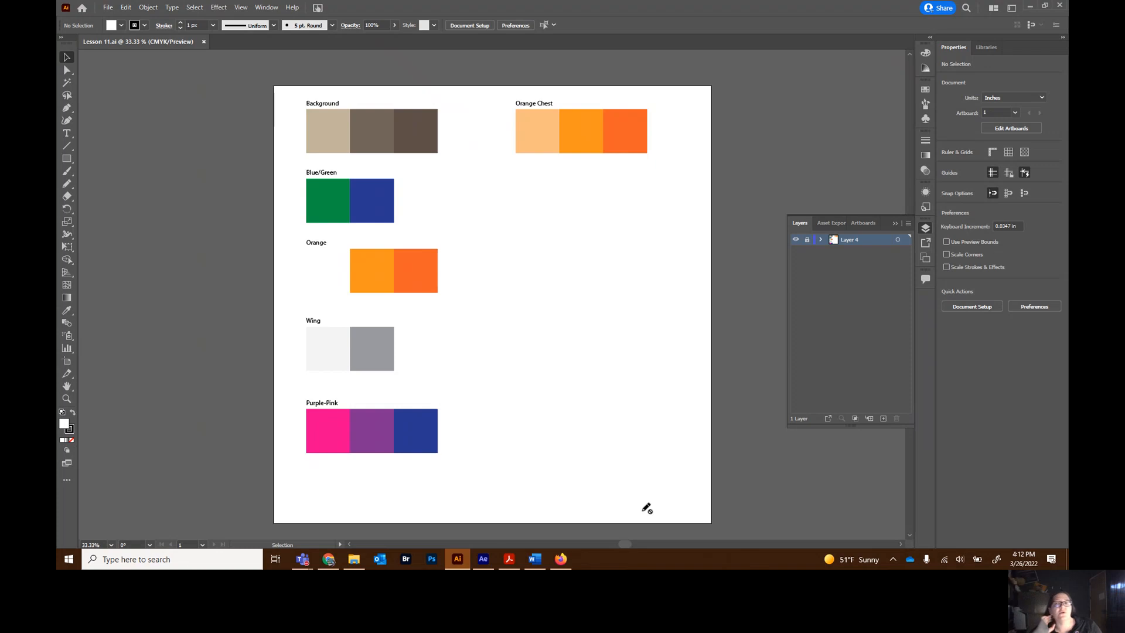
double_click(851, 240)
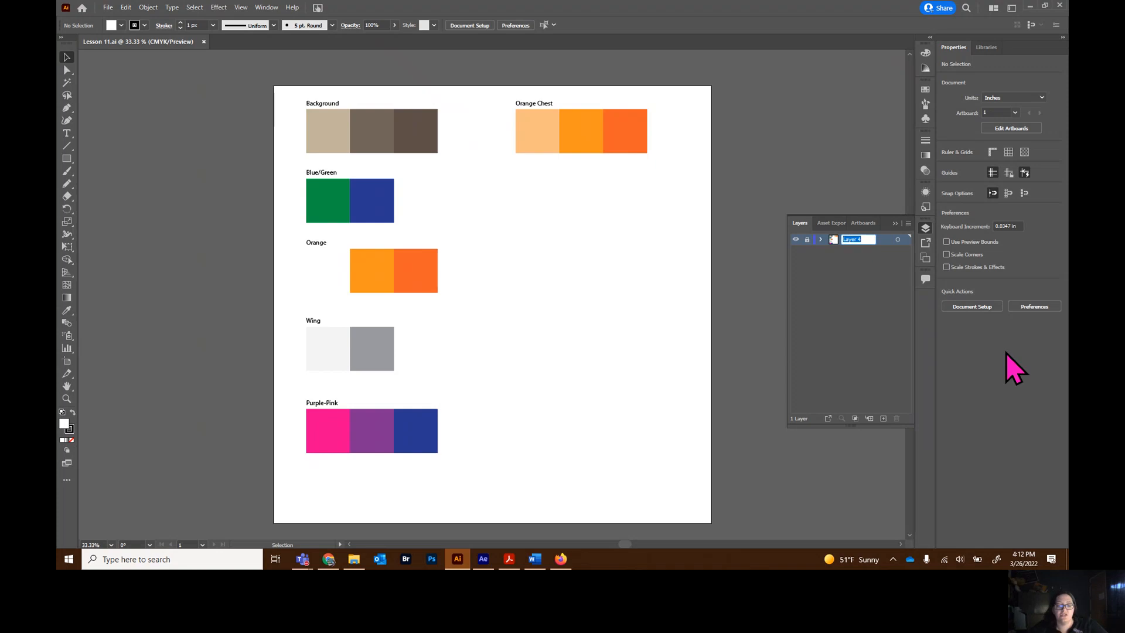
text(Swatches)
key(Return)
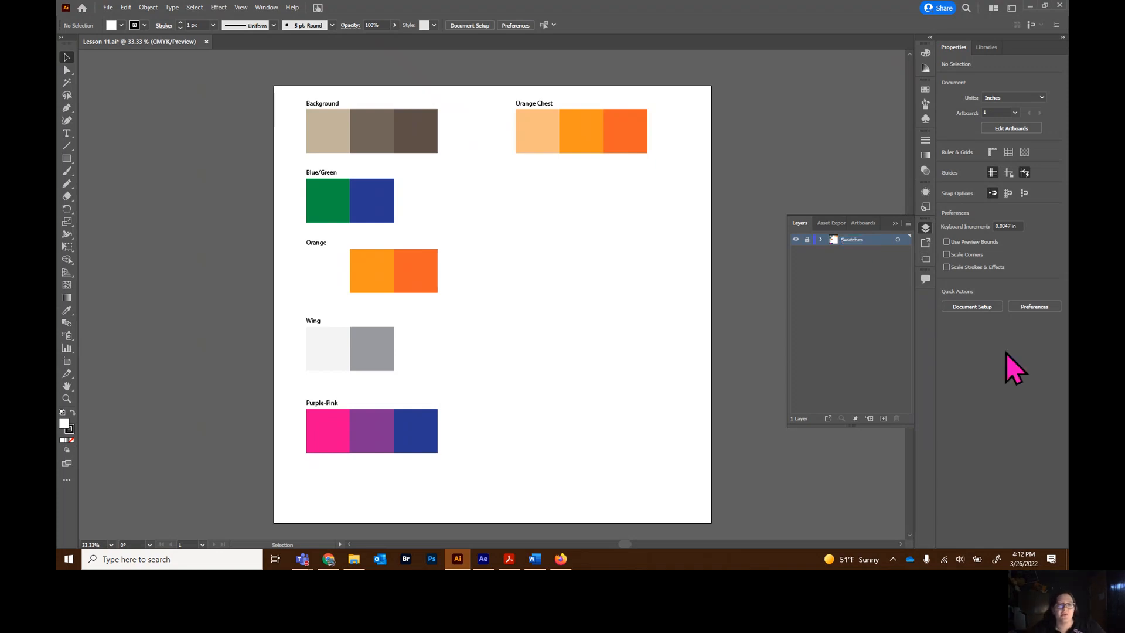
Move all the labeled swatch groups off the artboard to its left side, placing Orange Chest below Purple-Pink
click(821, 242)
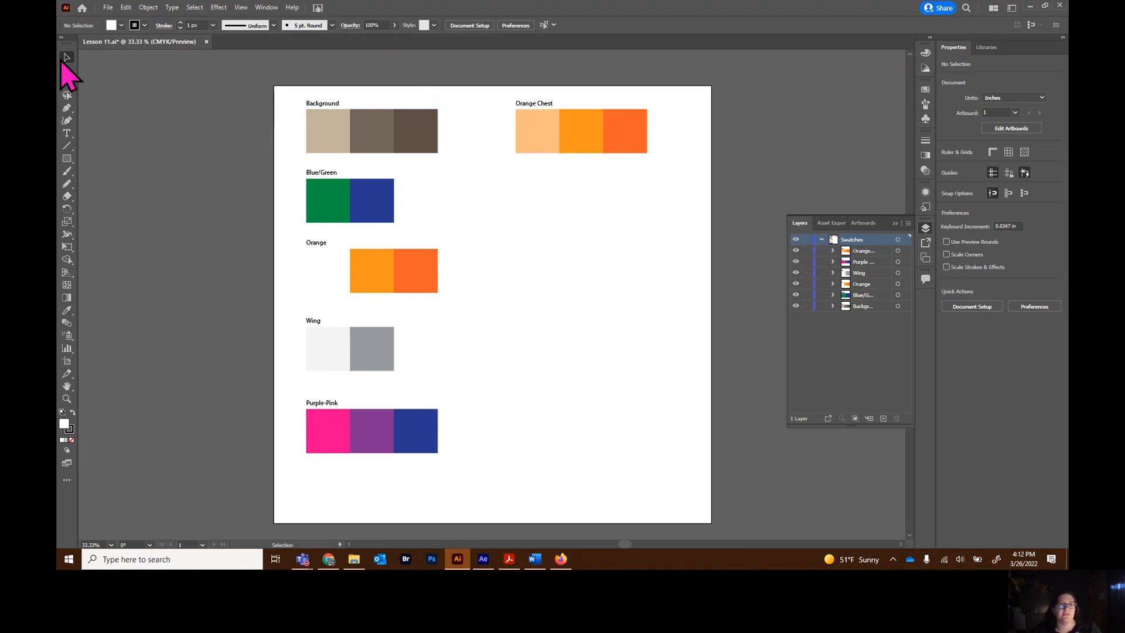
drag(286, 91, 463, 476)
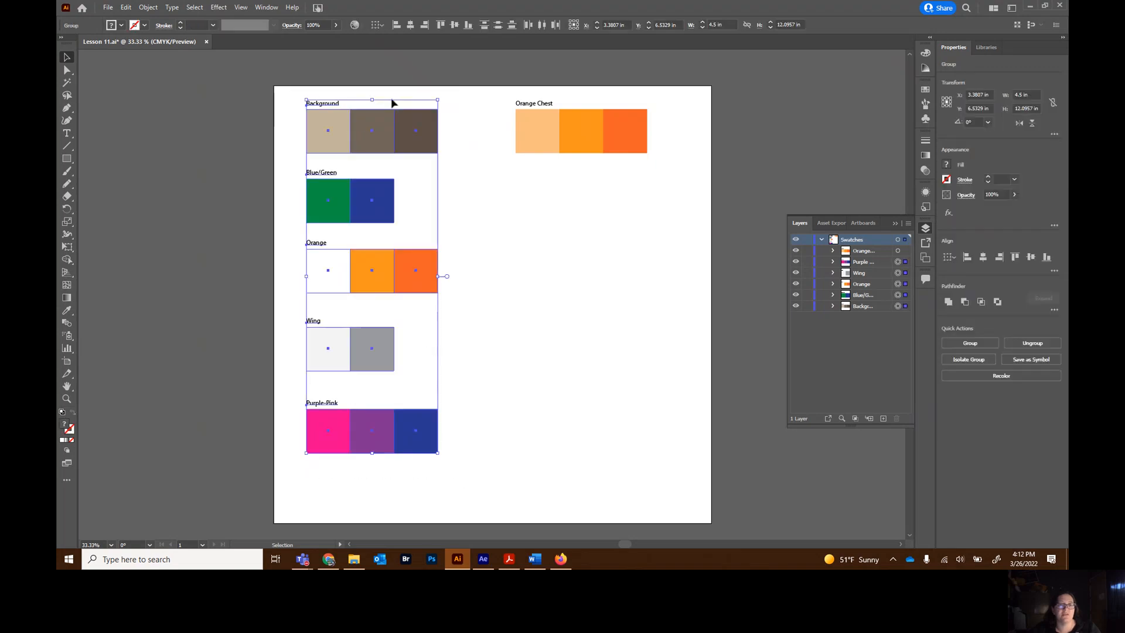
drag(278, 93, 398, 114)
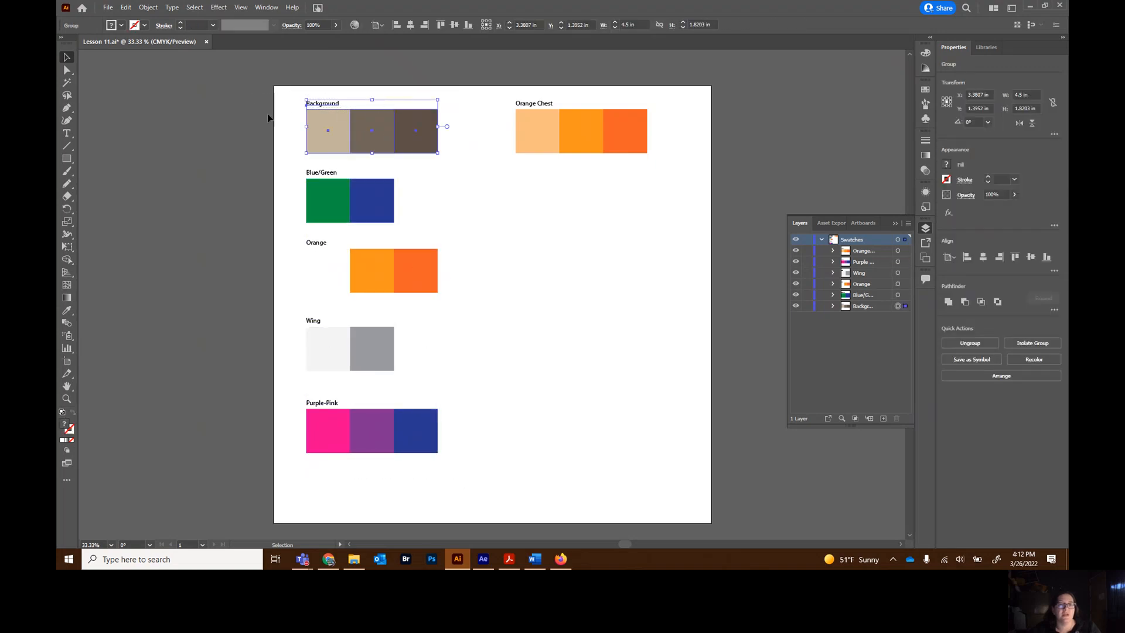
drag(293, 93, 486, 498)
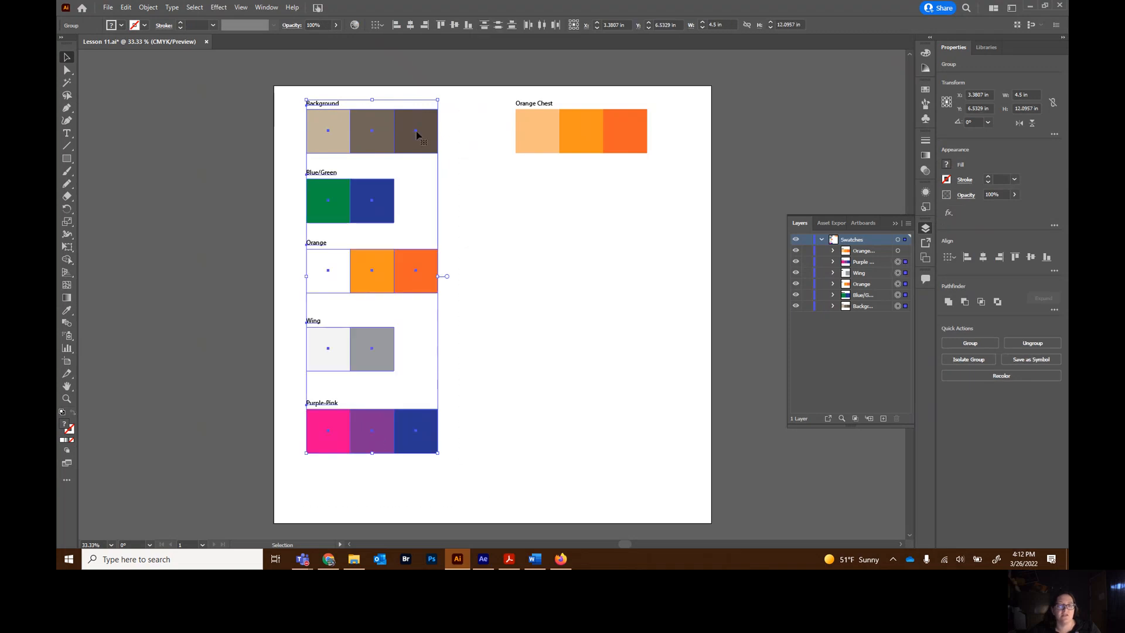
drag(421, 135, 245, 125)
drag(497, 100, 244, 491)
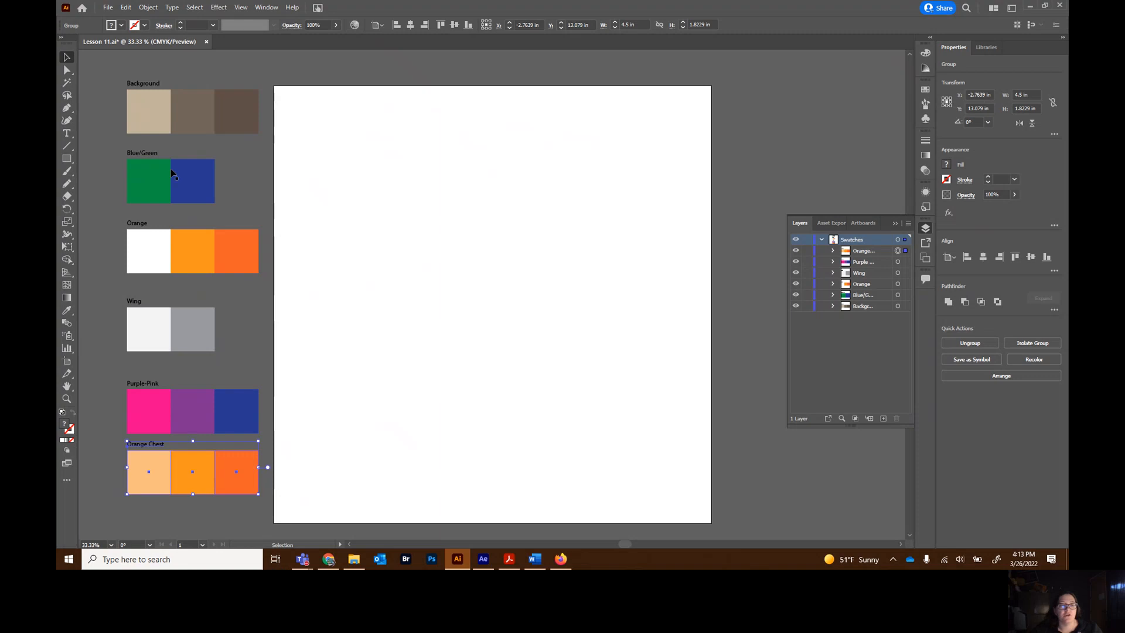
drag(200, 489, 201, 499)
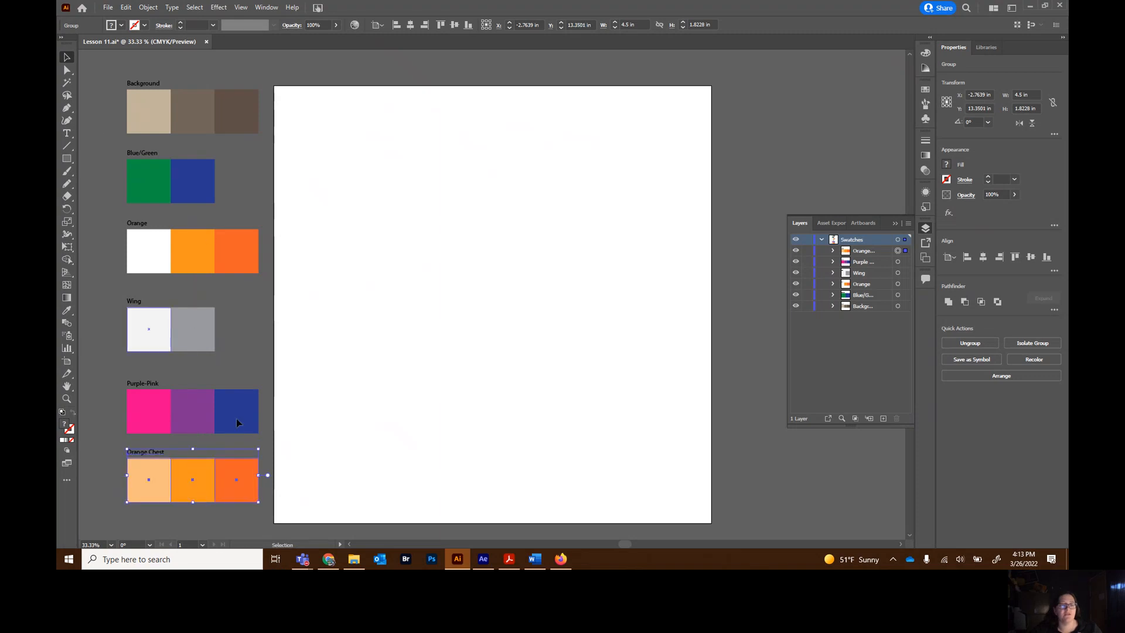
Deselect the artwork, then collapse and lock the Swatches layer
click(798, 113)
click(822, 241)
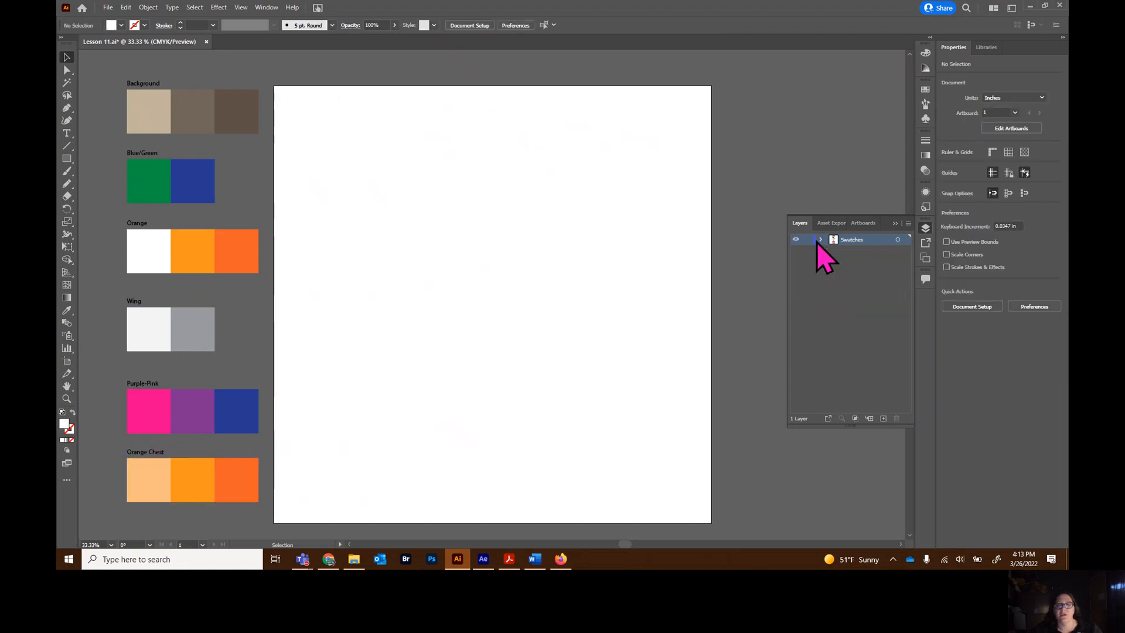
click(808, 241)
Create a new layer above Swatches and name it Head
click(883, 420)
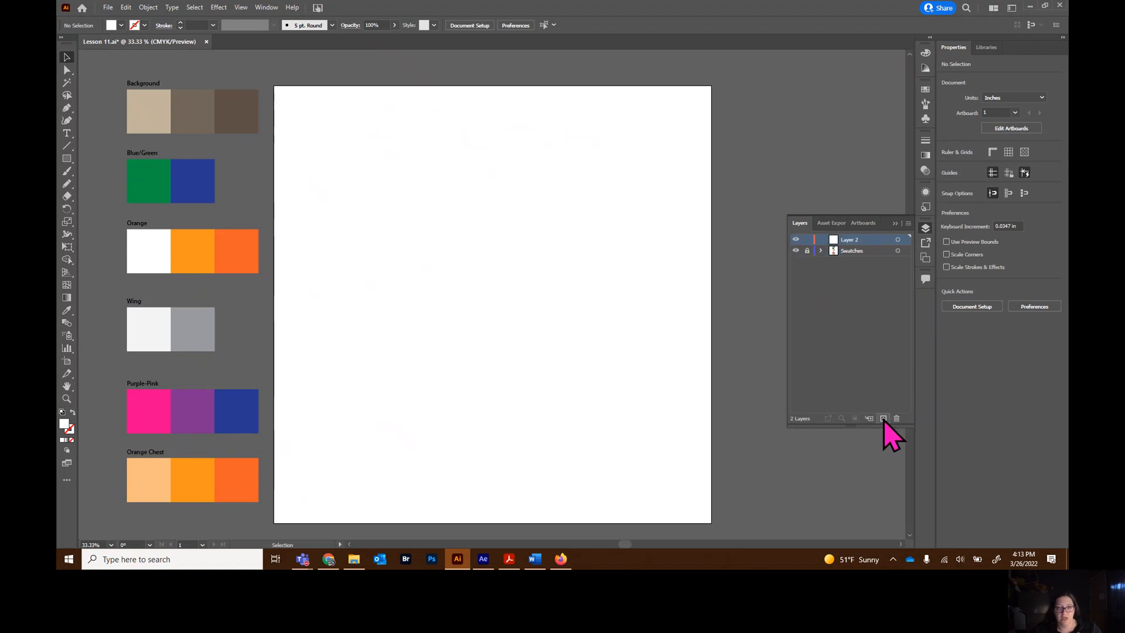
double_click(855, 242)
text(He)
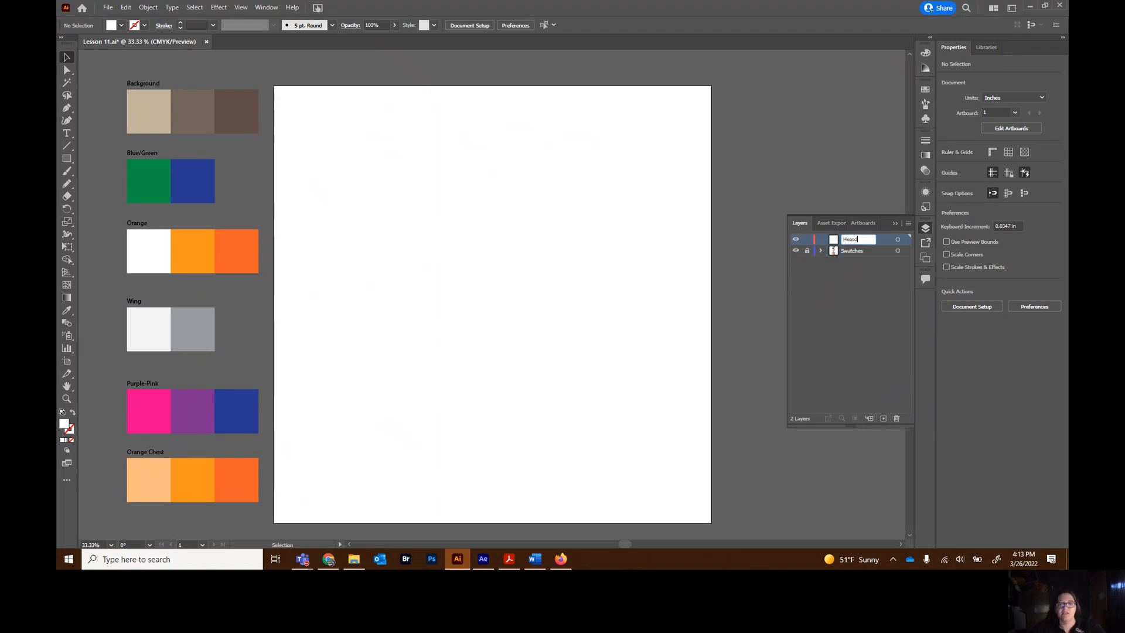
text(ad)
key(Return)
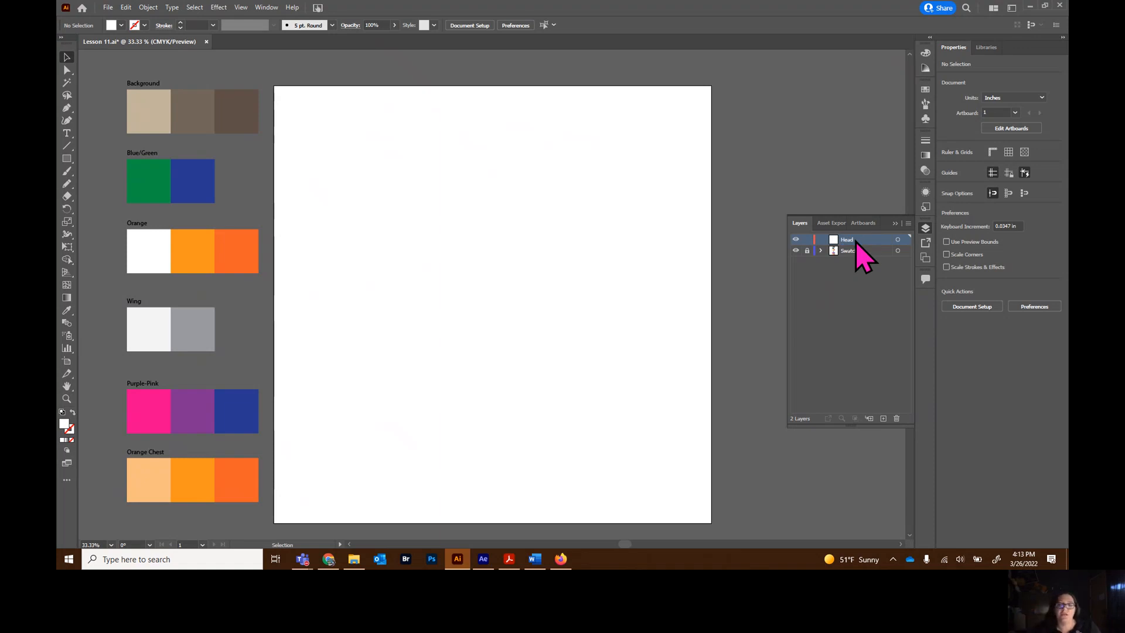
Add another layer named BG and place it between the Head and Swatches layers
click(884, 418)
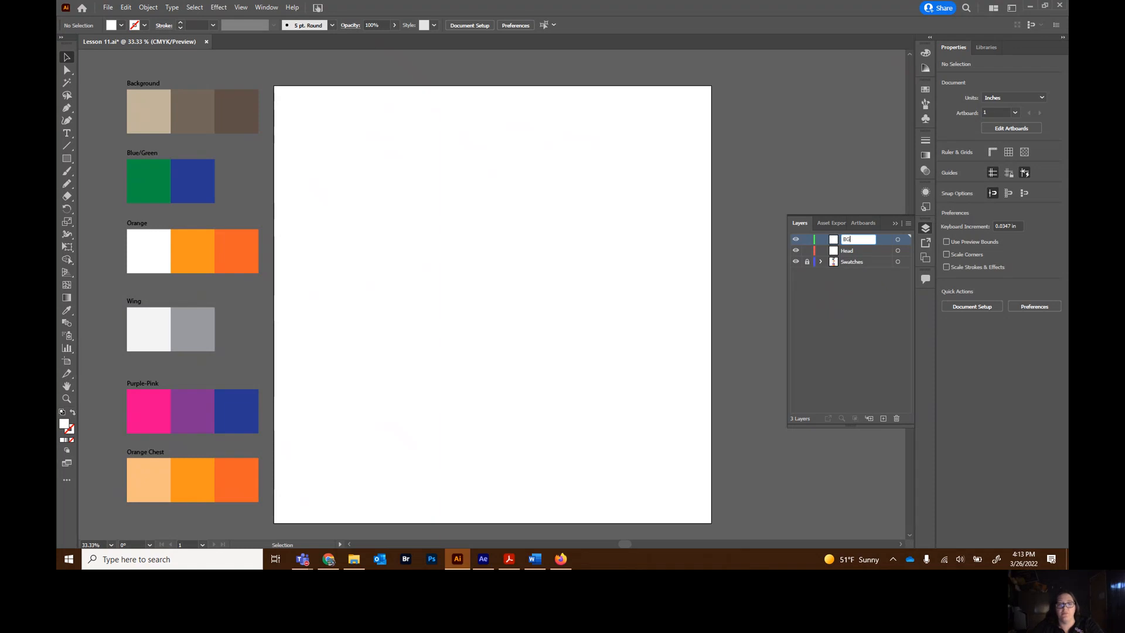
key(Return)
shift+click(855, 251)
drag(857, 252, 858, 259)
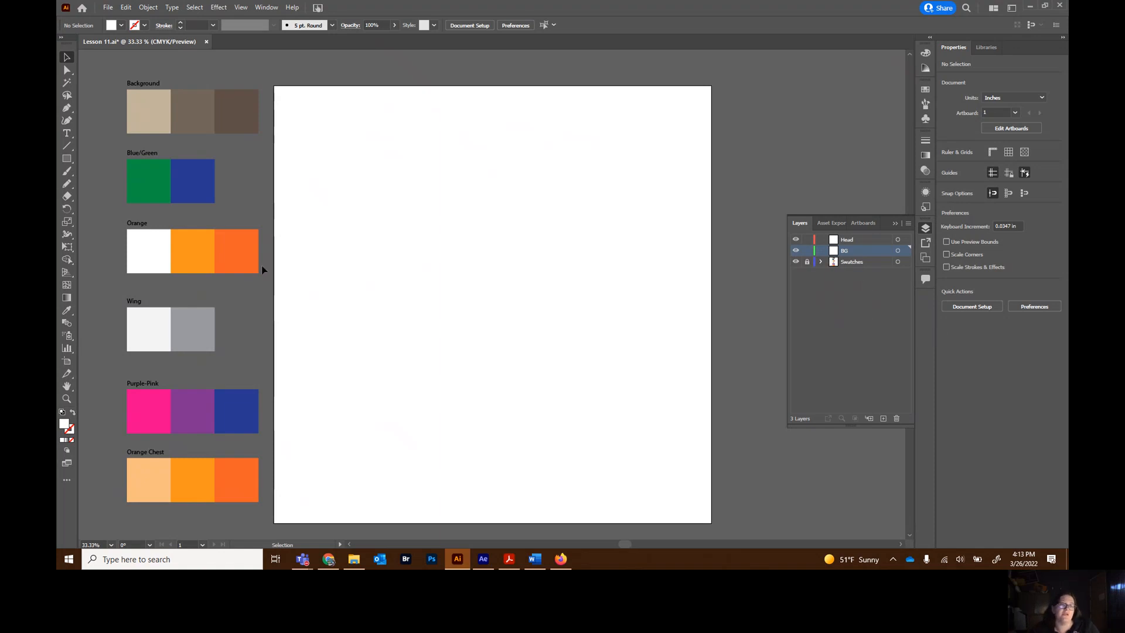
Draw a 15 × 15 in rectangle covering the artboard on the BG layer and give it a linear gradient fill
click(69, 162)
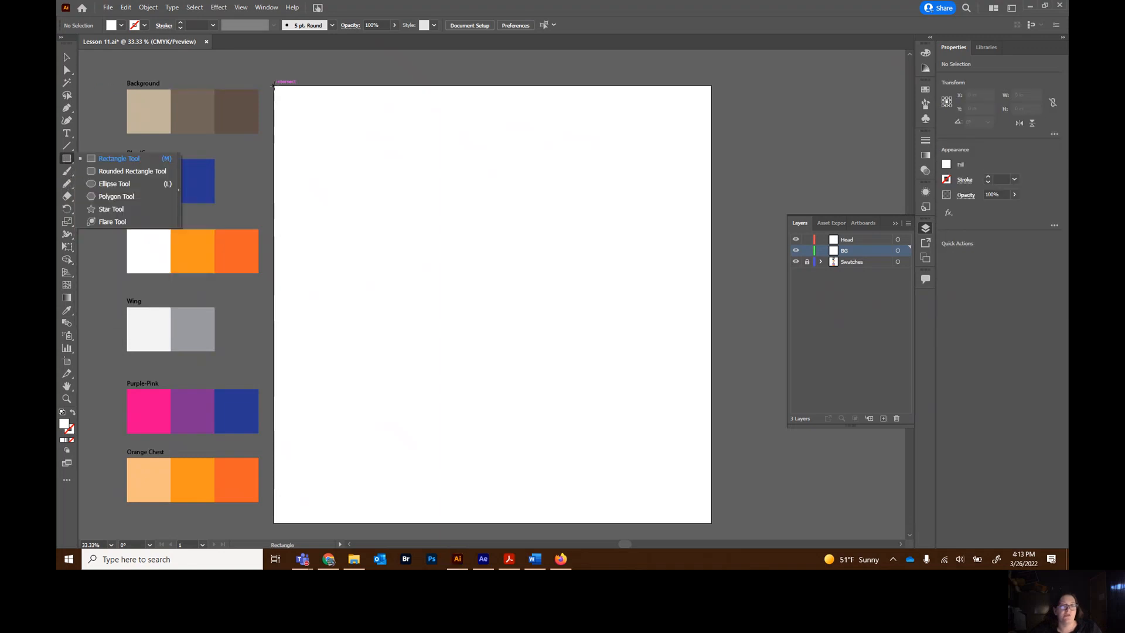
drag(274, 85, 712, 523)
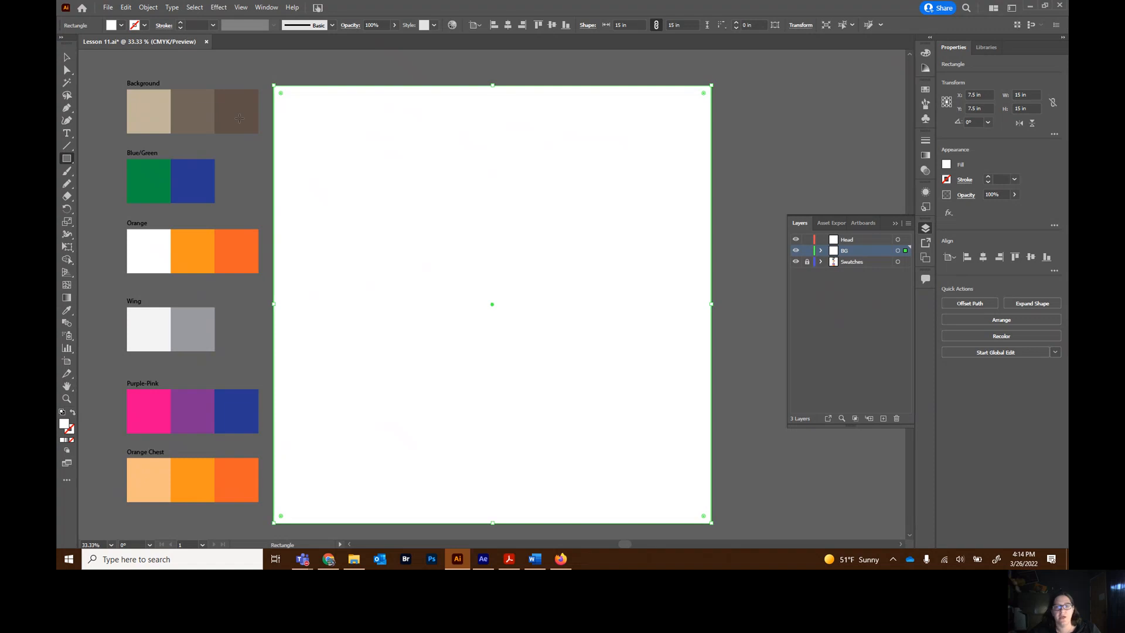
click(926, 156)
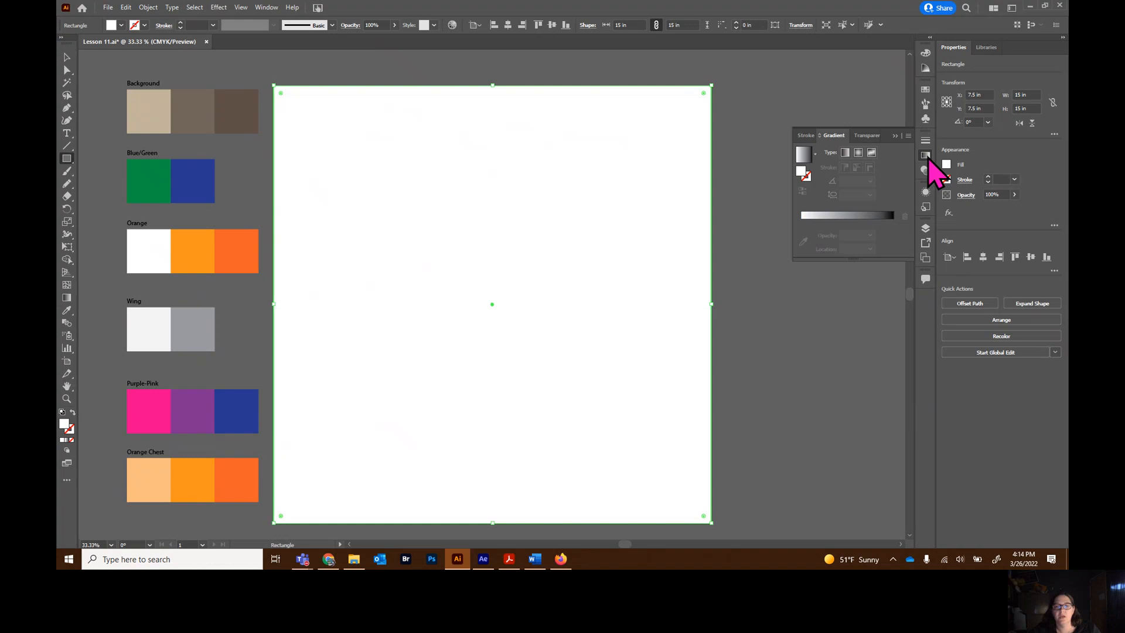
click(846, 153)
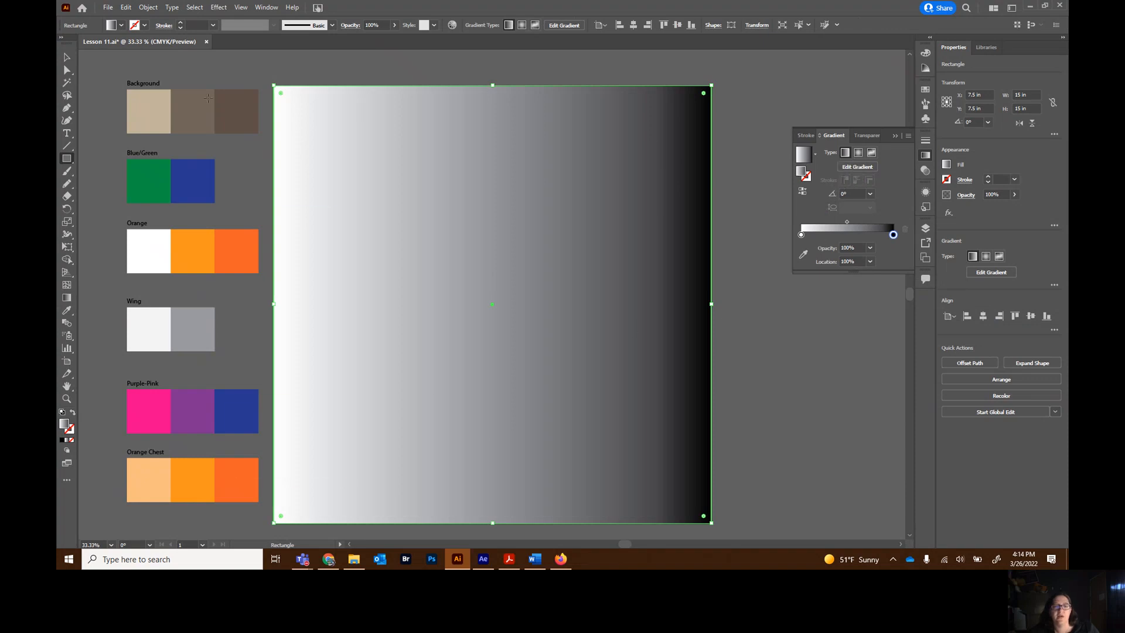
click(815, 154)
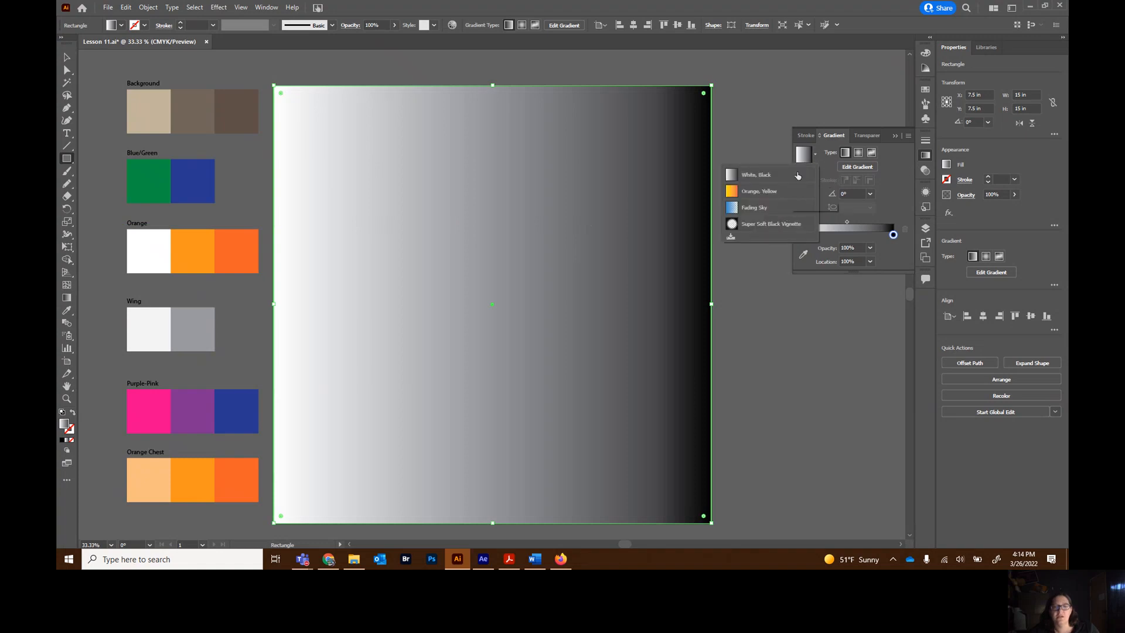
click(833, 141)
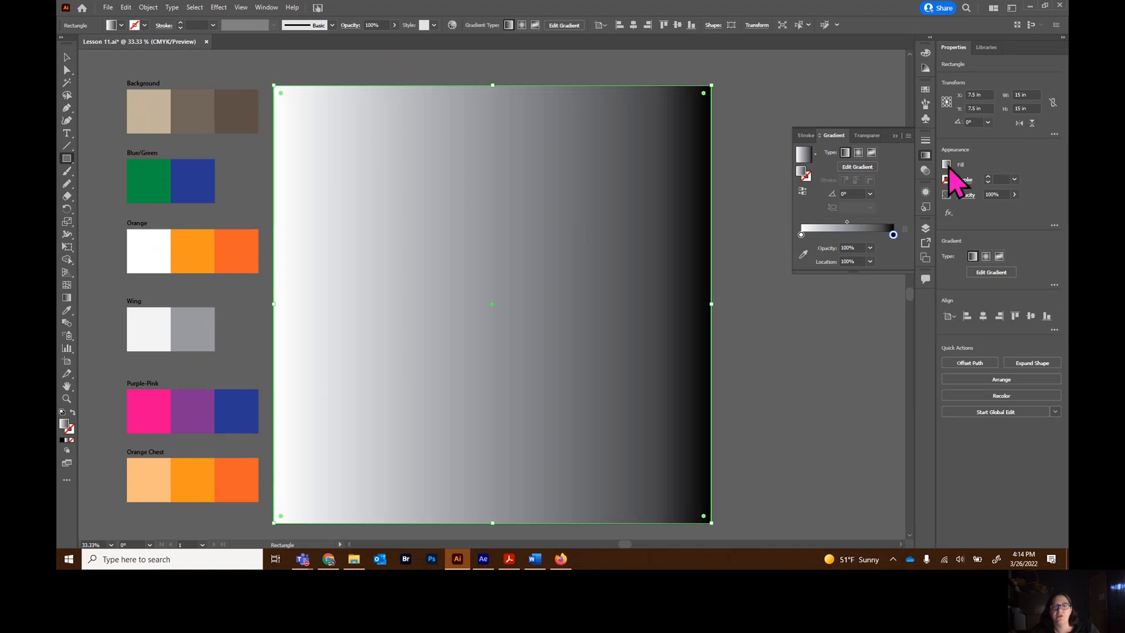
click(927, 91)
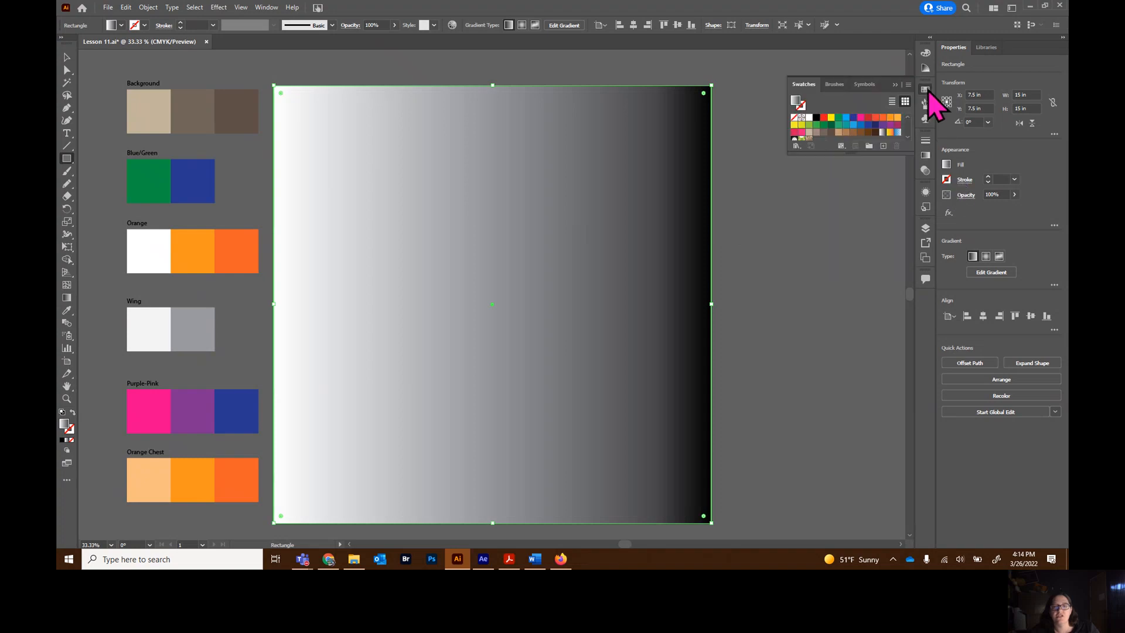
click(797, 146)
mouse_move(823, 268)
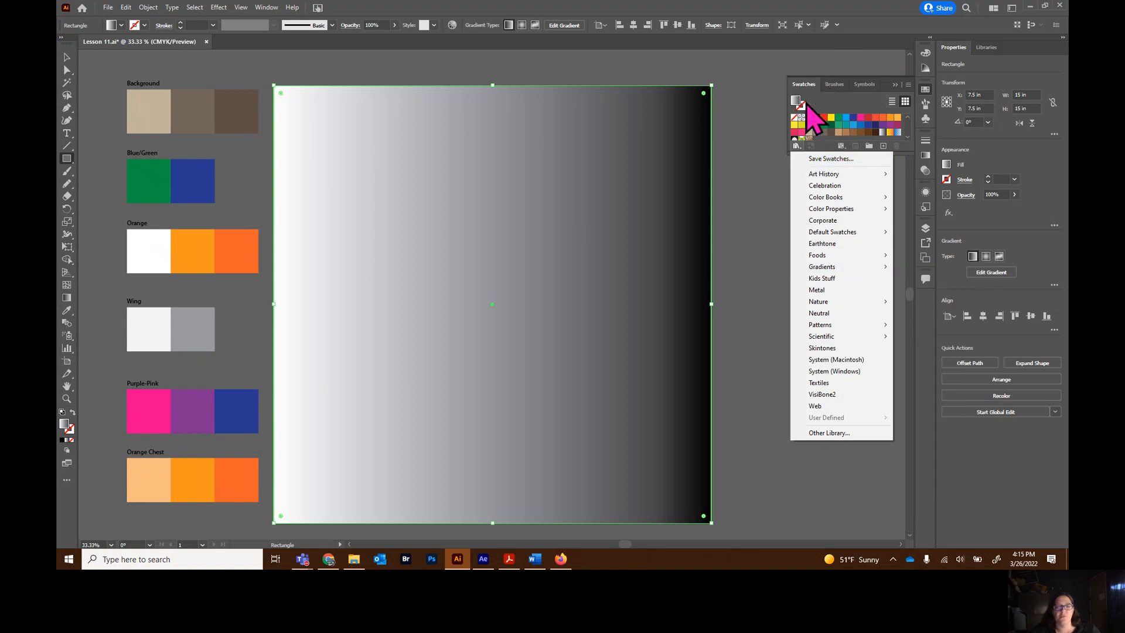
click(839, 117)
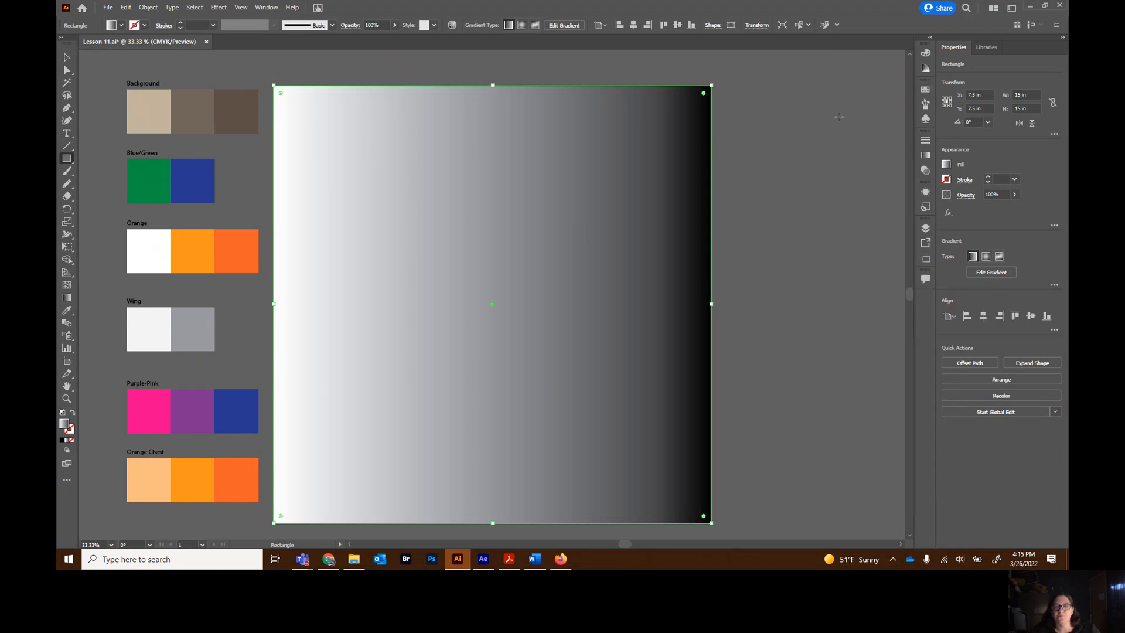
Color the gradient's start stop with the light tan Background swatch and its end stop with the dark brown one
click(926, 155)
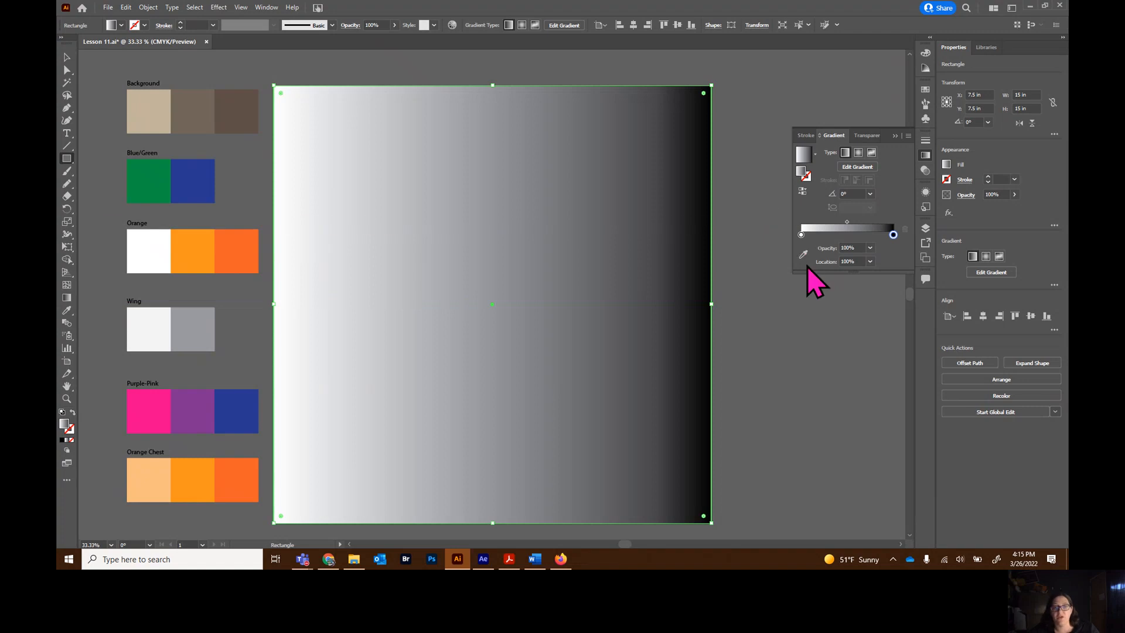
click(802, 235)
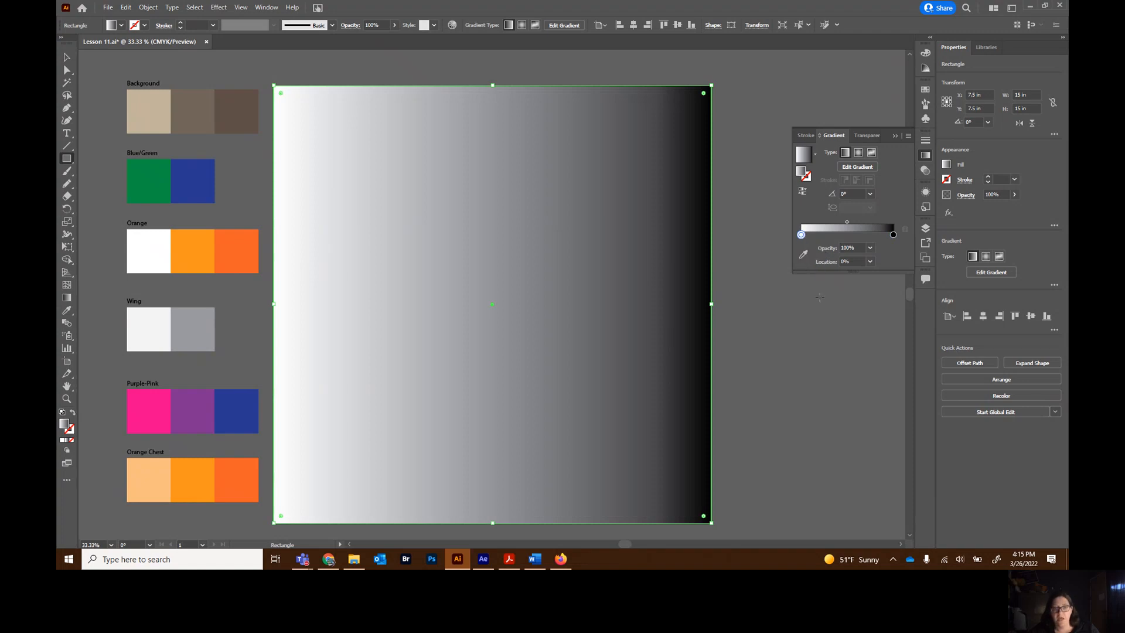
click(806, 258)
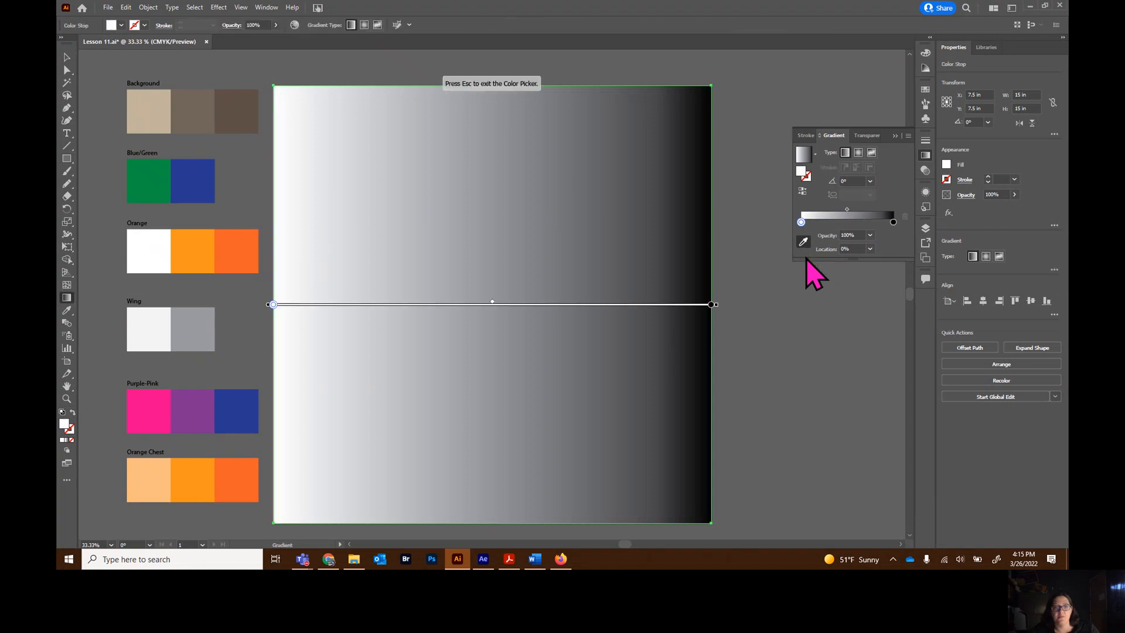
click(150, 96)
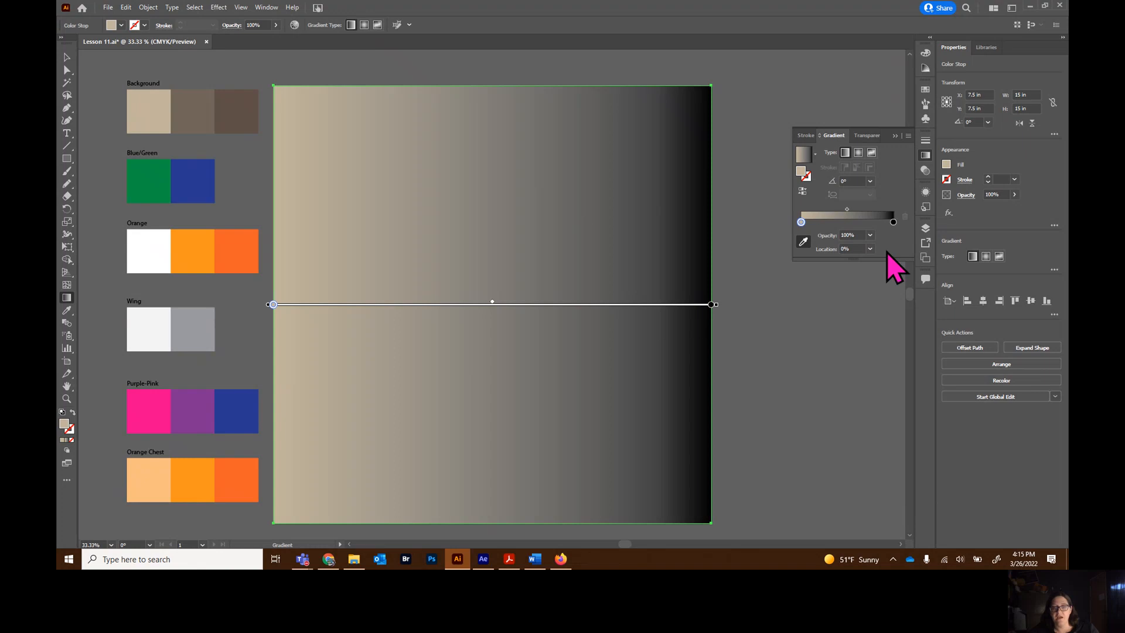
click(893, 223)
click(251, 101)
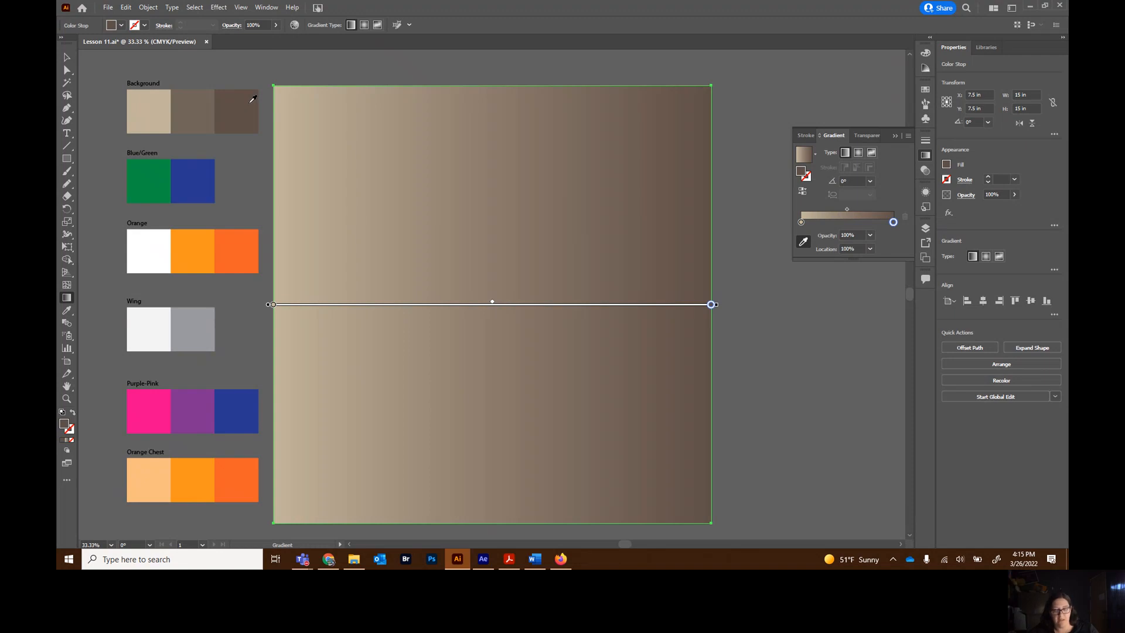
Add a middle color stop near 50%, sample the medium brown Background swatch for it, and shift the first midpoint to about 46%
click(849, 223)
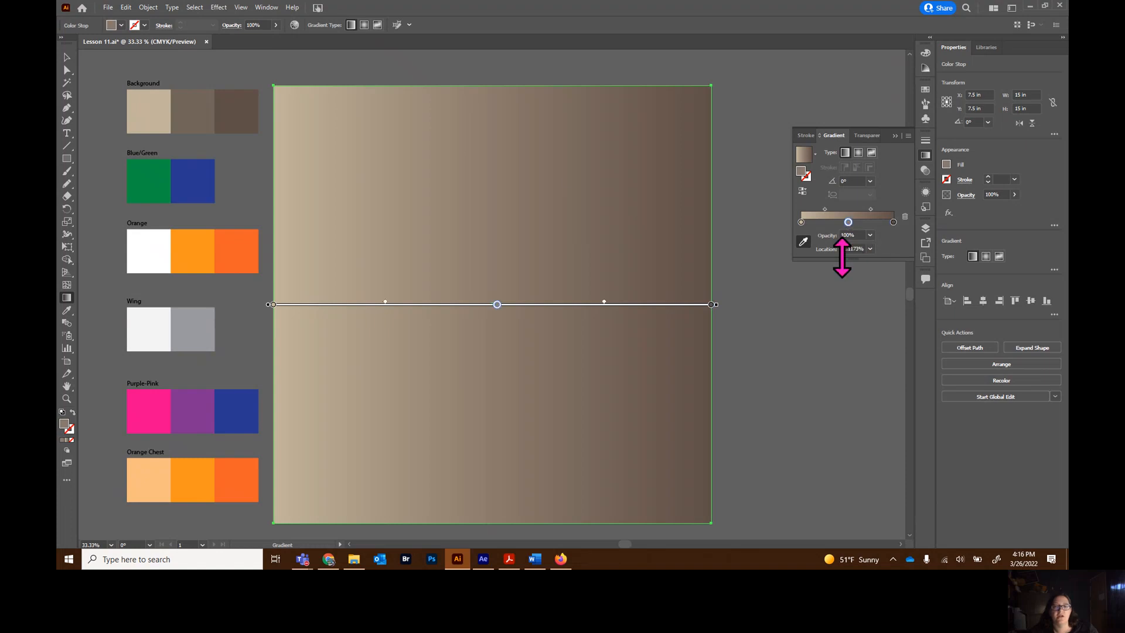
click(194, 101)
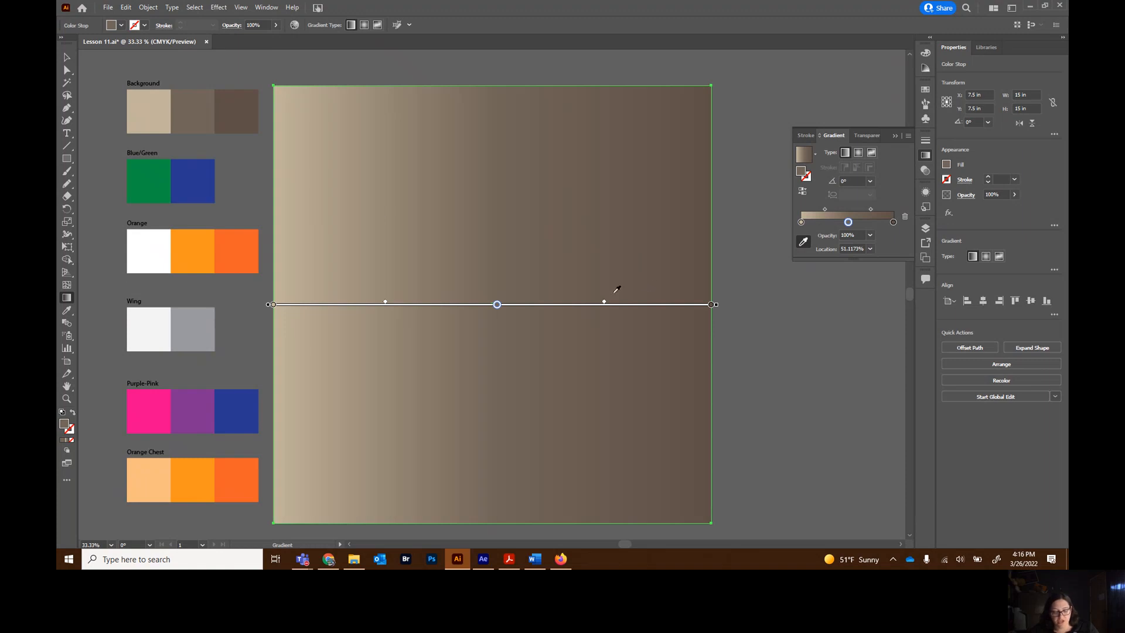
mouse_move(848, 222)
mouse_down()
mouse_move(798, 224)
mouse_move(842, 225)
mouse_up()
mouse_move(824, 211)
mouse_down()
mouse_move(808, 212)
mouse_move(823, 213)
mouse_up()
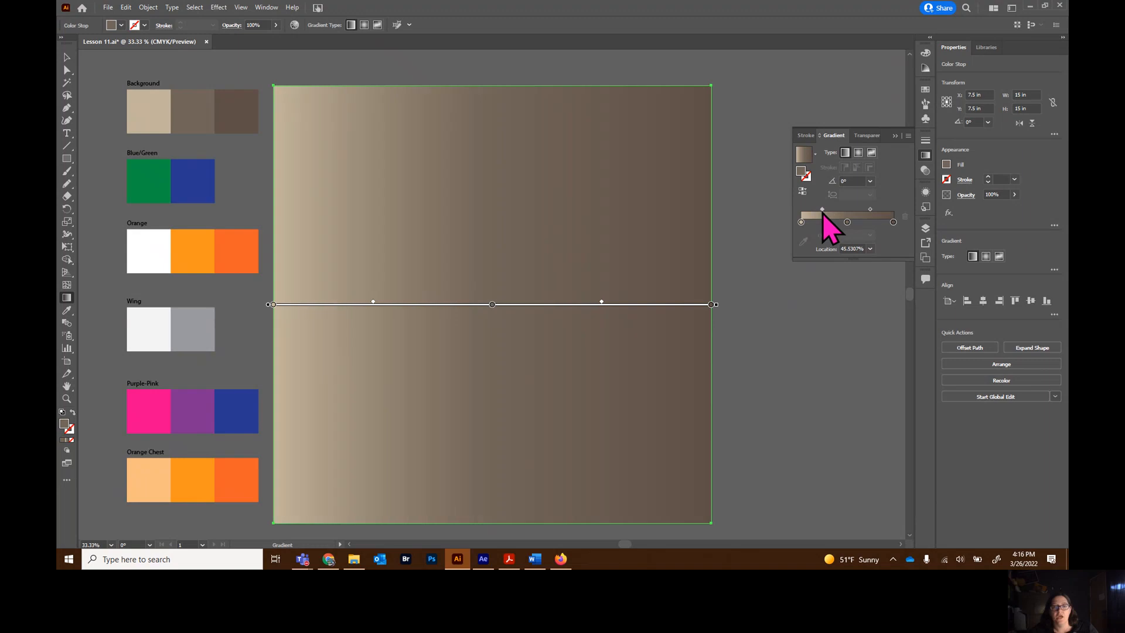
Shift both midpoints toward the tan end on the rectangle's gradient annotator and move the middle color stop to about 46%
click(67, 298)
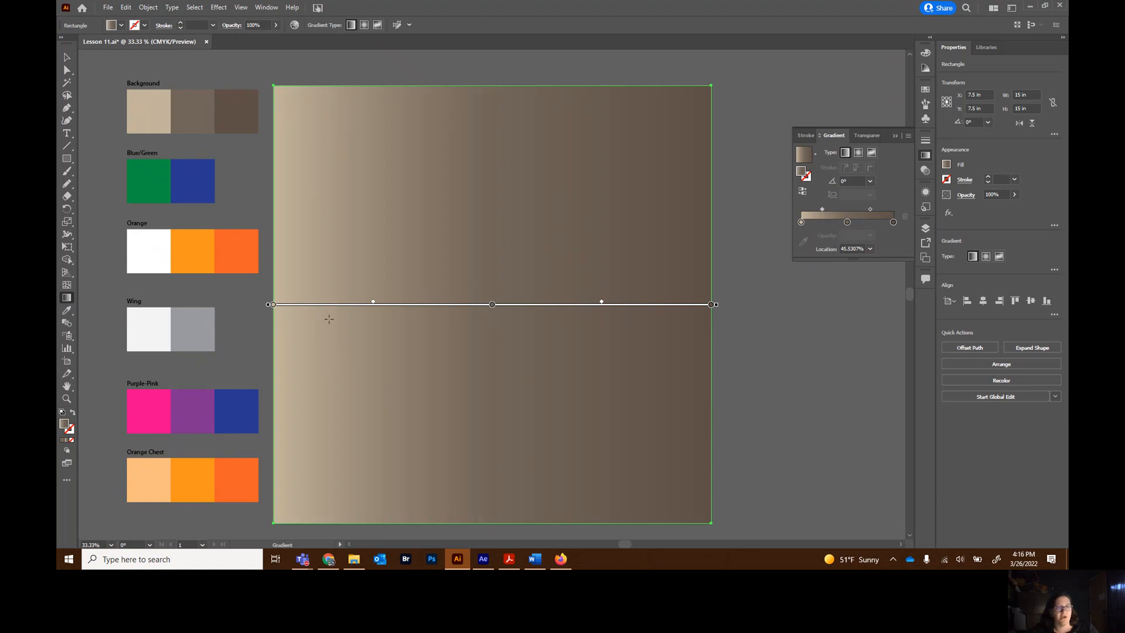
mouse_move(373, 304)
mouse_down()
mouse_move(327, 304)
mouse_move(362, 304)
mouse_up()
drag(606, 303, 564, 305)
drag(492, 304, 472, 305)
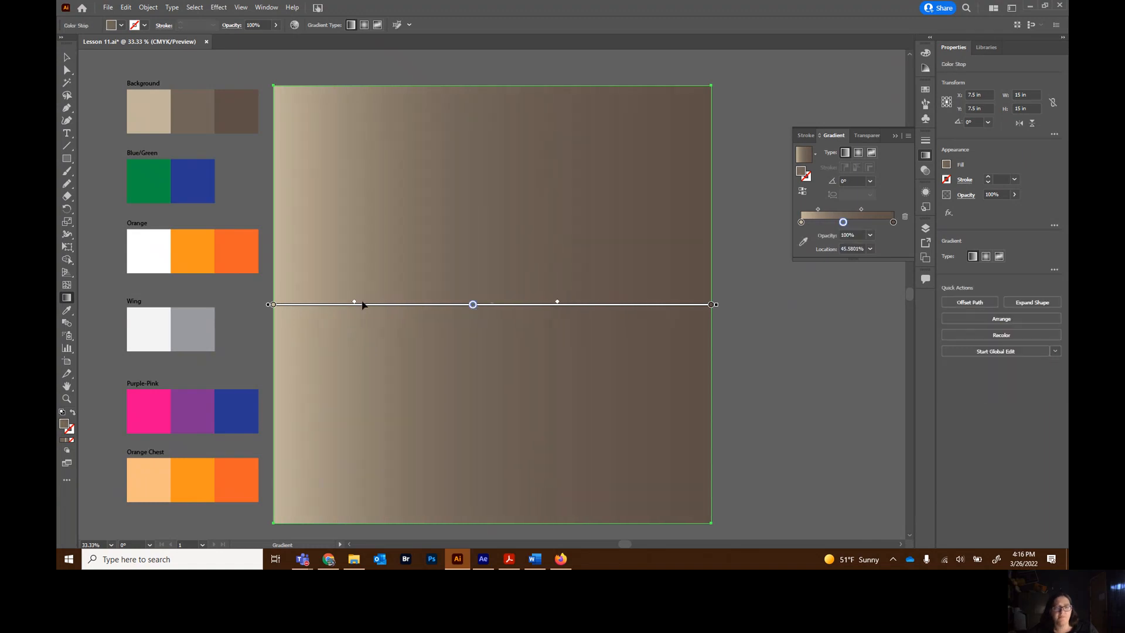
Try gradient angles of 90° and -120° on the background rectangle, and set the angle back to 0°
drag(359, 306, 363, 306)
click(68, 58)
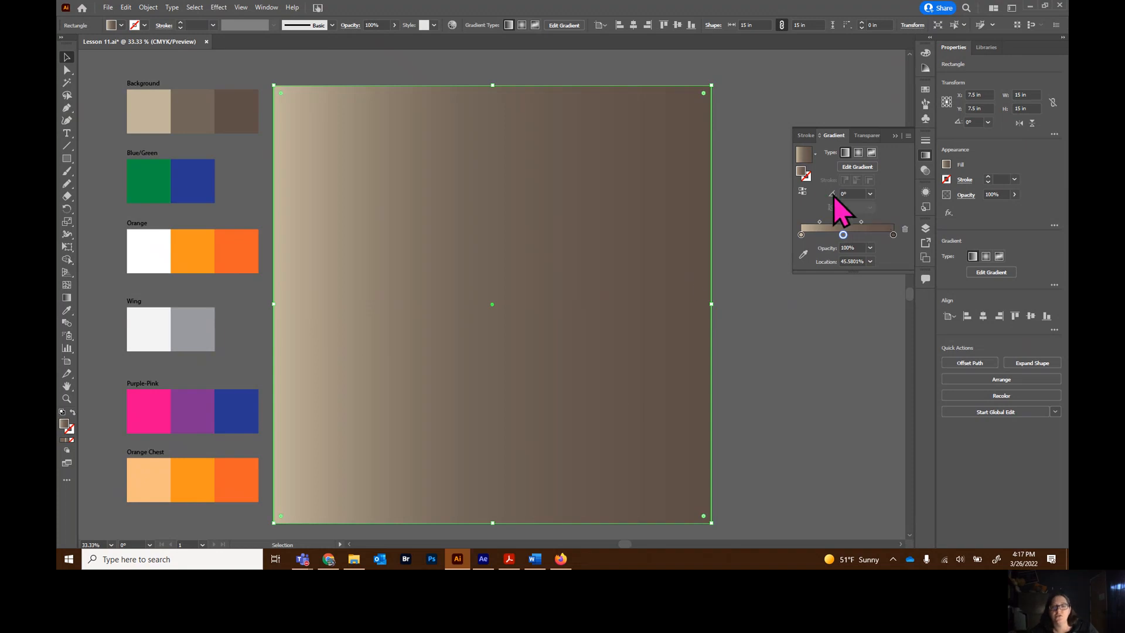
click(871, 194)
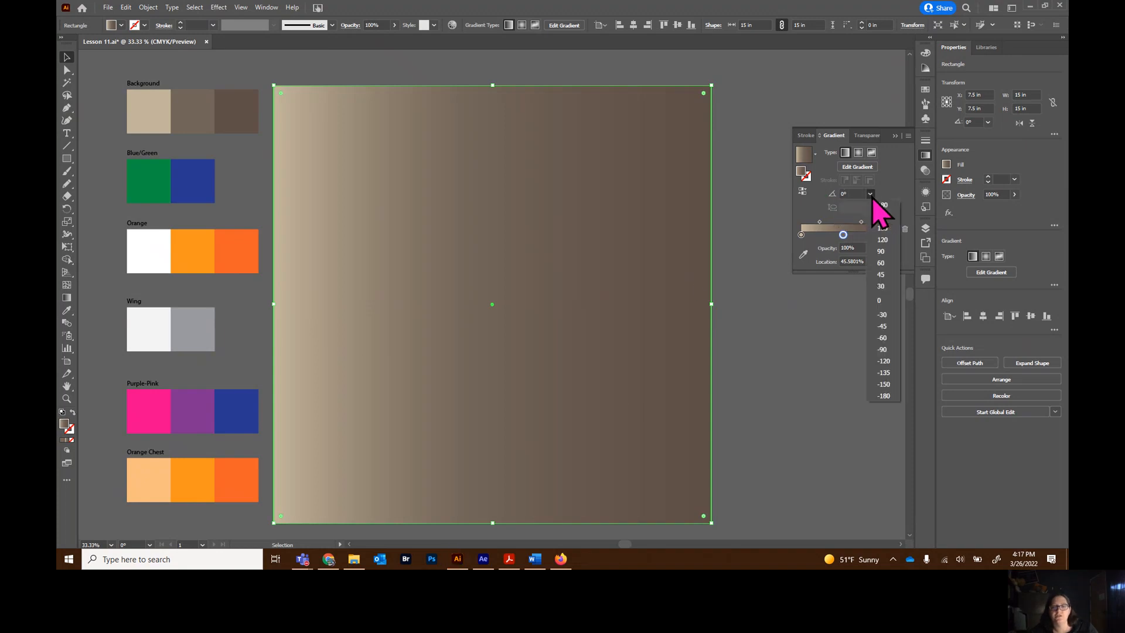
click(885, 254)
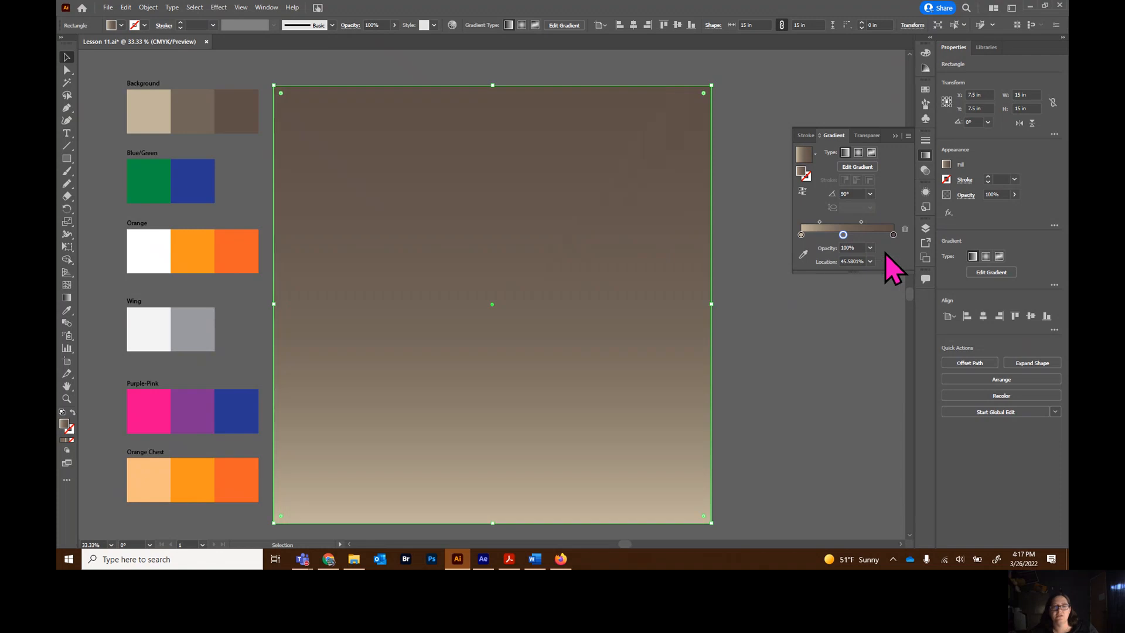
click(871, 194)
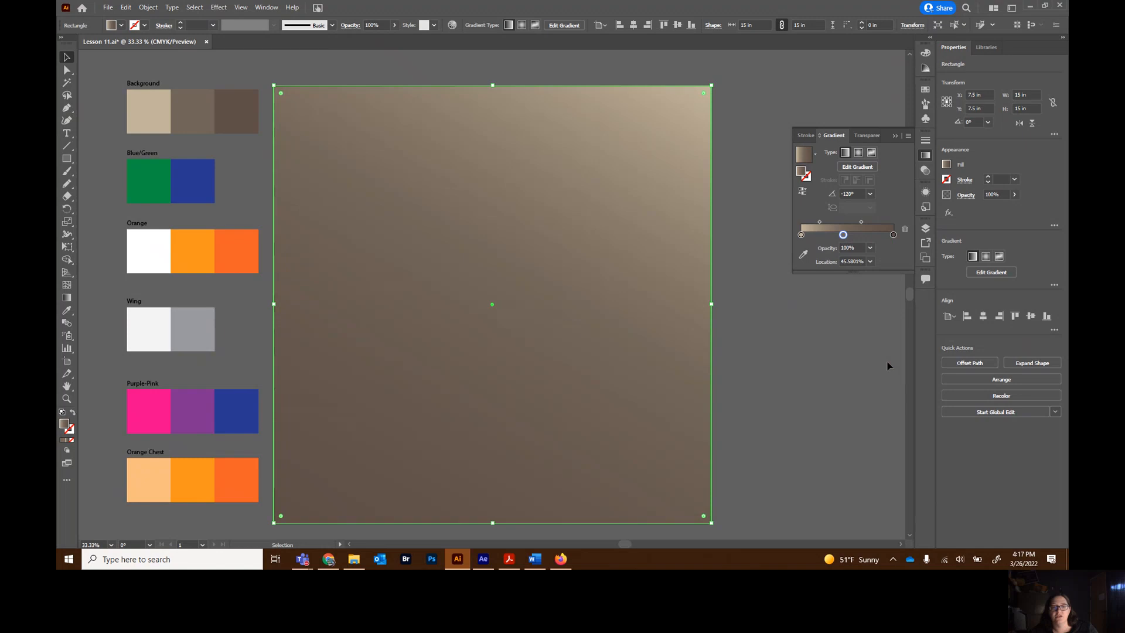
click(870, 194)
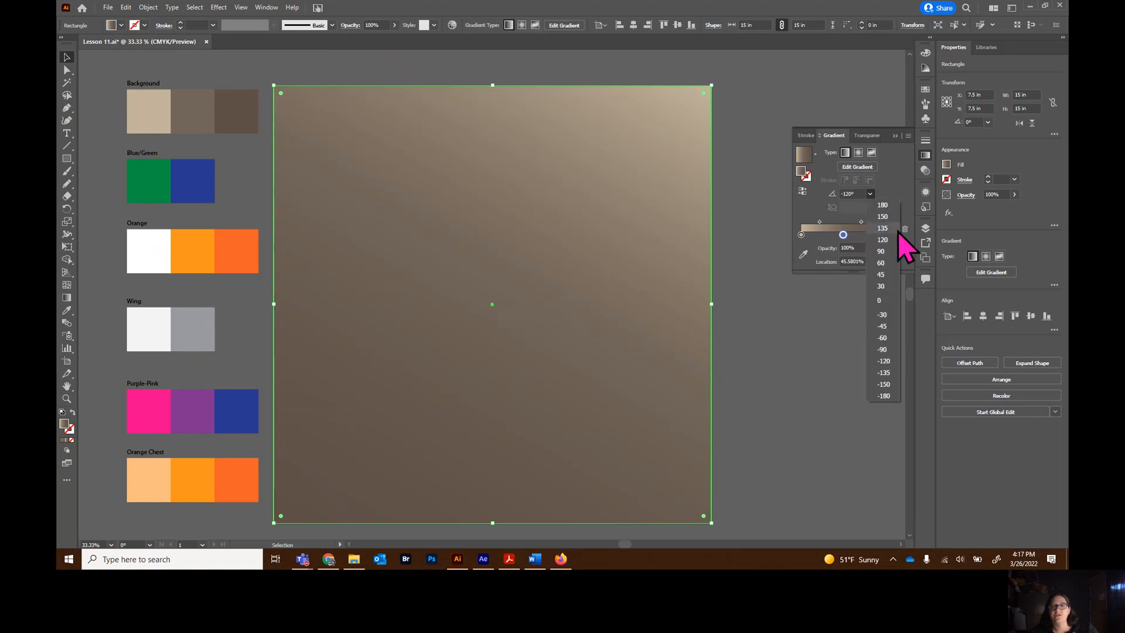
click(882, 300)
Try gradient angles of 45°, 60° and 90° on the background rectangle
click(870, 194)
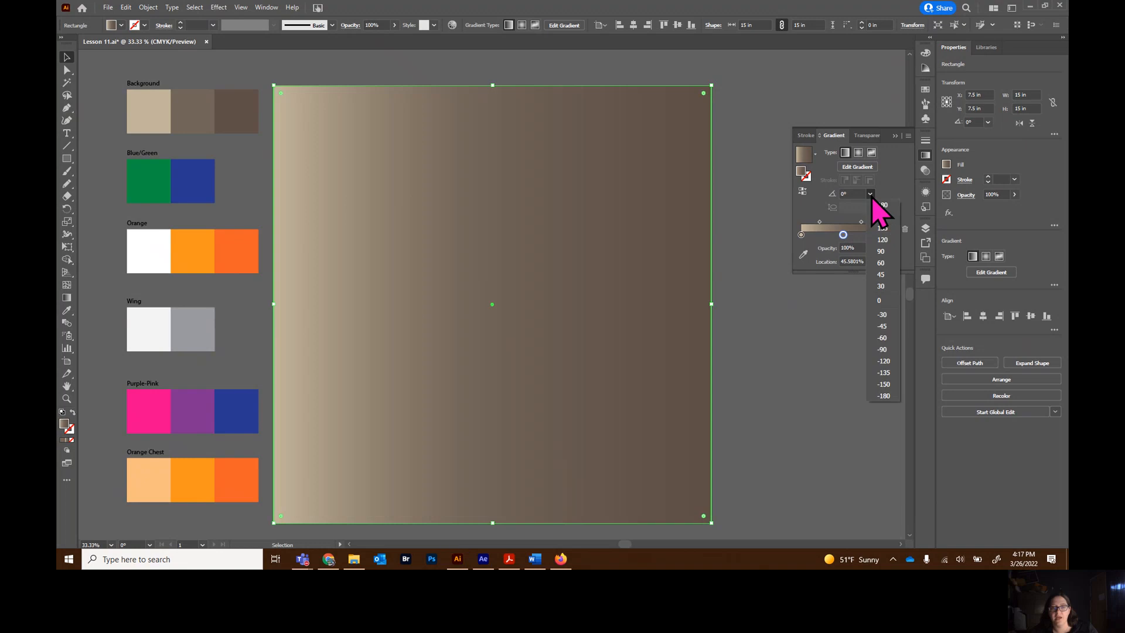
click(885, 274)
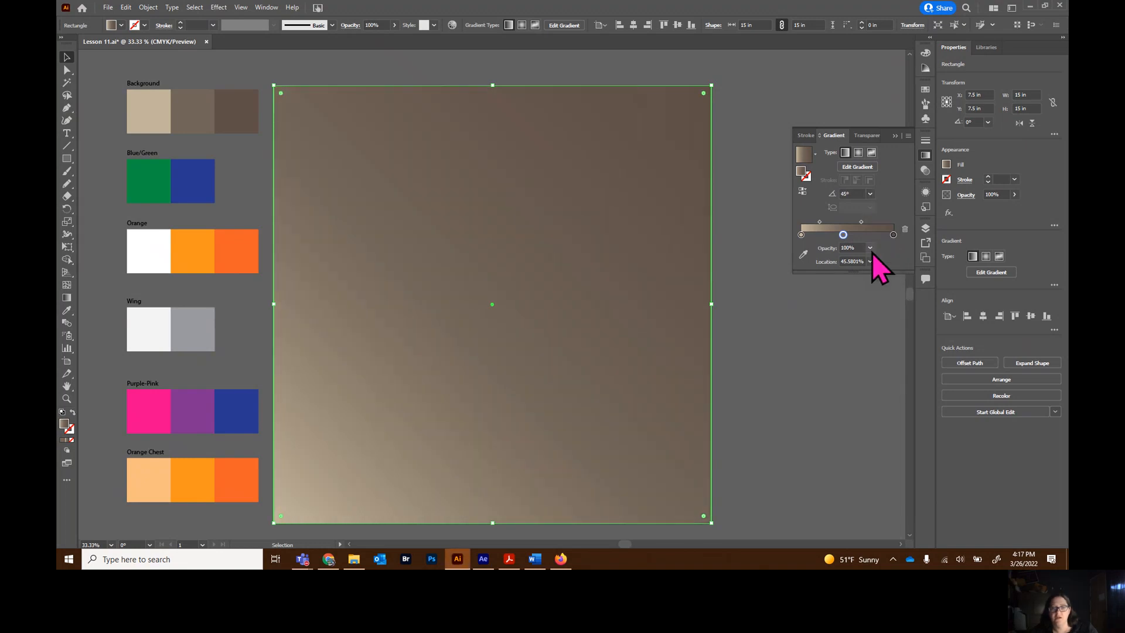
click(871, 194)
click(892, 265)
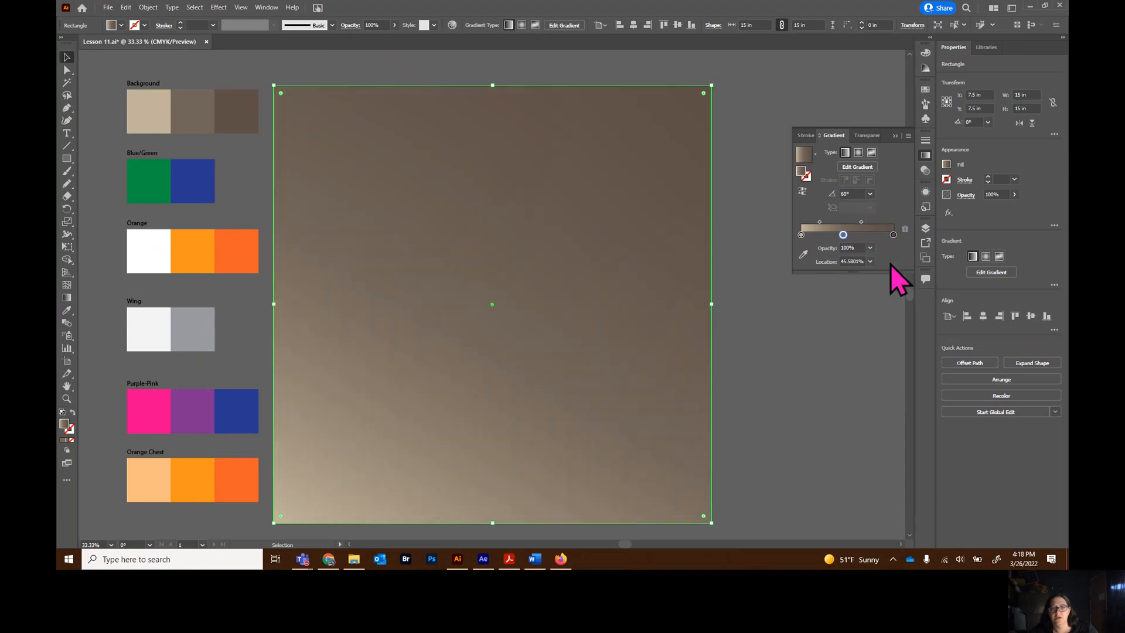
click(870, 194)
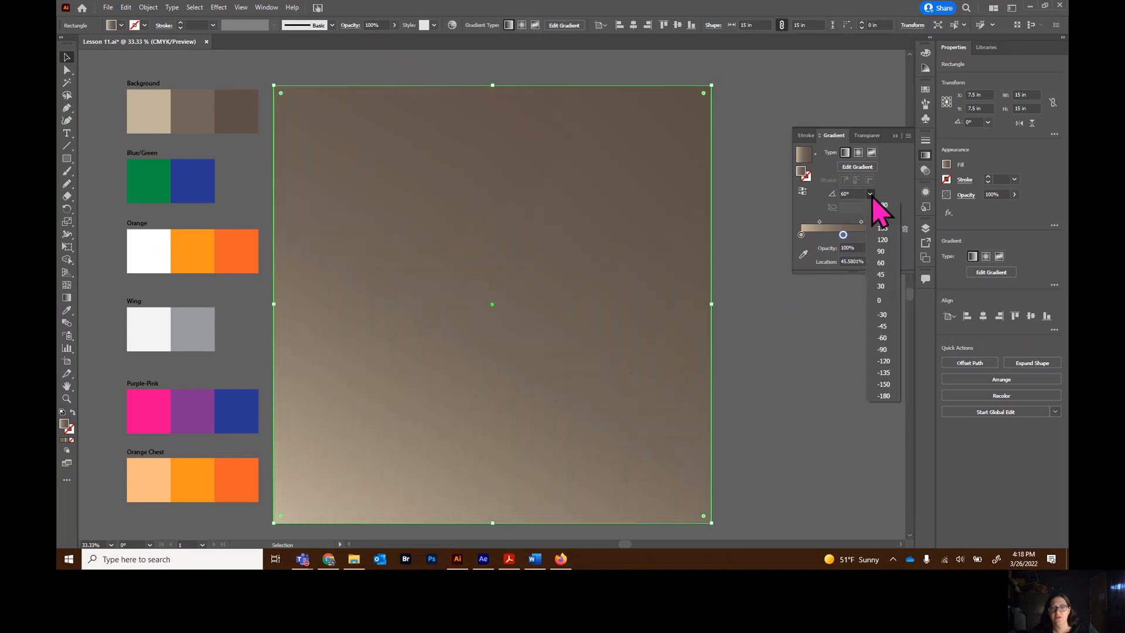
click(889, 252)
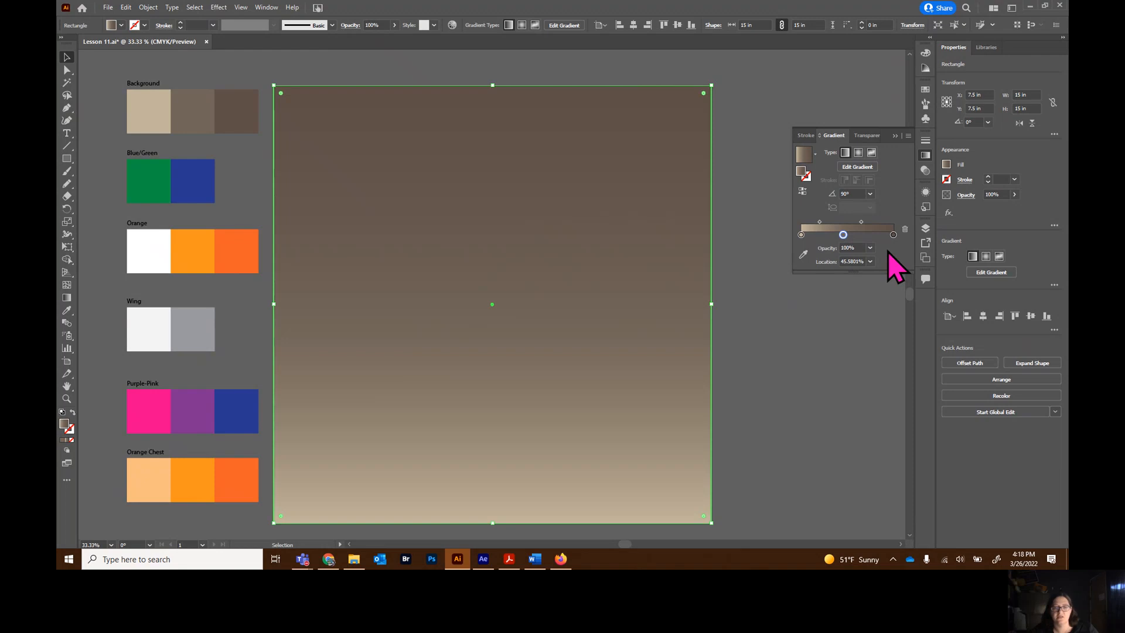
Set the background gradient's angle to -90° and shorten the rectangle from its lower edge to about 10.62 in high
click(870, 196)
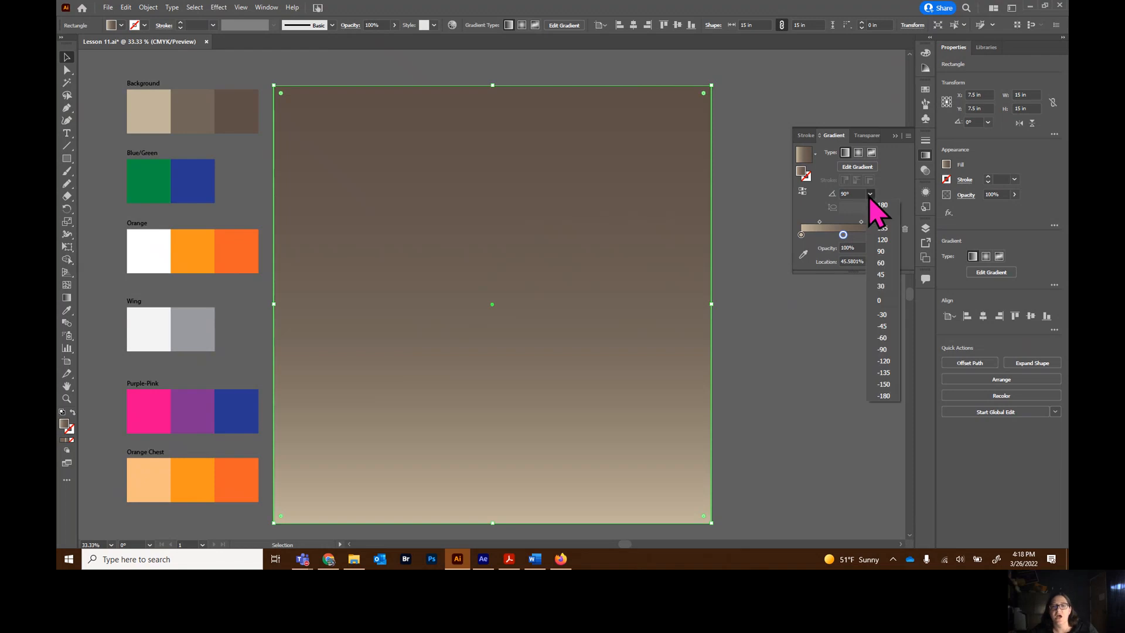
click(883, 349)
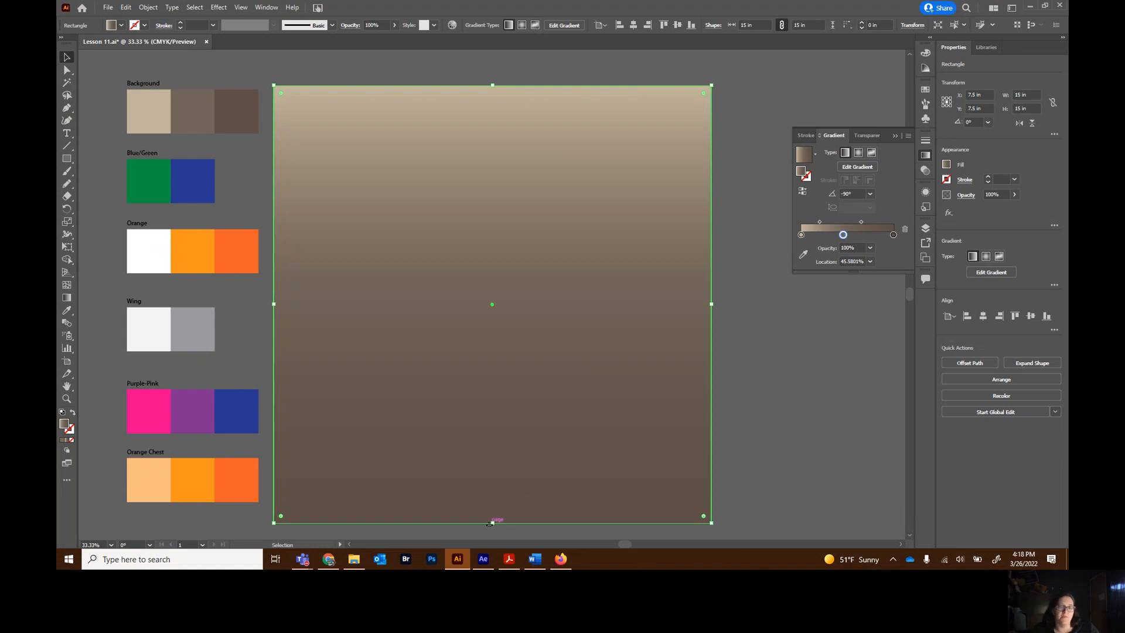
drag(493, 523, 510, 396)
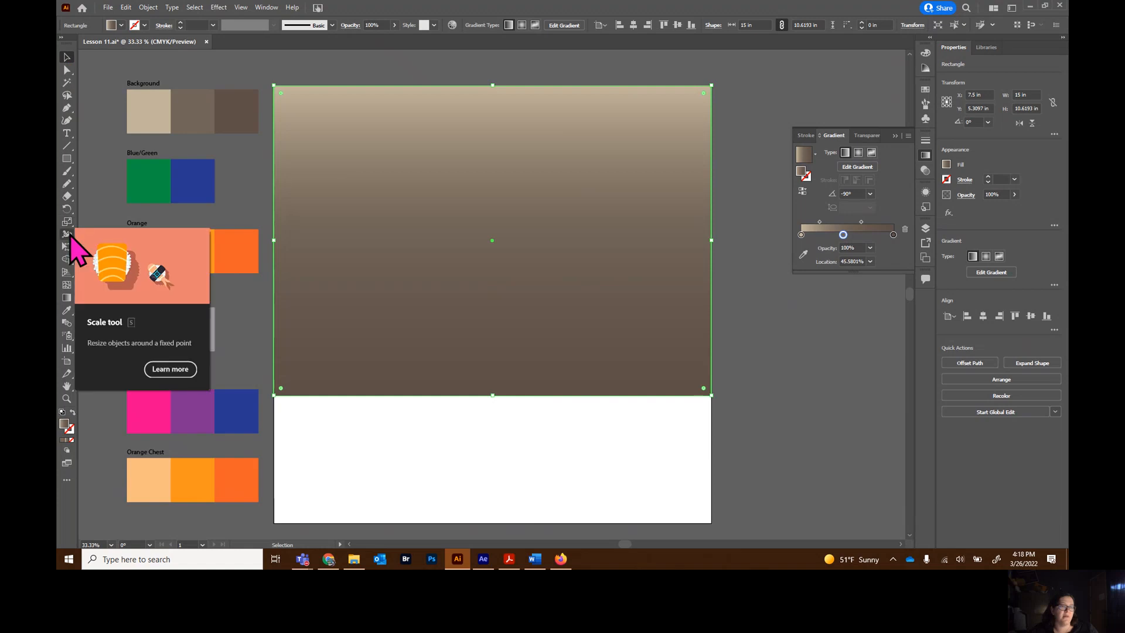
Make a copy of the shortened rectangle reflected across the horizontal axis
click(69, 211)
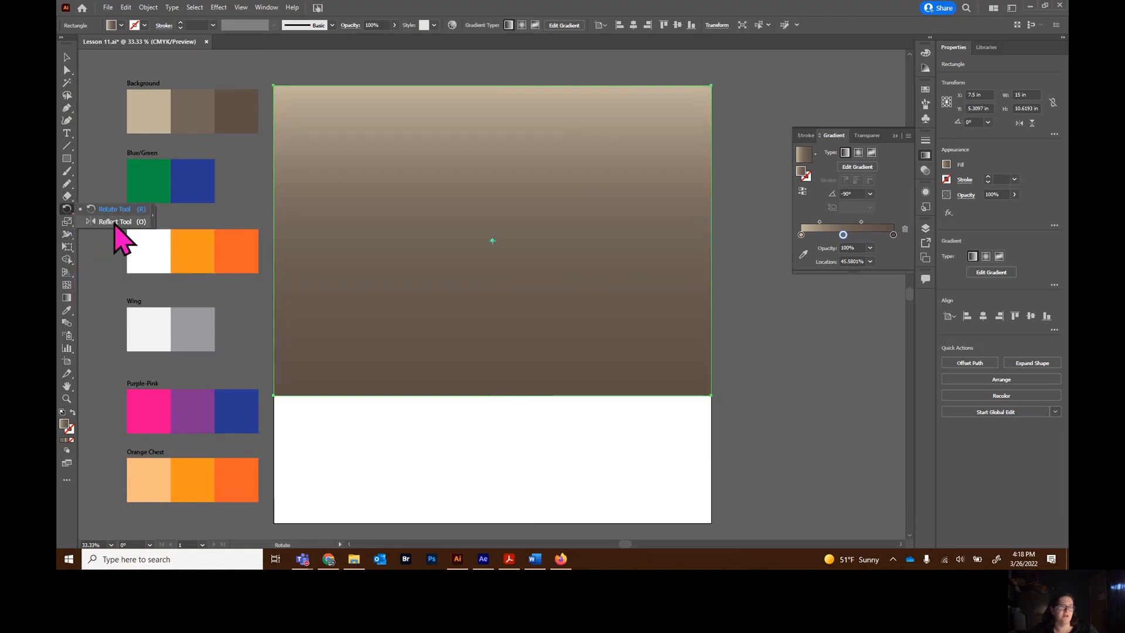
click(115, 222)
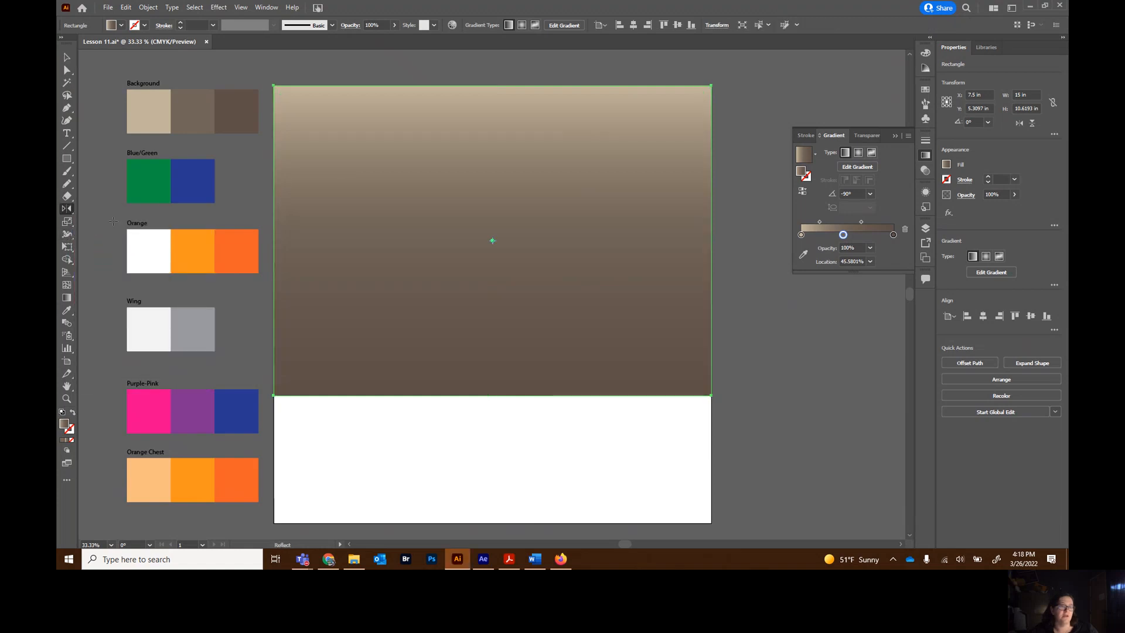
double_click(67, 209)
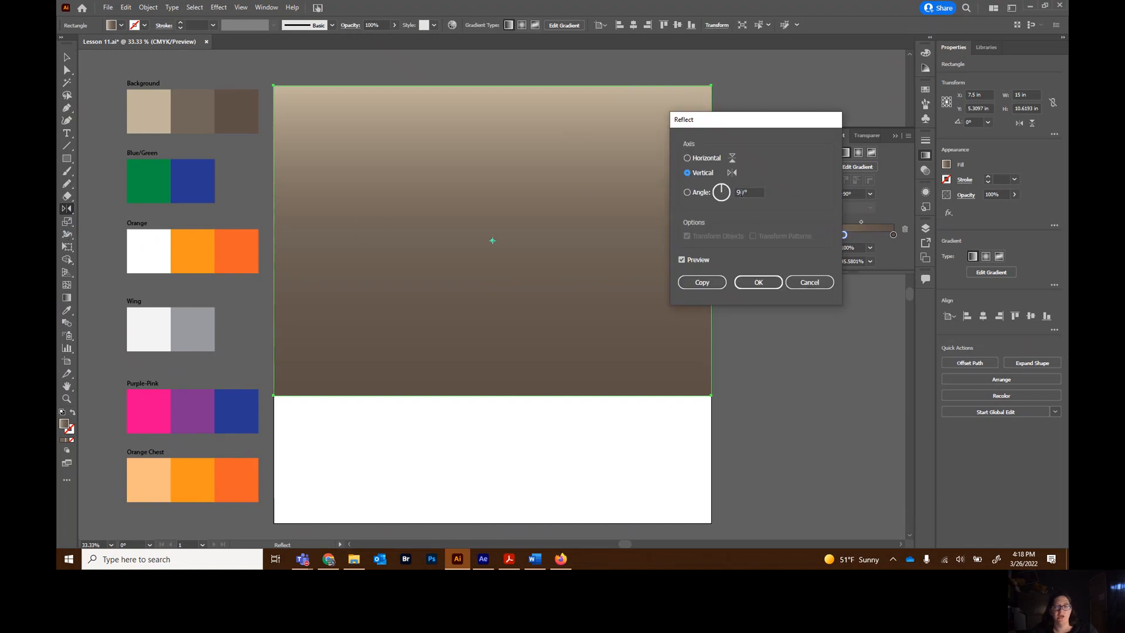
click(687, 159)
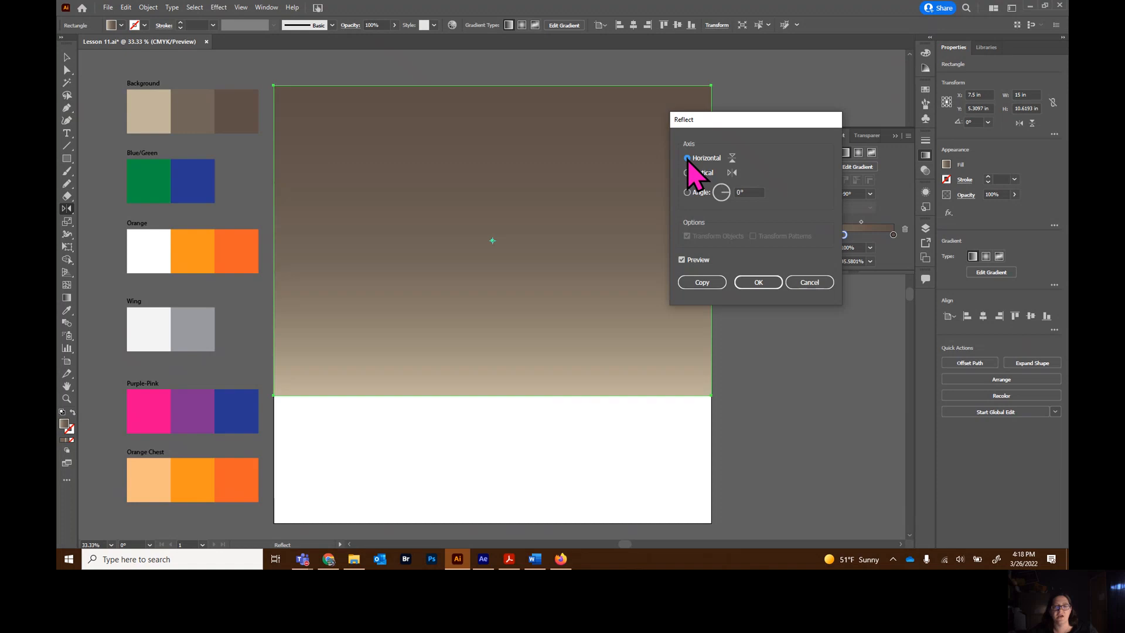
click(709, 283)
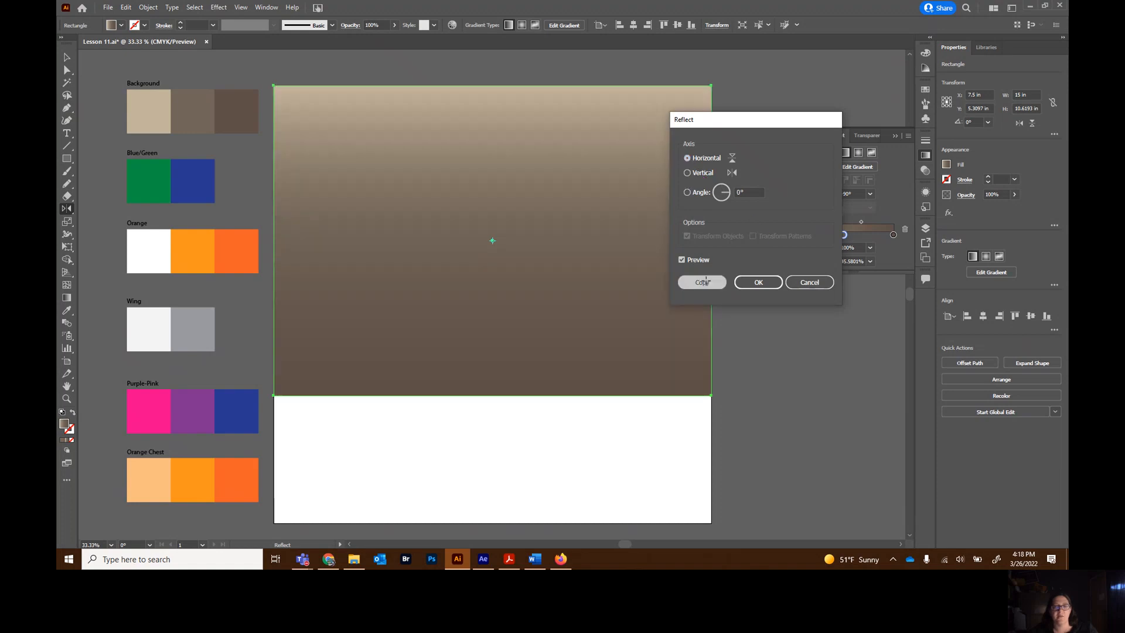
Move the reflected copy down to the artboard's lower edge and shorten it from its upper edge
click(67, 57)
drag(612, 228, 615, 354)
drag(492, 212, 498, 382)
Undo the resizing, the move and the creation of the reflected copy
key(ctrl+z)
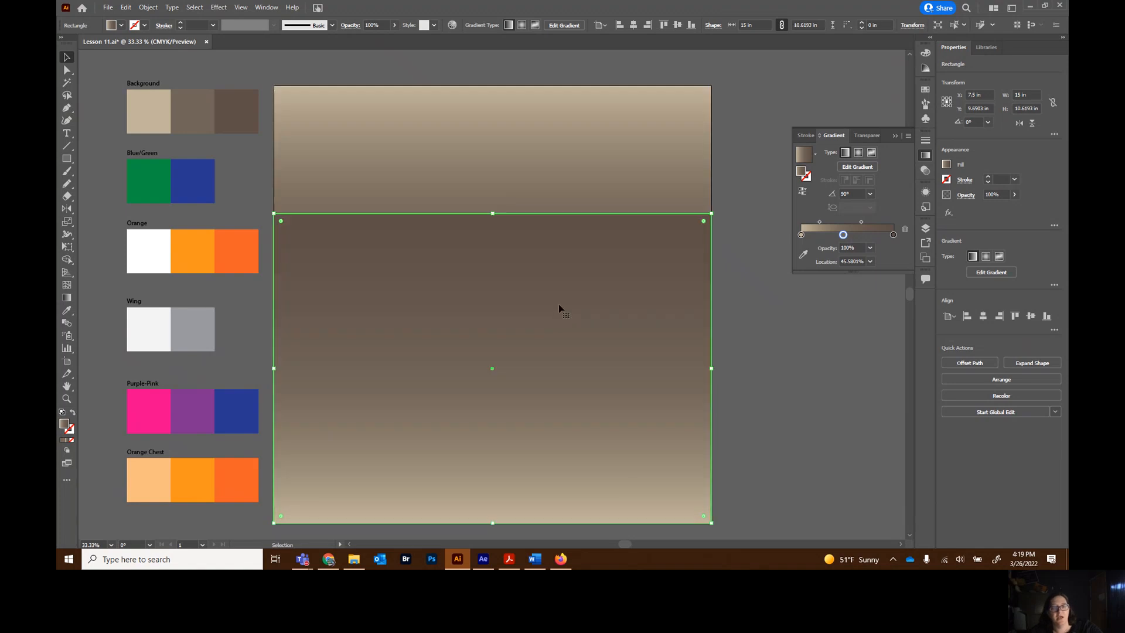
key(ctrl+z)
key(ctrl+z)
key(v)
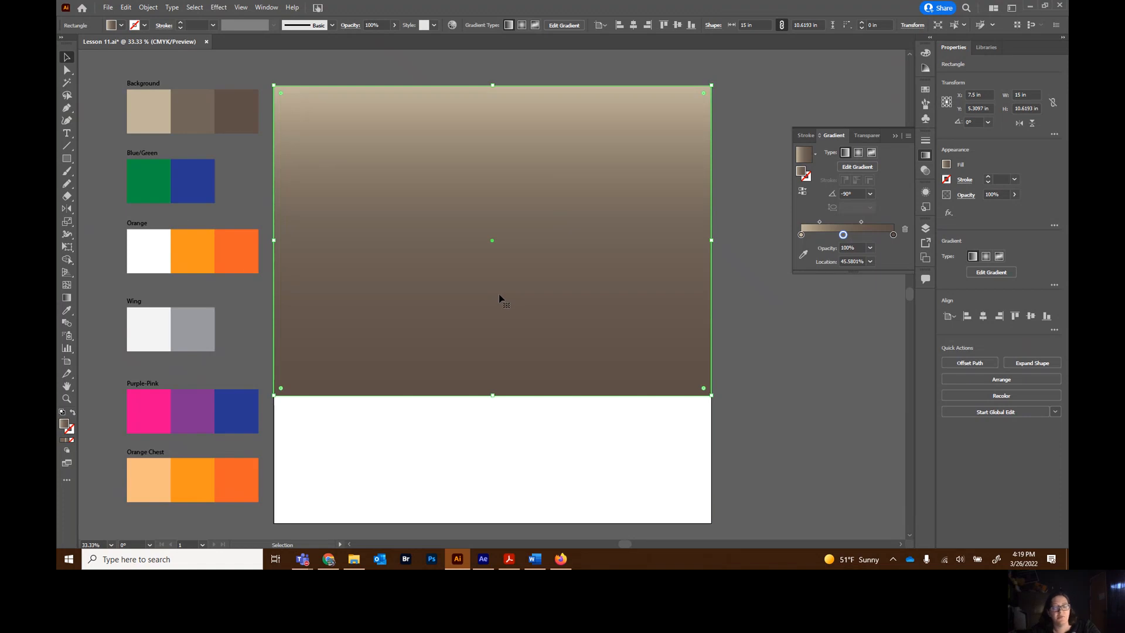
Duplicate the gradient rectangle down to the artboard's lower edge and shorten the copy from its upper edge to about 4.43 in high
drag(499, 297, 503, 426)
drag(493, 212, 490, 397)
click(799, 350)
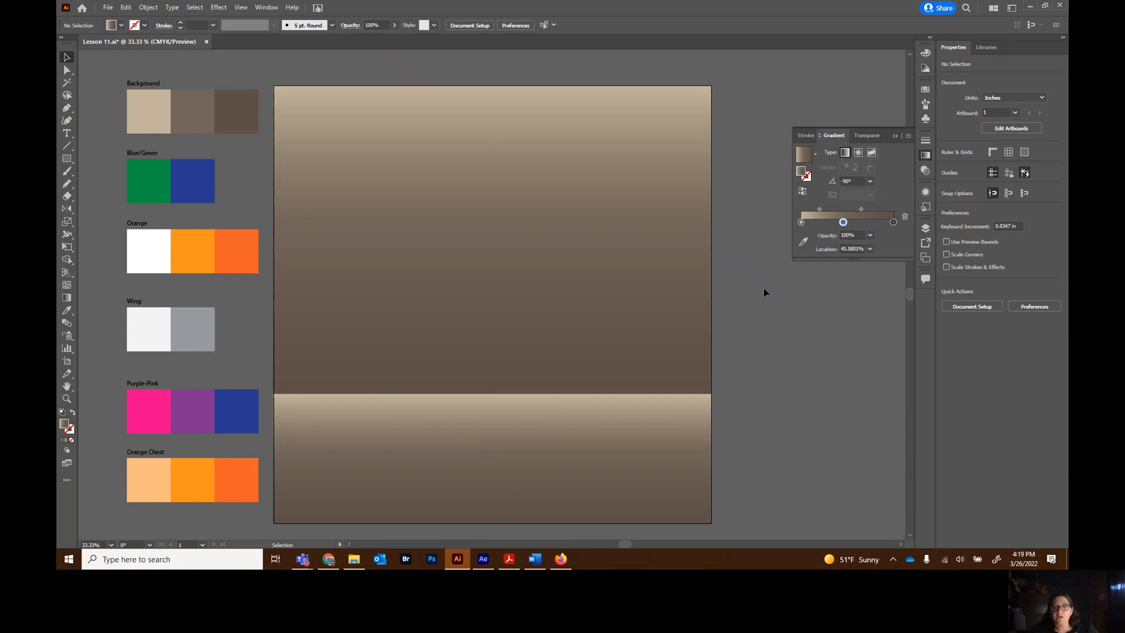
Move the middle color stop of the lower rectangle's gradient to about 27%
drag(843, 222, 816, 222)
click(668, 397)
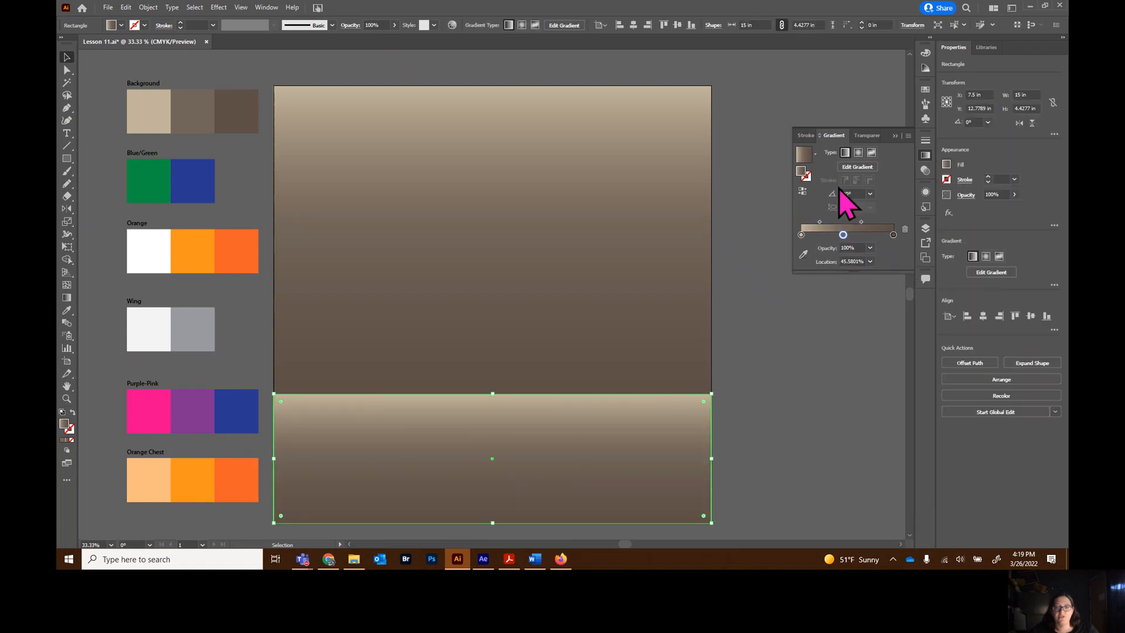
mouse_move(843, 235)
mouse_down()
mouse_move(810, 234)
mouse_move(806, 224)
mouse_move(818, 237)
mouse_move(861, 224)
mouse_move(826, 235)
mouse_up()
click(736, 392)
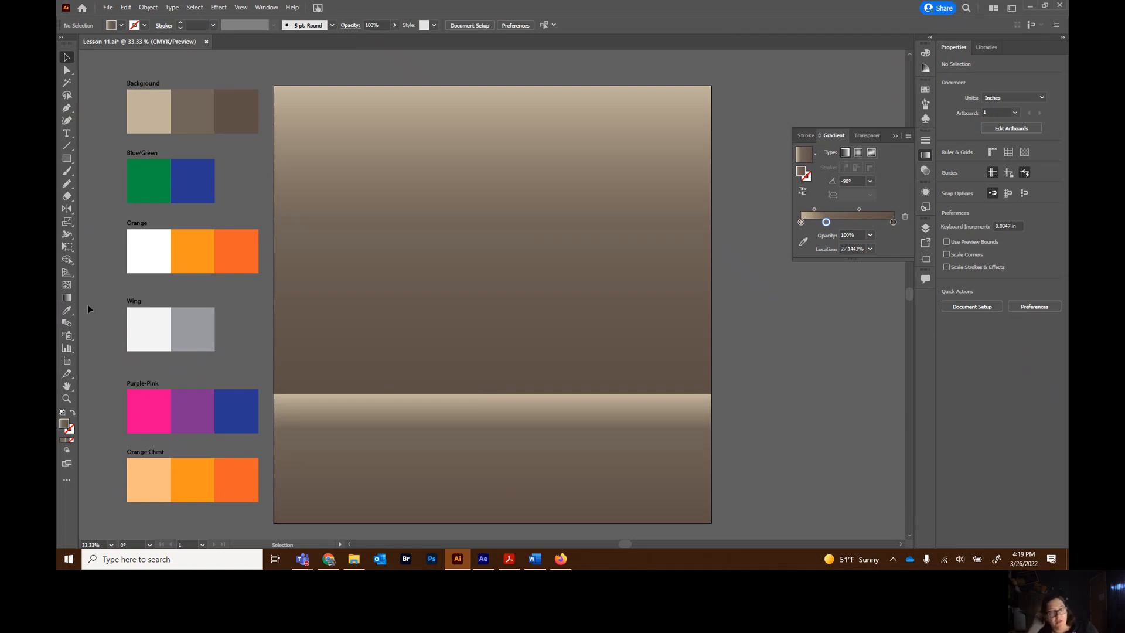
Lock the BG layer and draw an ellipse about 3.27 × 3.89 in on the Head layer, above the artboard's center
click(926, 228)
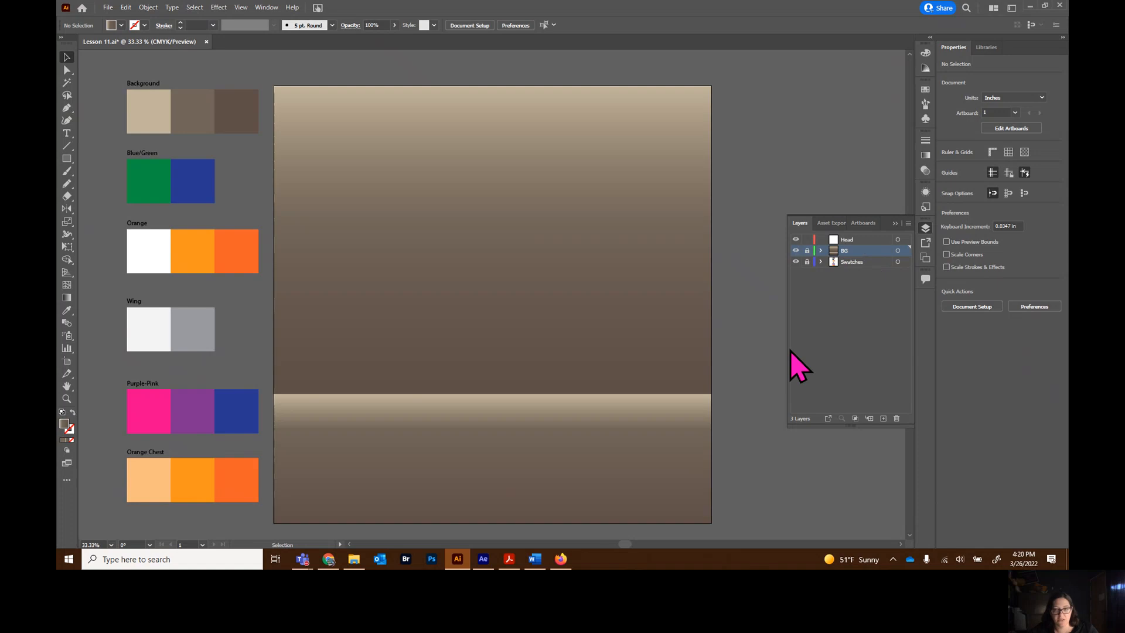
click(851, 240)
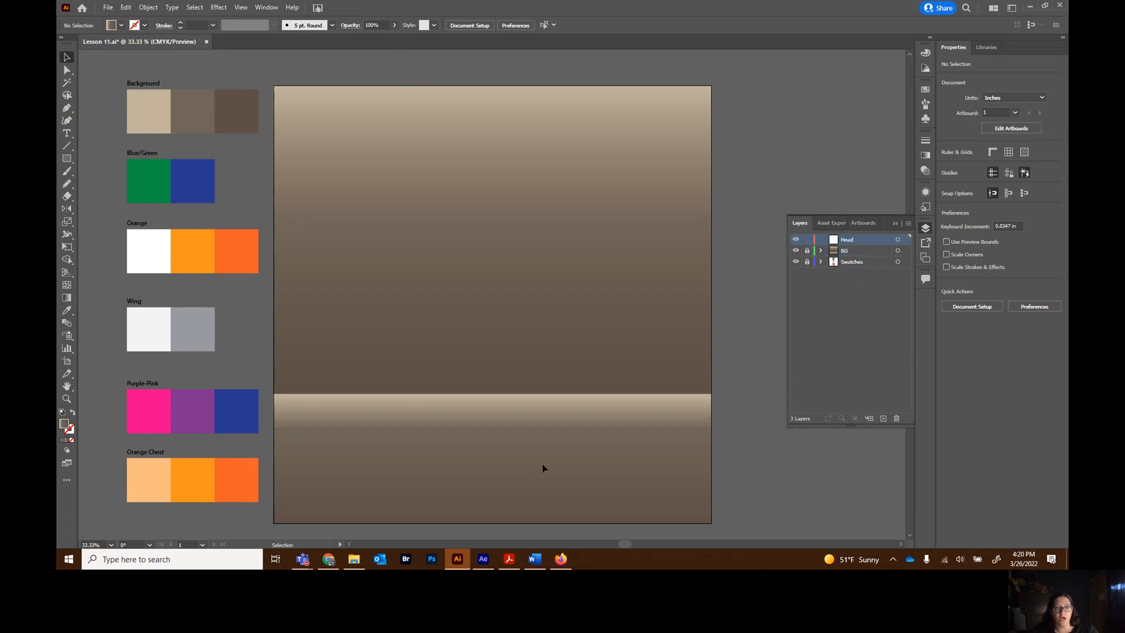
click(67, 159)
drag(65, 163, 114, 193)
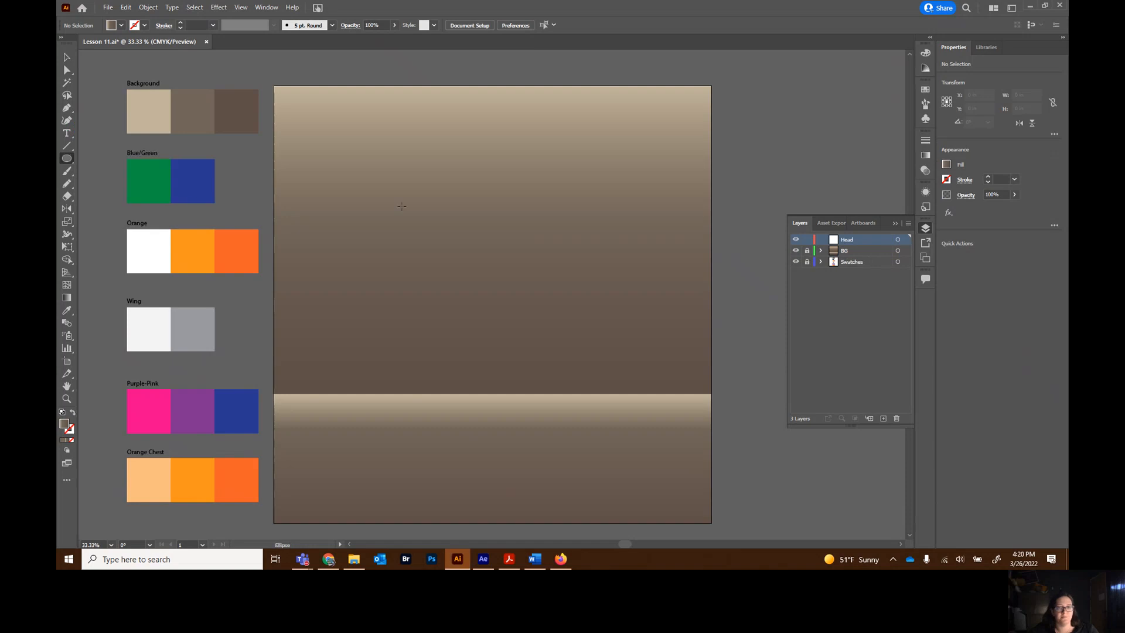
drag(437, 175, 534, 289)
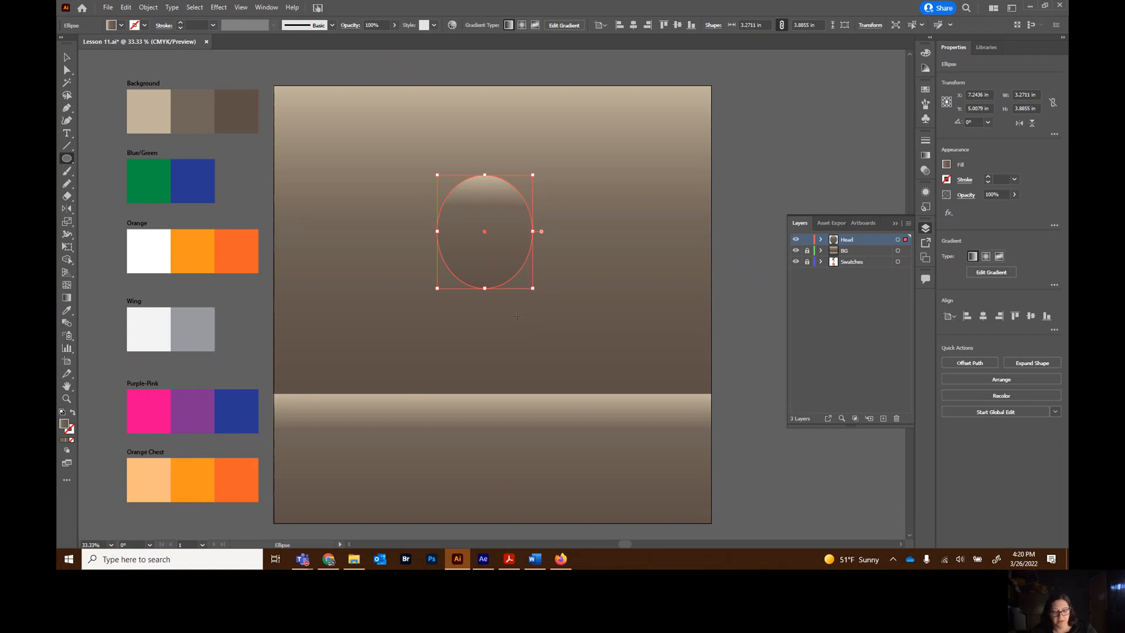
Rotate the head ellipse about 33° clockwise and move it toward the artboard's left side
click(67, 57)
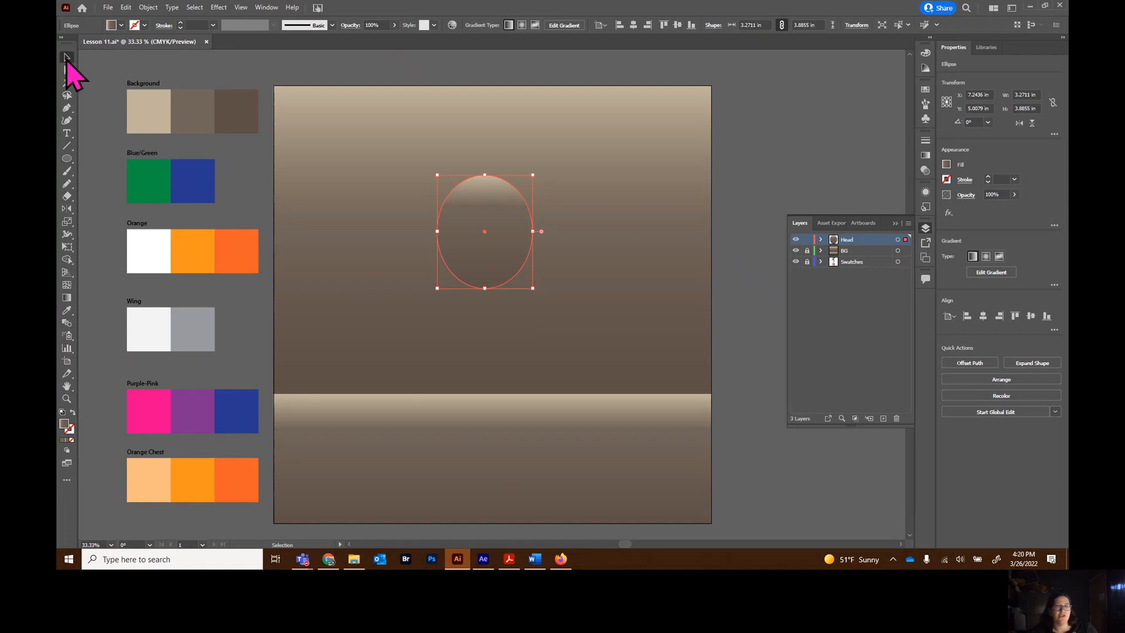
drag(534, 172, 578, 206)
drag(508, 252, 423, 273)
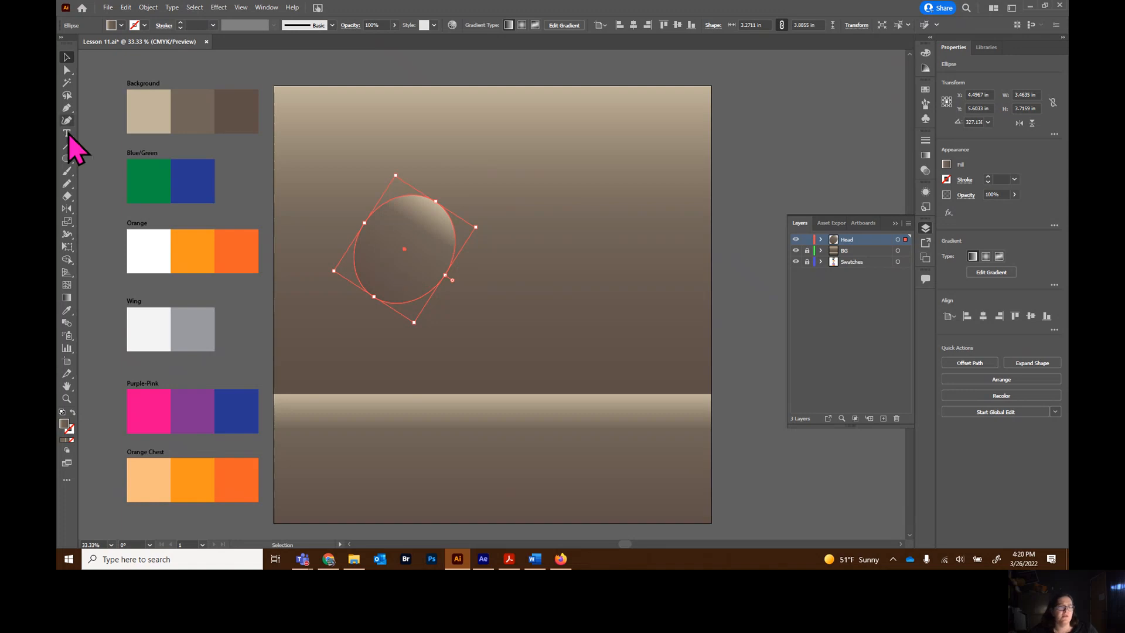
Reshape the ellipse into an egg-like head by adjusting the direction handles around its upper-right anchor point
click(67, 70)
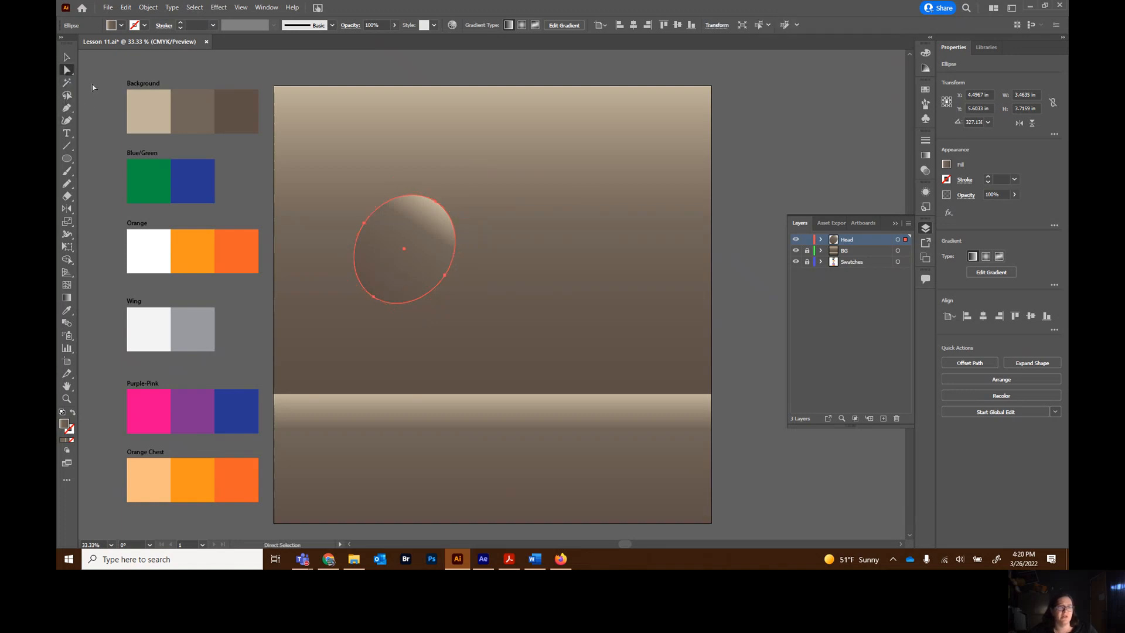
click(437, 204)
drag(459, 218, 452, 212)
drag(462, 252, 457, 242)
drag(382, 200, 387, 202)
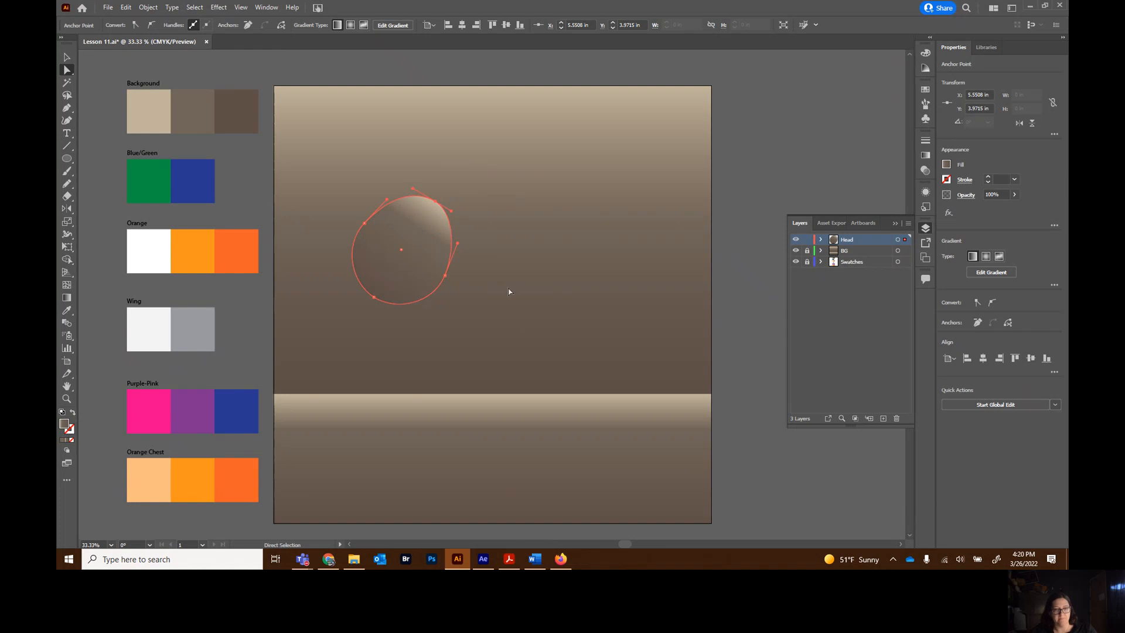
Give the whole head shape a radial gradient and move its middle color stop to about 51%
click(68, 57)
click(411, 297)
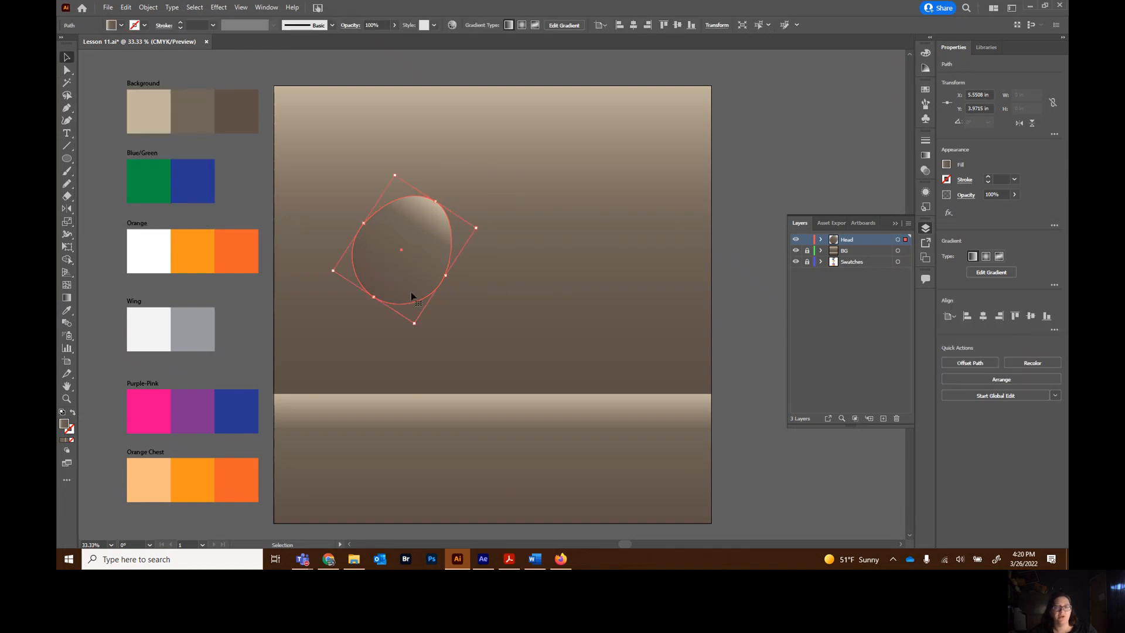
click(927, 156)
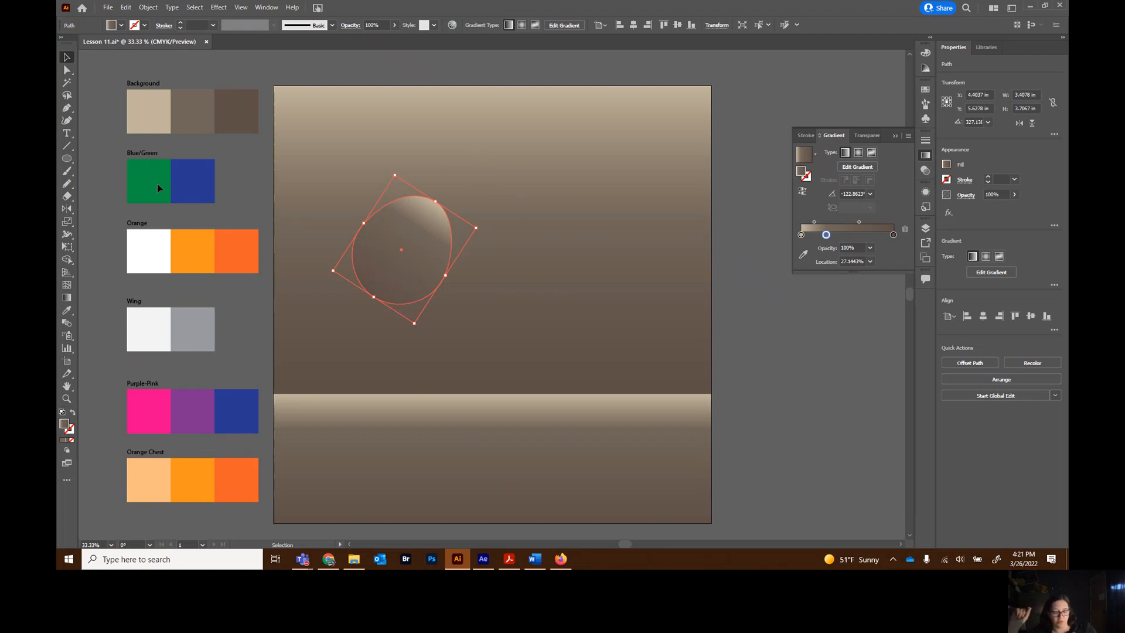
click(859, 153)
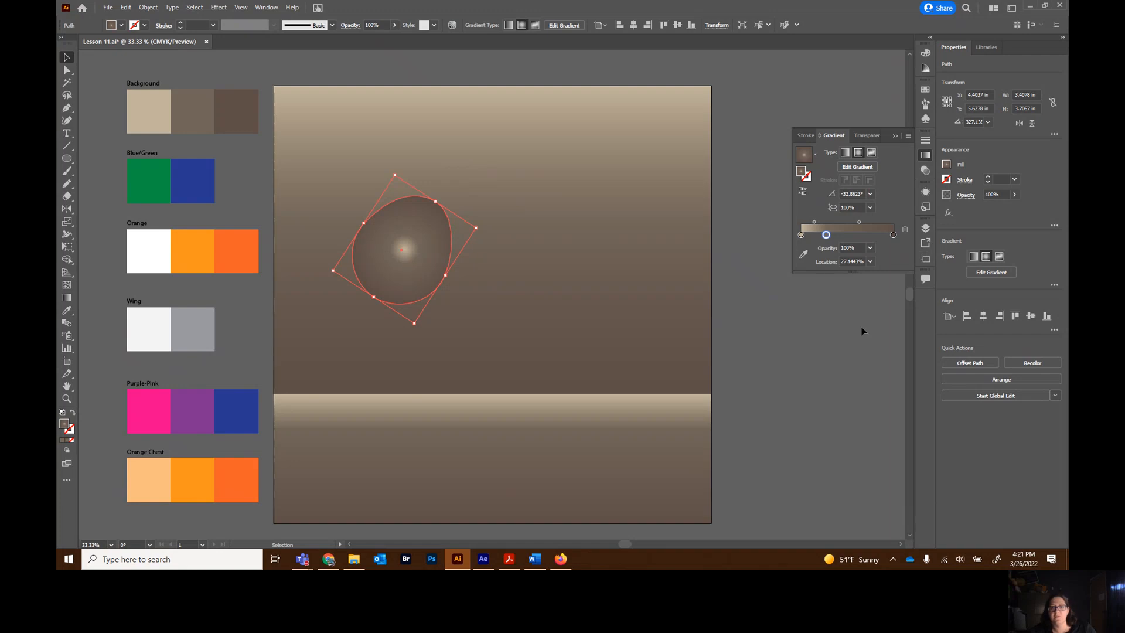
drag(827, 235, 849, 235)
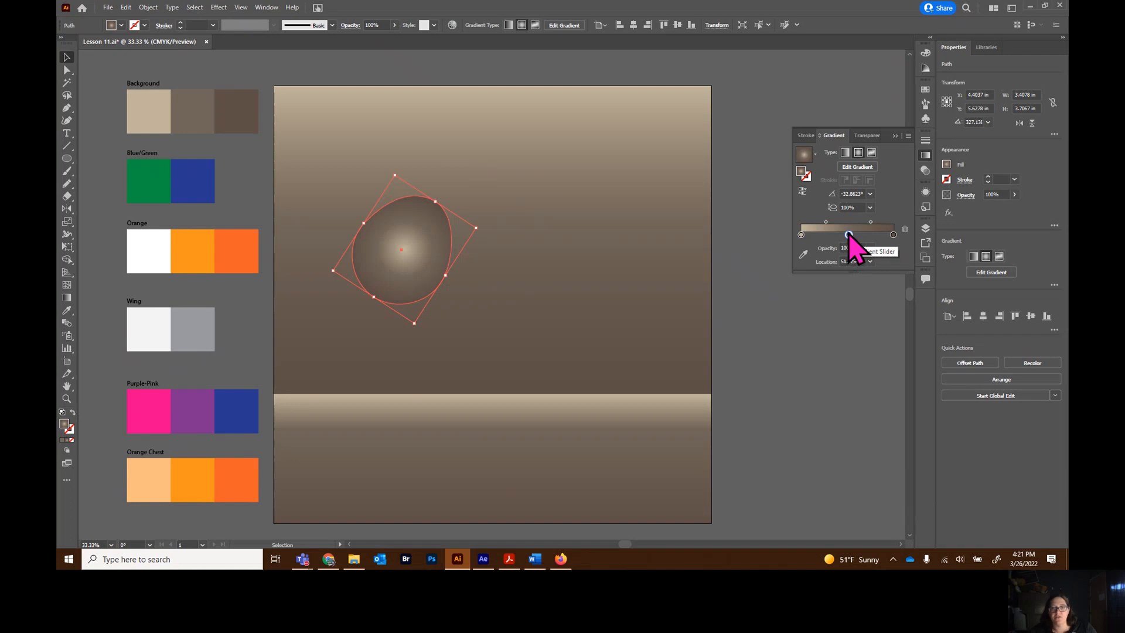
Reduce the head's radial gradient to two stops, with the Blue/Green group's green at the center and blue at the edge
click(905, 229)
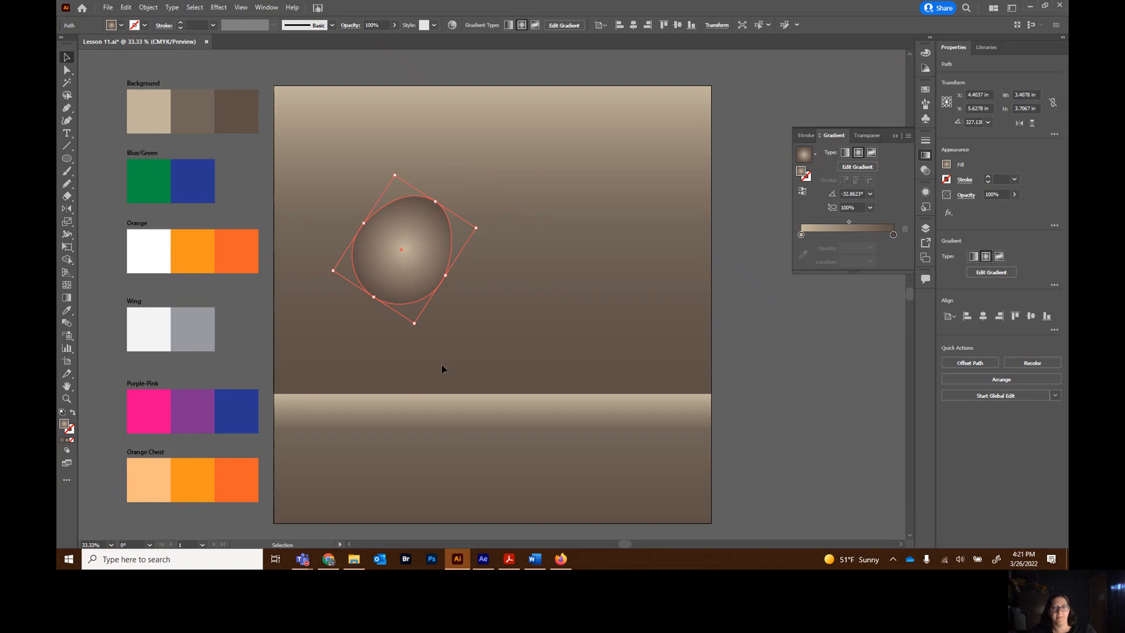
click(801, 235)
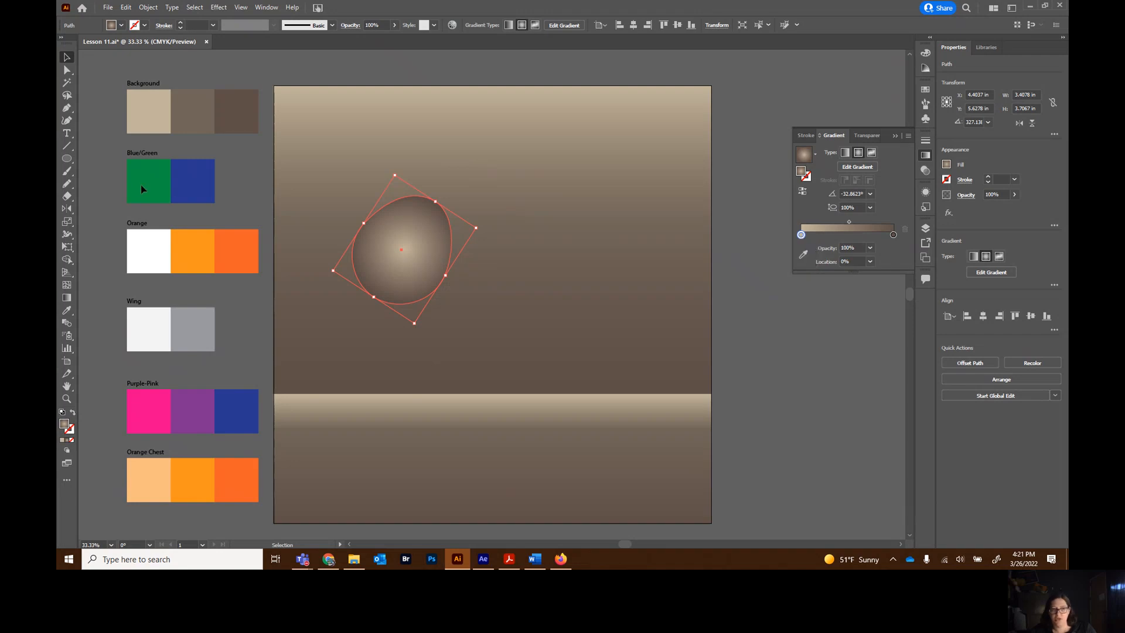
click(803, 254)
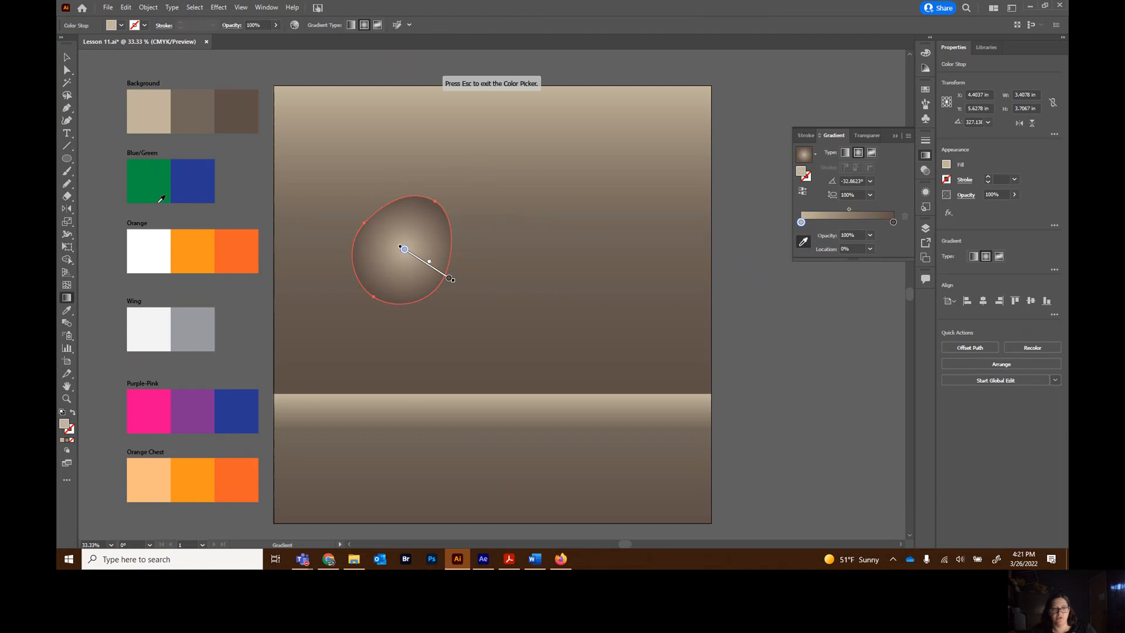
click(148, 179)
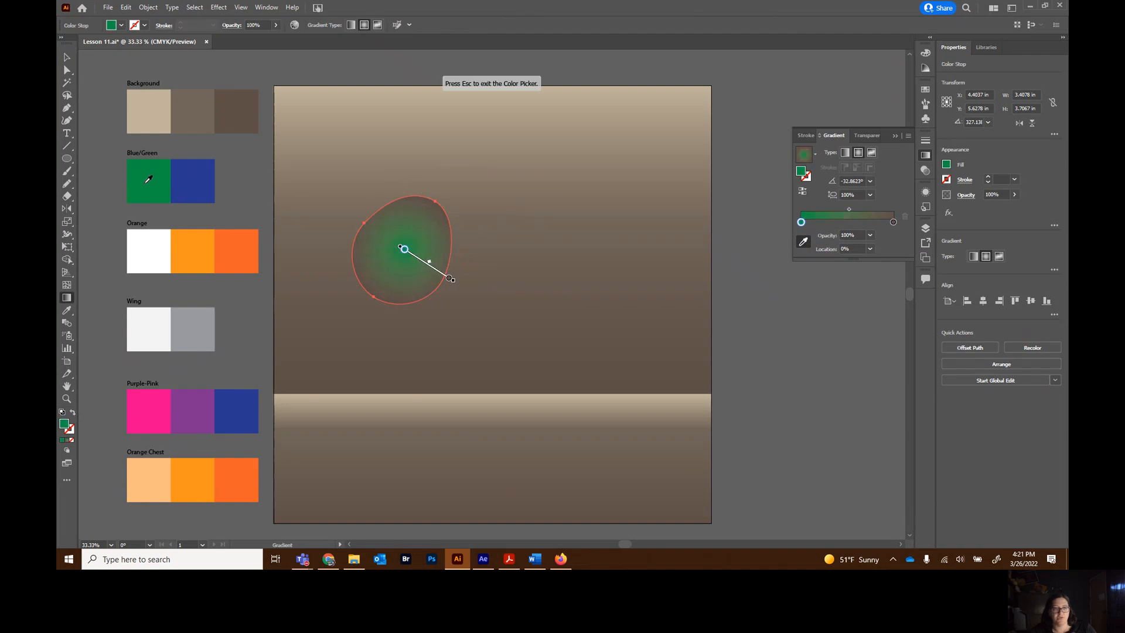
click(894, 223)
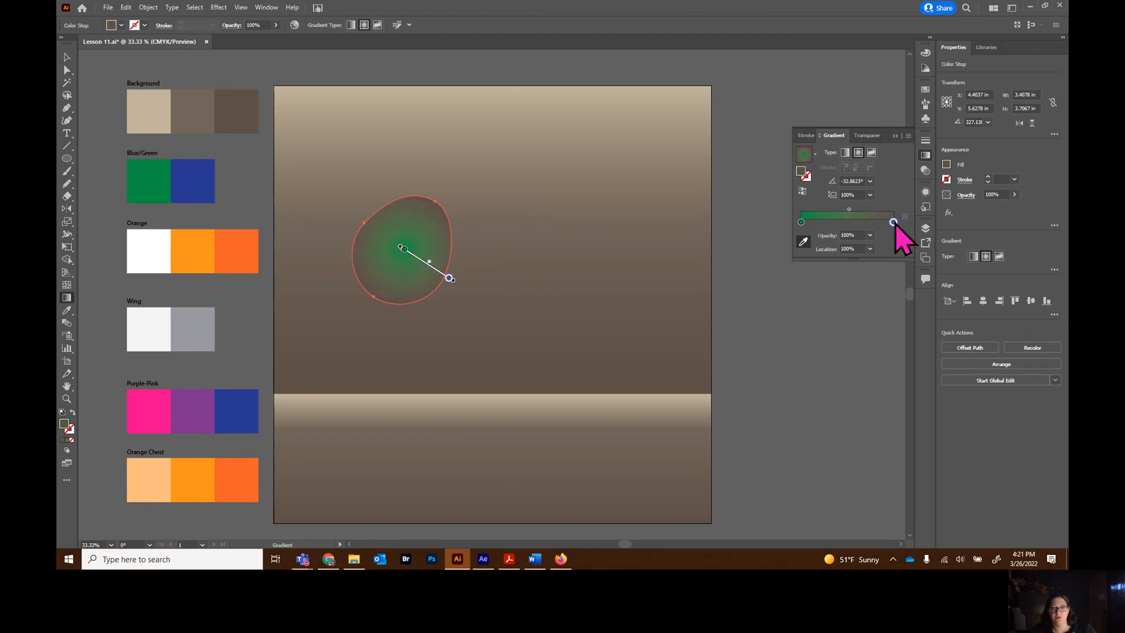
click(804, 242)
click(201, 182)
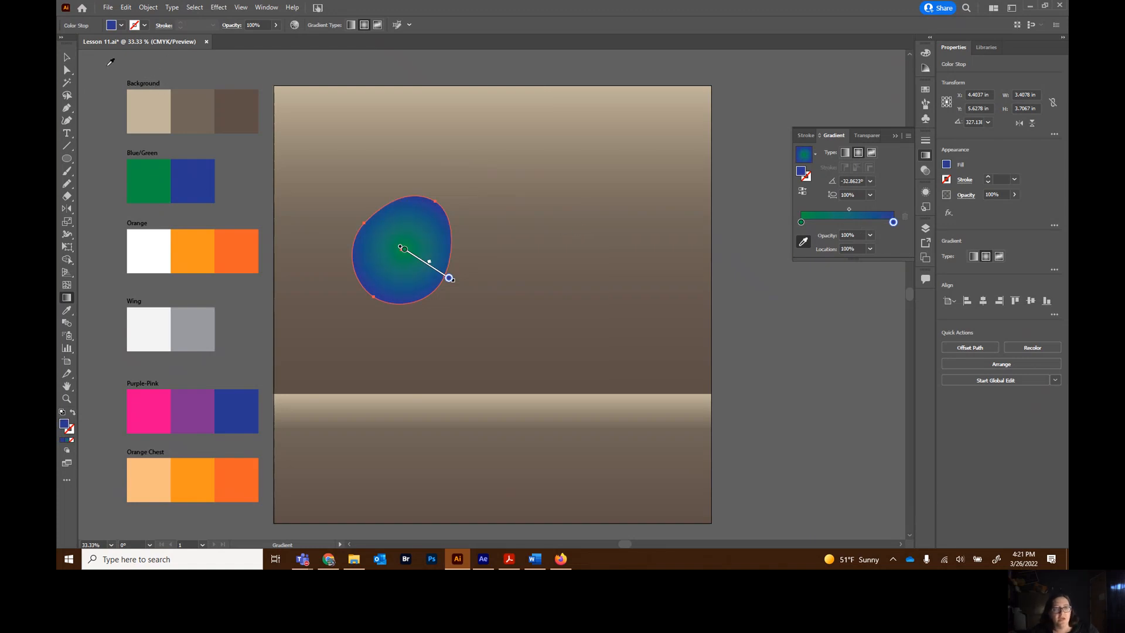
click(66, 57)
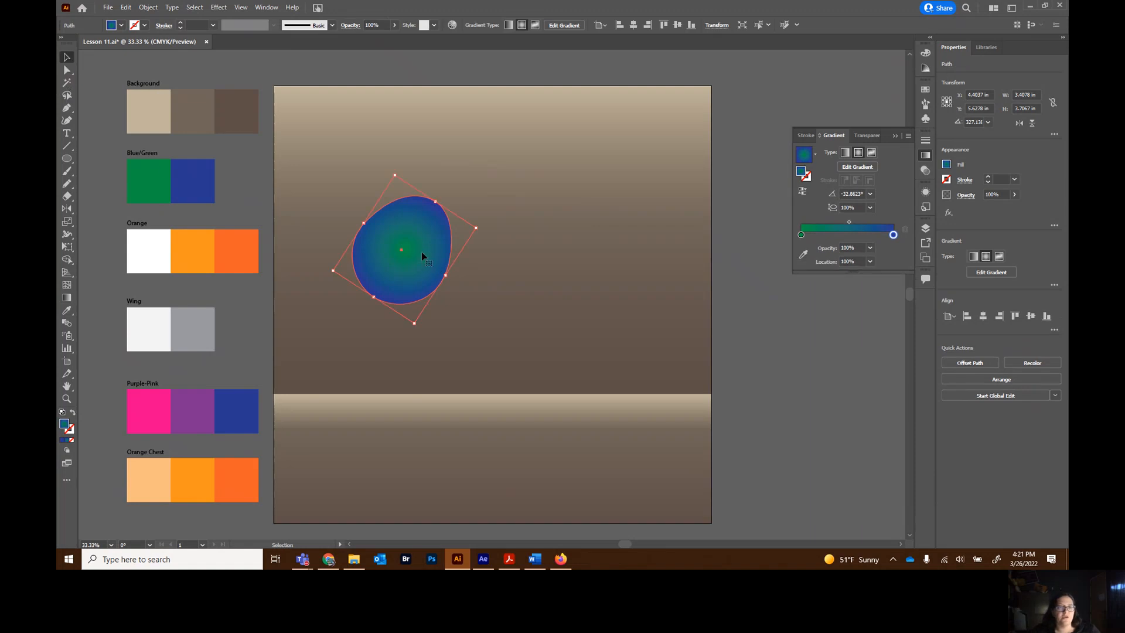
Shift the head's gradient center toward the top of the shape and enlarge its extent, with an aspect ratio of about 94%
click(67, 297)
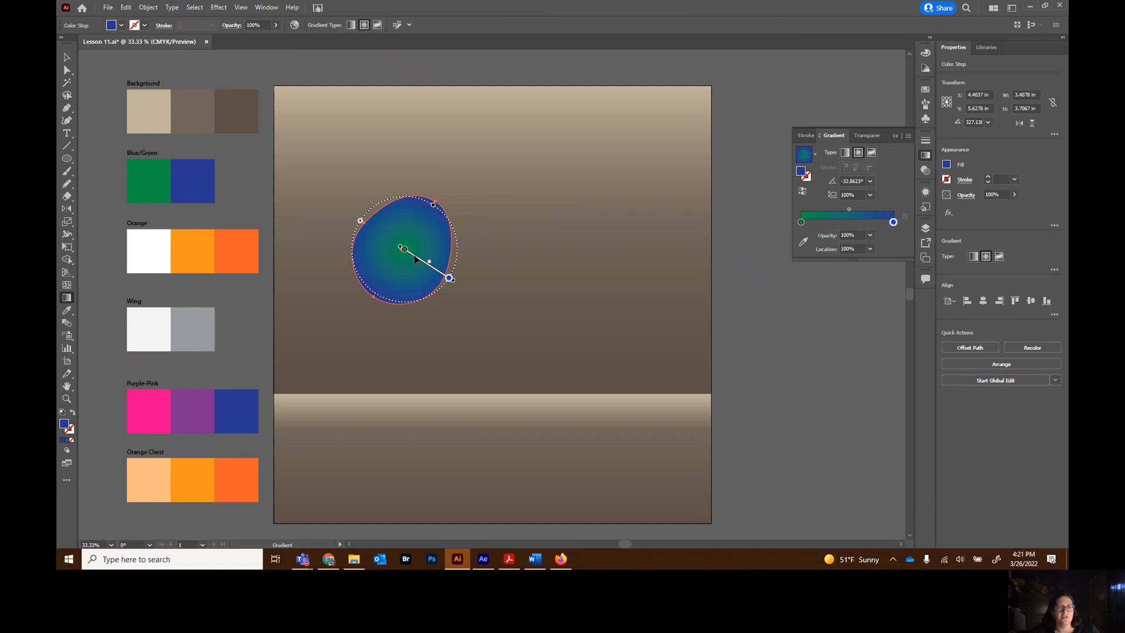
mouse_move(415, 258)
mouse_down()
mouse_move(408, 233)
mouse_move(416, 256)
mouse_move(402, 276)
mouse_move(392, 236)
mouse_move(427, 251)
mouse_move(410, 246)
mouse_up()
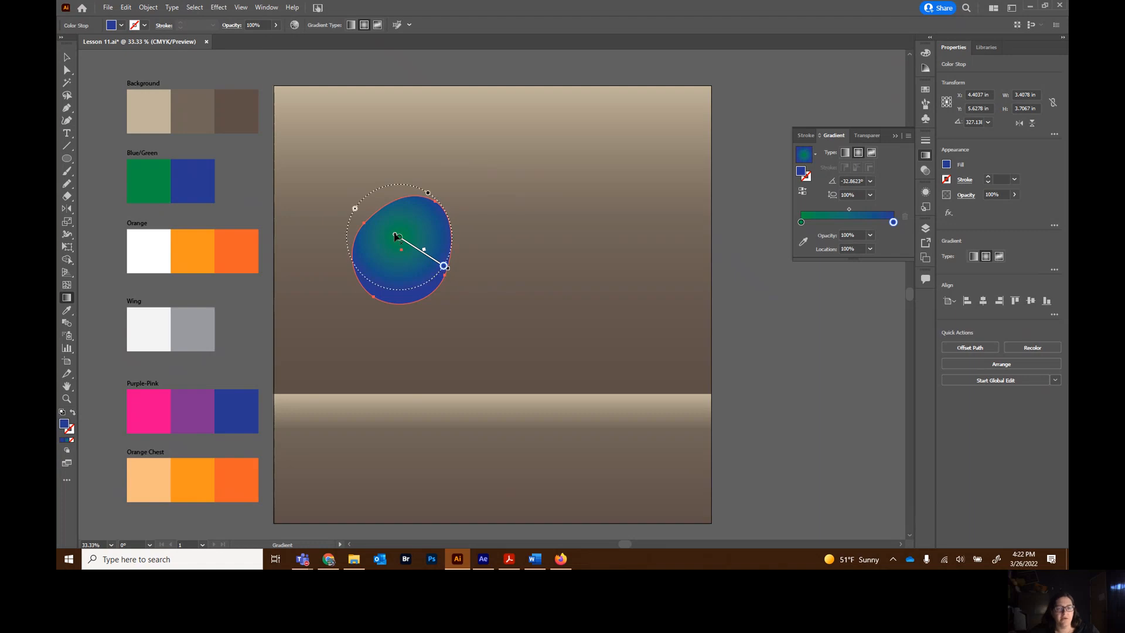
mouse_move(428, 194)
mouse_down()
mouse_move(442, 173)
mouse_move(426, 195)
mouse_up()
drag(356, 213, 372, 184)
click(67, 57)
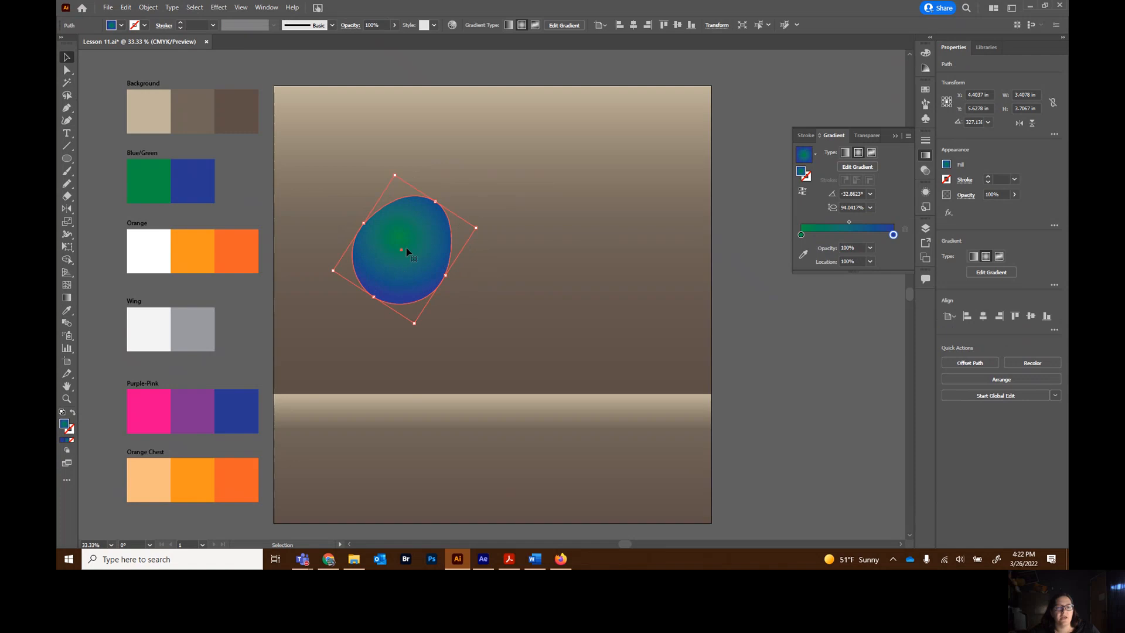
Try to redirect the head's gradient so its blue end points above the head, and undo it
click(67, 297)
drag(452, 271, 395, 176)
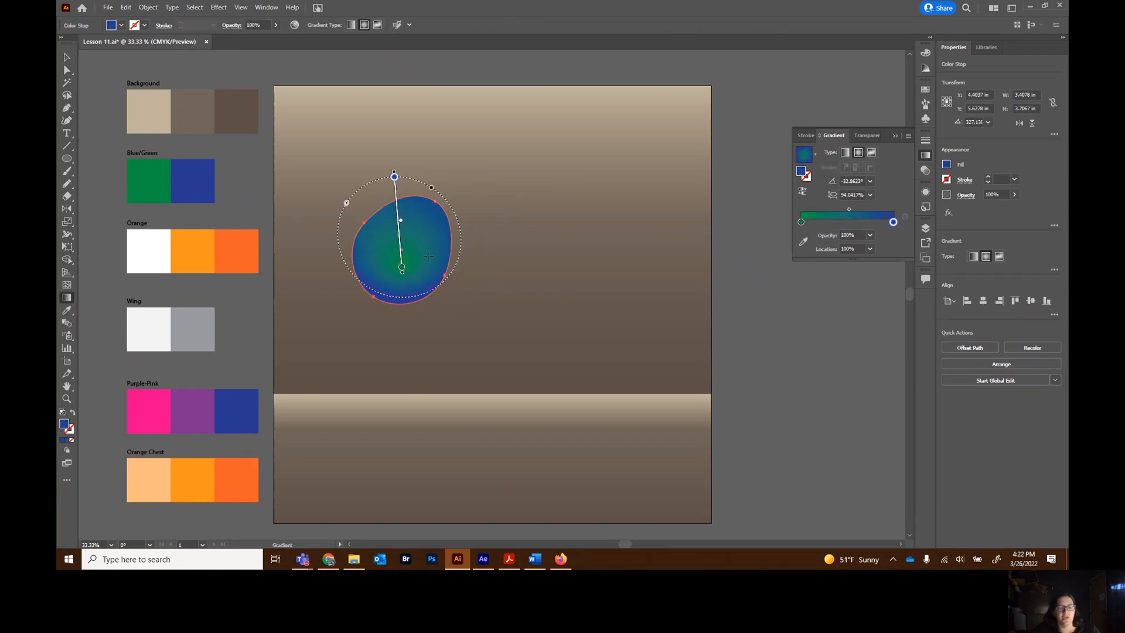
key(ctrl+z)
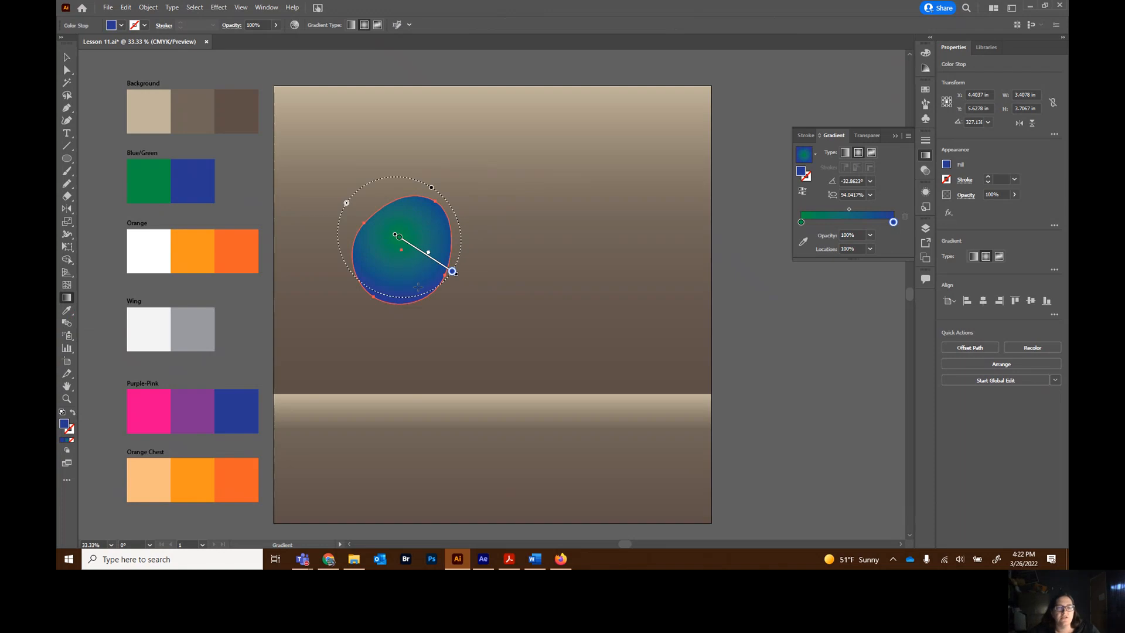
Recenter the gradient on the head, angle it about -29°, and fit it to the outline with an aspect ratio of about 114%
drag(415, 294, 419, 294)
drag(414, 248, 422, 259)
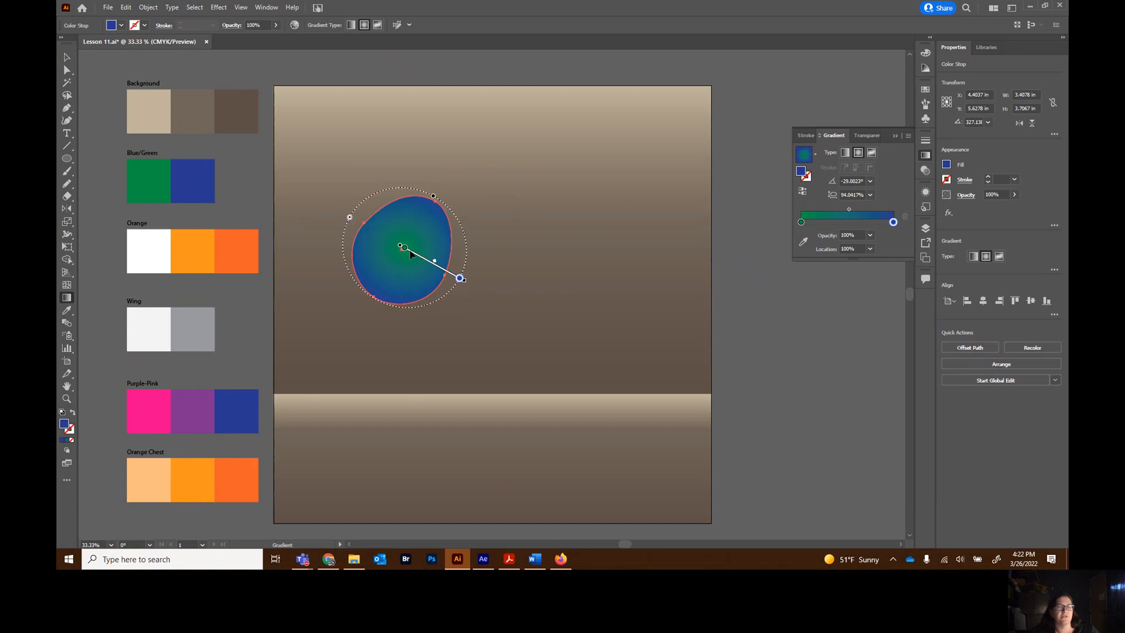
drag(351, 218, 356, 222)
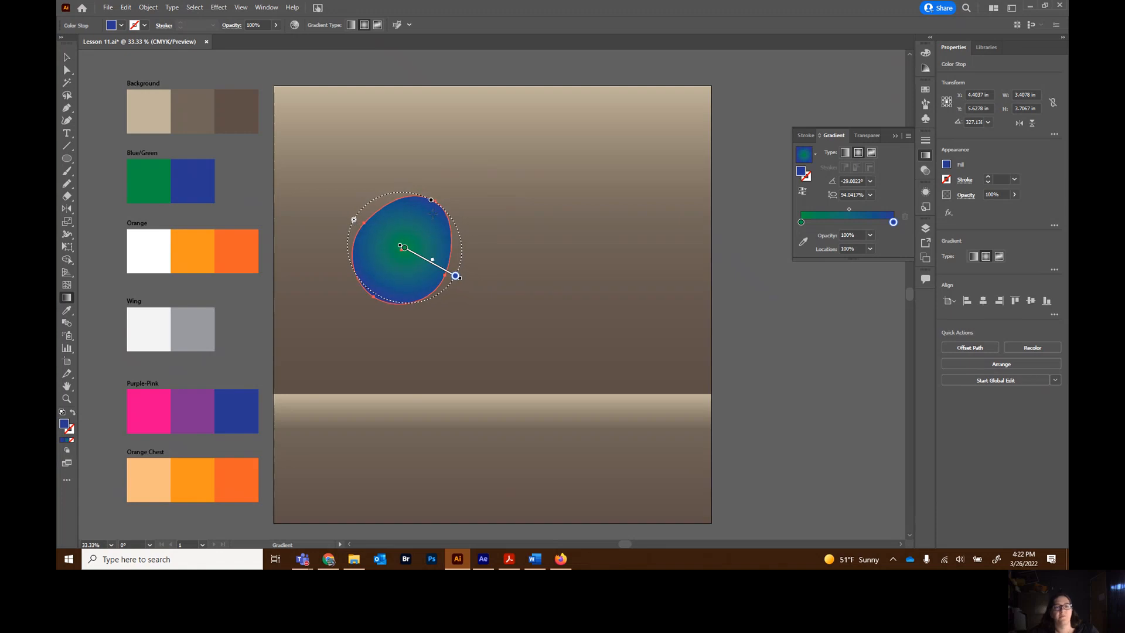
drag(432, 200, 435, 198)
drag(354, 220, 358, 224)
mouse_move(437, 199)
drag(433, 200, 435, 194)
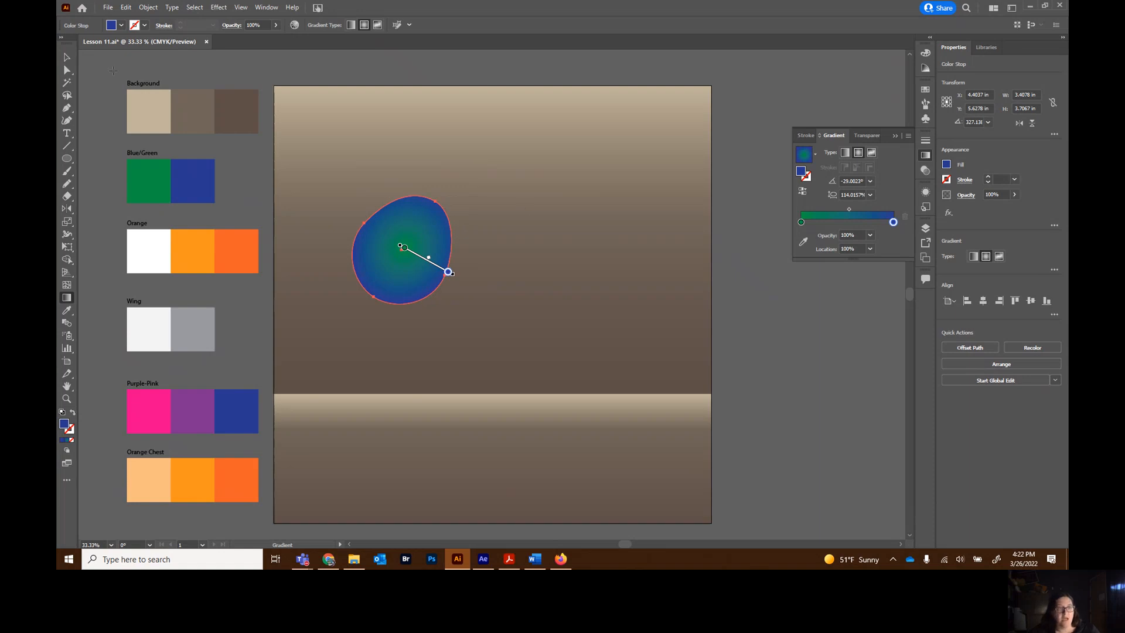
click(67, 57)
click(400, 79)
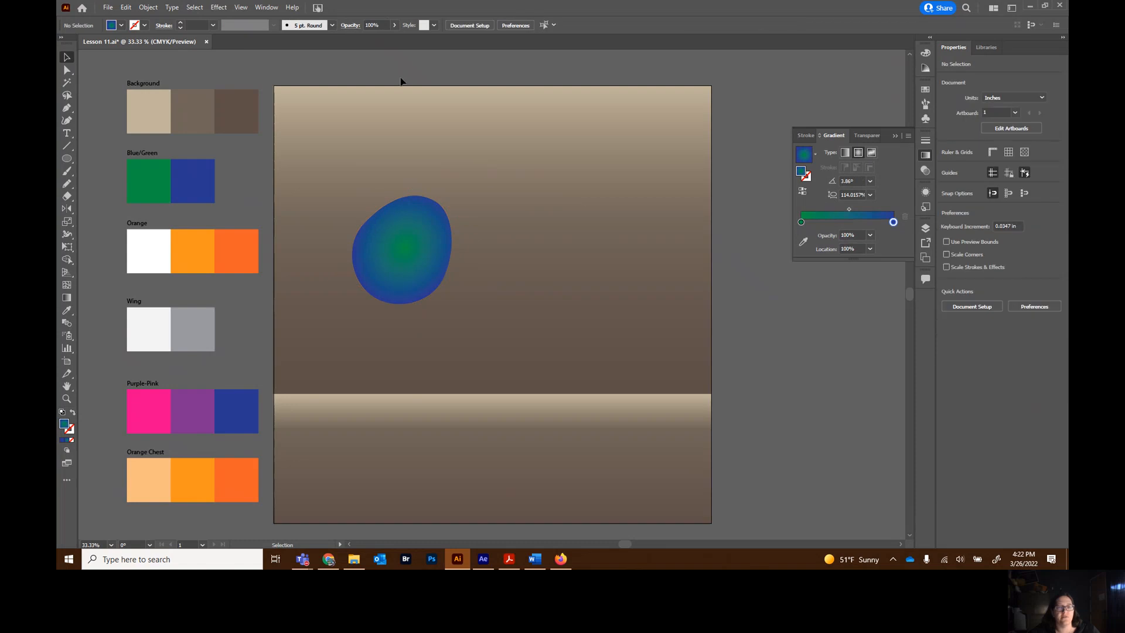
Draw a circle about 2 × 2 in and place it over the head's right side, slightly past the edge
click(67, 158)
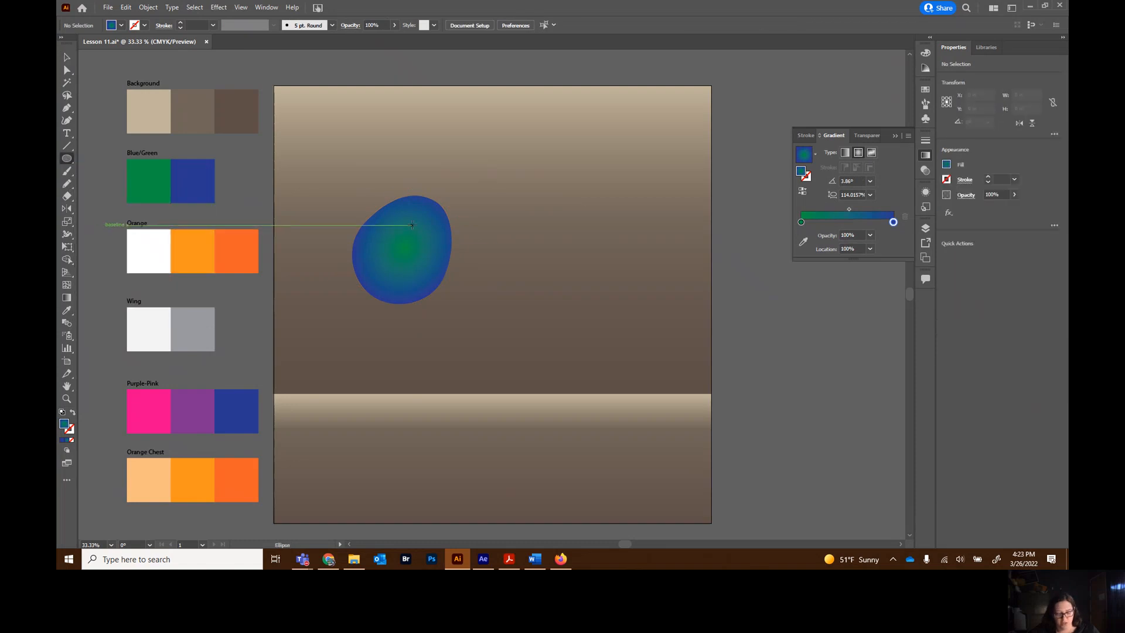
drag(415, 217, 471, 273)
click(67, 57)
mouse_move(456, 262)
mouse_down()
mouse_move(442, 250)
mouse_move(463, 270)
mouse_up()
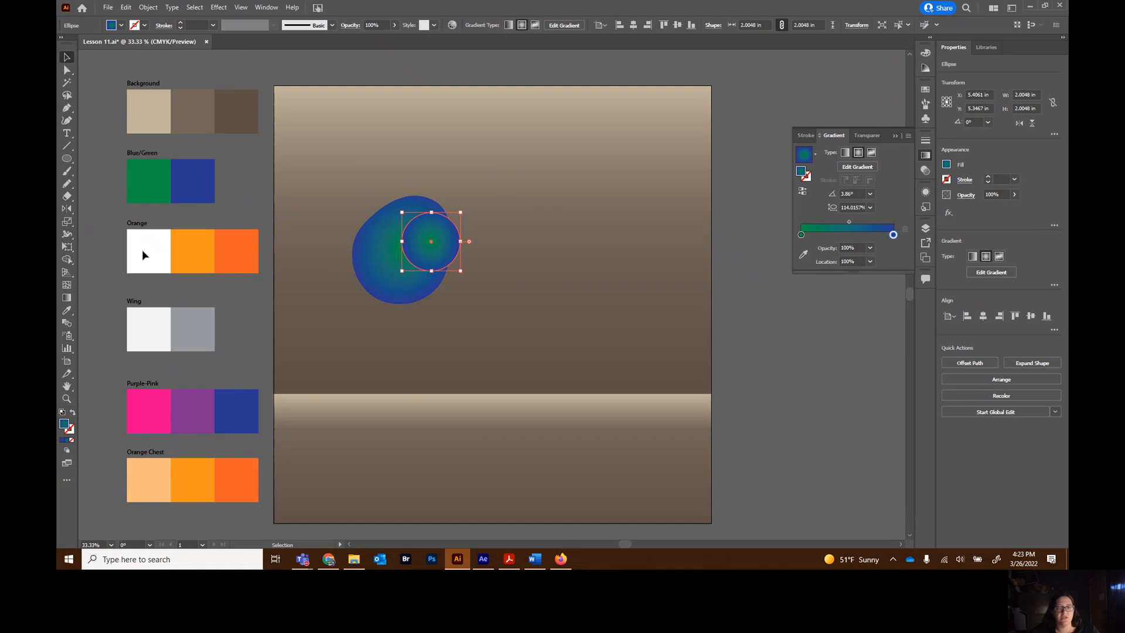
Recolor the circle's gradient from the Orange swatches: white center, red-orange edge, and a light orange middle stop at about 54%
click(801, 235)
click(804, 254)
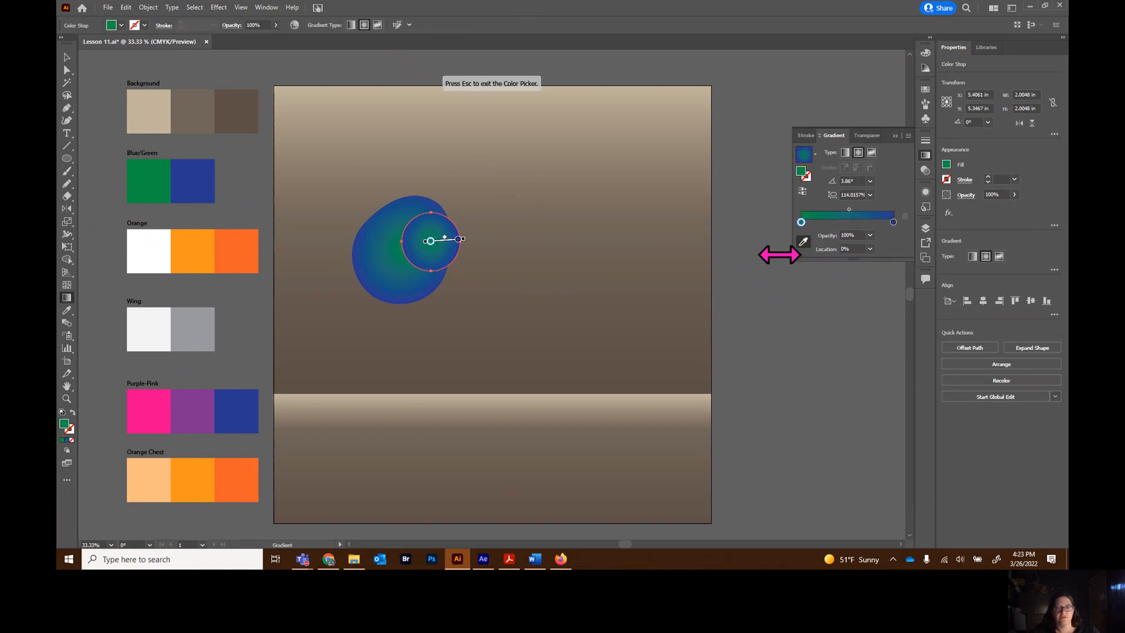
click(141, 244)
click(893, 223)
click(241, 242)
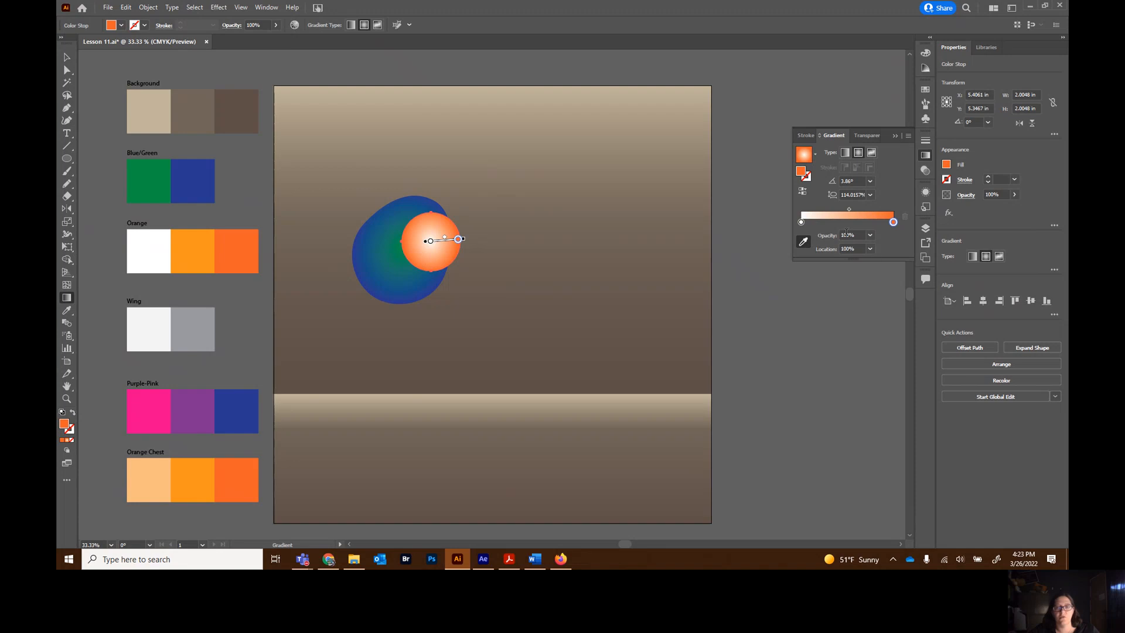
click(851, 222)
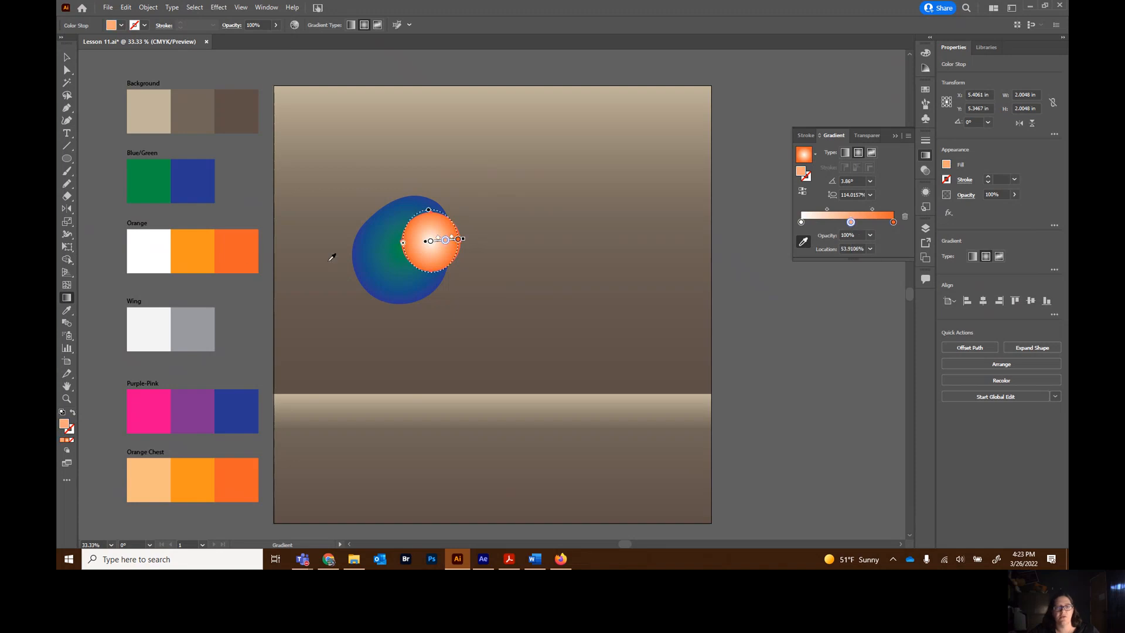
click(202, 254)
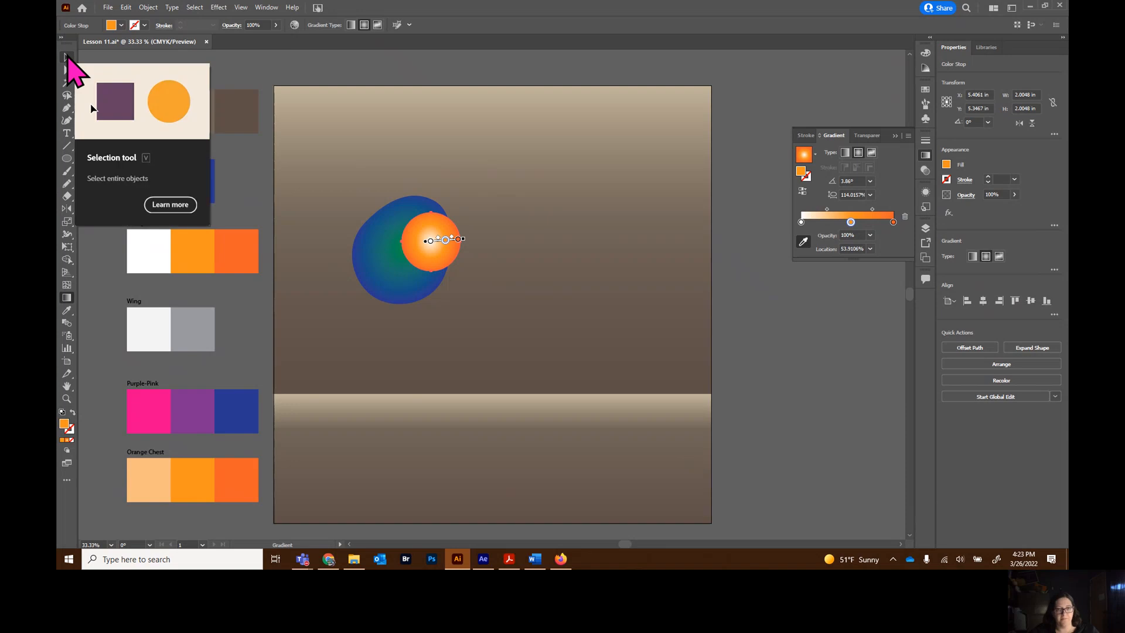
click(66, 57)
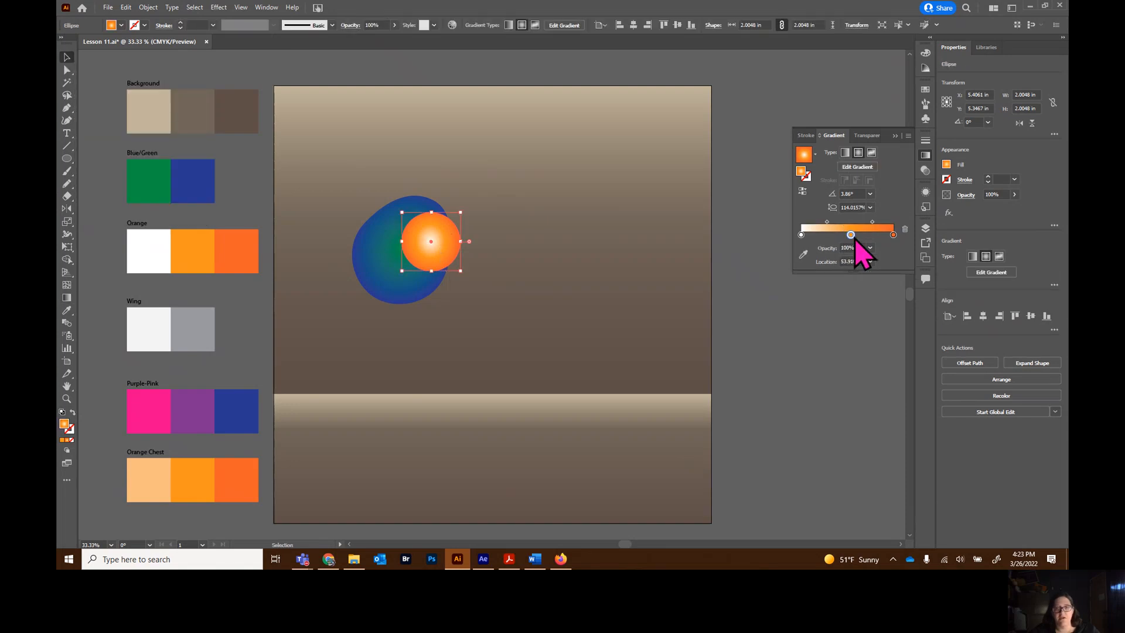
Move the middle orange stop of the circle's gradient to about 85% and deselect the circle
drag(832, 222, 871, 235)
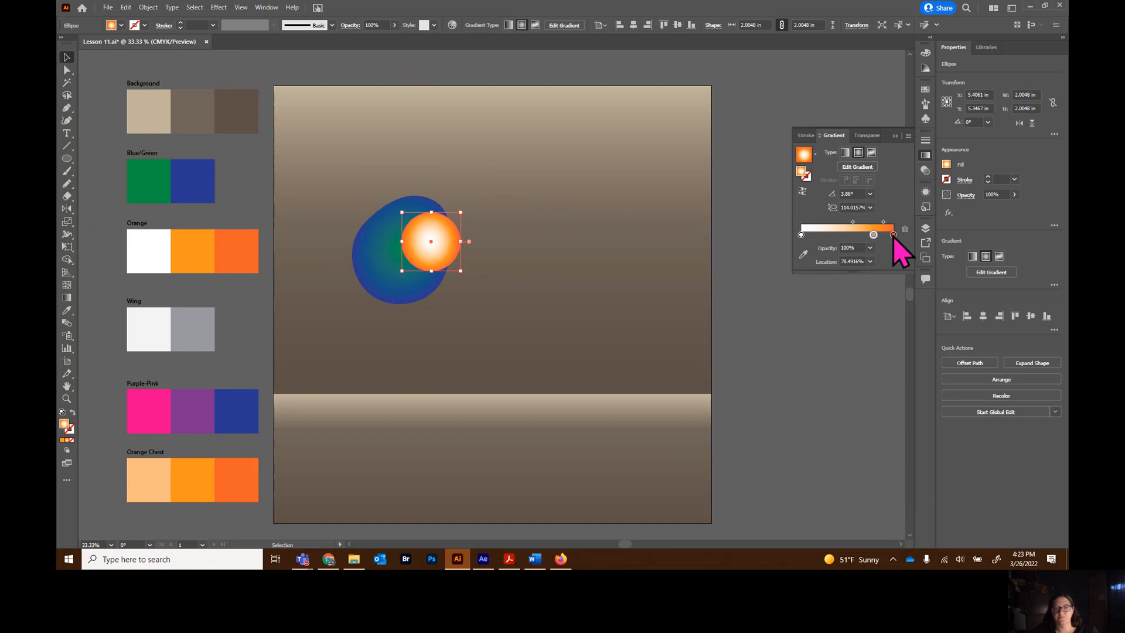
click(884, 222)
mouse_move(882, 225)
mouse_down()
mouse_move(892, 225)
mouse_move(882, 236)
mouse_up()
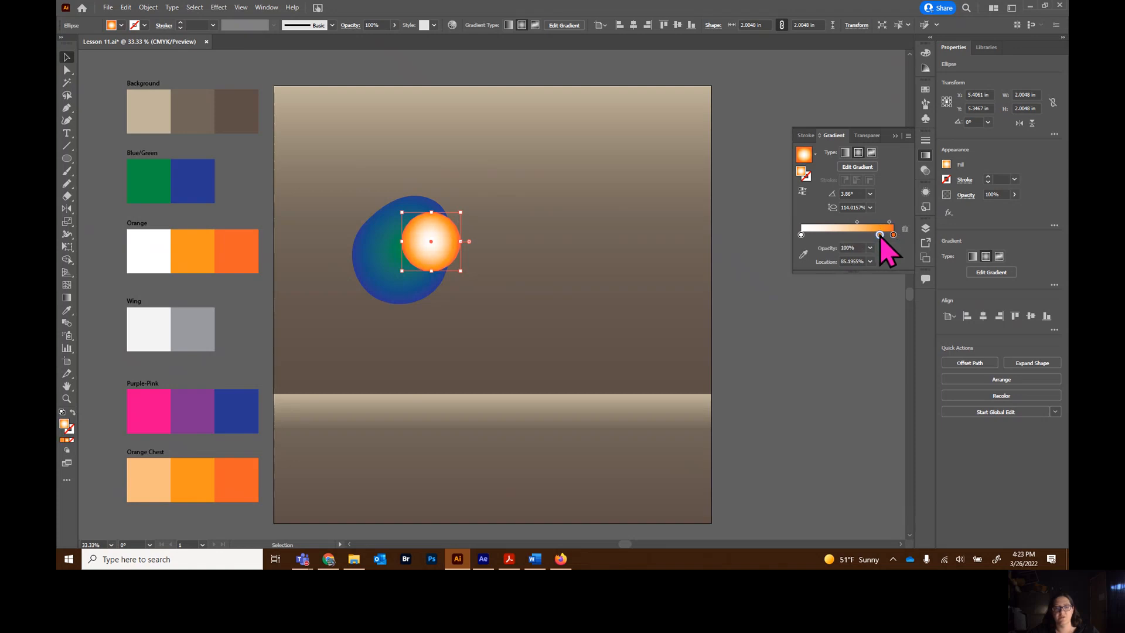
click(784, 370)
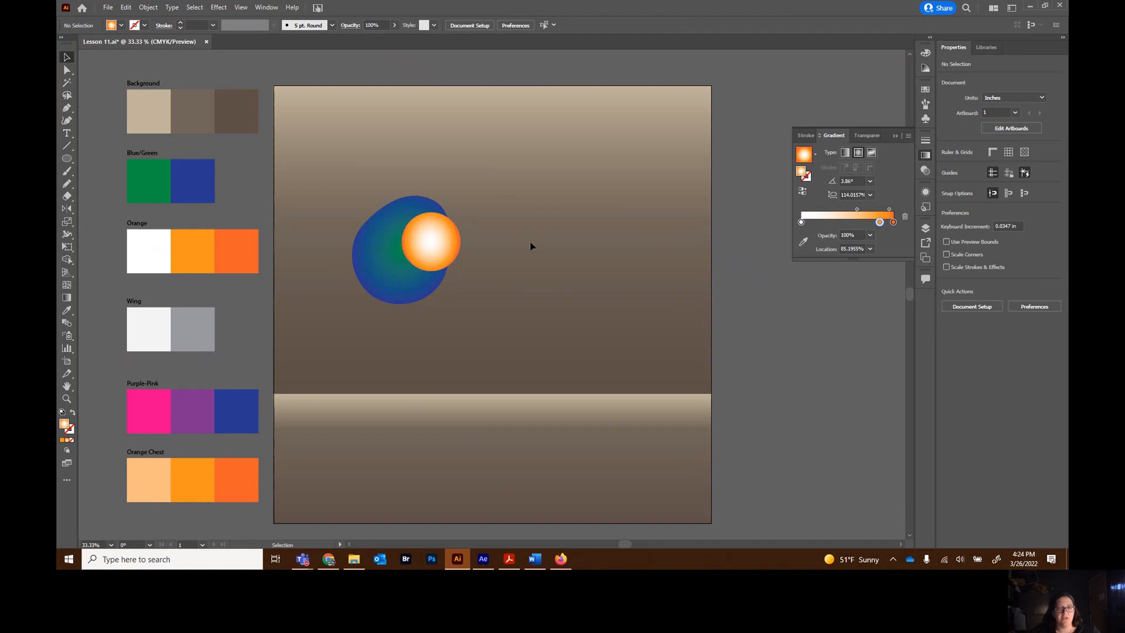
Try to create a copy of the orange circle scaled uniformly to 90%
click(67, 223)
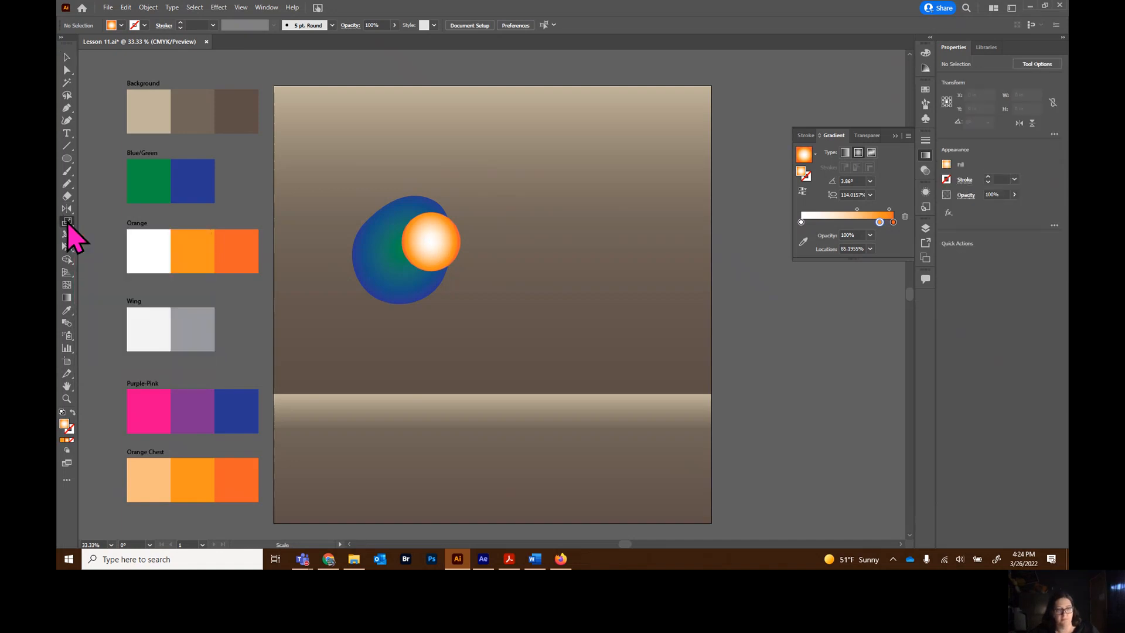
double_click(68, 223)
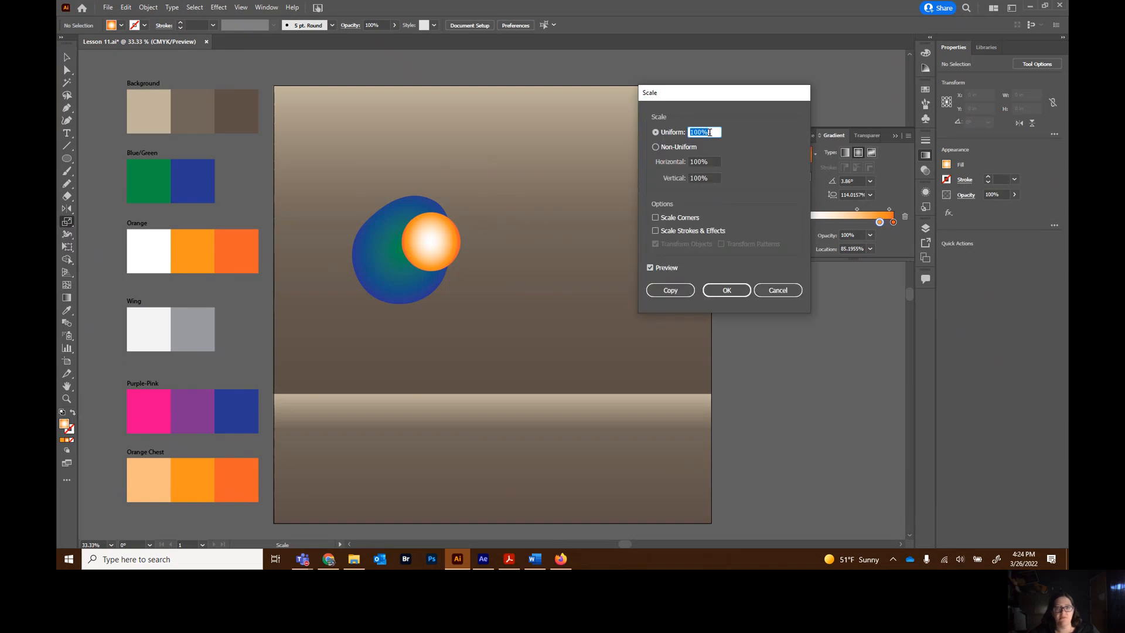
drag(703, 133, 689, 132)
text(9)
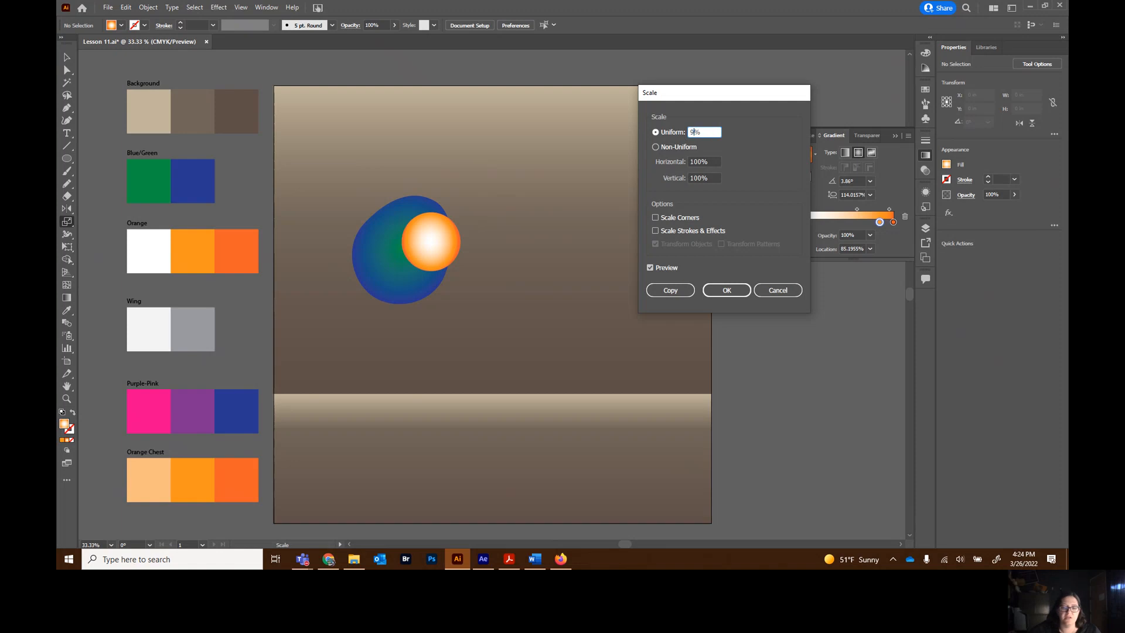
key(Tab)
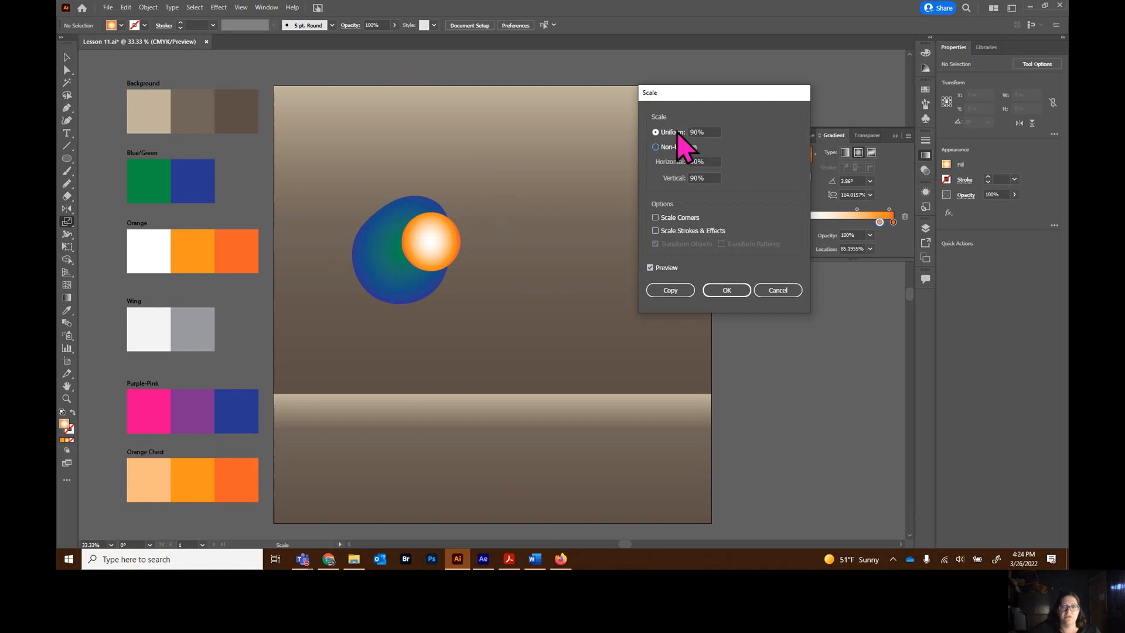
click(665, 290)
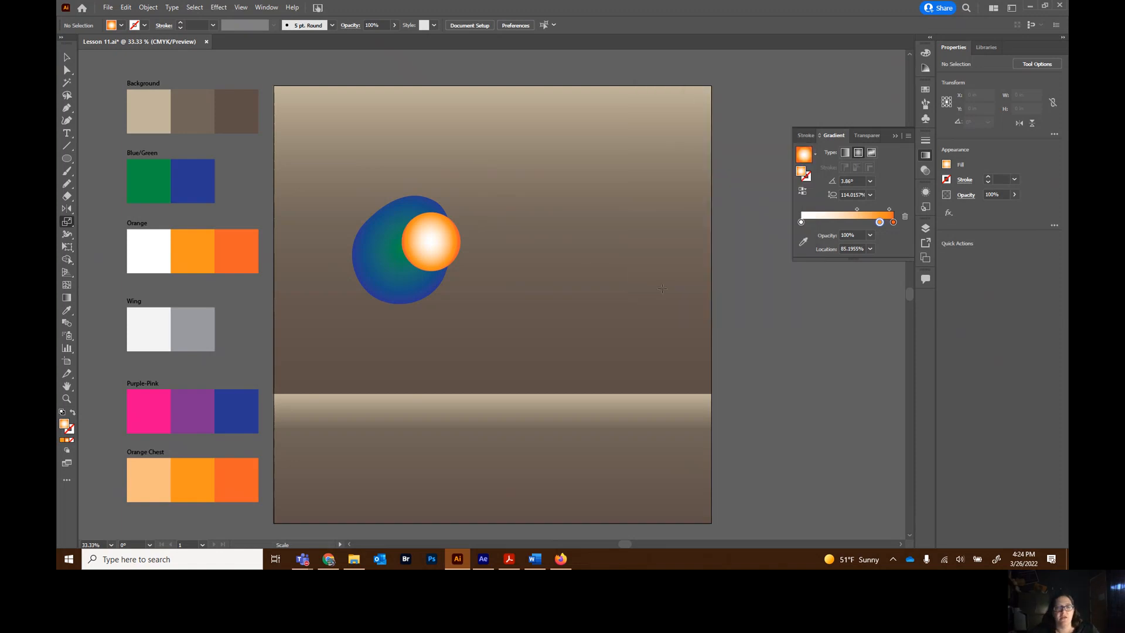
click(67, 57)
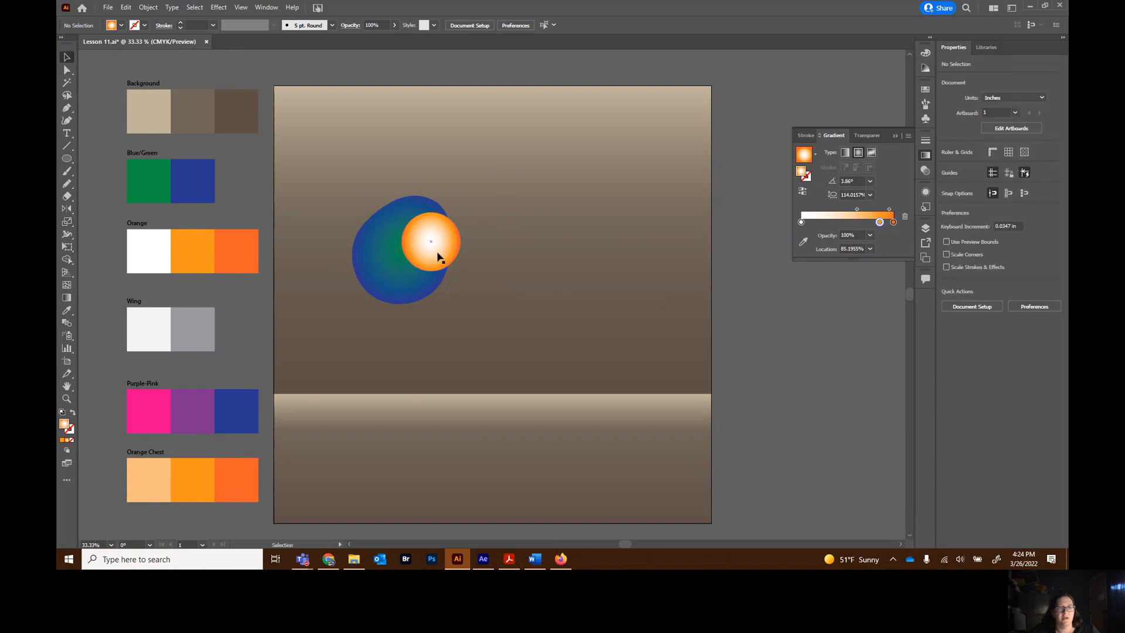
drag(439, 256, 378, 241)
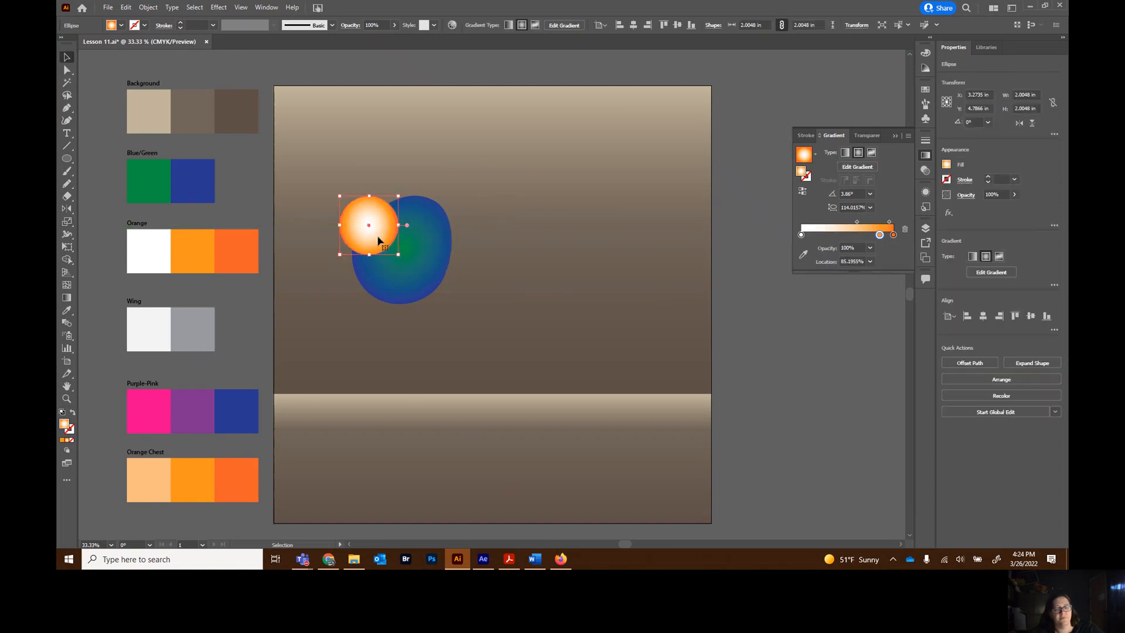
key(ctrl+z)
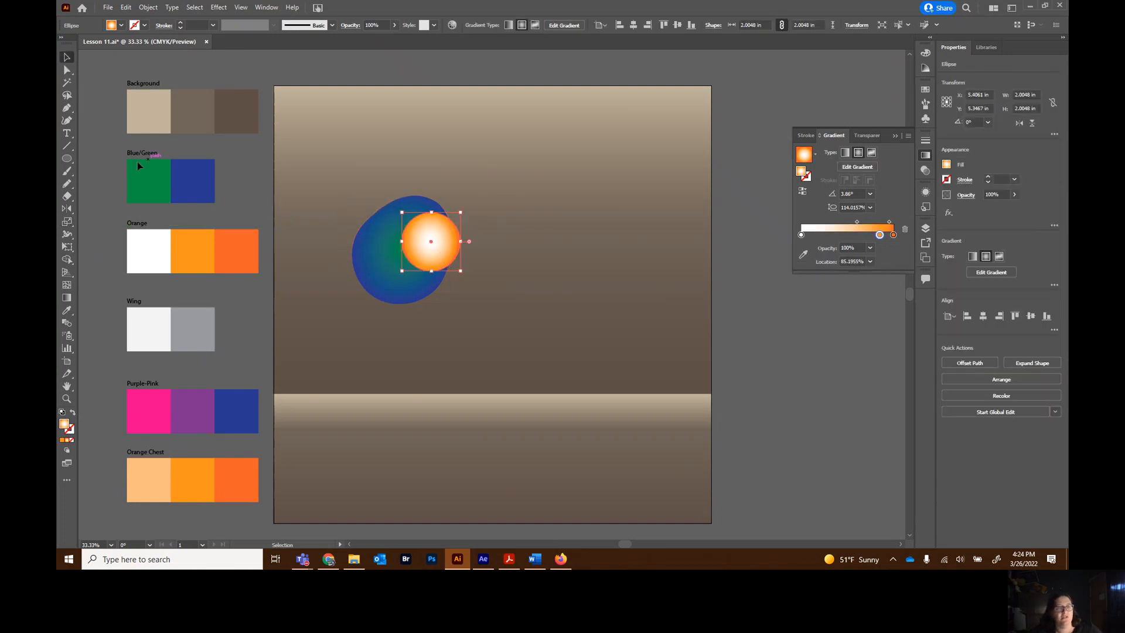
Create a copy of the orange circle scaled uniformly to 90% and move it over the head's upper-left edge
click(67, 223)
double_click(66, 222)
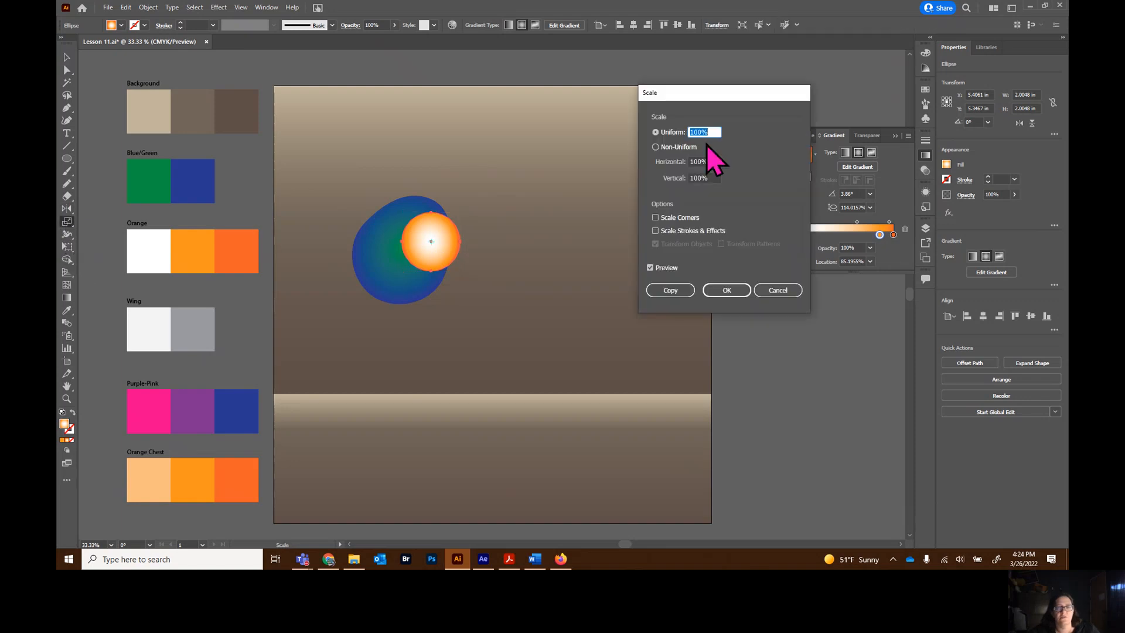
text(90)
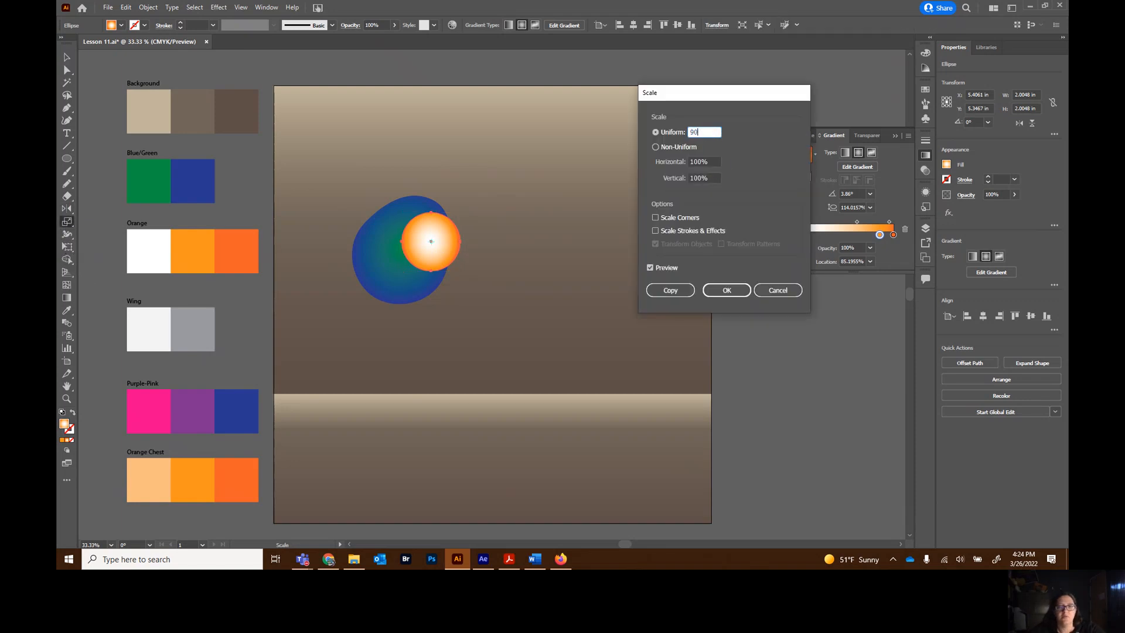
key(Tab)
click(672, 291)
click(66, 57)
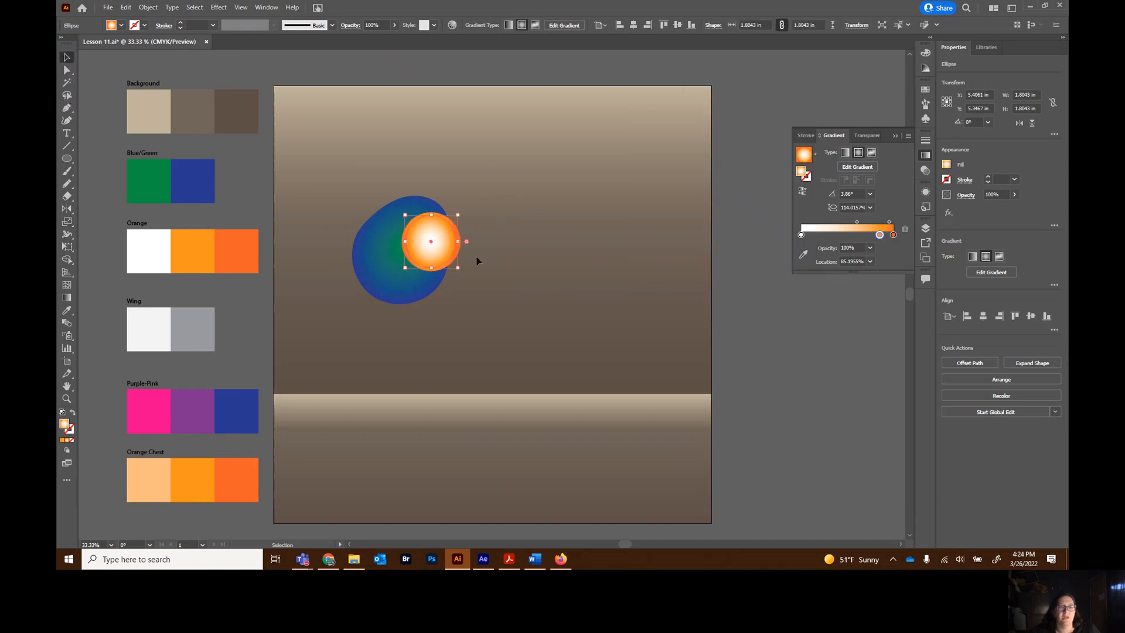
drag(442, 260, 381, 245)
Place the smaller orange circle behind the head shape within the Head layer and deselect it
click(926, 229)
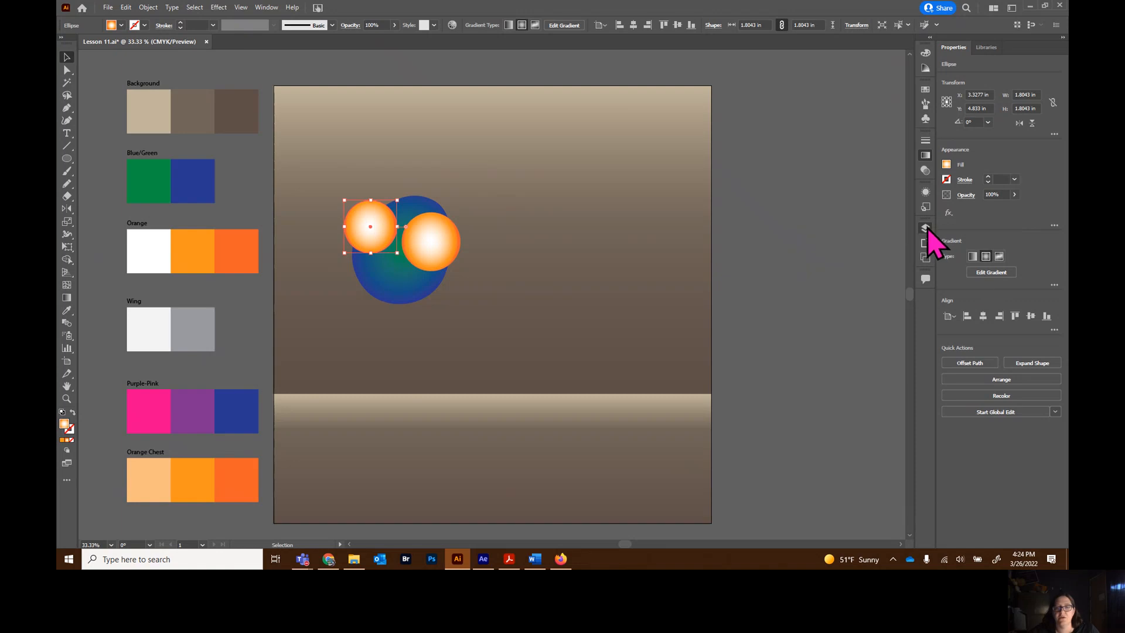
click(821, 239)
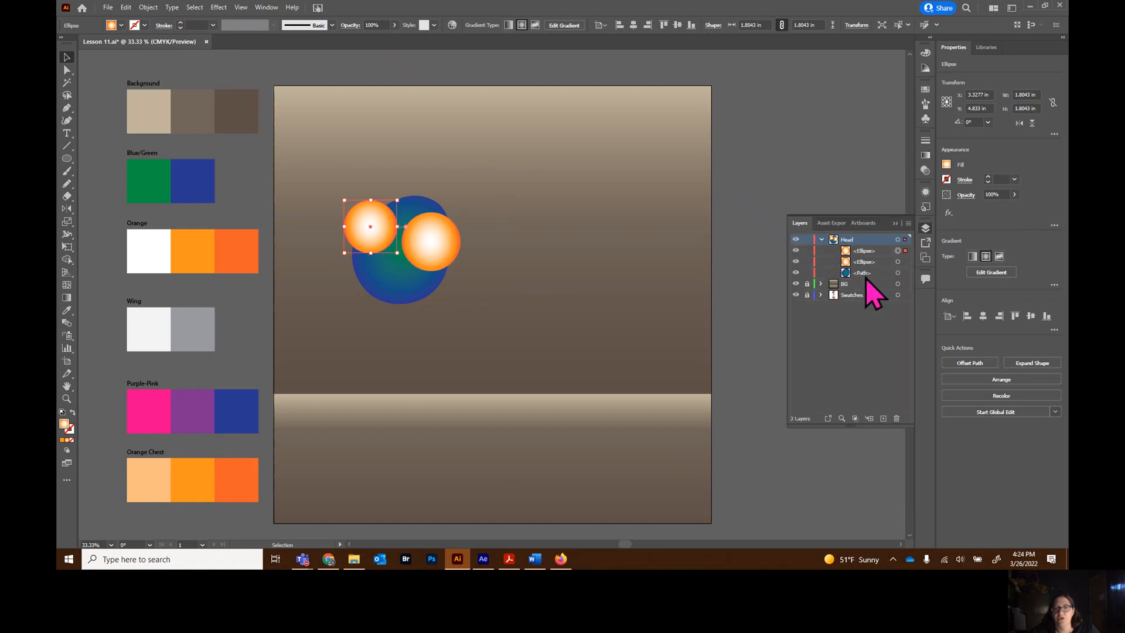
drag(867, 251, 867, 275)
click(807, 296)
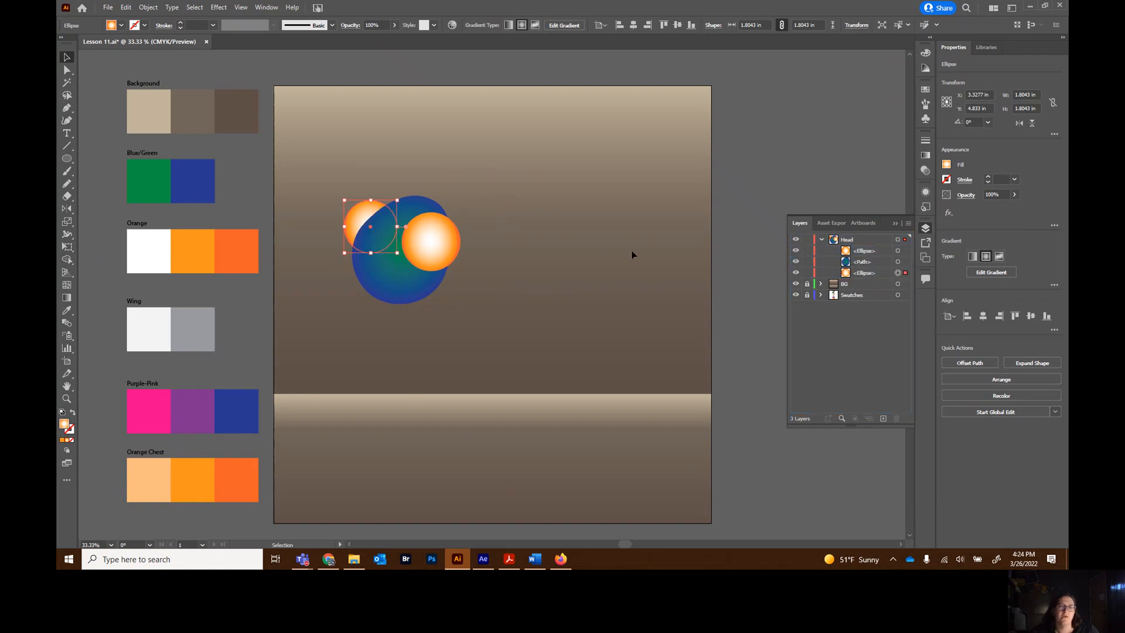
click(548, 164)
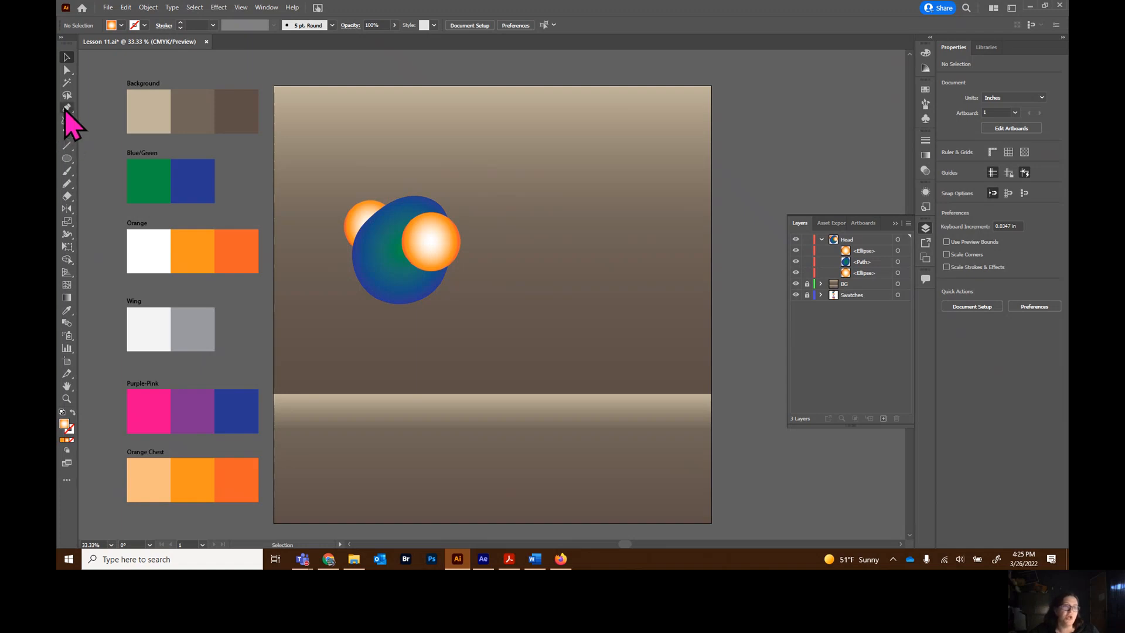
Draw a circle about 3.58 in across below the head, slightly to its right, overlapping the background's horizontal edge
click(67, 158)
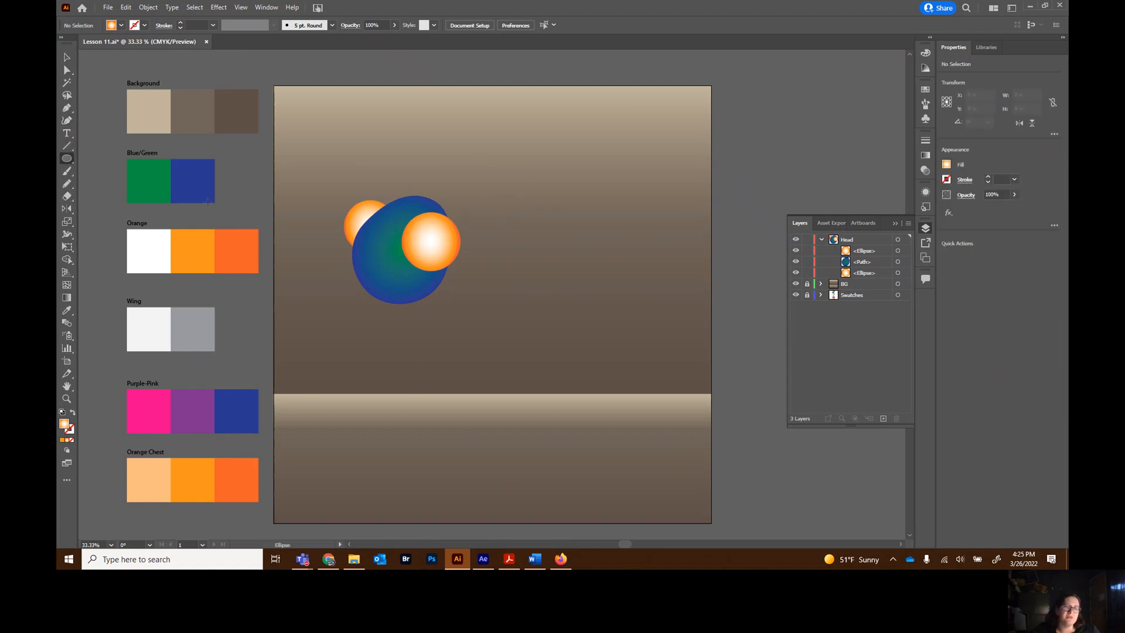
drag(458, 326, 552, 420)
click(65, 58)
drag(533, 381, 511, 367)
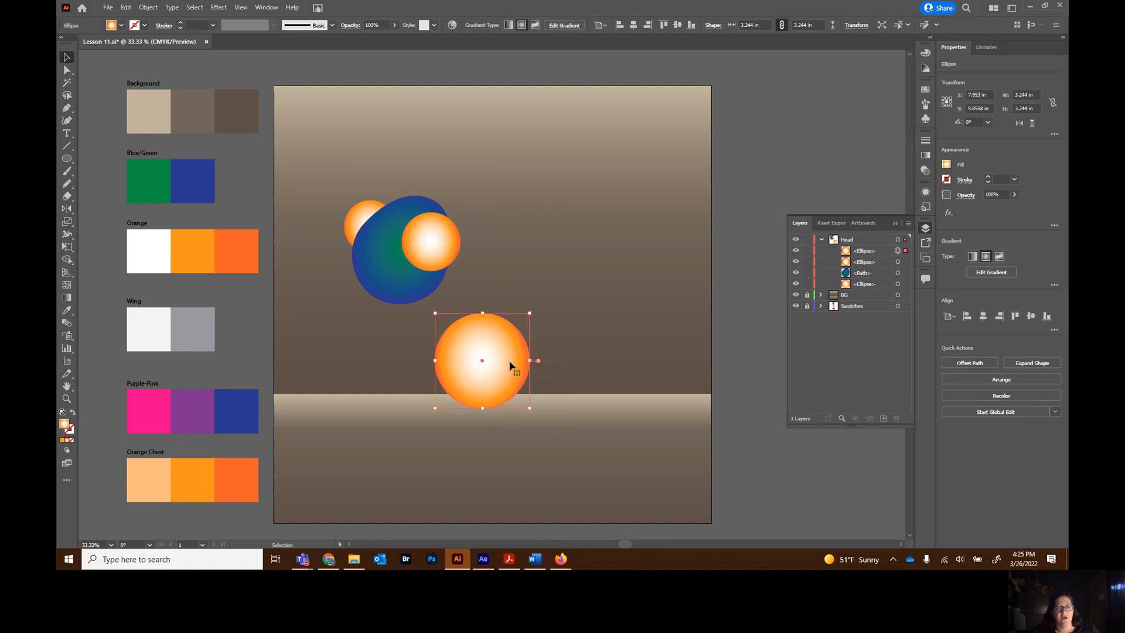
drag(434, 312, 425, 302)
drag(492, 367, 497, 369)
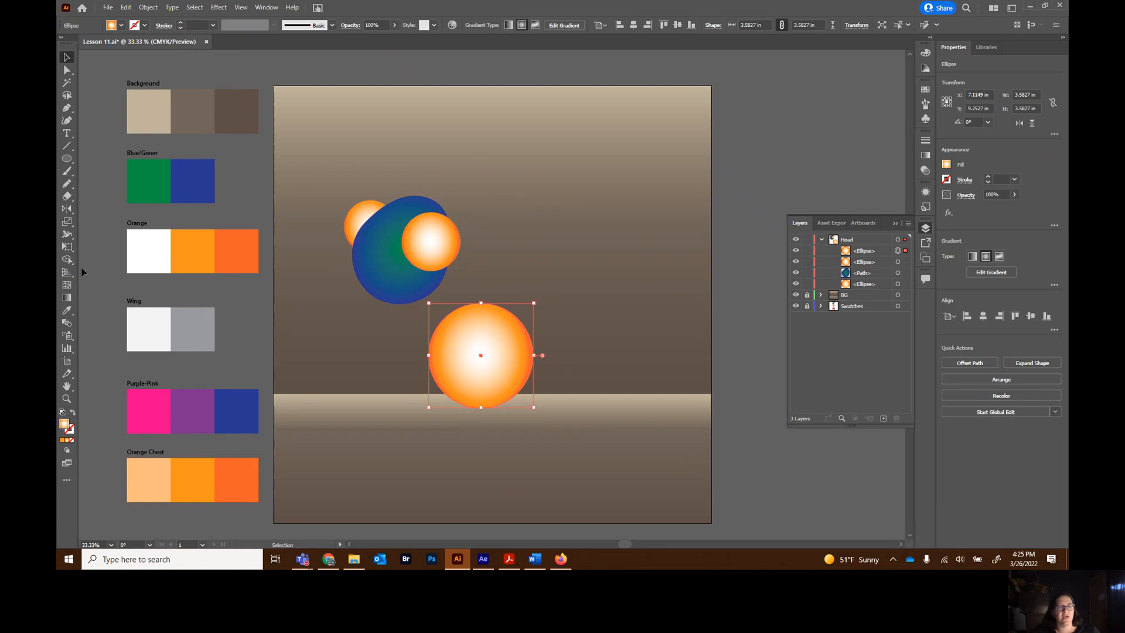
Sample the head's blue-green radial gradient onto the new large circle with the Eyedropper and deselect it
click(67, 311)
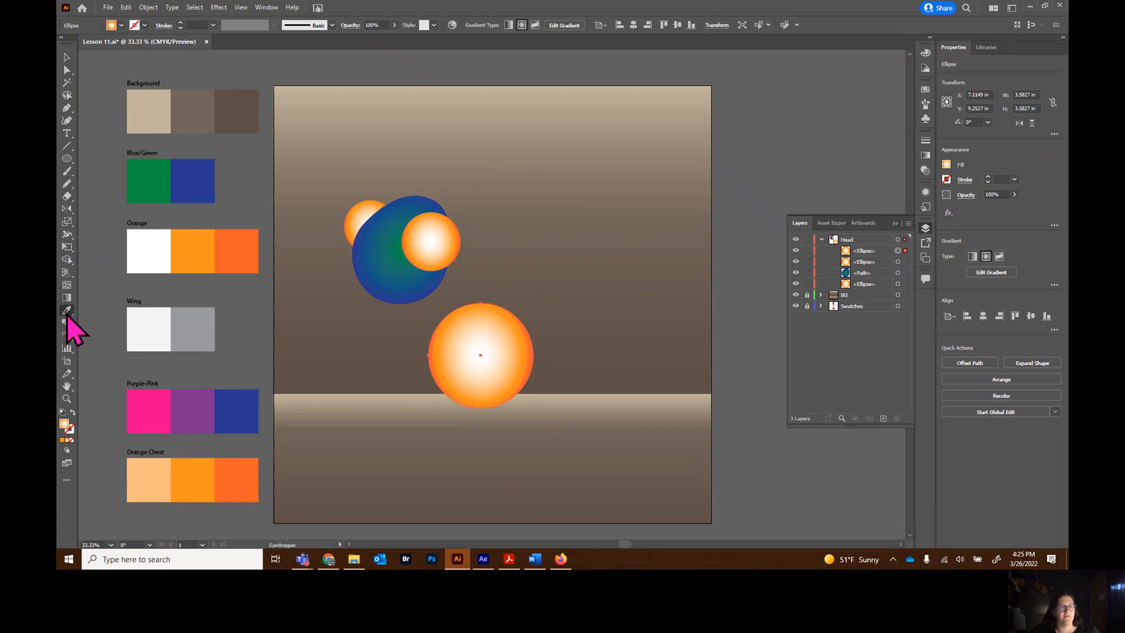
click(402, 264)
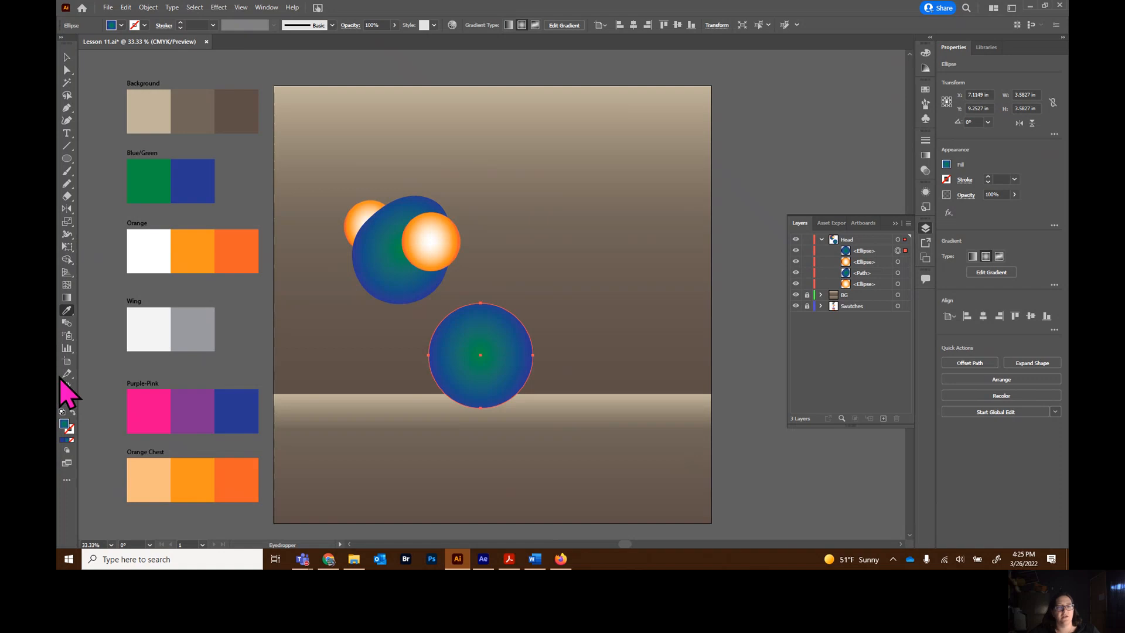
click(67, 57)
click(532, 191)
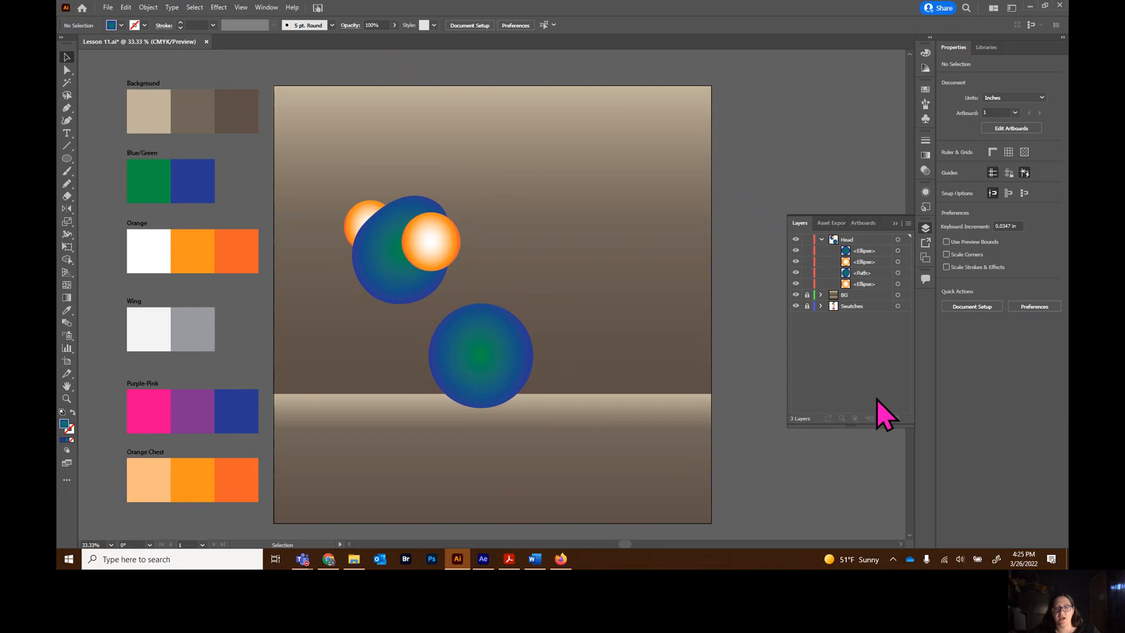
Create a new layer named Body and move the large blue-green circle into it from the Head layer
click(884, 419)
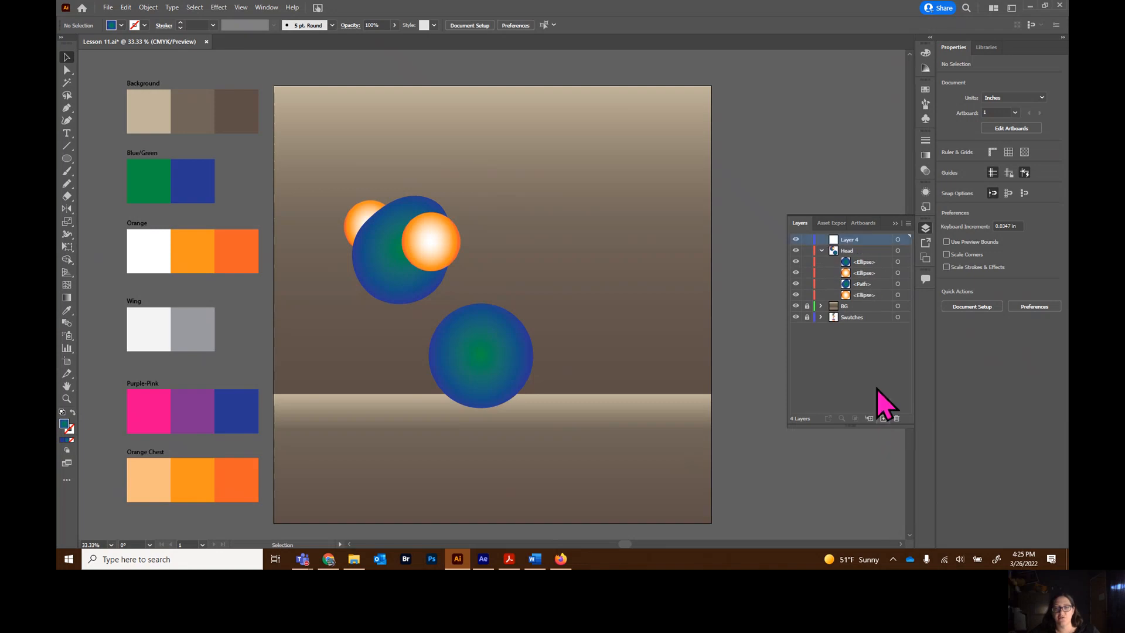
double_click(855, 239)
text(Body)
key(Return)
click(869, 265)
drag(871, 263, 864, 240)
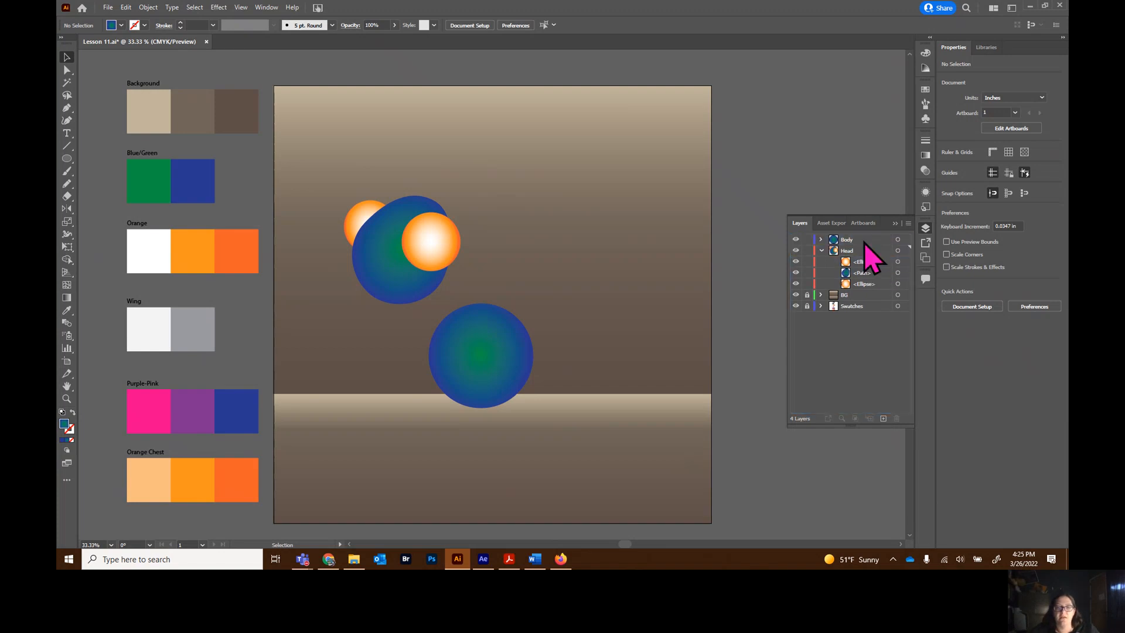
click(821, 250)
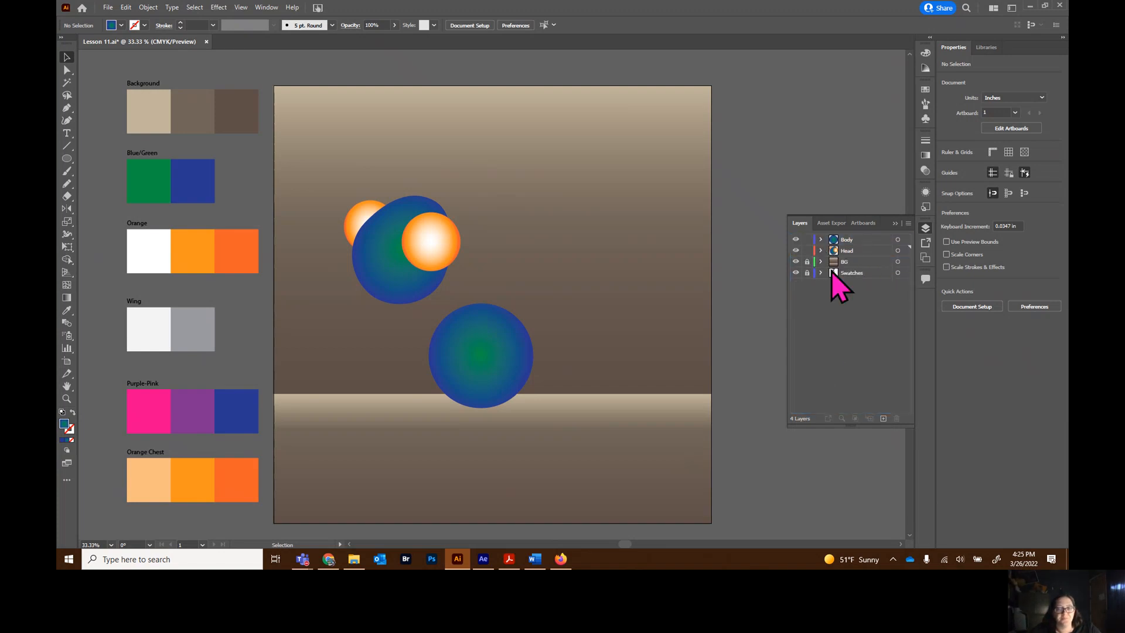
Draw a tall, narrow ellipse about 1.32 × 2.78 in on the Body layer, to the right of the head
click(857, 241)
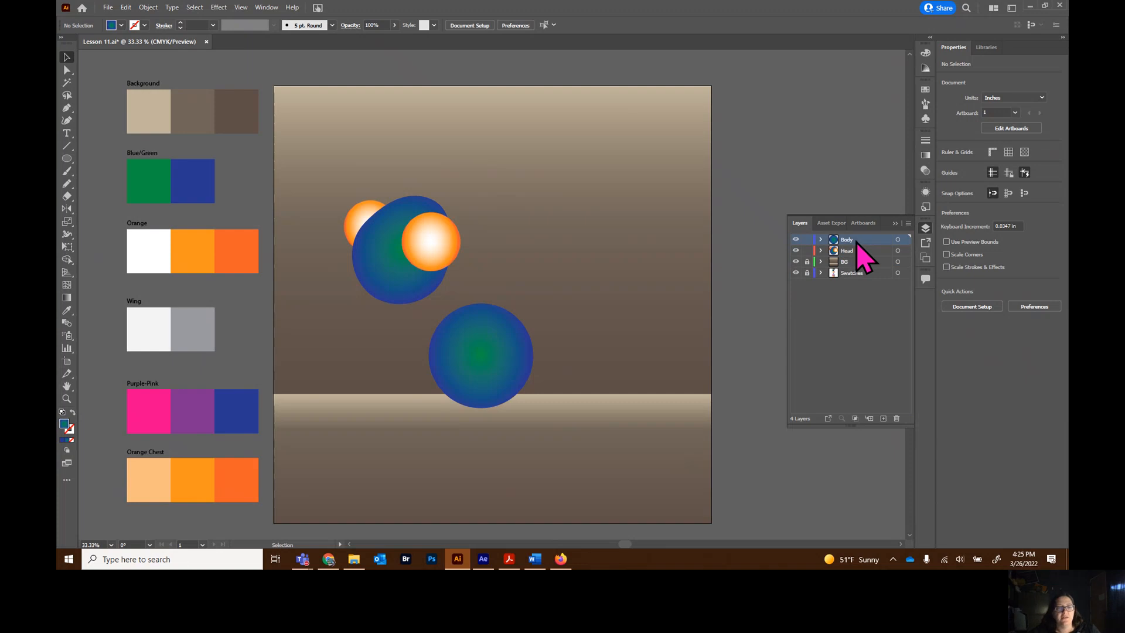
click(66, 159)
drag(584, 244, 593, 299)
click(66, 57)
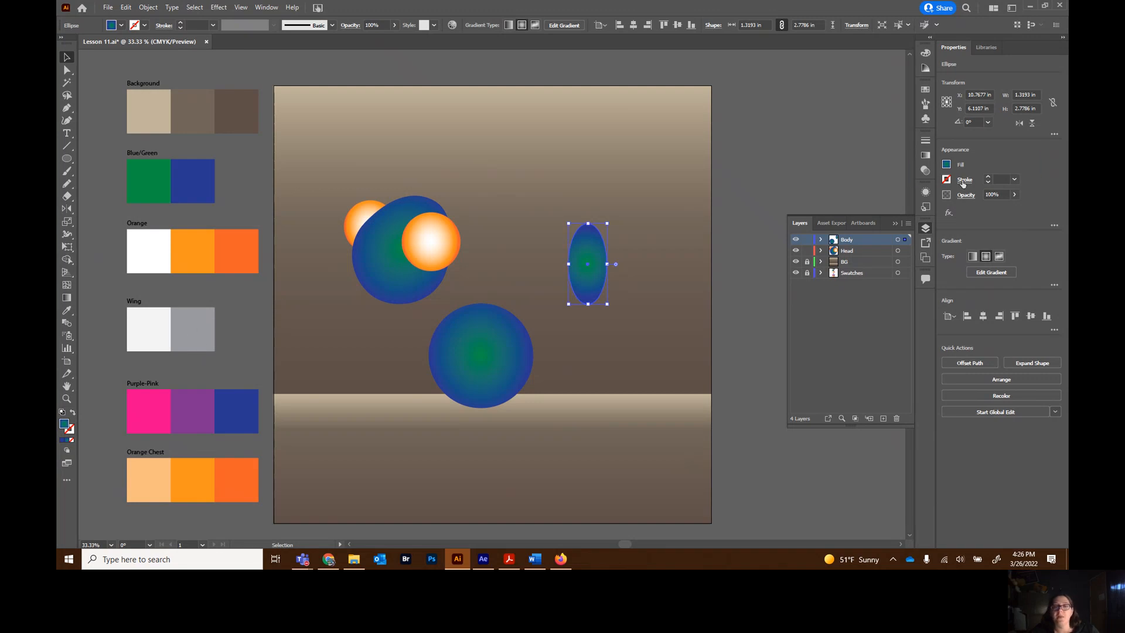
Recolor both the outer and center stops of the ellipse's gradient with the darker gray Wing swatch
click(926, 155)
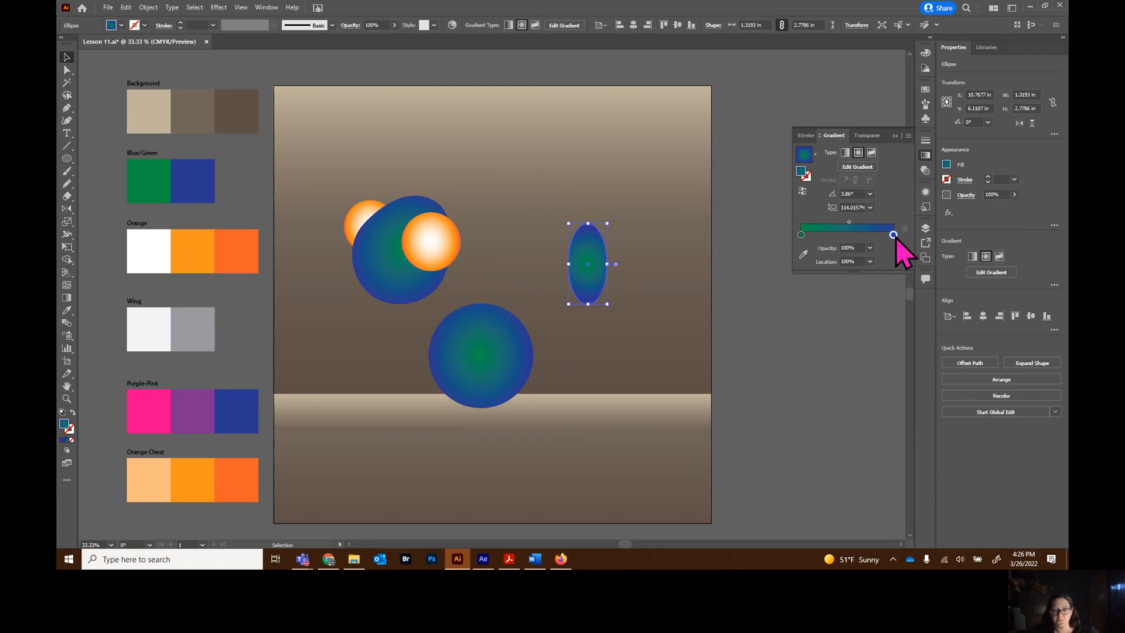
click(804, 254)
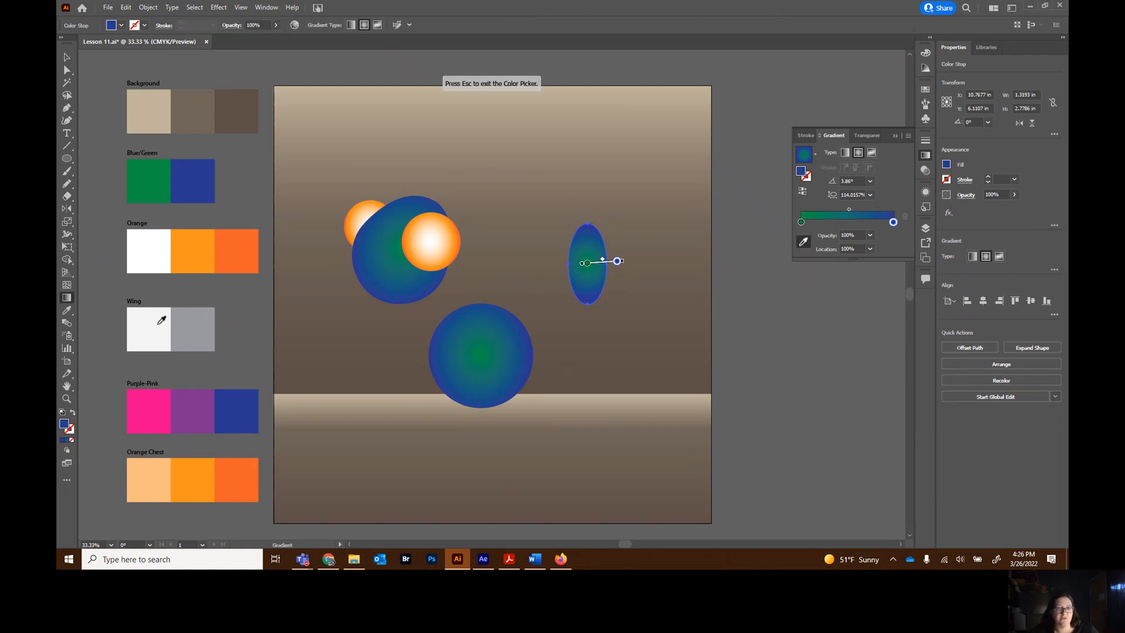
click(194, 330)
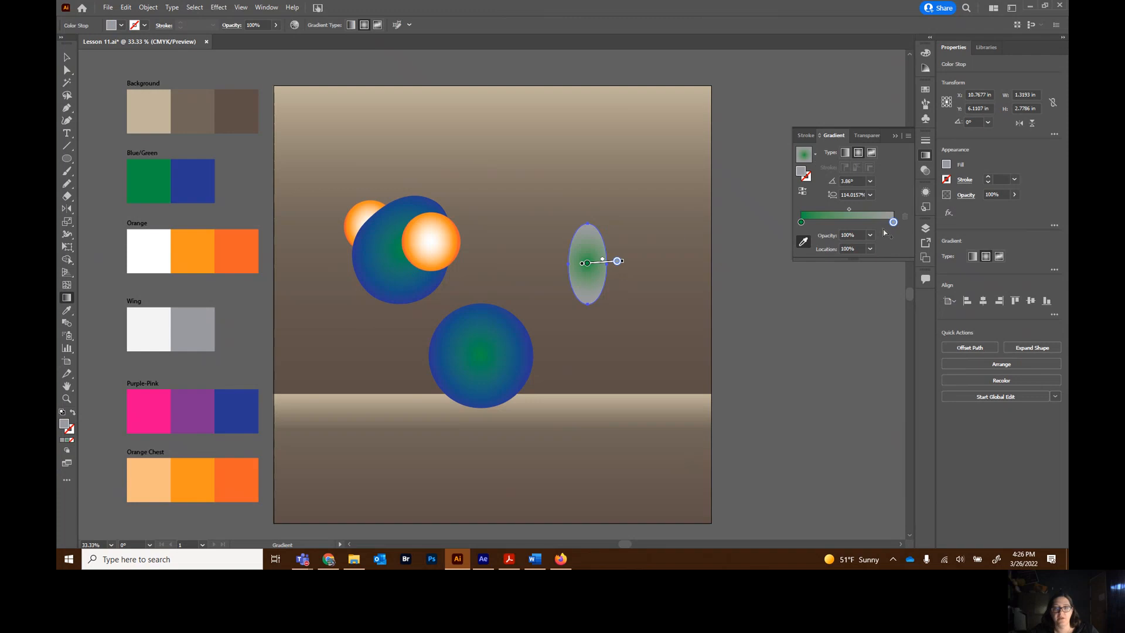
click(801, 223)
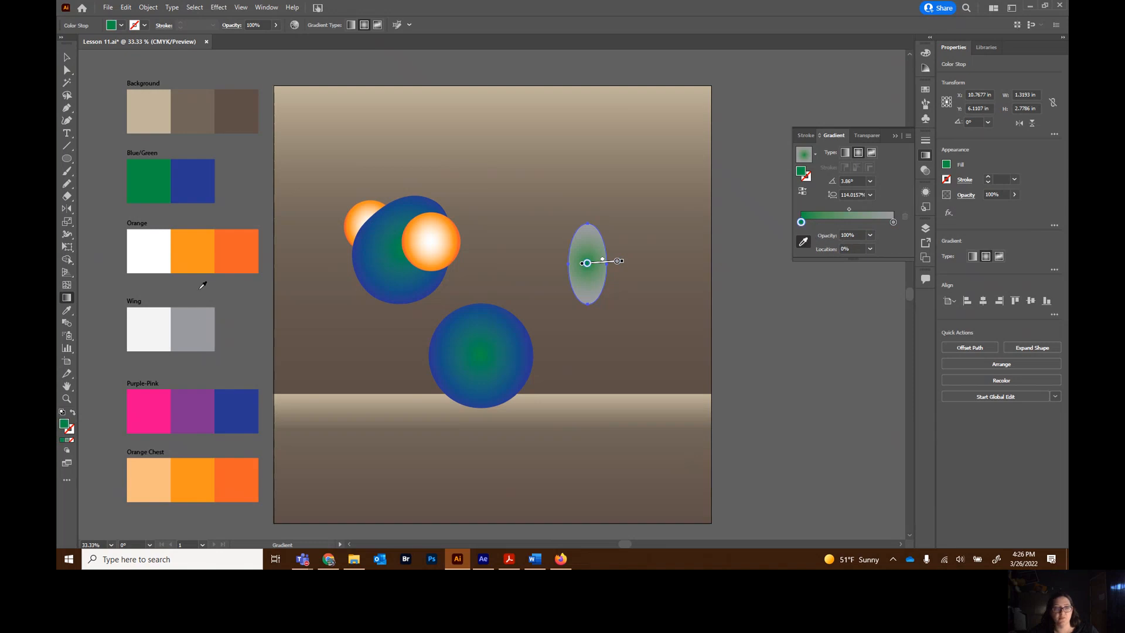
click(199, 316)
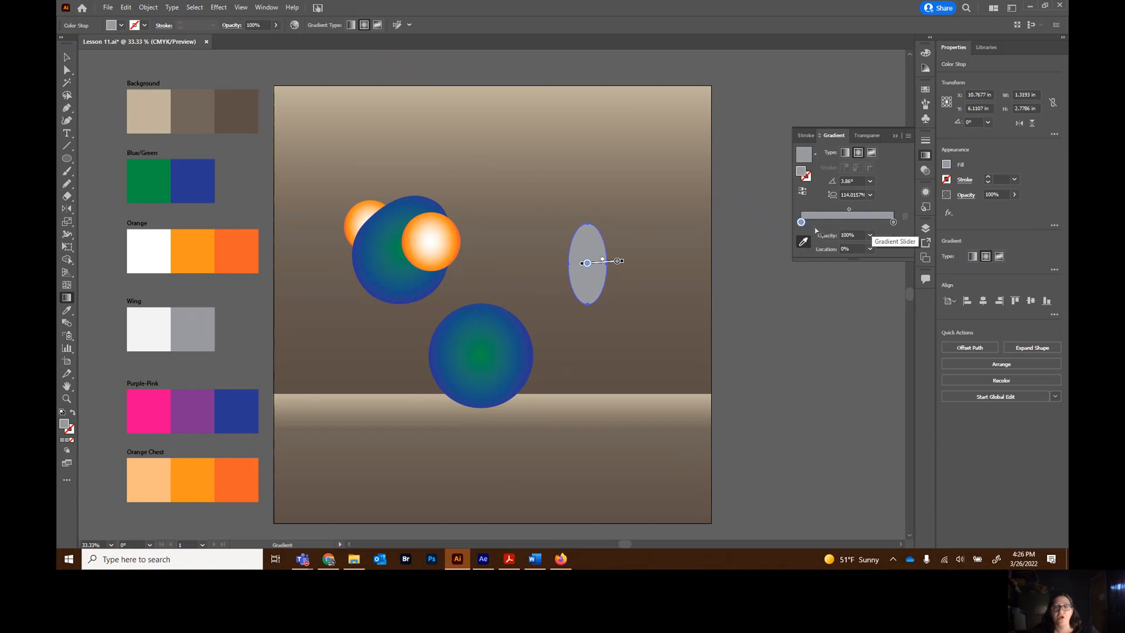
Set the opacity of the ellipse's center gradient stop to 0% and deselect the ellipse
click(871, 236)
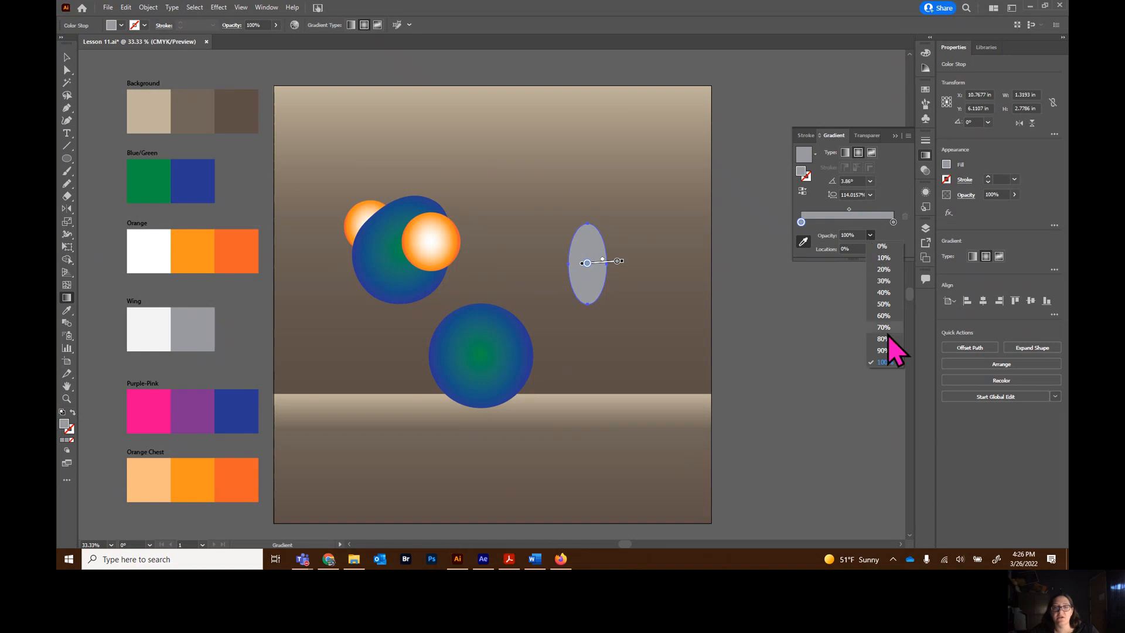
click(883, 280)
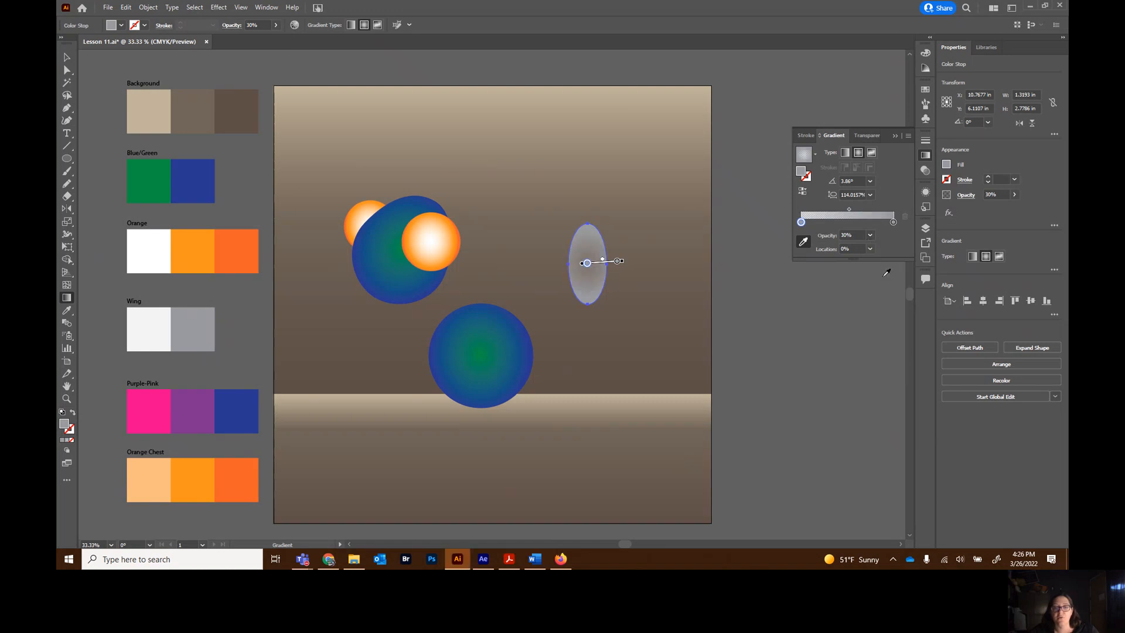
click(871, 235)
click(884, 246)
click(68, 57)
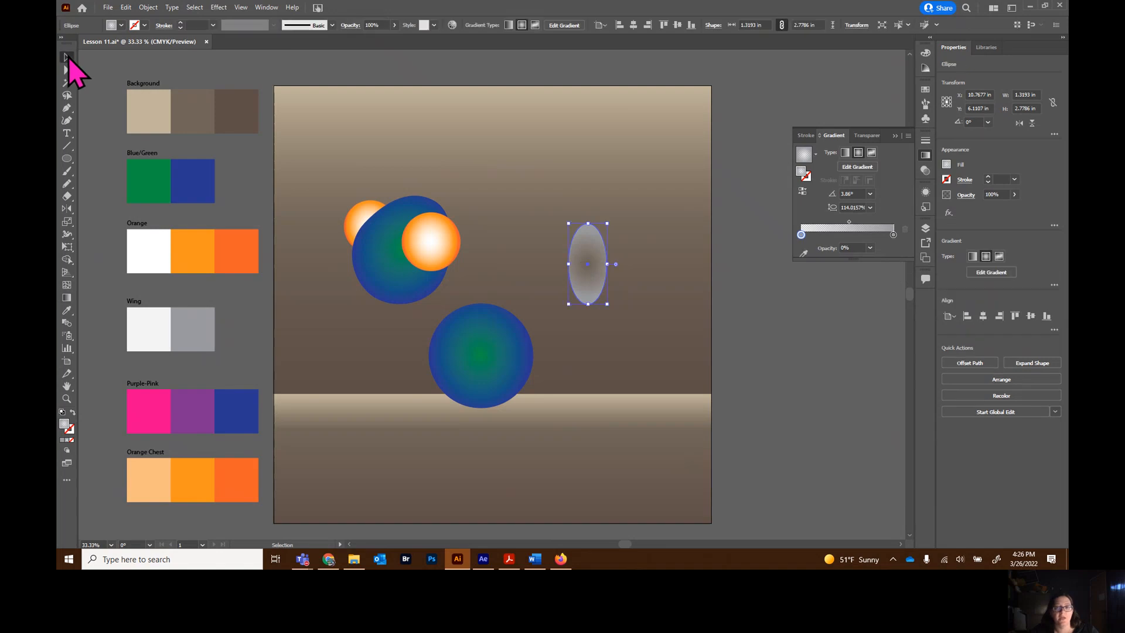
click(701, 202)
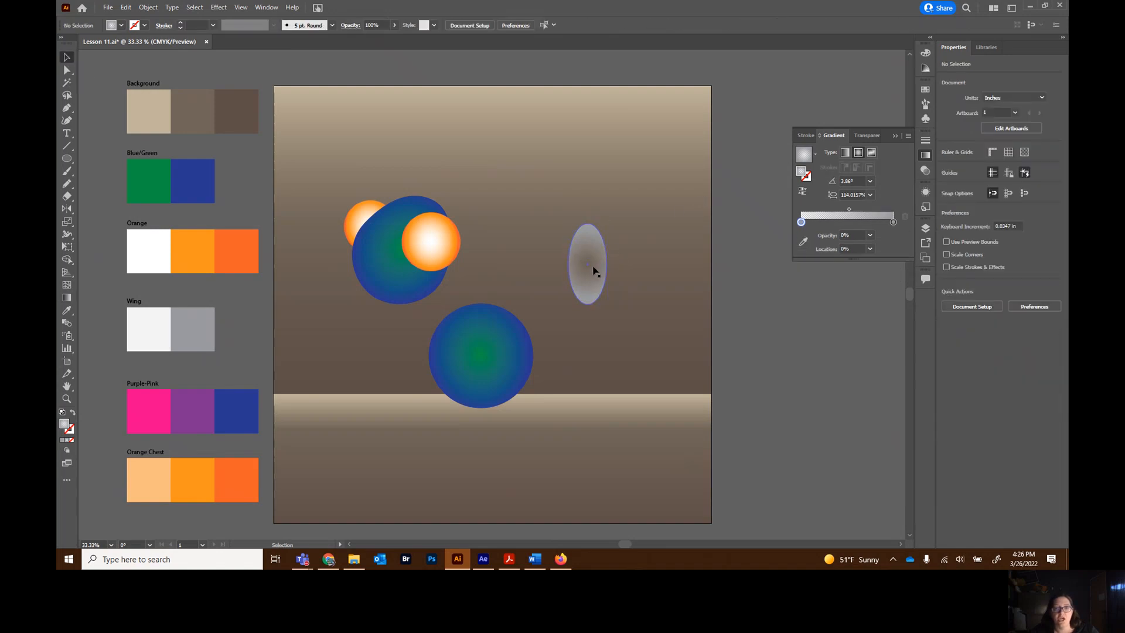
Shift the gray ellipse slightly to the right and set its center gradient stop's opacity to 100%
mouse_move(596, 298)
mouse_down()
mouse_move(562, 337)
mouse_move(494, 379)
mouse_move(461, 361)
mouse_move(410, 286)
mouse_move(421, 274)
mouse_move(457, 282)
mouse_move(378, 272)
mouse_move(492, 310)
mouse_move(512, 382)
mouse_move(545, 377)
mouse_move(614, 298)
mouse_up()
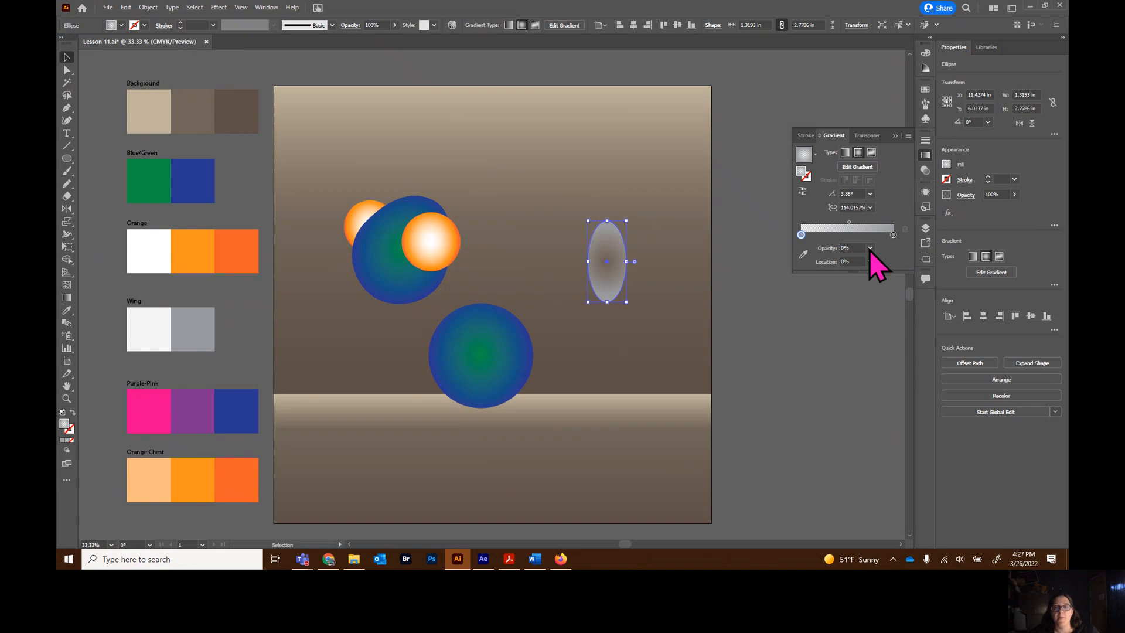
click(871, 248)
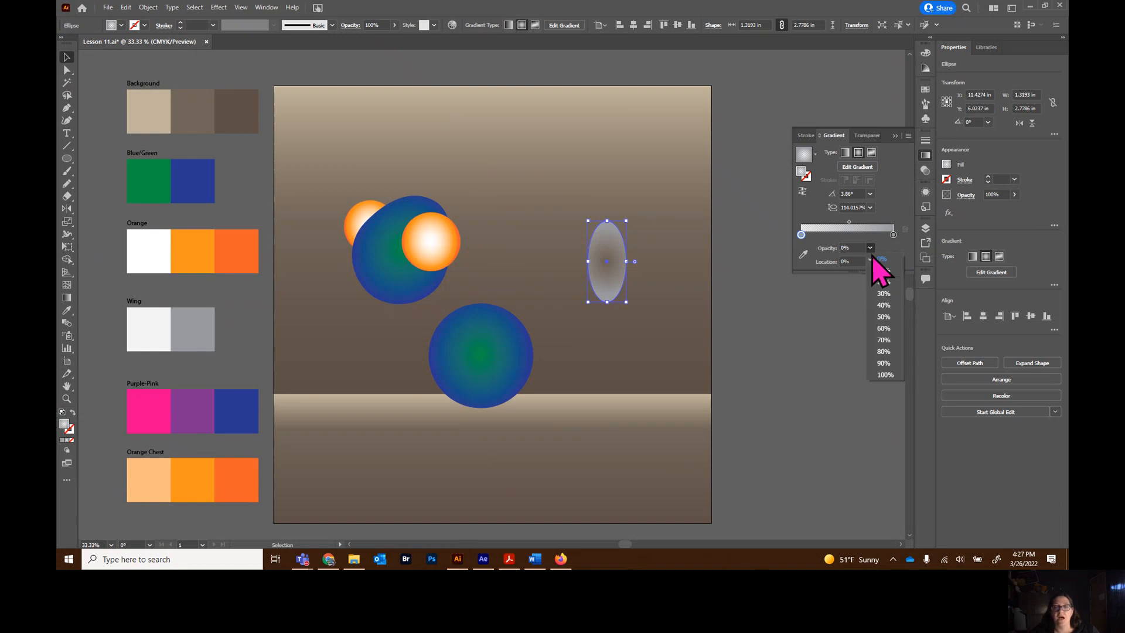
click(886, 374)
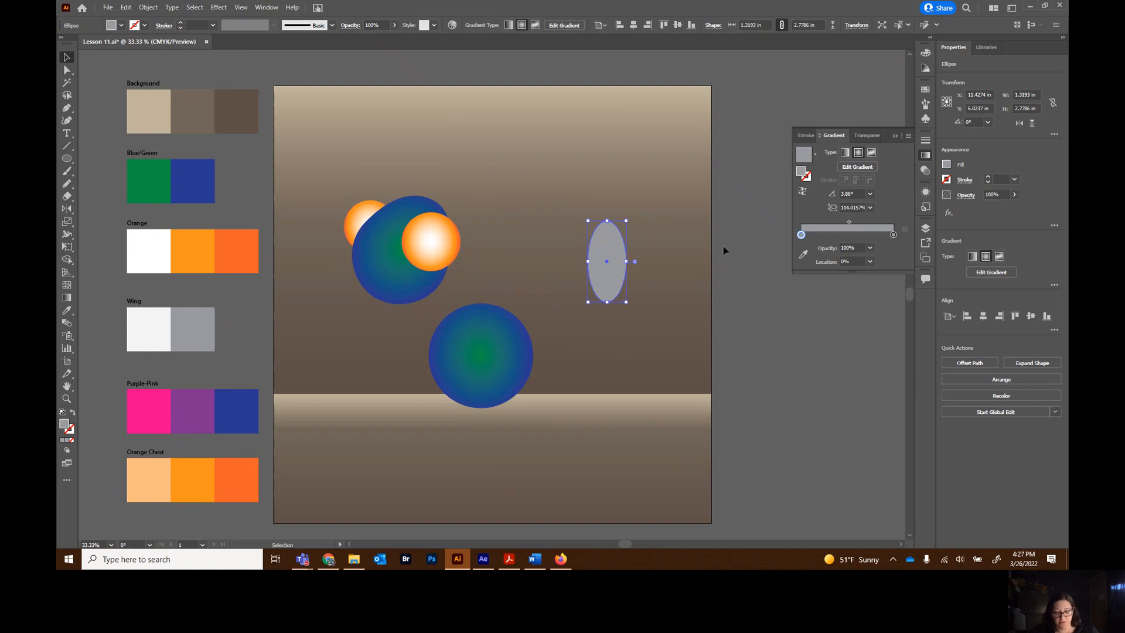
Recolor the center stop of the wing ellipse's radial gradient with the white swatch
click(802, 235)
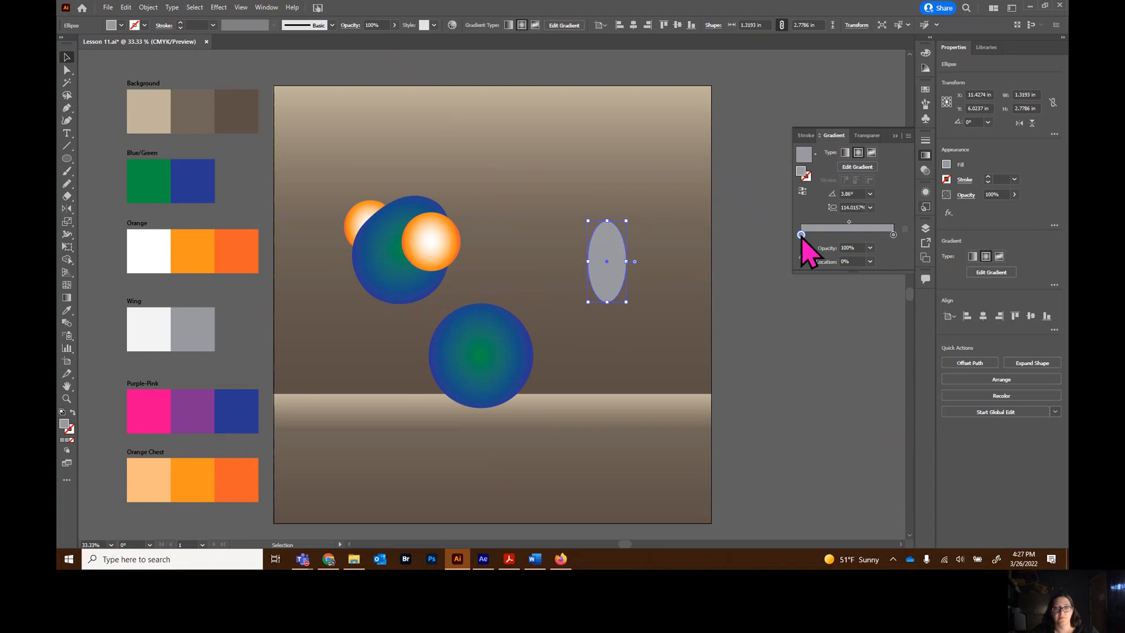
double_click(802, 235)
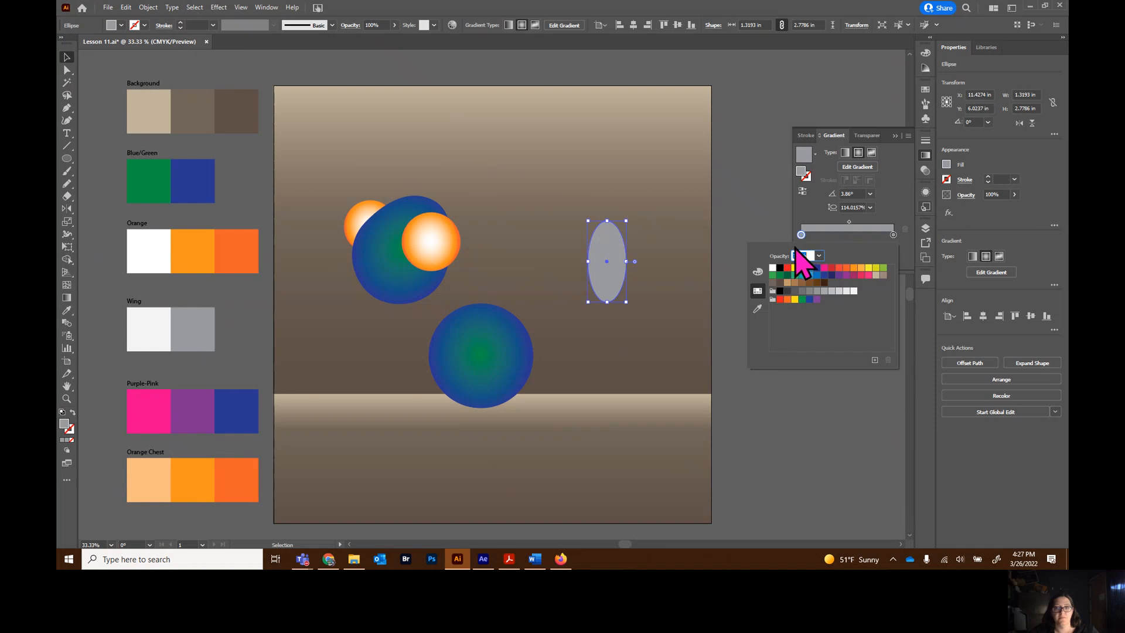
click(774, 268)
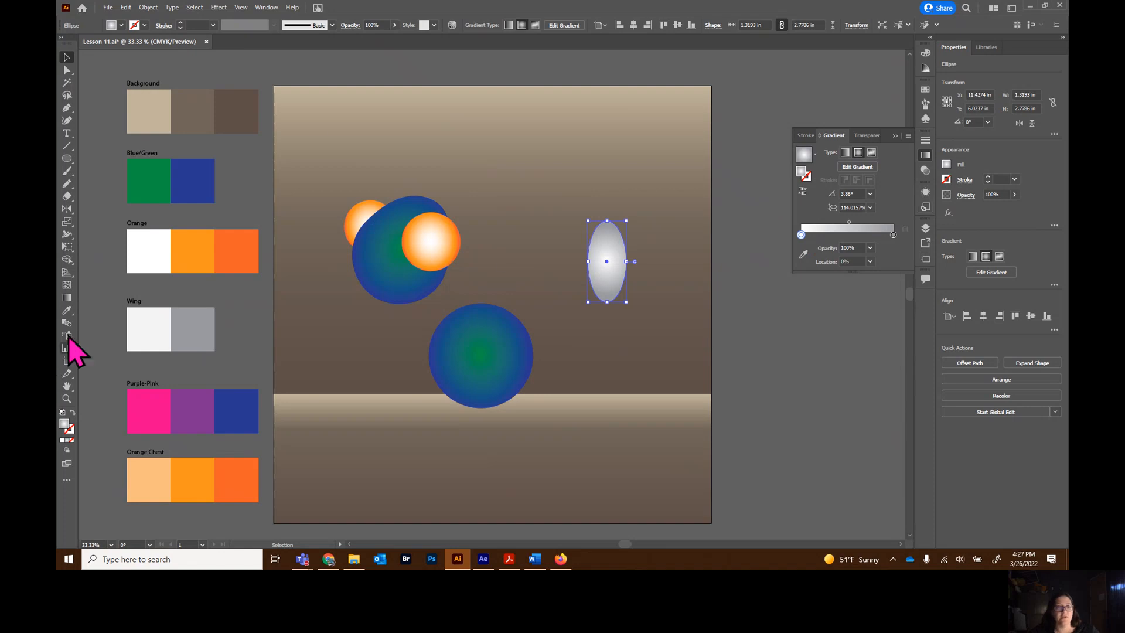
Move the ellipse's radial gradient center up into its upper half and pull the gradient midpoint closer to the center
click(67, 298)
mouse_move(610, 280)
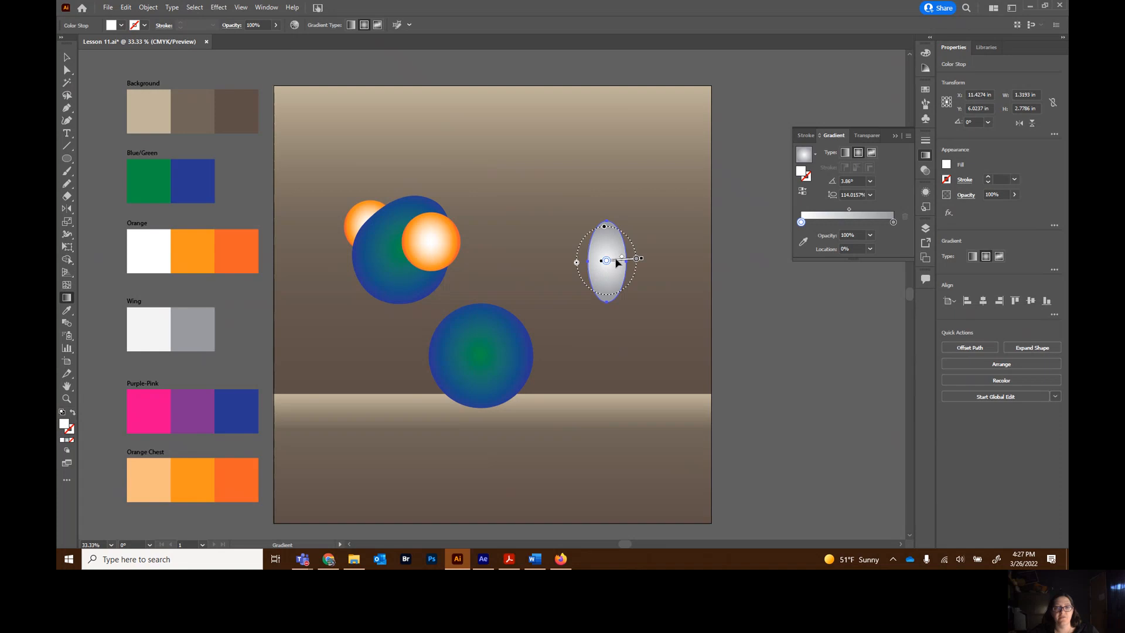
drag(616, 262, 627, 250)
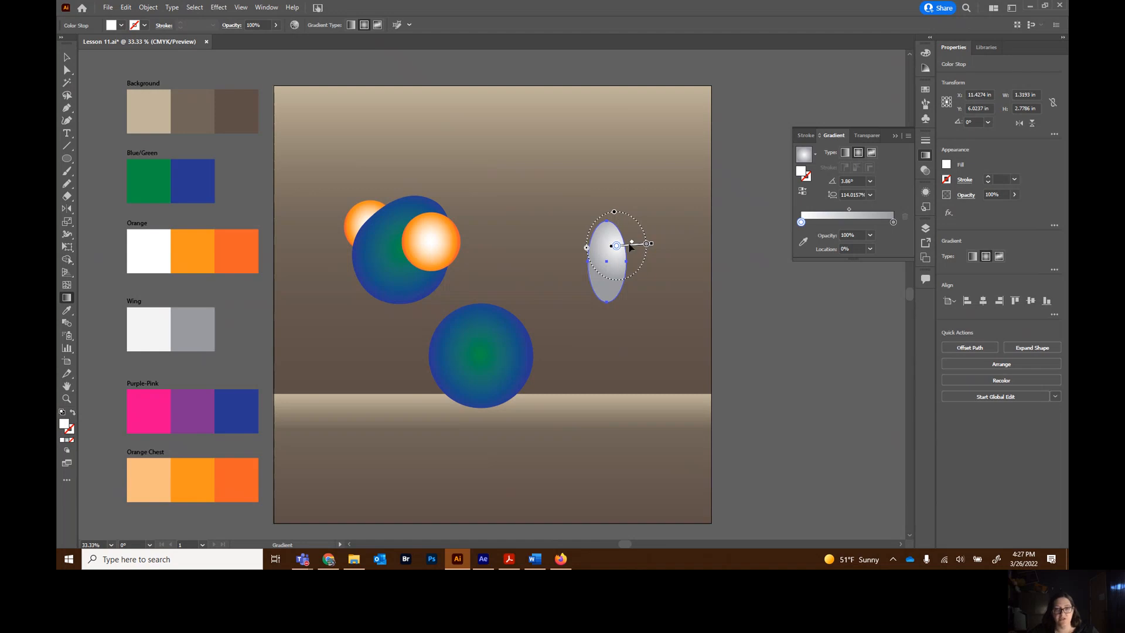
drag(628, 247, 620, 240)
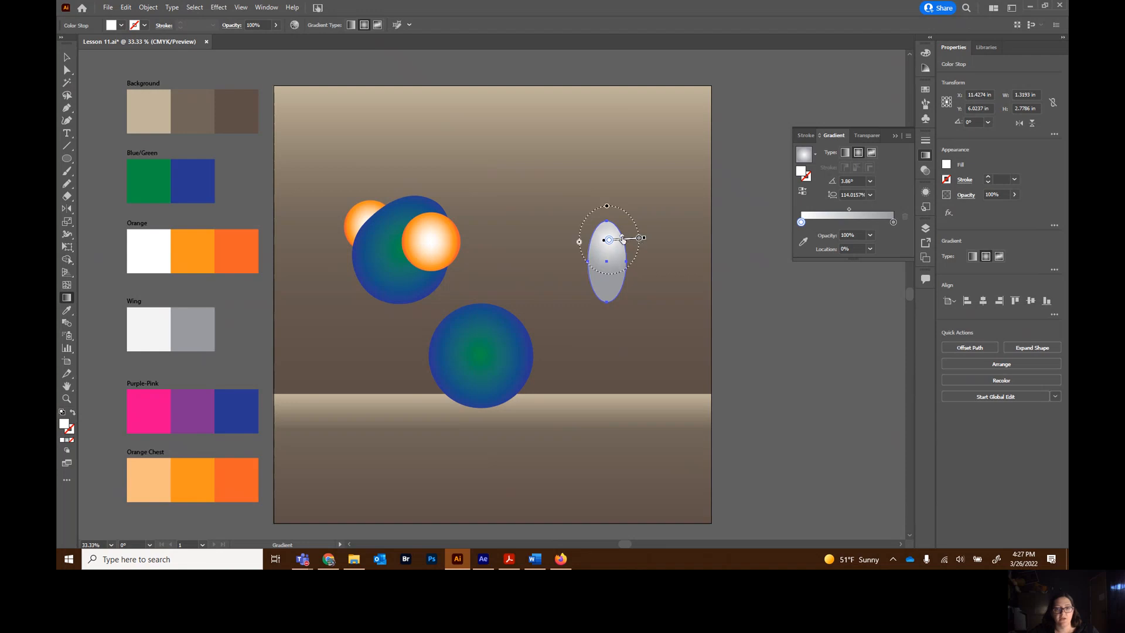
drag(621, 239, 619, 241)
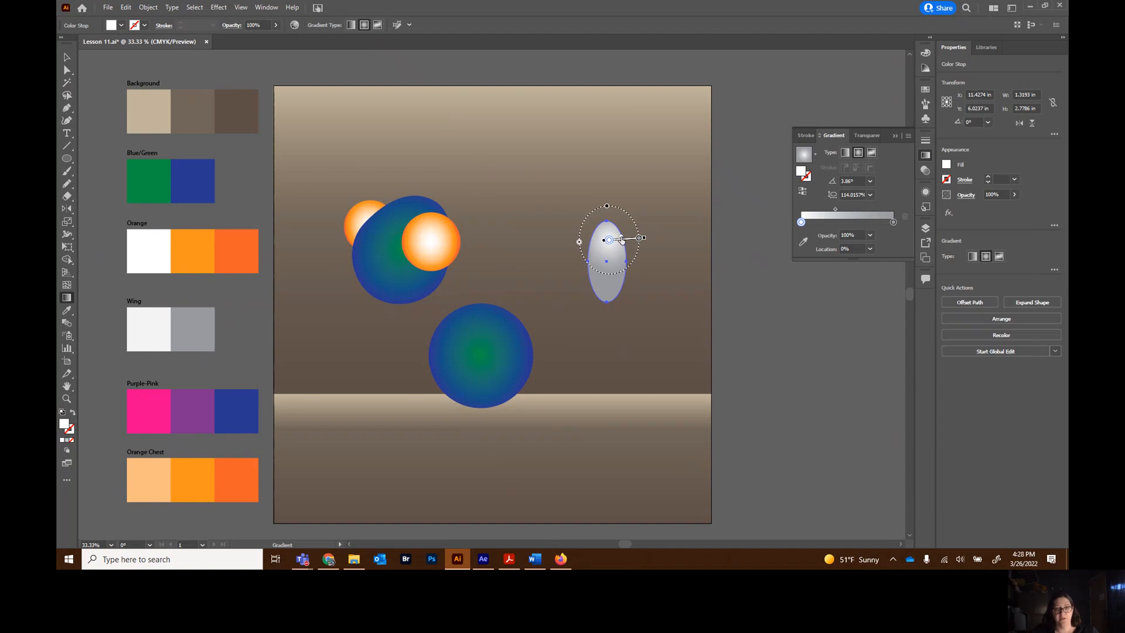
drag(622, 209, 617, 250)
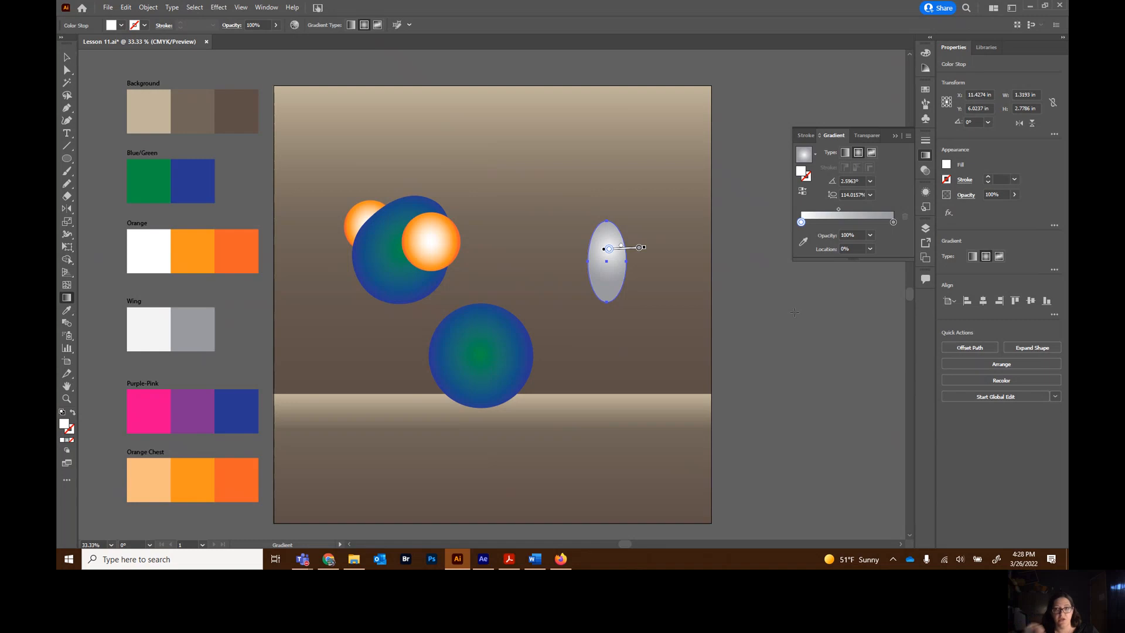
Set the wing ellipse's blending mode to Multiply and deselect it
click(264, 8)
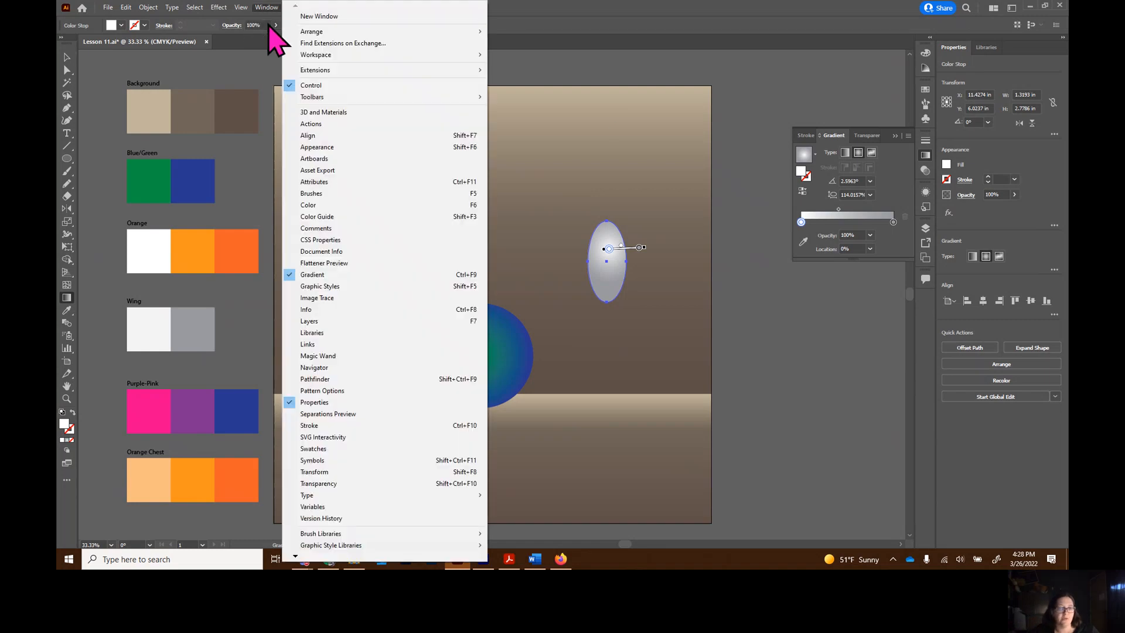
click(324, 484)
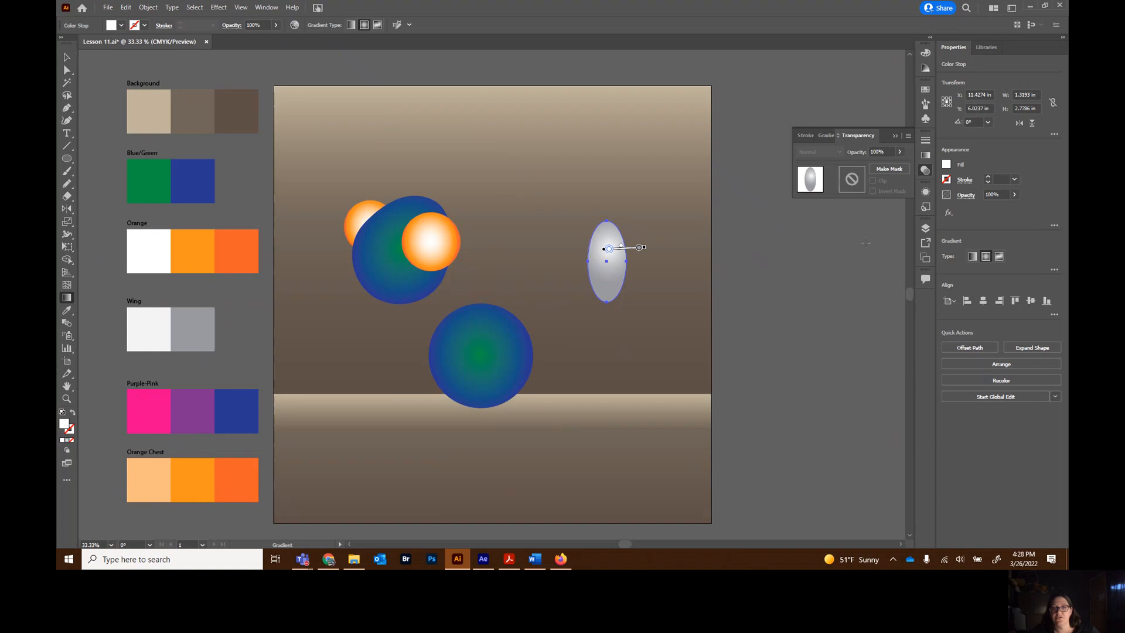
click(66, 58)
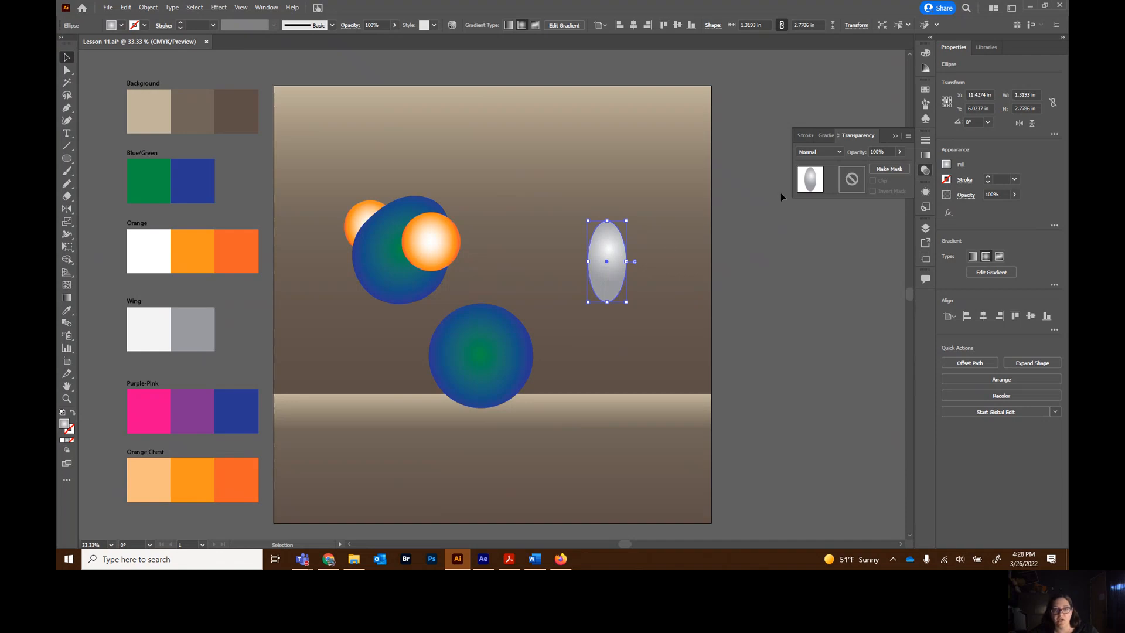
click(841, 152)
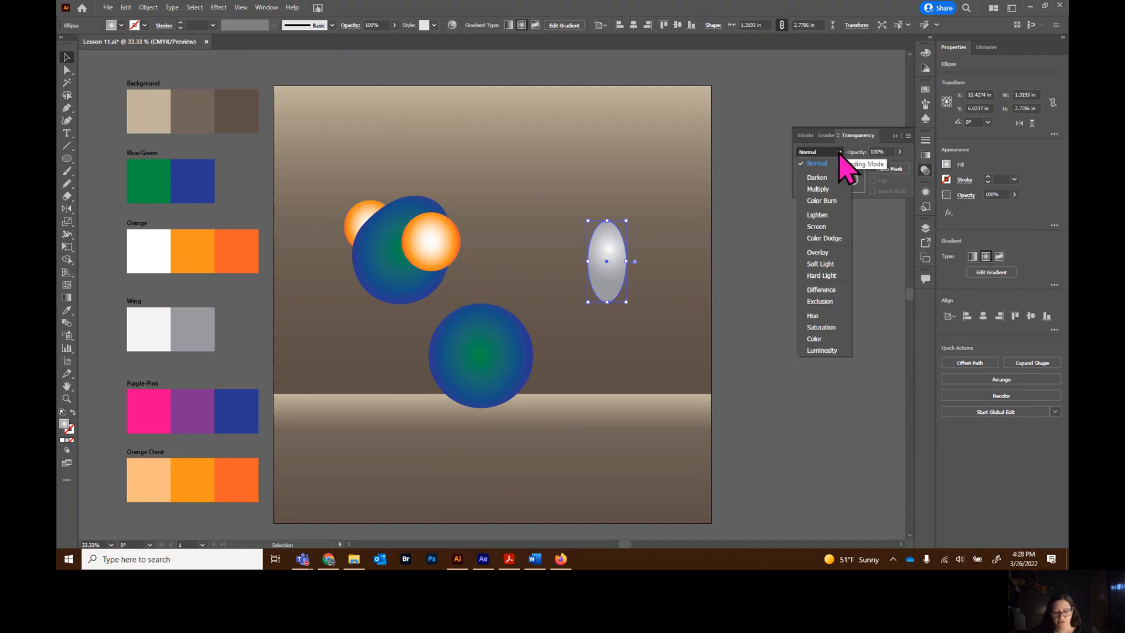
click(832, 188)
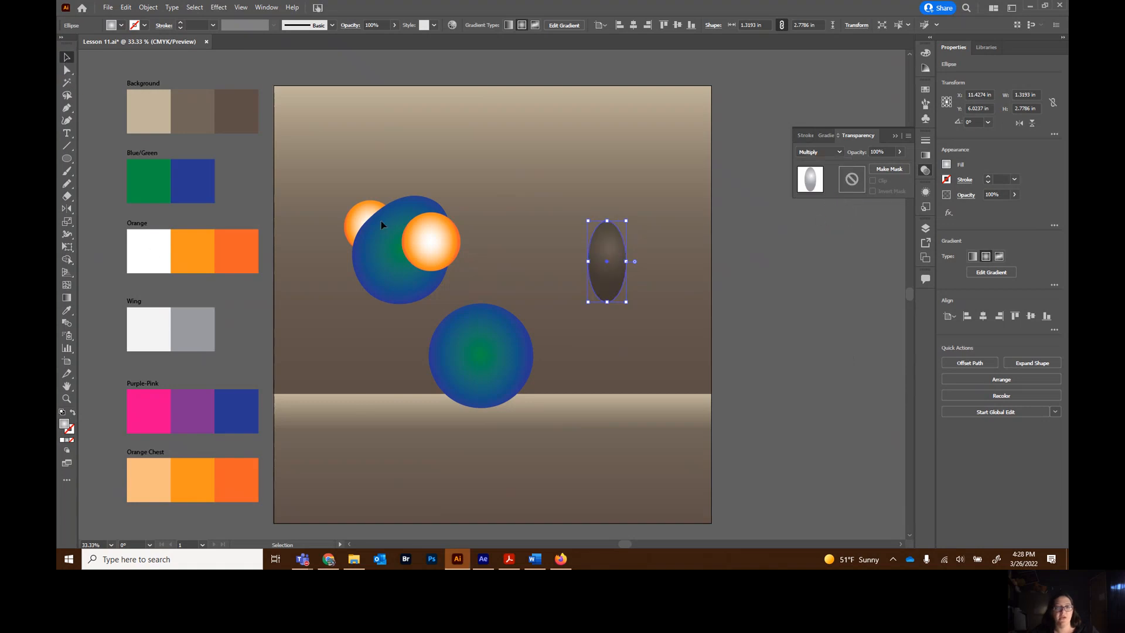
click(838, 353)
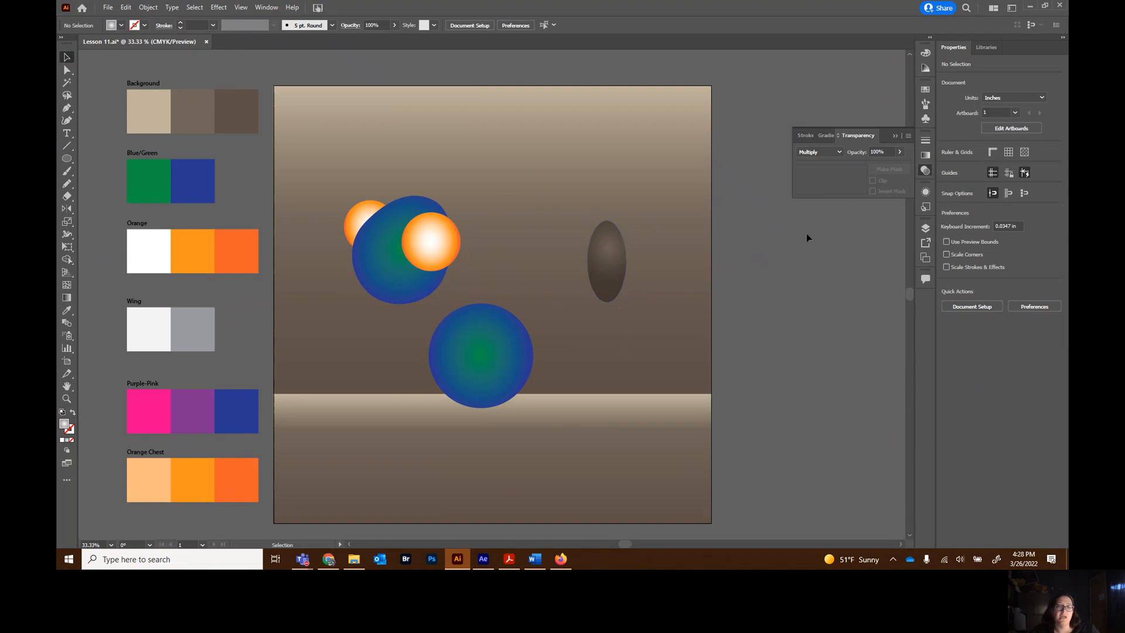
Fine-tune the wing gradient by pushing its midpoint outward and its center slightly up, undoing the stray gradient redraw
click(68, 299)
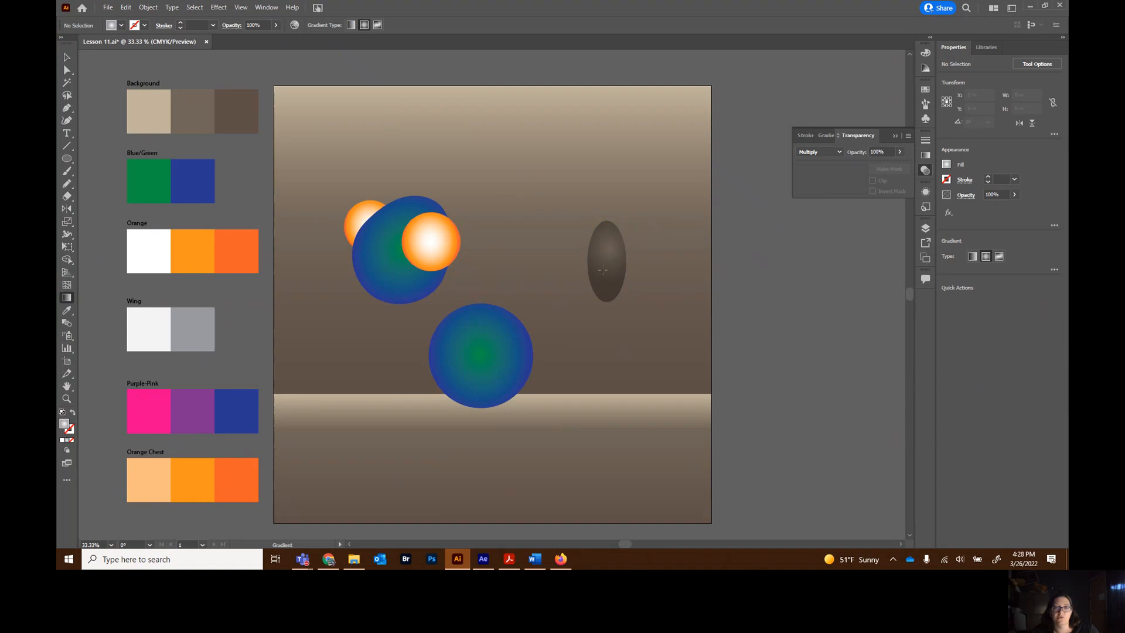
click(67, 57)
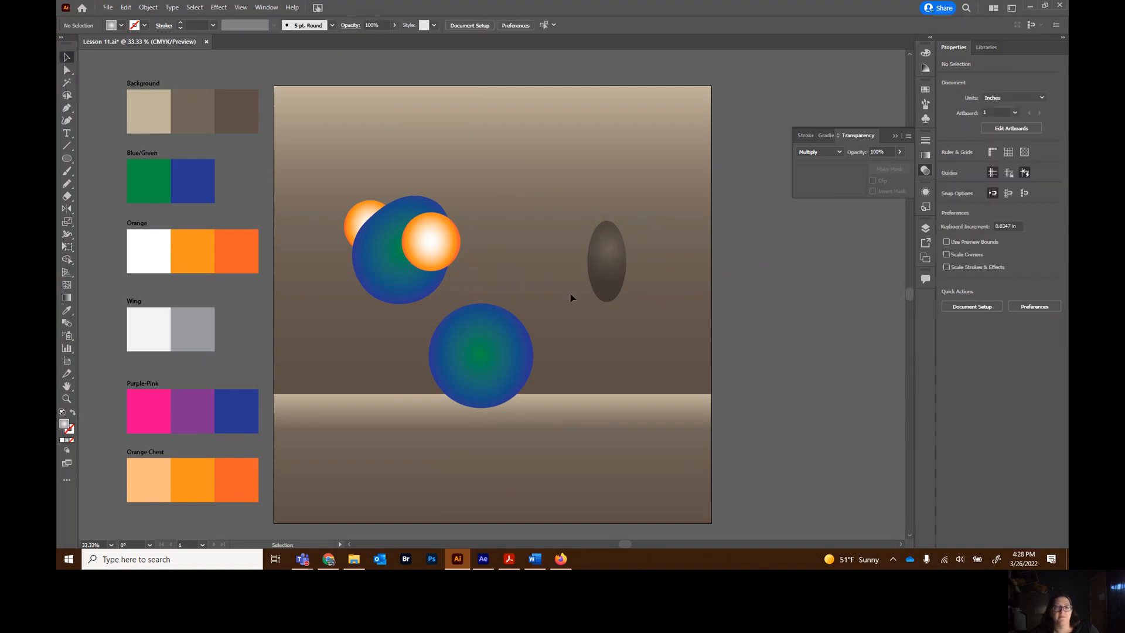
click(67, 298)
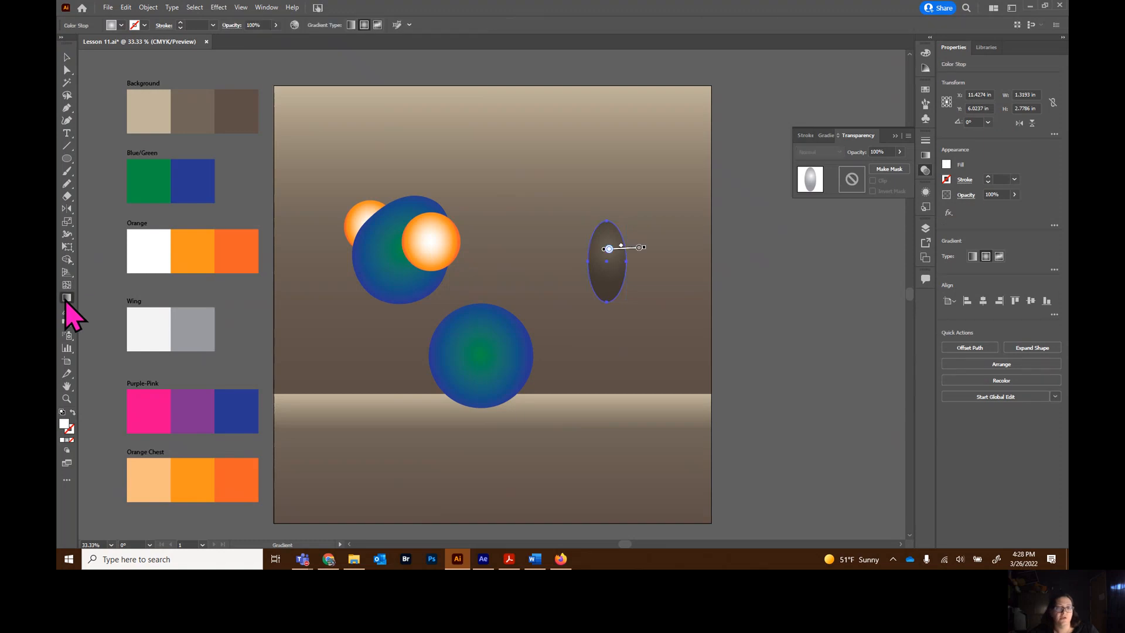
mouse_move(608, 250)
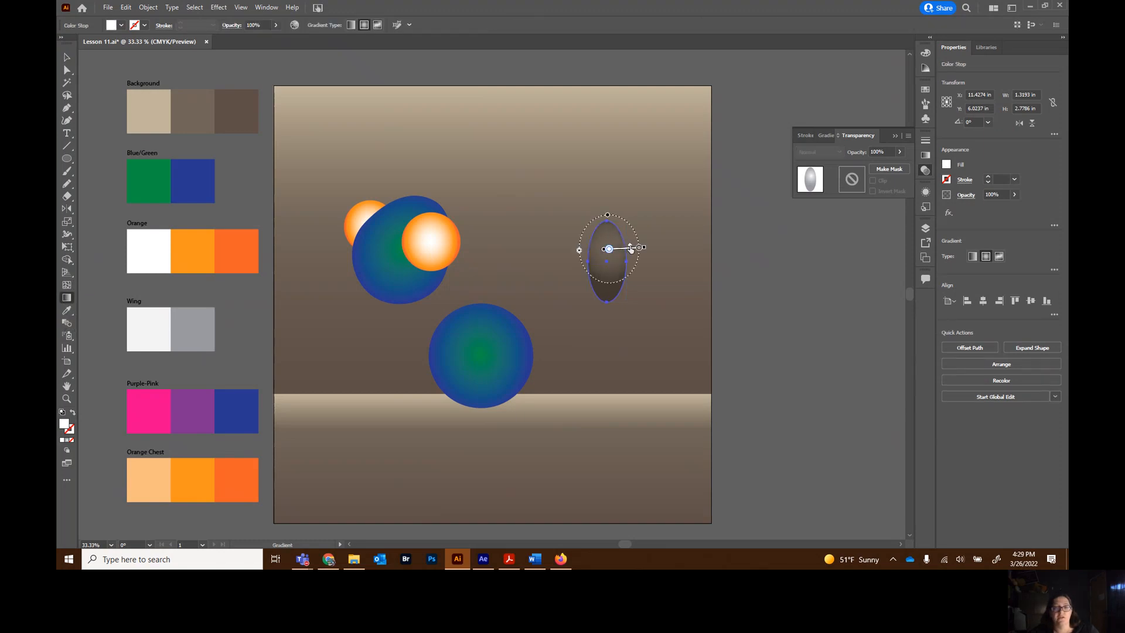
mouse_move(617, 252)
mouse_down()
mouse_move(633, 241)
mouse_move(680, 302)
mouse_up()
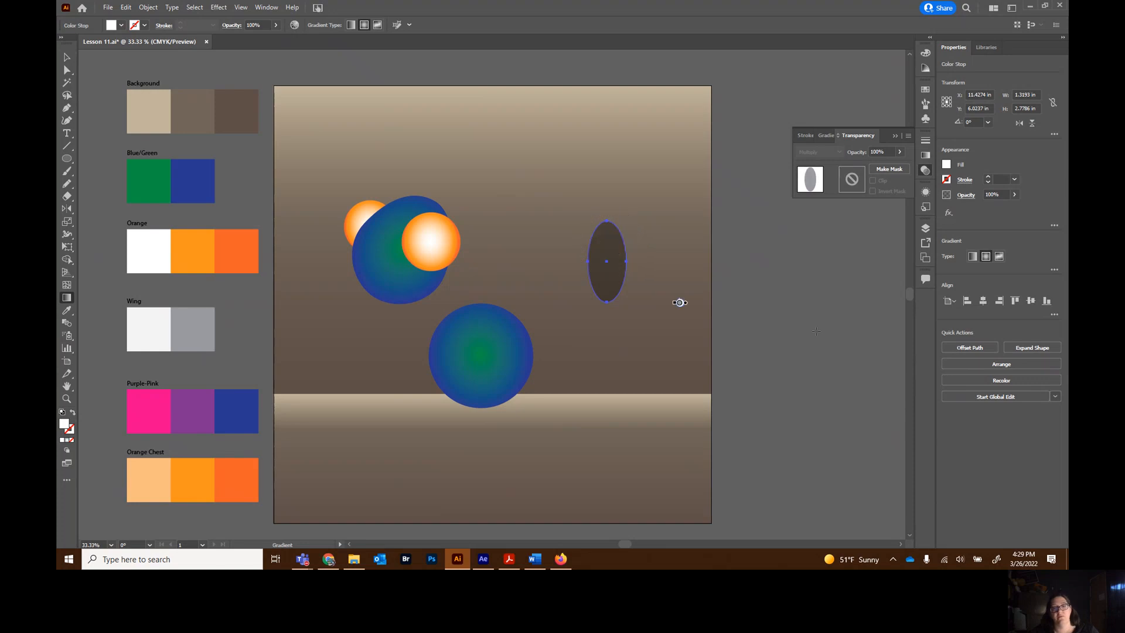
key(ctrl+z)
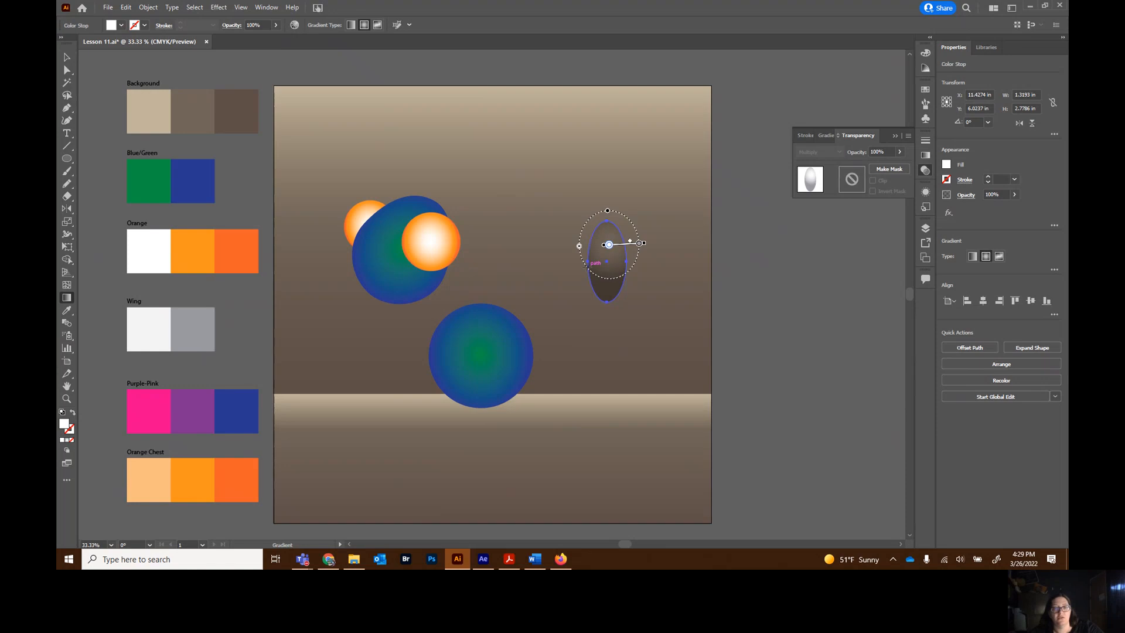
click(66, 56)
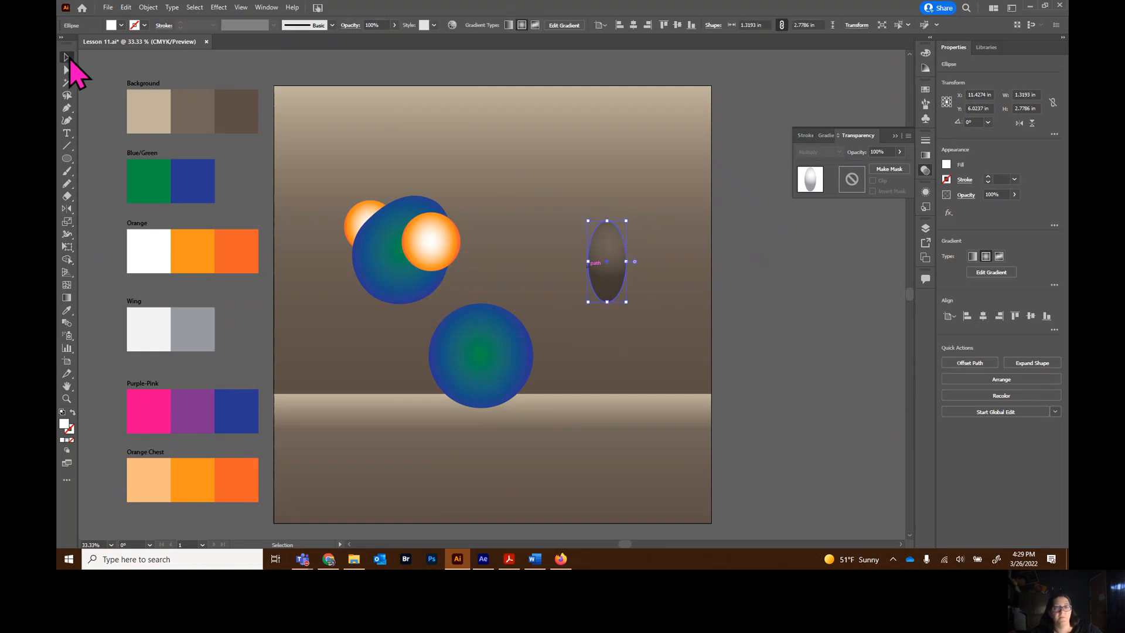
Rotate the wing ellipse to 330° and place it overlapping the upper-right edge of the round body
click(758, 385)
click(612, 288)
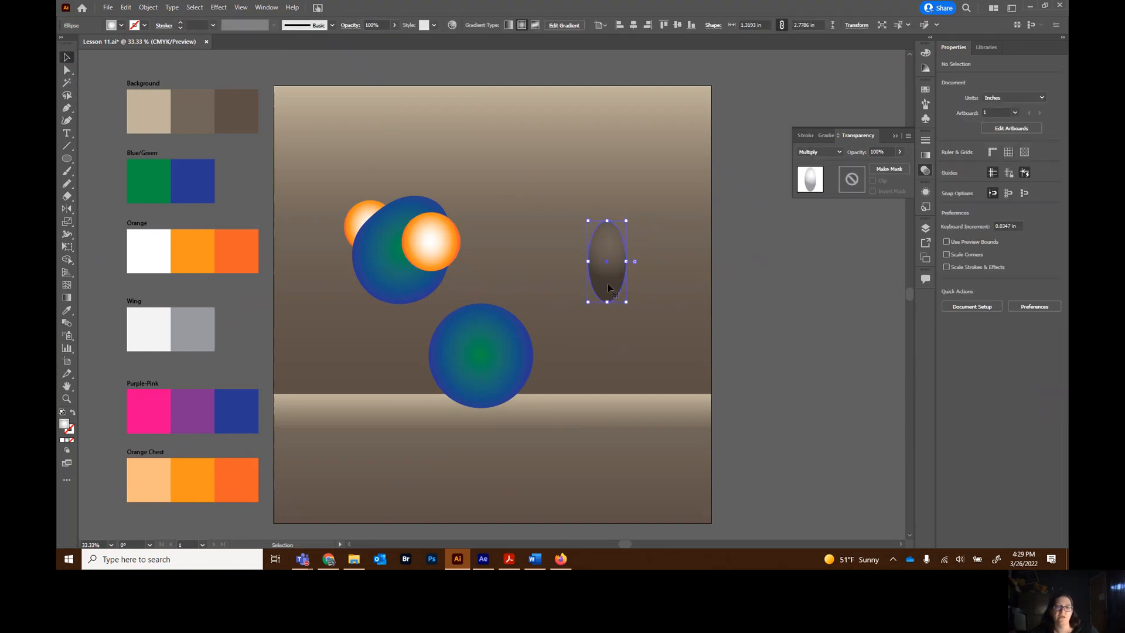
drag(631, 219, 661, 237)
drag(595, 287, 511, 326)
click(853, 225)
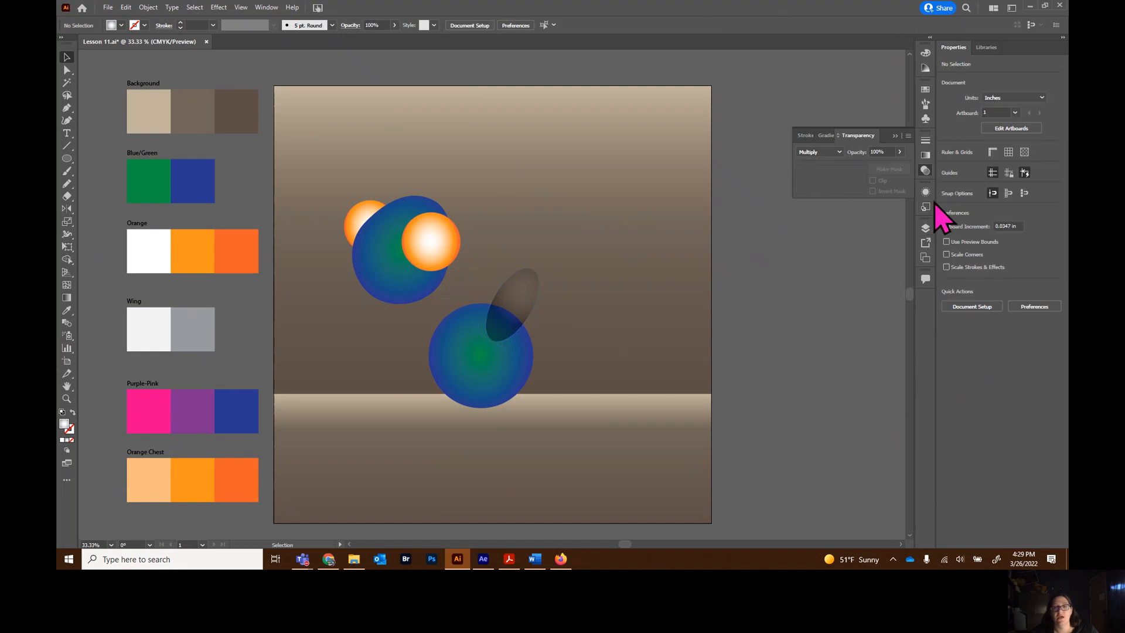
Reorder the Body layer so the wing sits behind the body ellipse, and shift the wing slightly up and to the right
click(926, 228)
click(820, 239)
drag(871, 253, 878, 275)
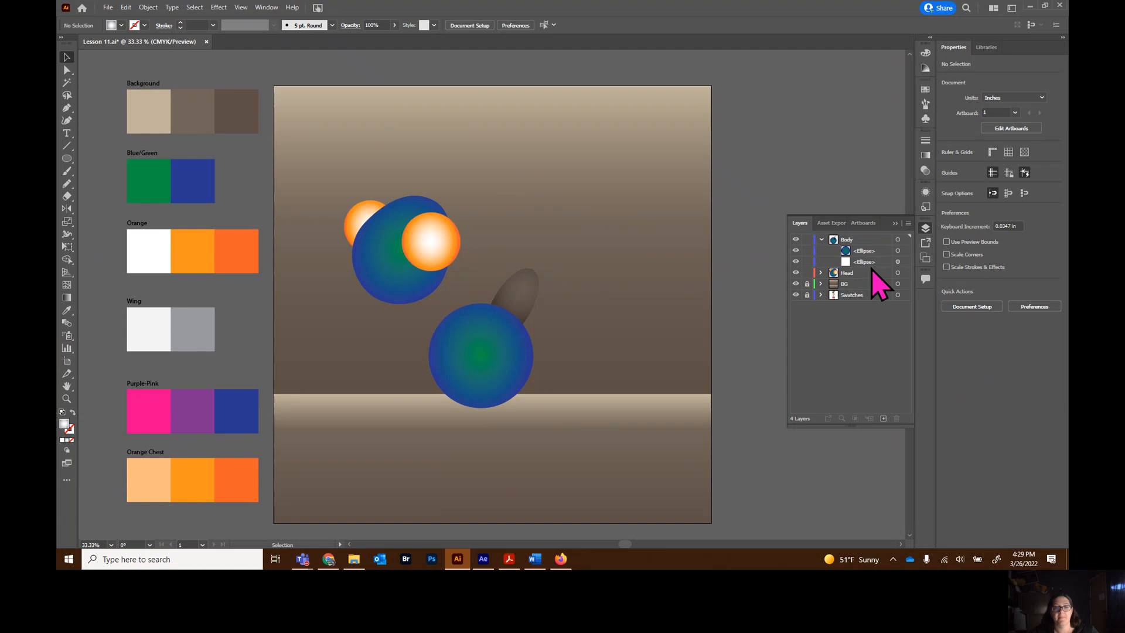
drag(527, 317, 539, 310)
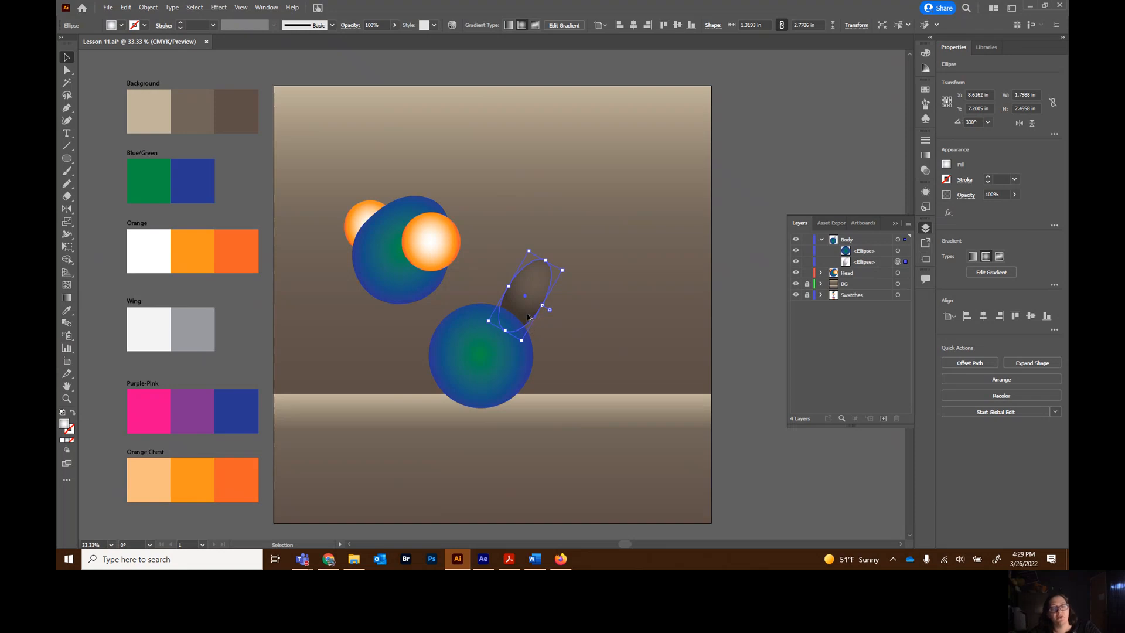
Duplicate the wing slightly lower and to the right, and rotate the copy to about 304° so the two fan out from the body
drag(527, 312, 546, 332)
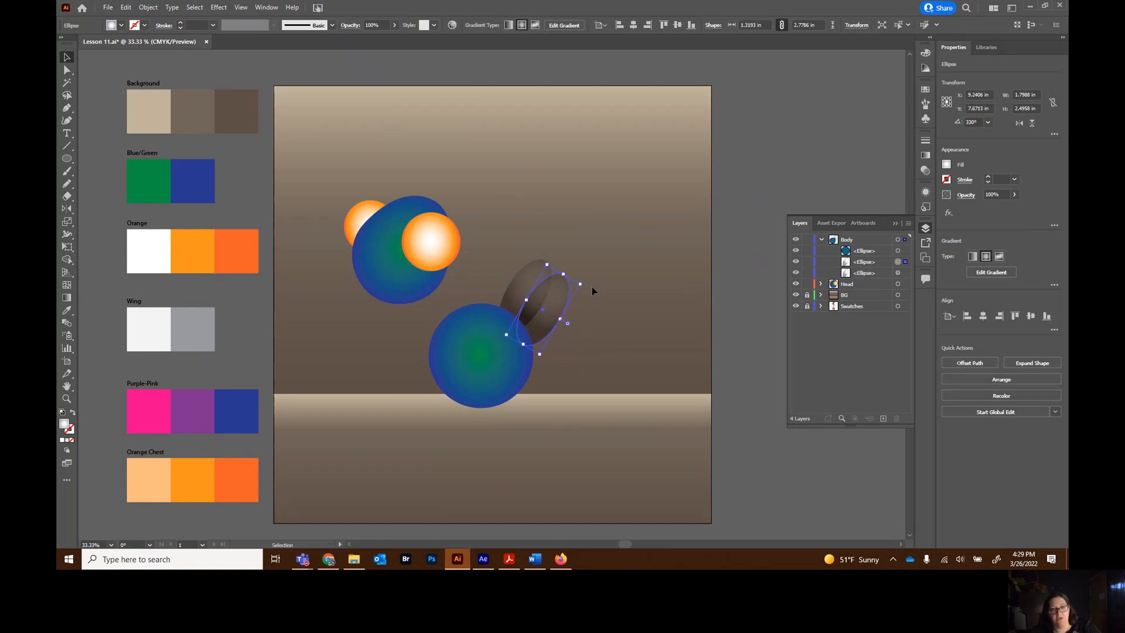
drag(584, 286, 587, 302)
drag(531, 330, 534, 334)
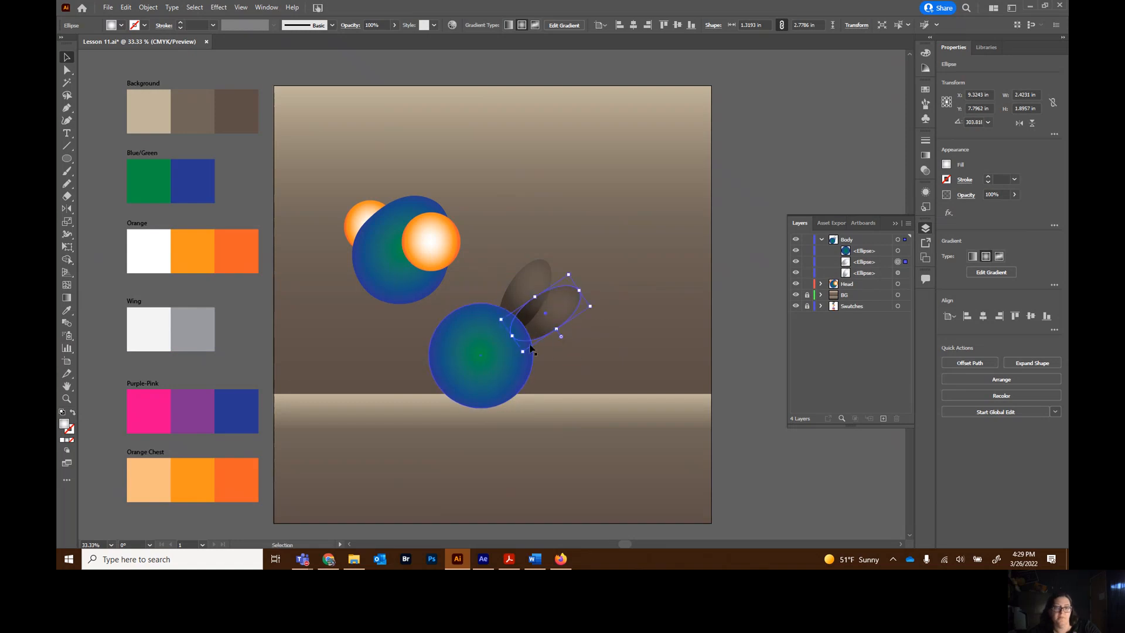
Reflect a copy of both wings across the vertical axis
click(540, 286)
shift+click(567, 306)
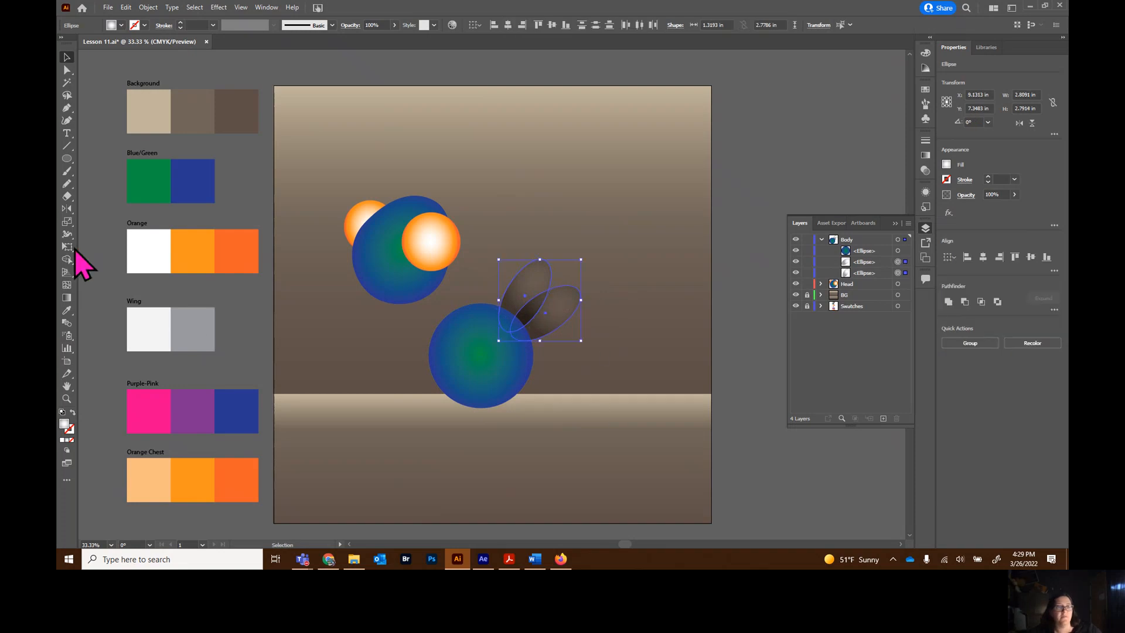
double_click(67, 210)
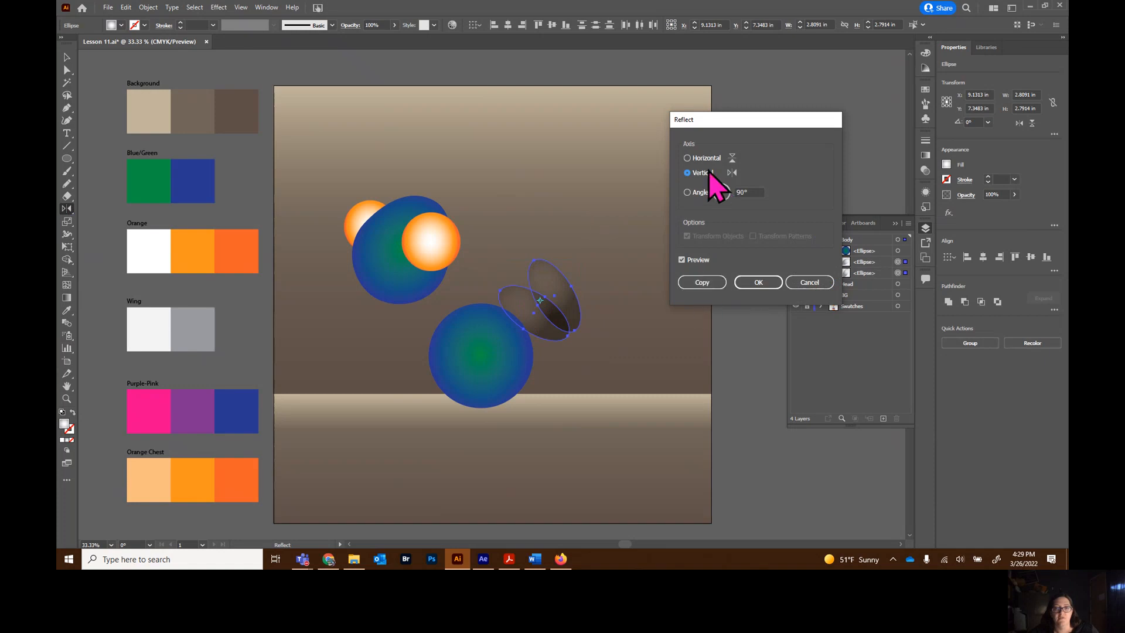
click(702, 283)
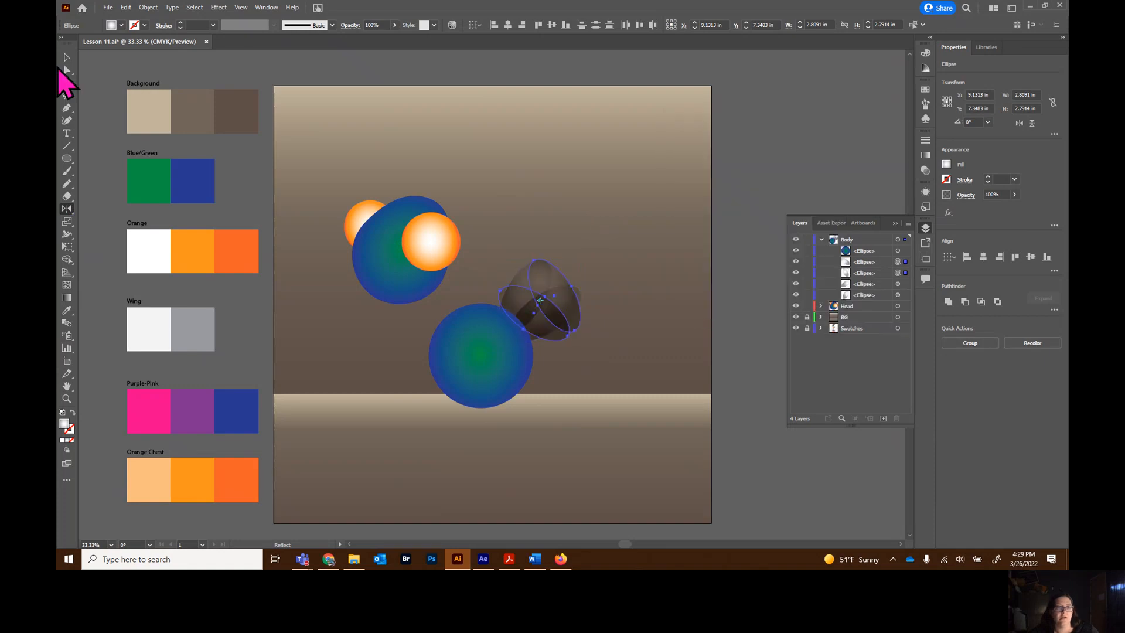
Move the mirrored wings to the body's left side and scale each down to about 1.23 × 2.59 in, leaving everything deselected
click(67, 57)
drag(563, 329, 428, 348)
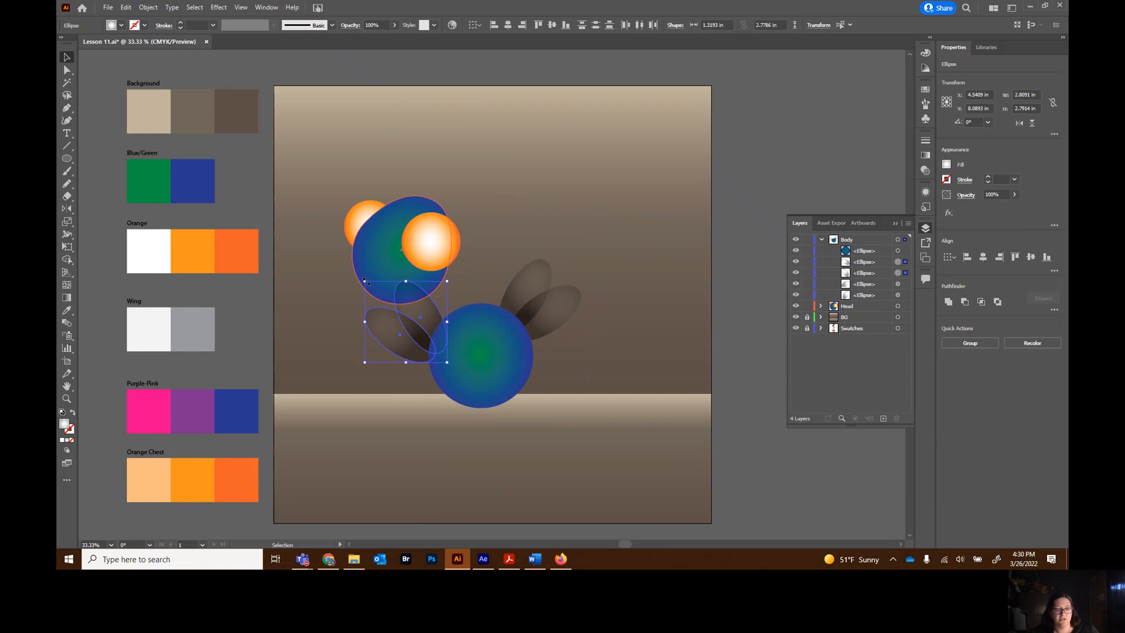
drag(365, 281, 371, 286)
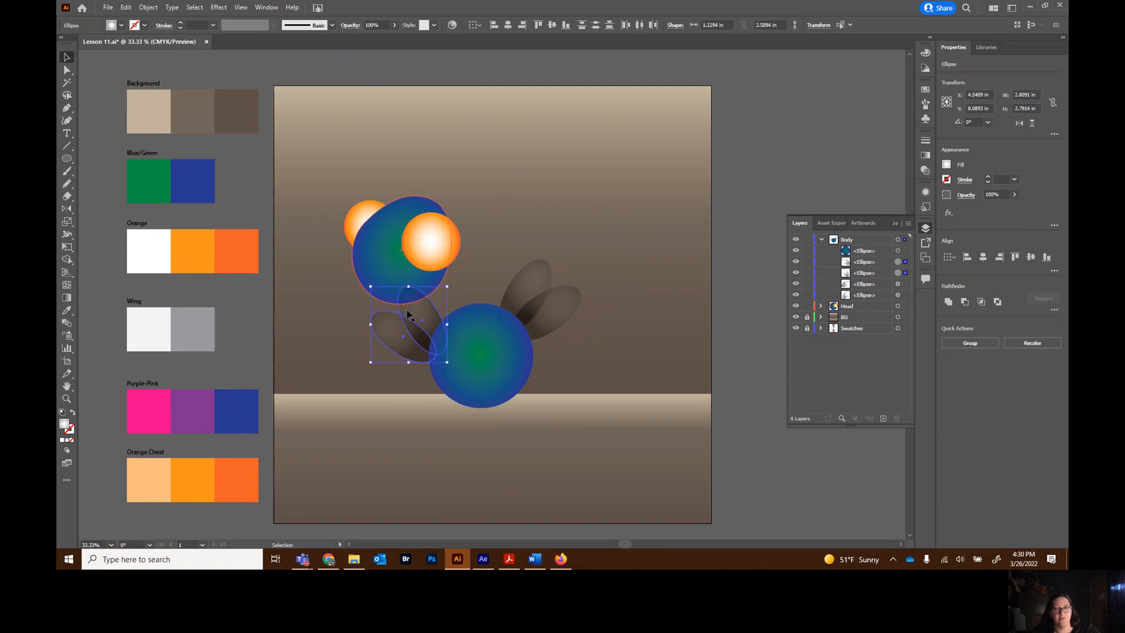
click(626, 463)
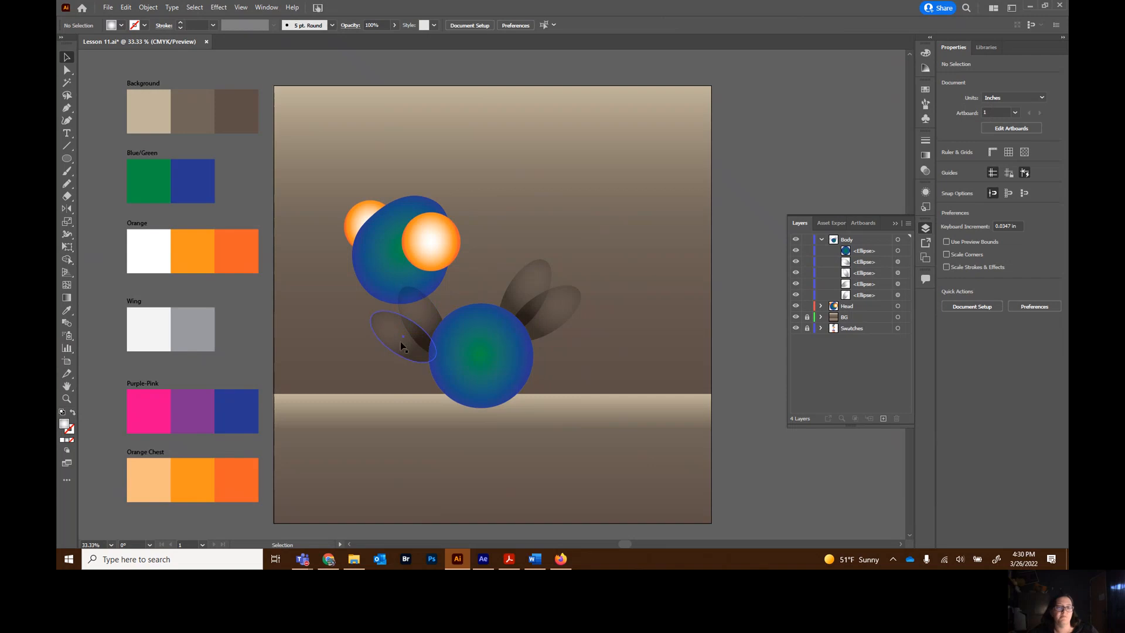
drag(404, 330, 404, 329)
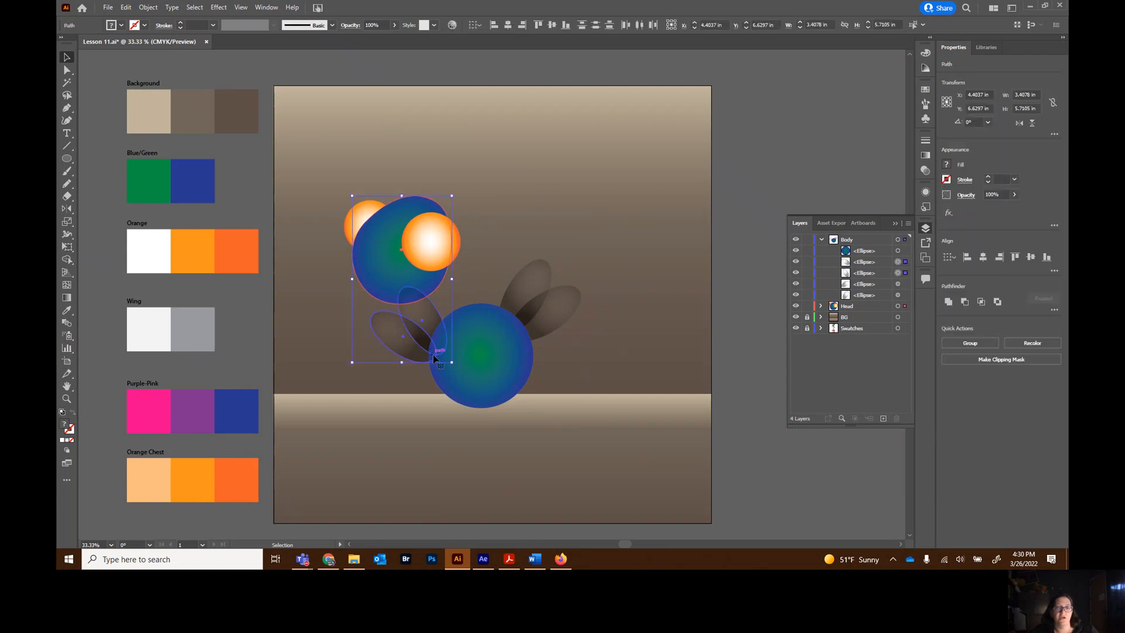
click(458, 287)
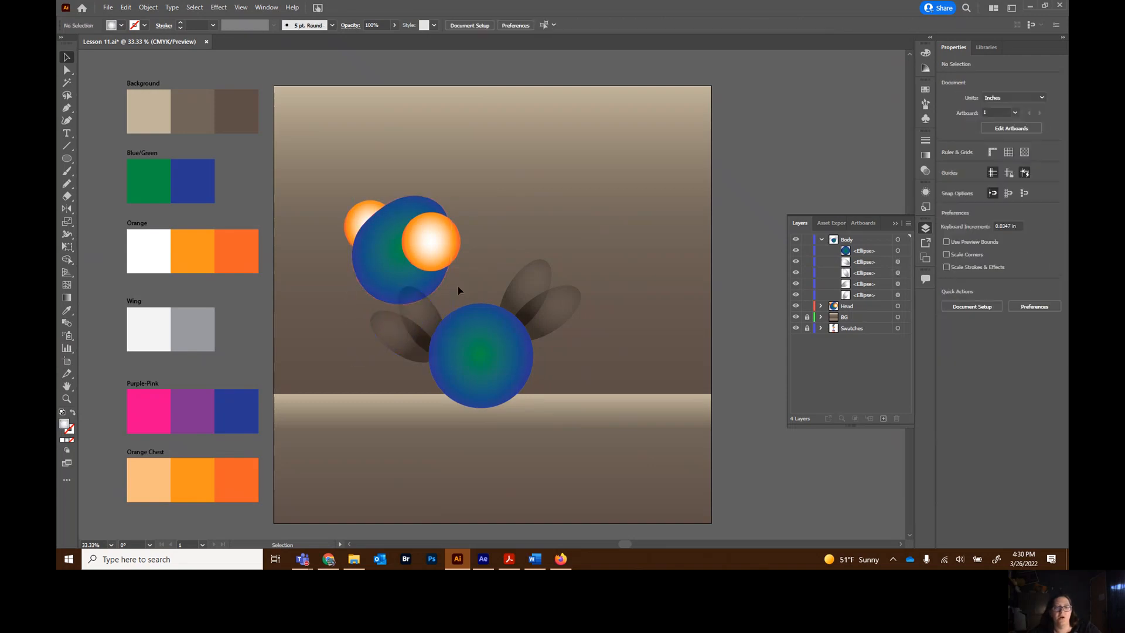
Rotate the two left wings slightly counterclockwise and move the Head layer above the Body layer
click(422, 322)
shift+click(402, 331)
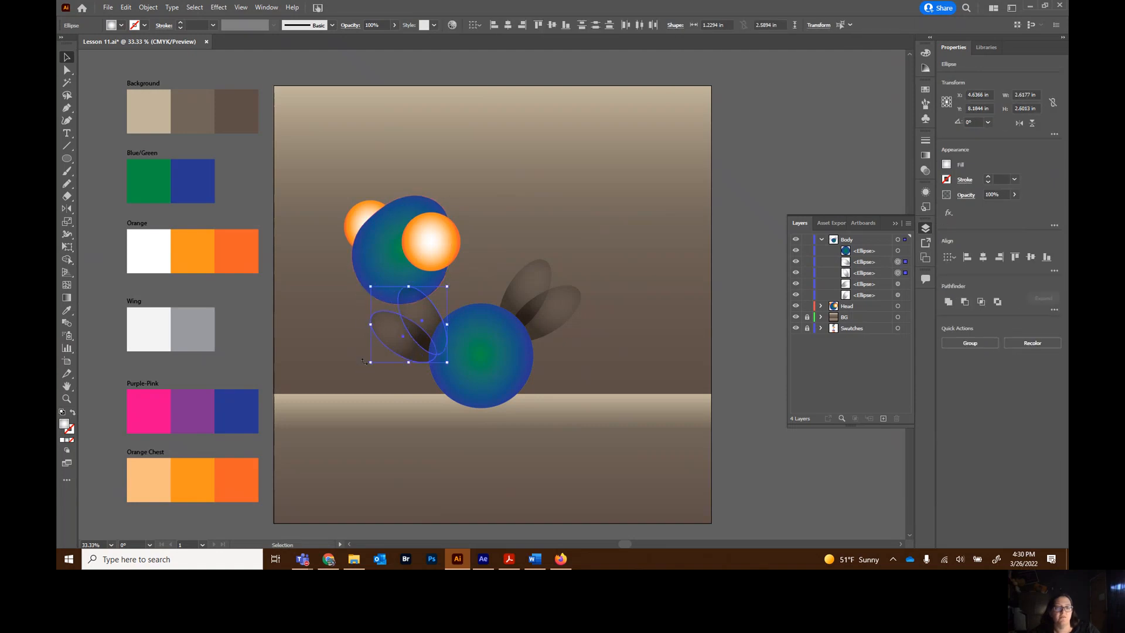
drag(365, 363, 372, 379)
click(551, 458)
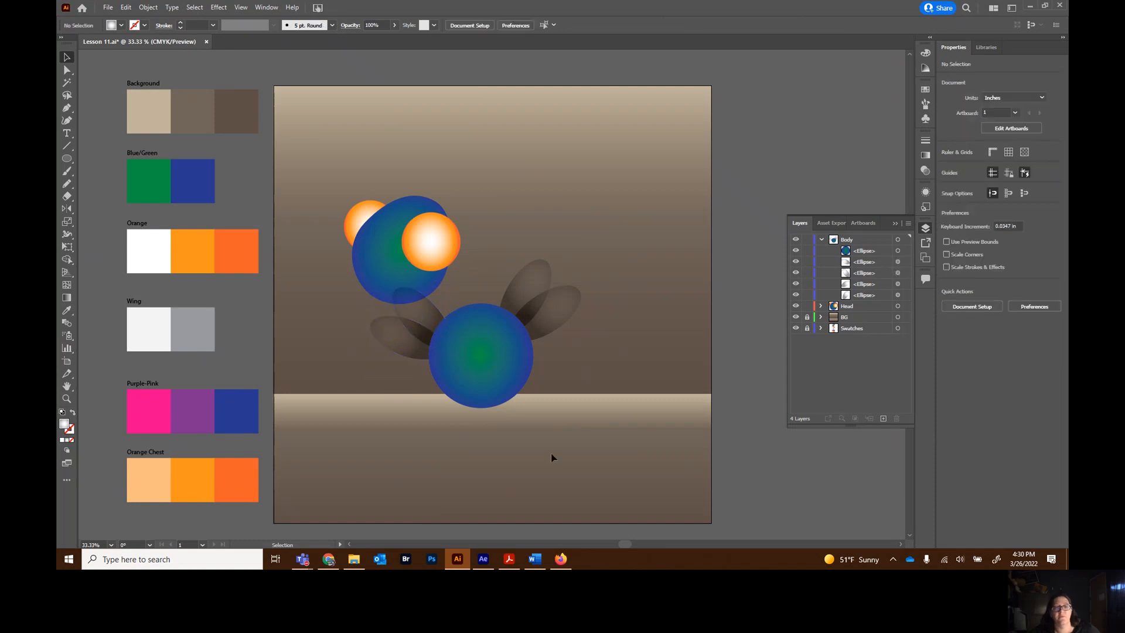
drag(852, 310, 858, 238)
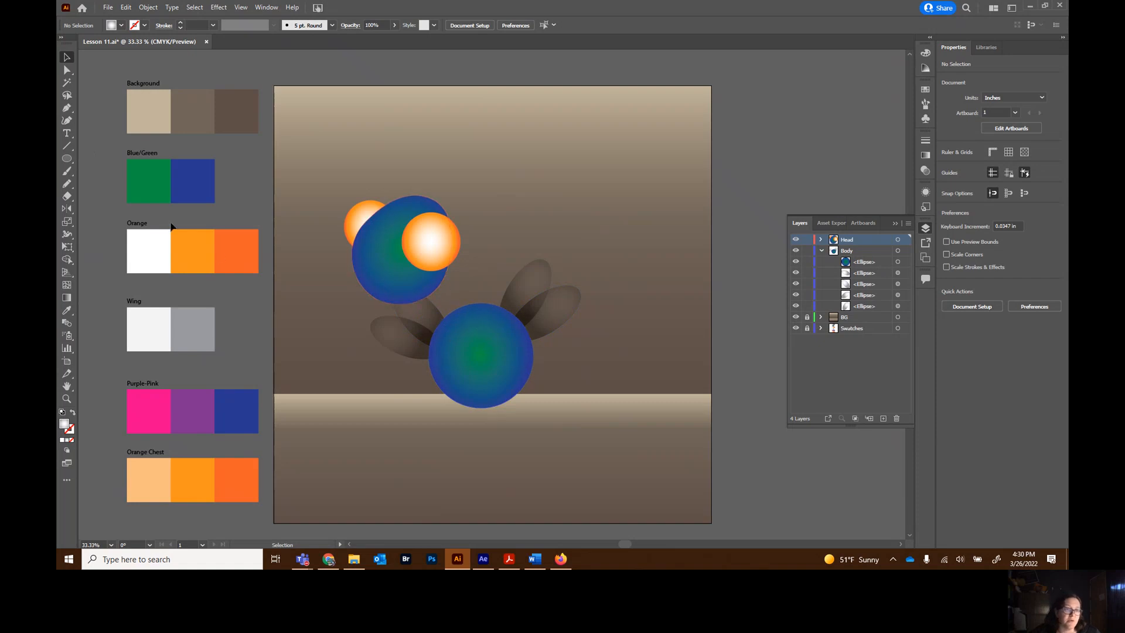
Draw a closed neck shape about 1.22 × 1.35 in freehand with the Pencil tool, joining the head to the body
key(ctrl+equal)
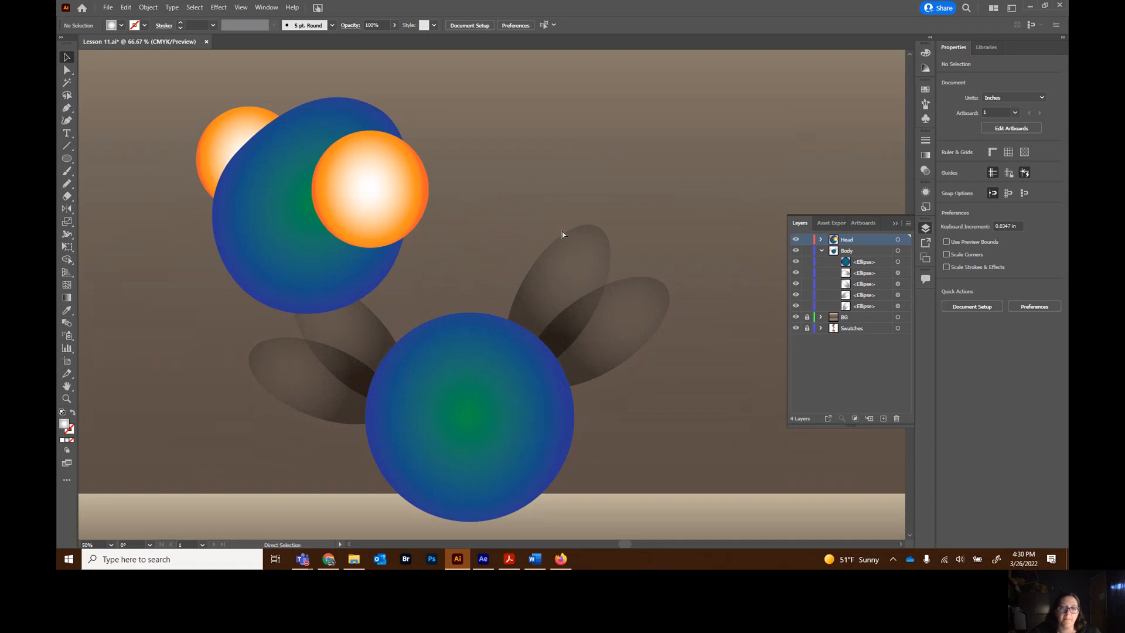
click(66, 183)
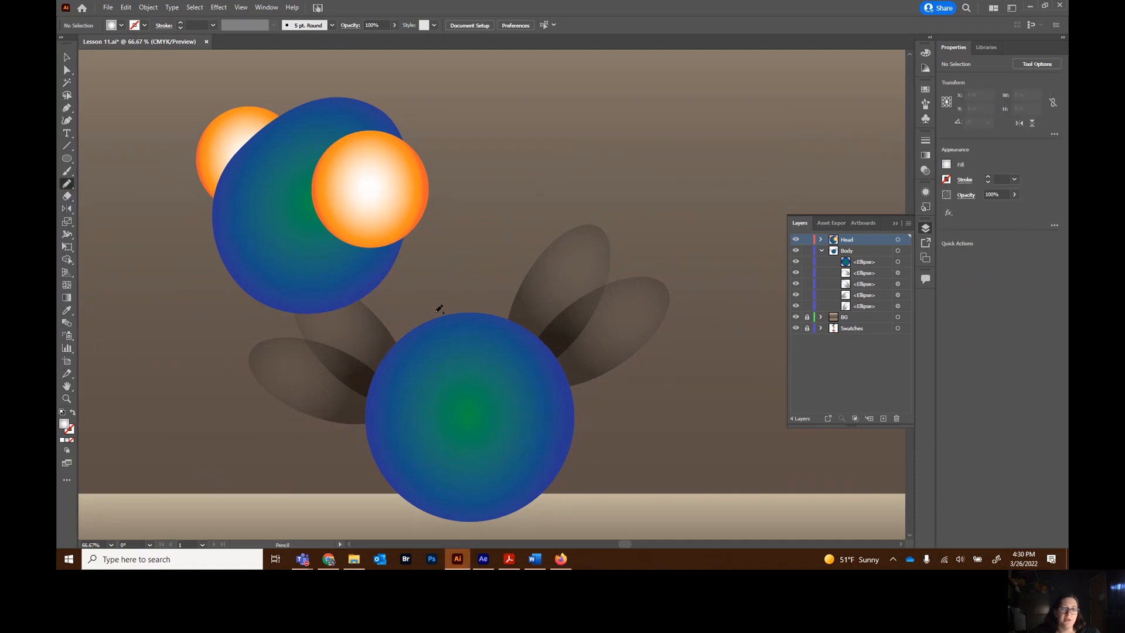
mouse_move(423, 336)
mouse_down()
mouse_move(400, 287)
mouse_move(375, 273)
mouse_move(409, 274)
mouse_up()
mouse_move(437, 312)
mouse_down()
mouse_move(445, 329)
mouse_move(428, 337)
mouse_up()
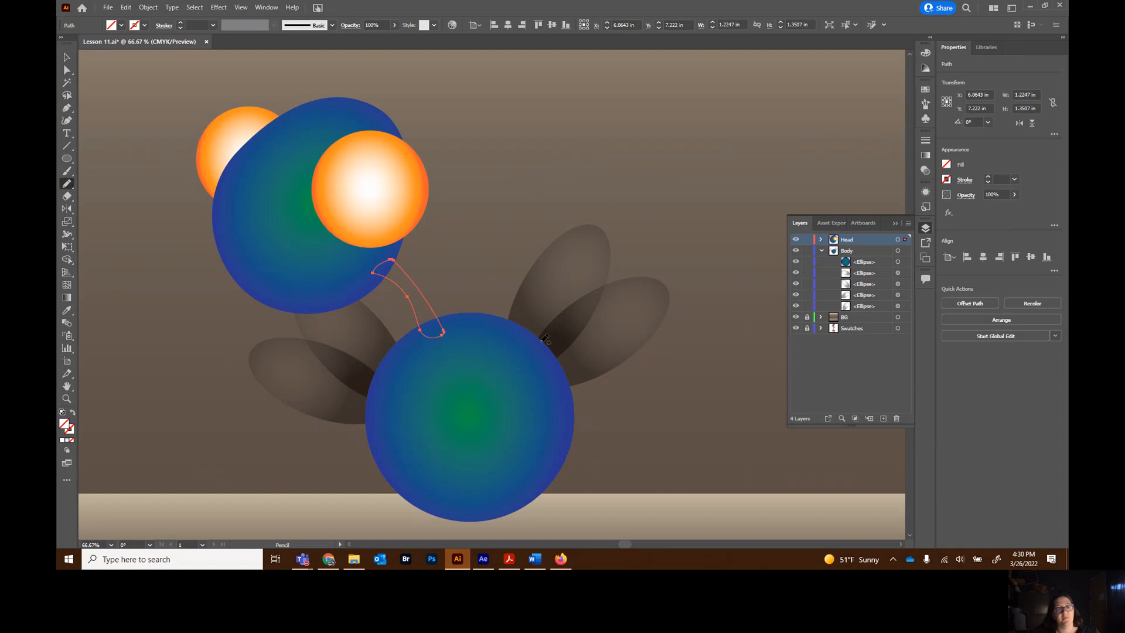
Sample the head's blue-green gradient onto the neck with the Eyedropper and leave the neck deselected
click(67, 310)
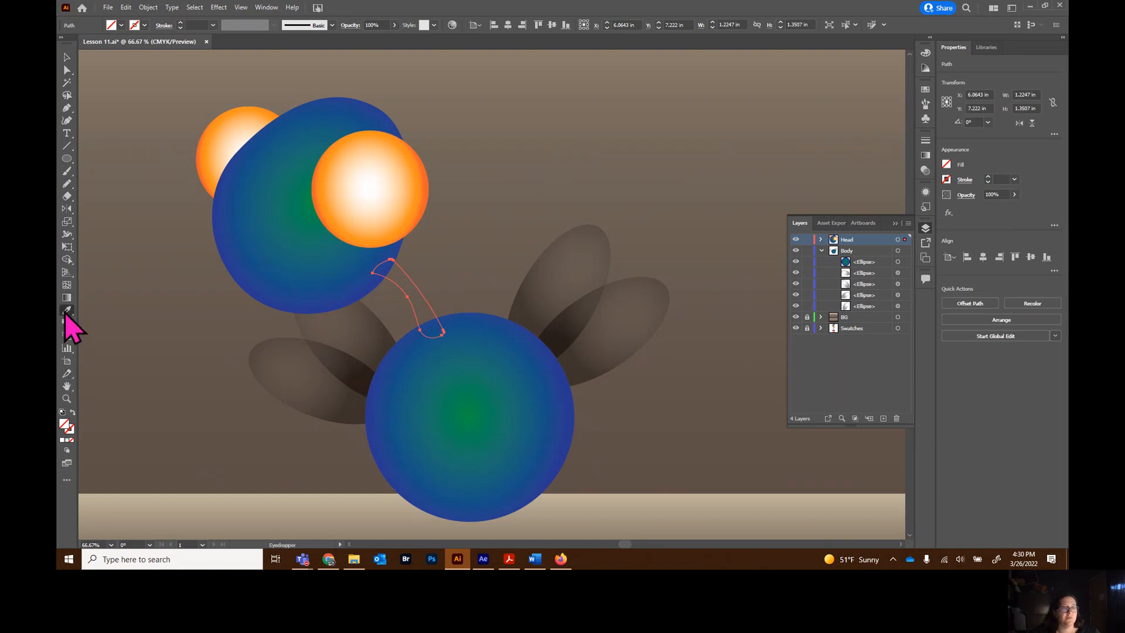
click(263, 210)
click(66, 58)
click(164, 101)
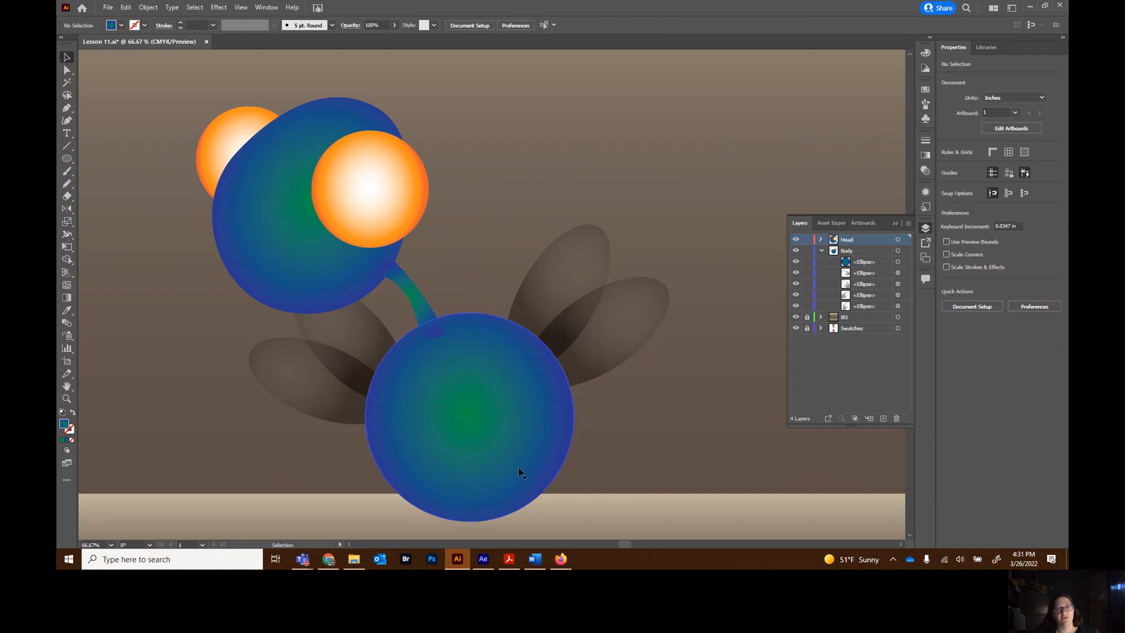
Move the neck path out of the Head layer to the top of the Body layer, leaving the Head layer collapsed
click(821, 240)
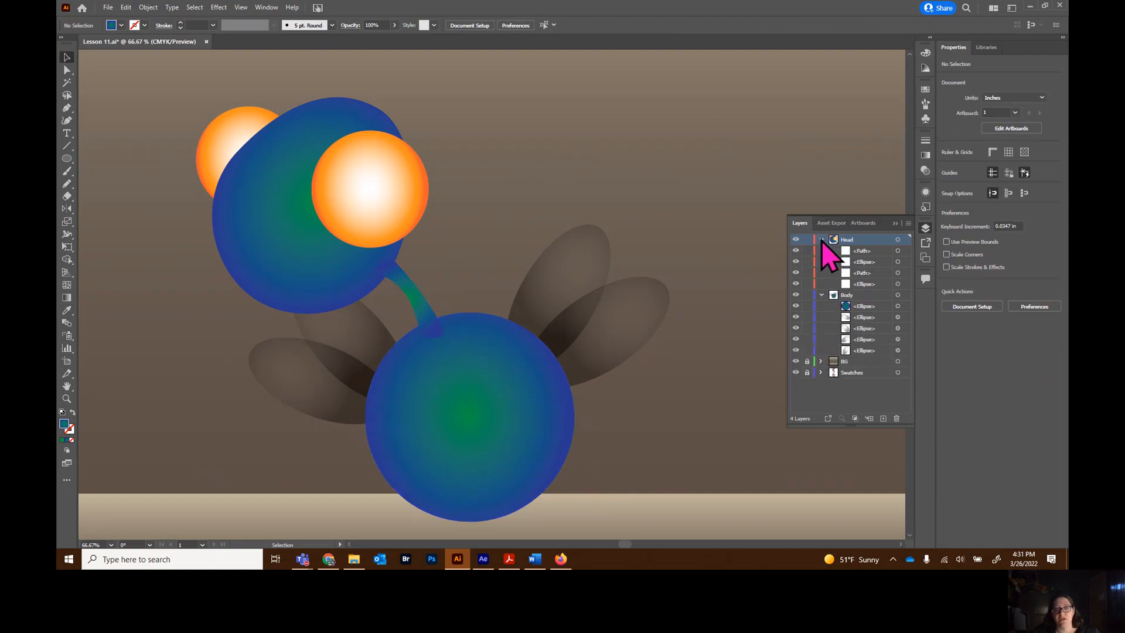
drag(868, 252, 874, 313)
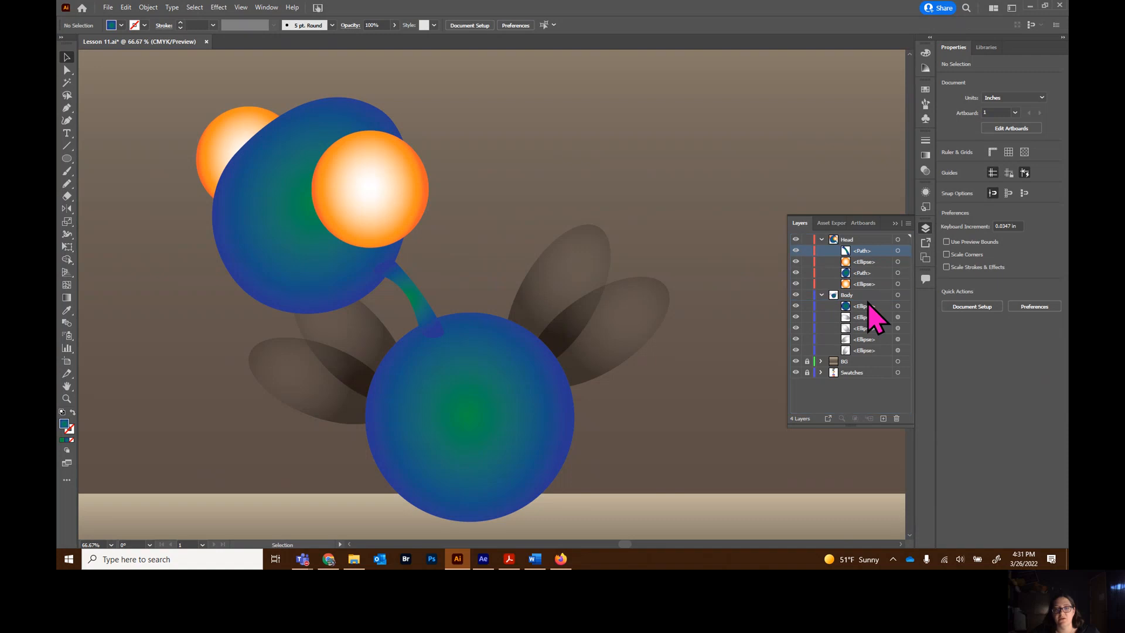
click(822, 240)
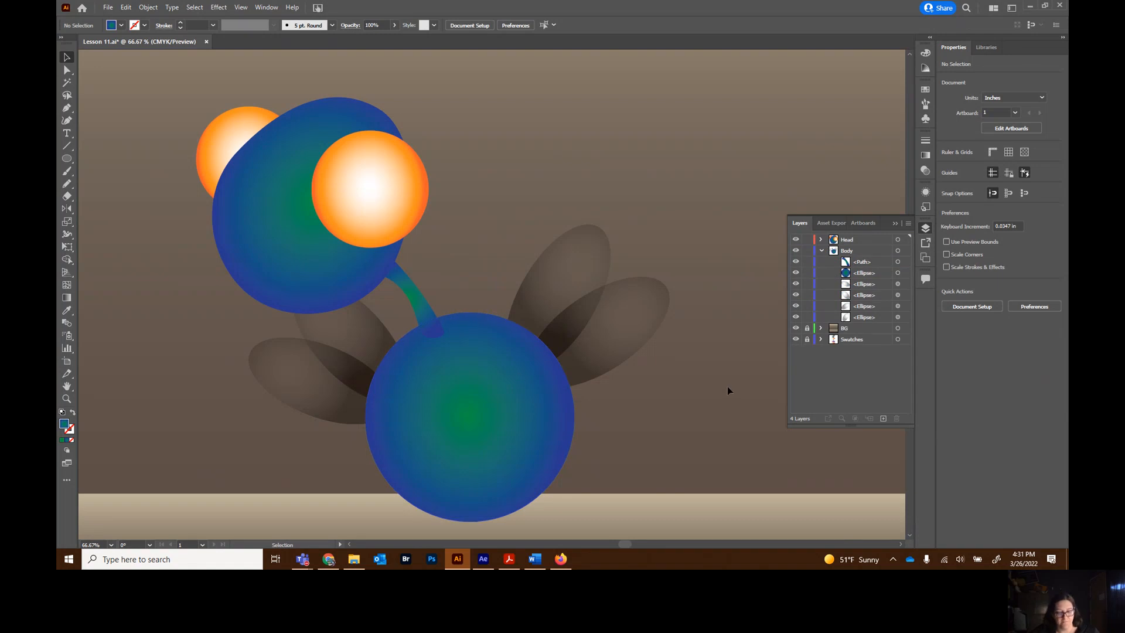
On the Head layer, start a crown path with the Pen tool, curving its base along the top of the head, and swap its fill and stroke
scroll(727, 386, up, 4)
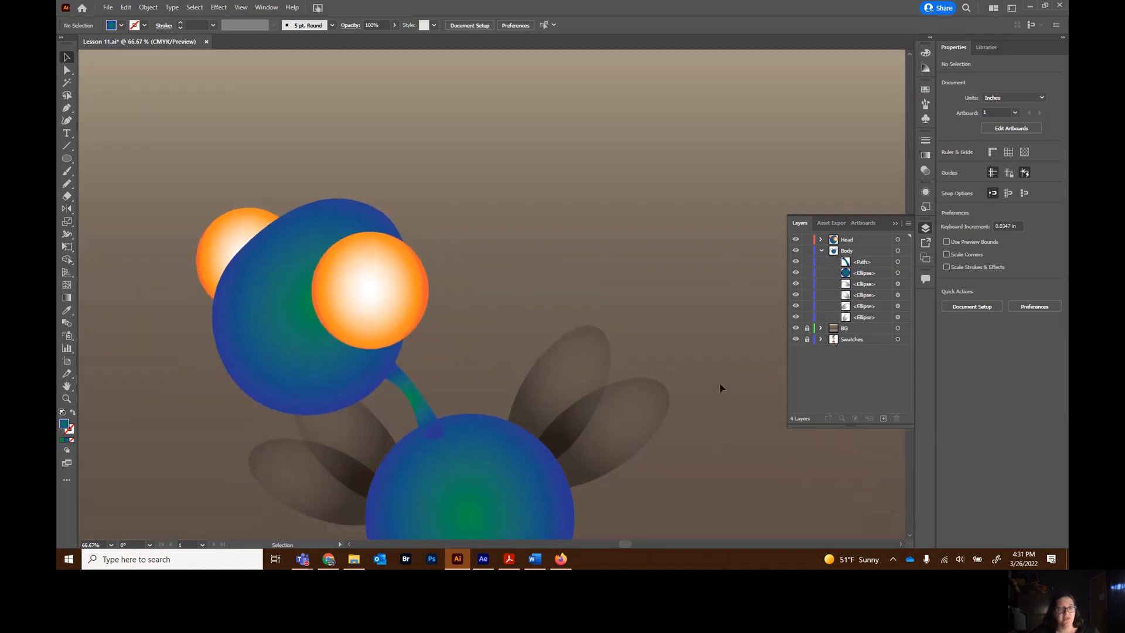
scroll(721, 387, up, 2)
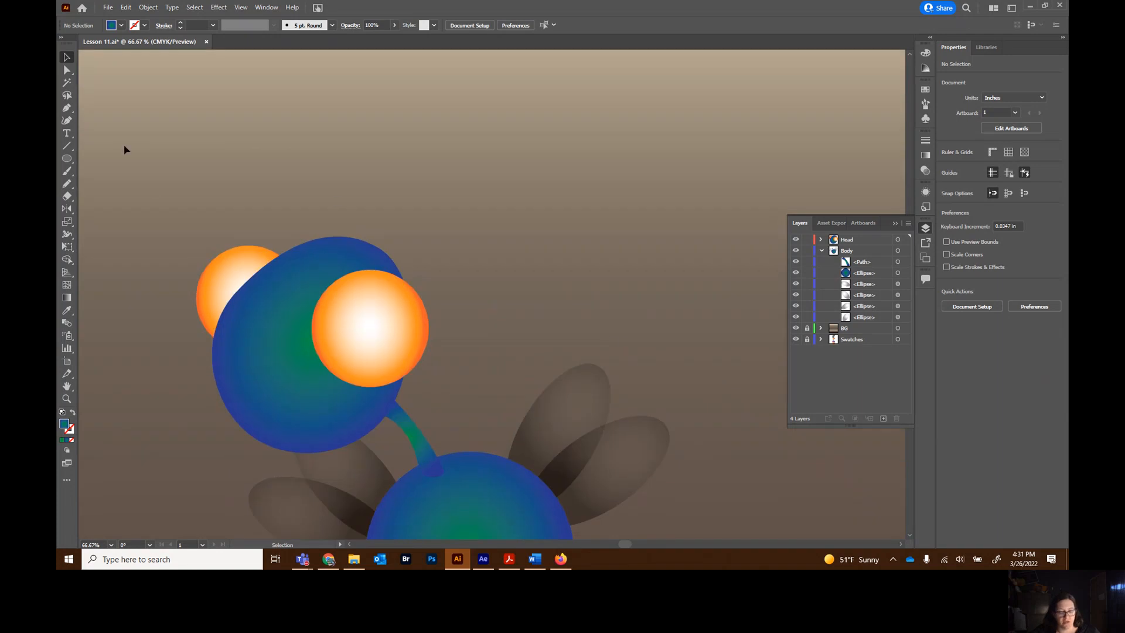
click(68, 110)
click(855, 241)
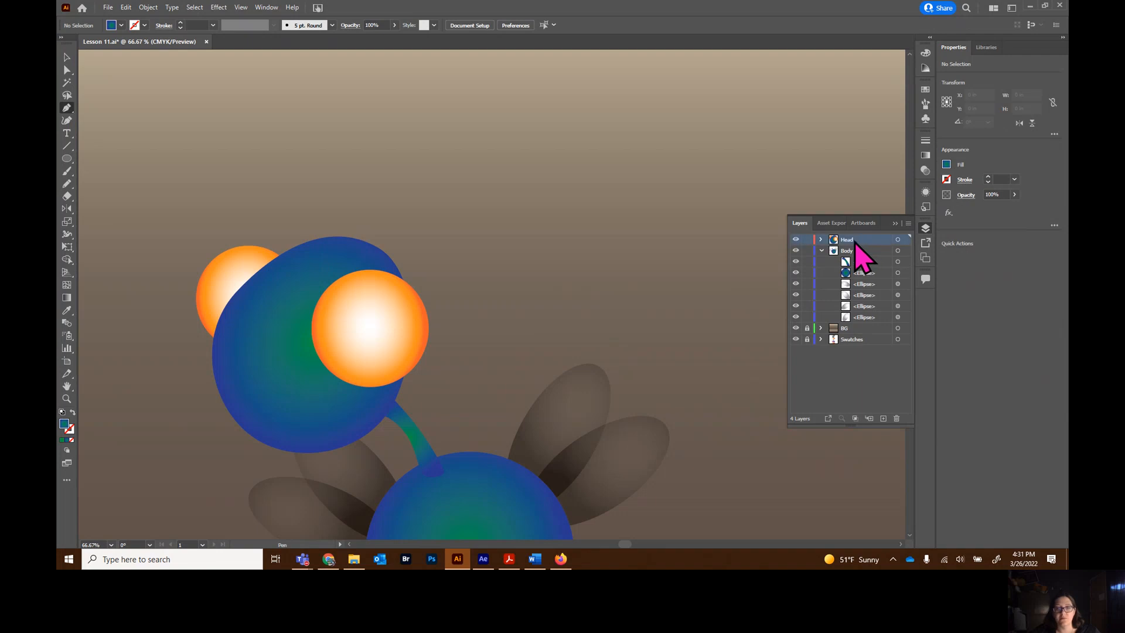
click(822, 251)
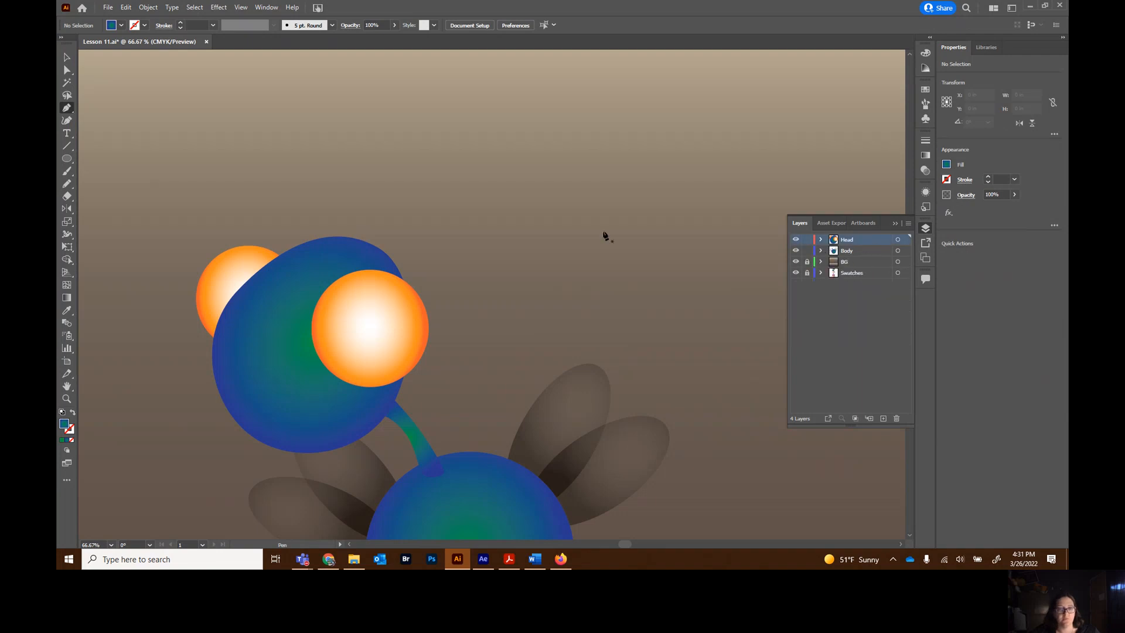
click(305, 260)
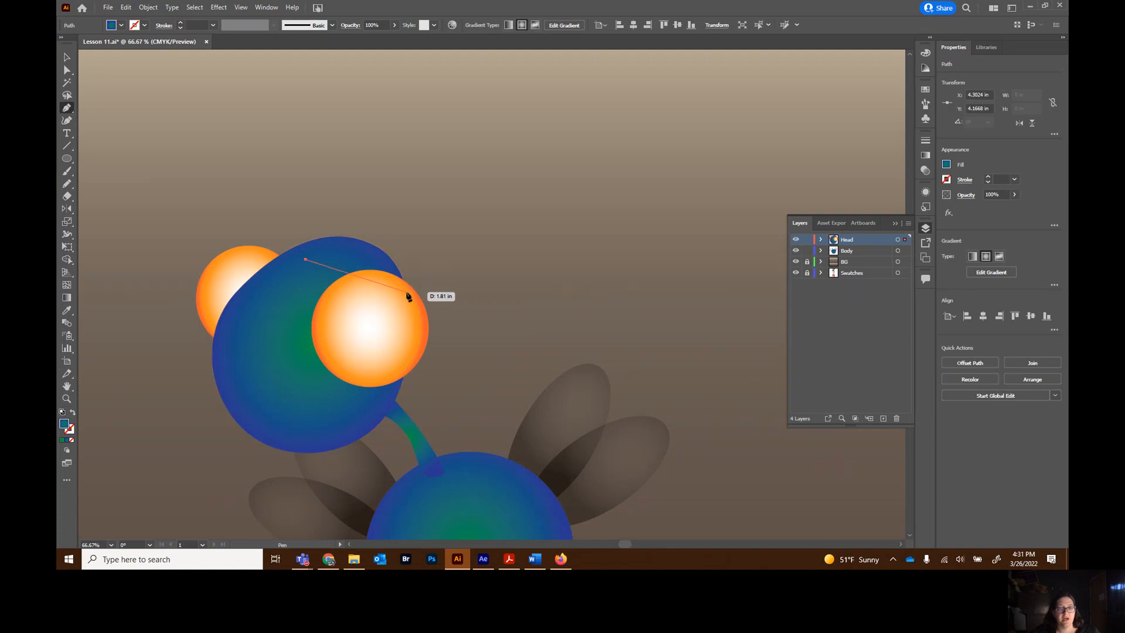
drag(409, 296, 432, 368)
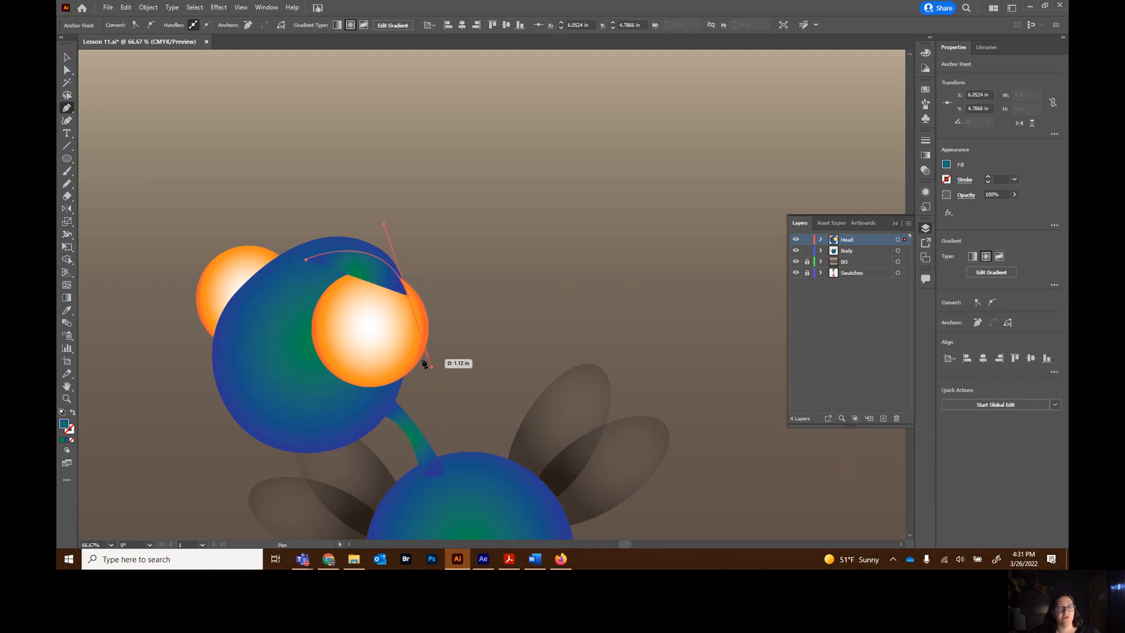
click(73, 412)
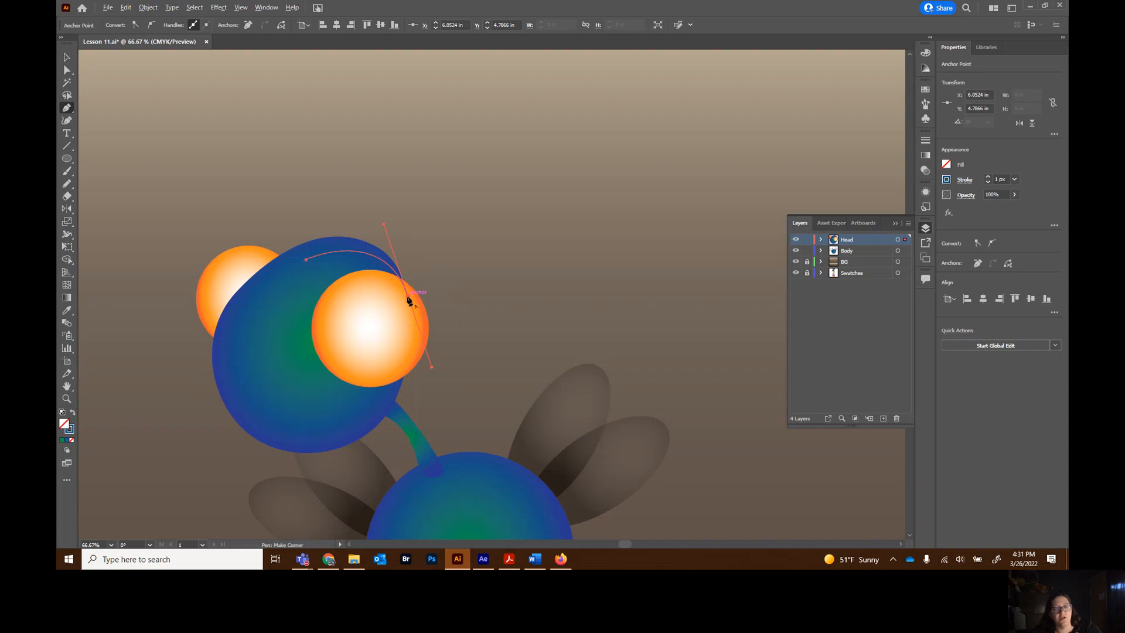
Continue the crown path with five pointed spikes above the head and close it at its starting point
drag(409, 301, 379, 185)
click(378, 180)
drag(345, 223, 344, 218)
click(314, 190)
click(312, 228)
drag(269, 208, 278, 225)
click(306, 258)
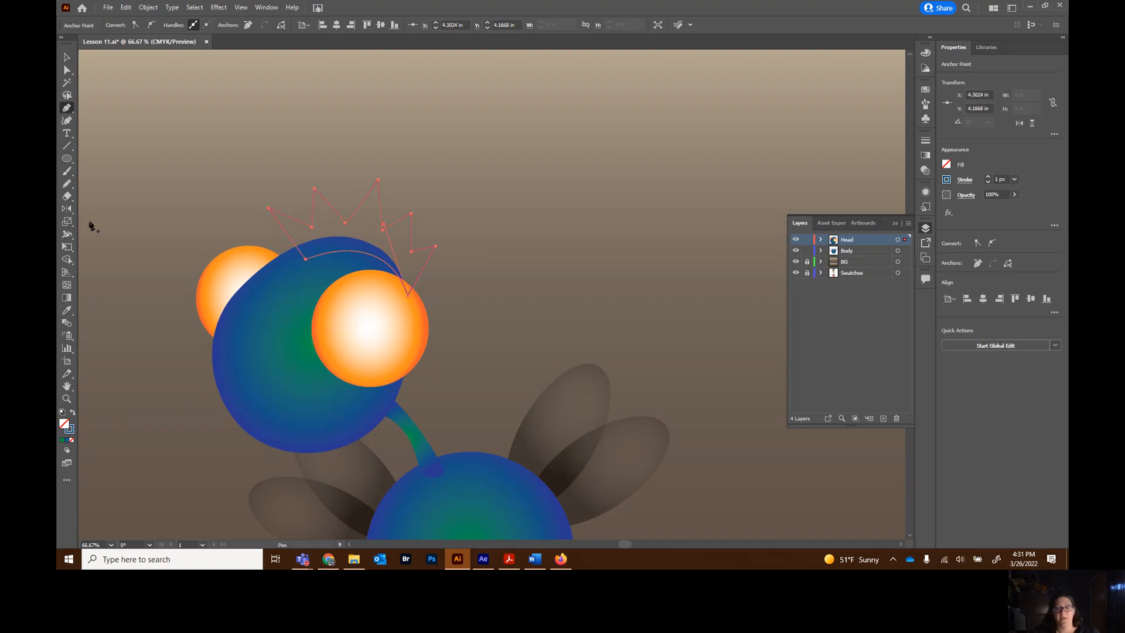
Fill the crown with a radial gradient from the Purple-Pink swatches: pink in the center, purple at about 51% and blue at the edge, without stroke
key(ctrl+0)
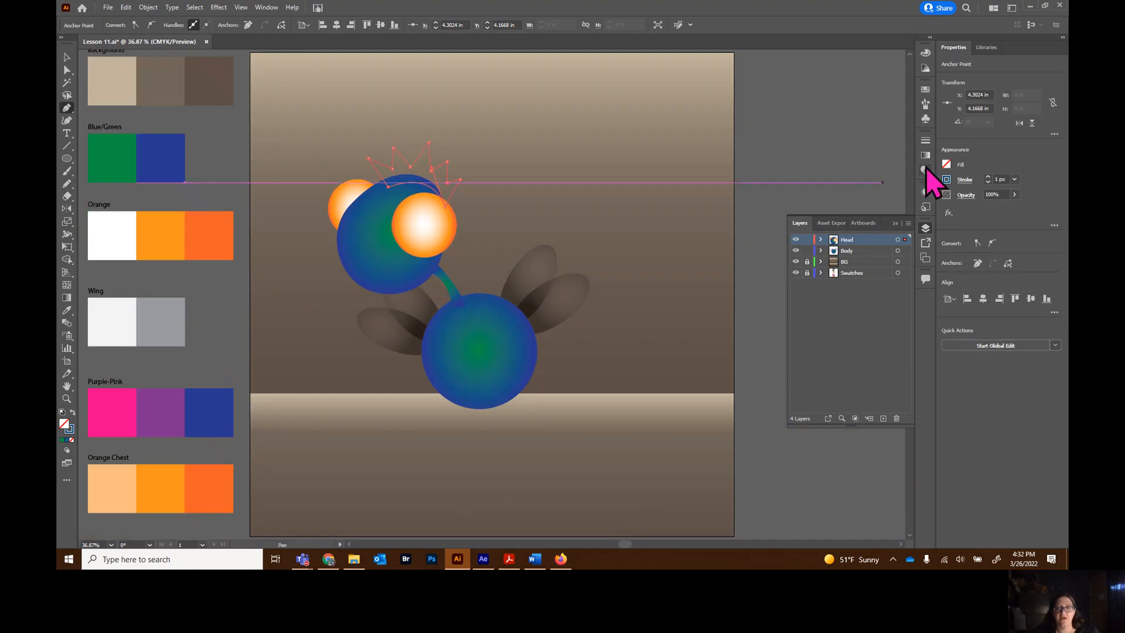
click(72, 412)
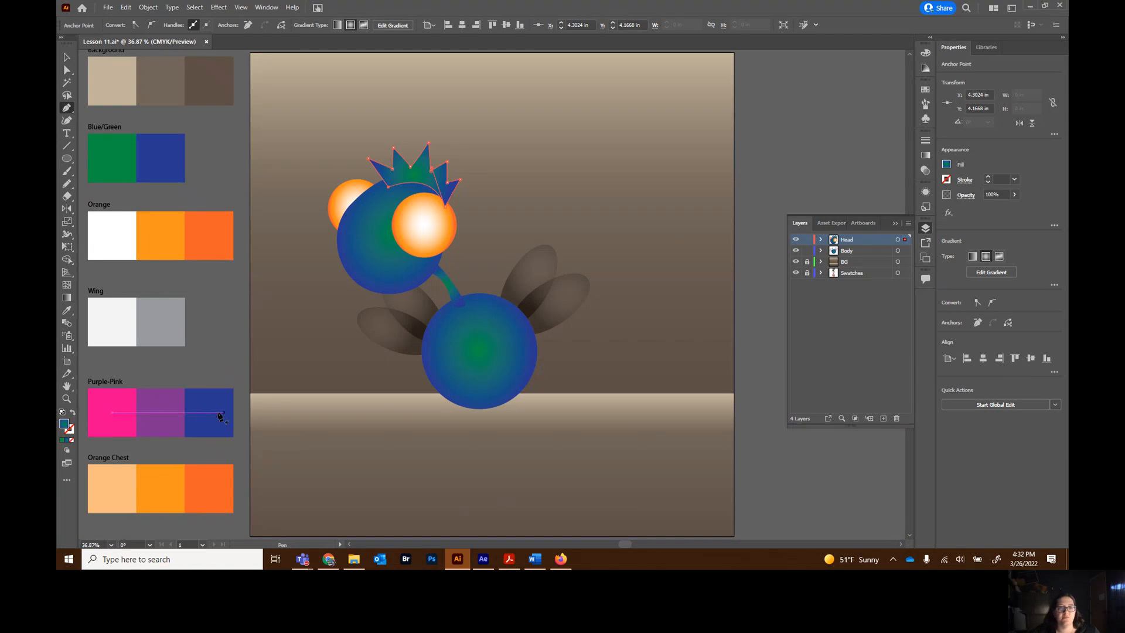
click(926, 156)
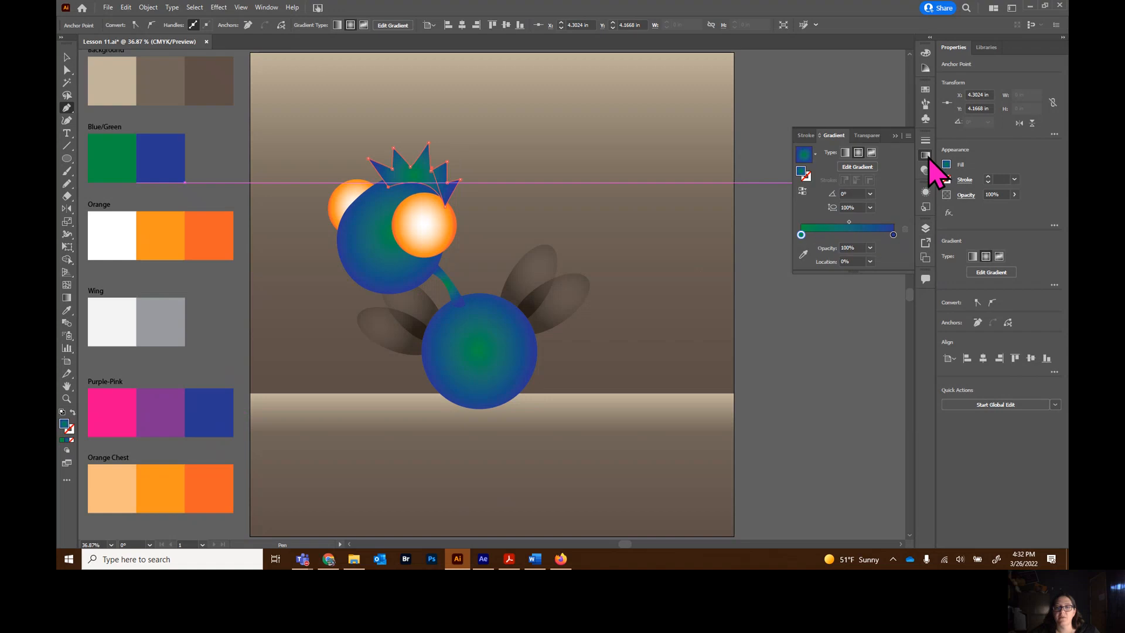
click(804, 254)
click(113, 397)
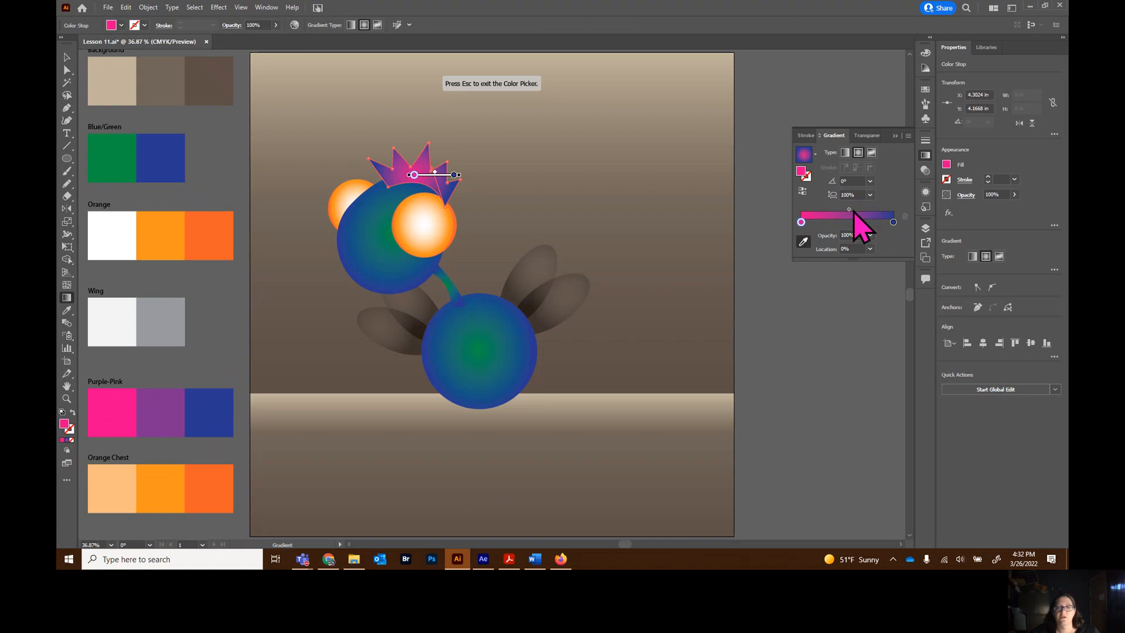
click(893, 222)
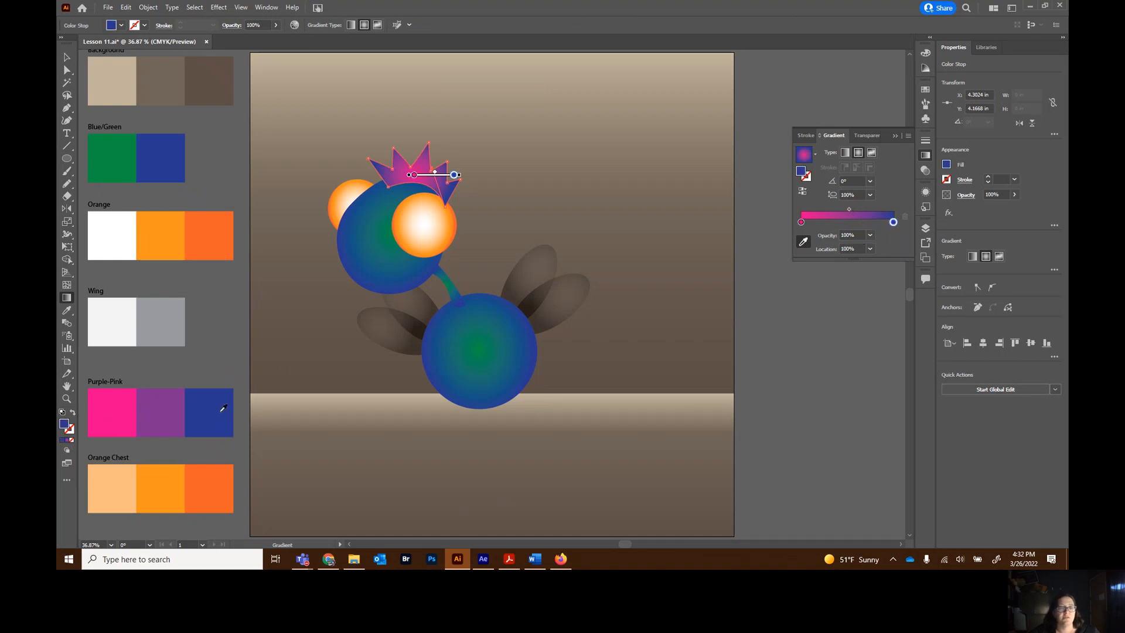
click(848, 222)
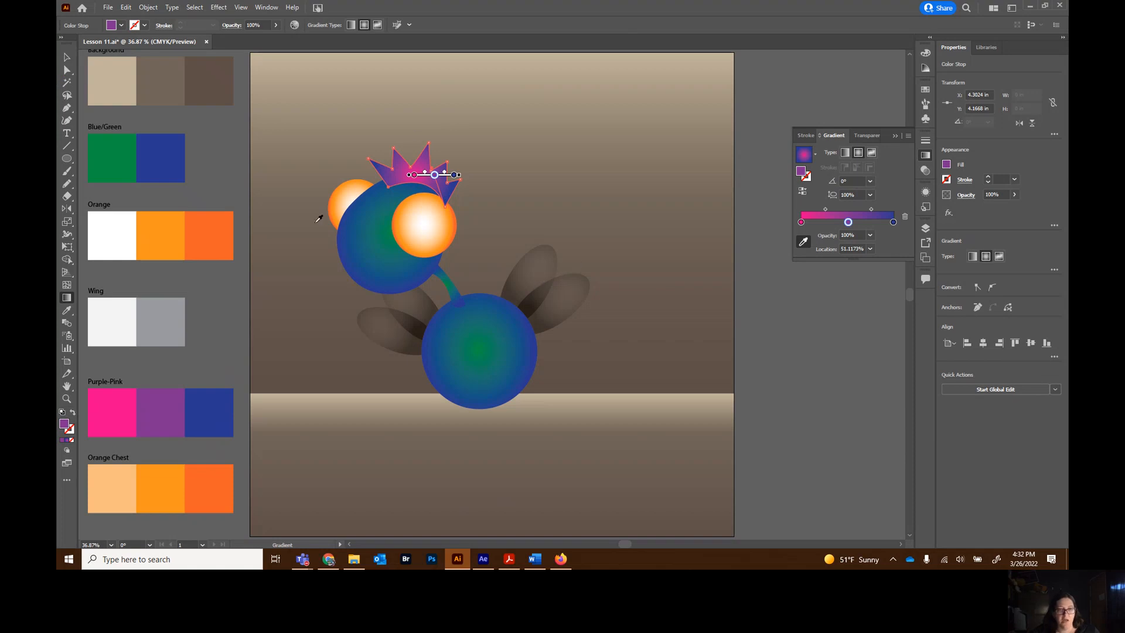
Try the crown's gradient as linear at 90° and 60°, and return it to radial
click(845, 153)
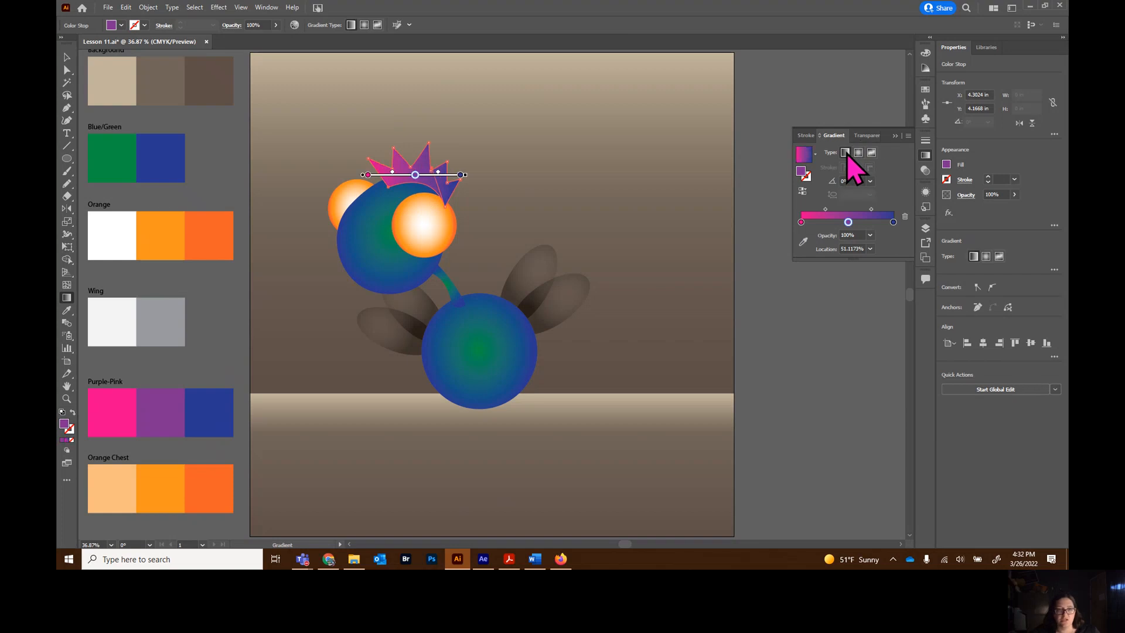
click(870, 181)
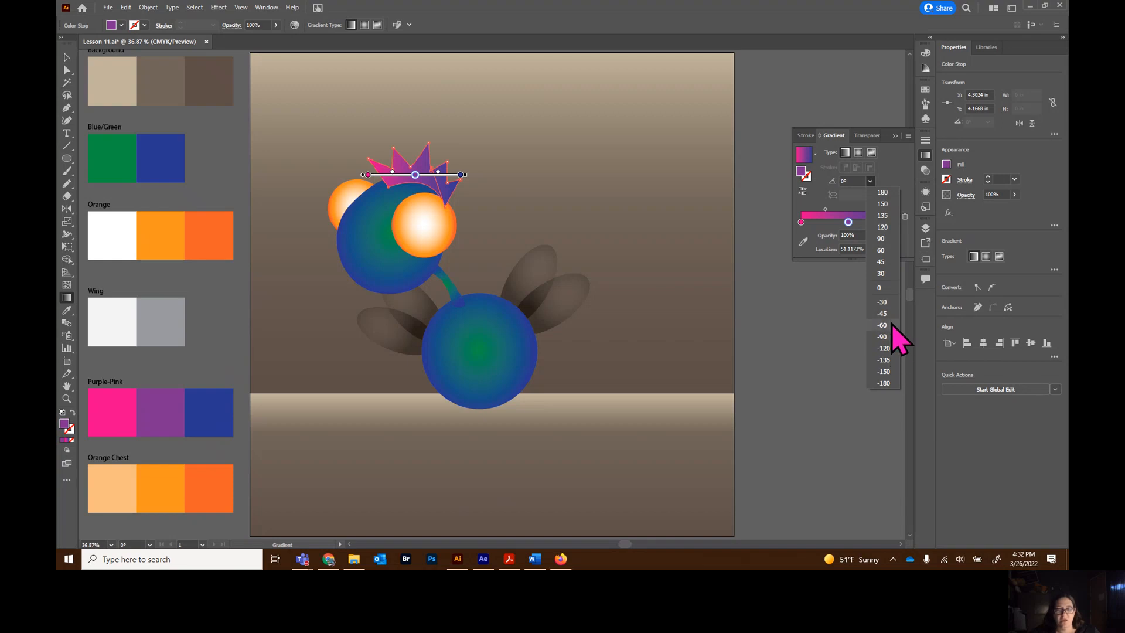
click(888, 239)
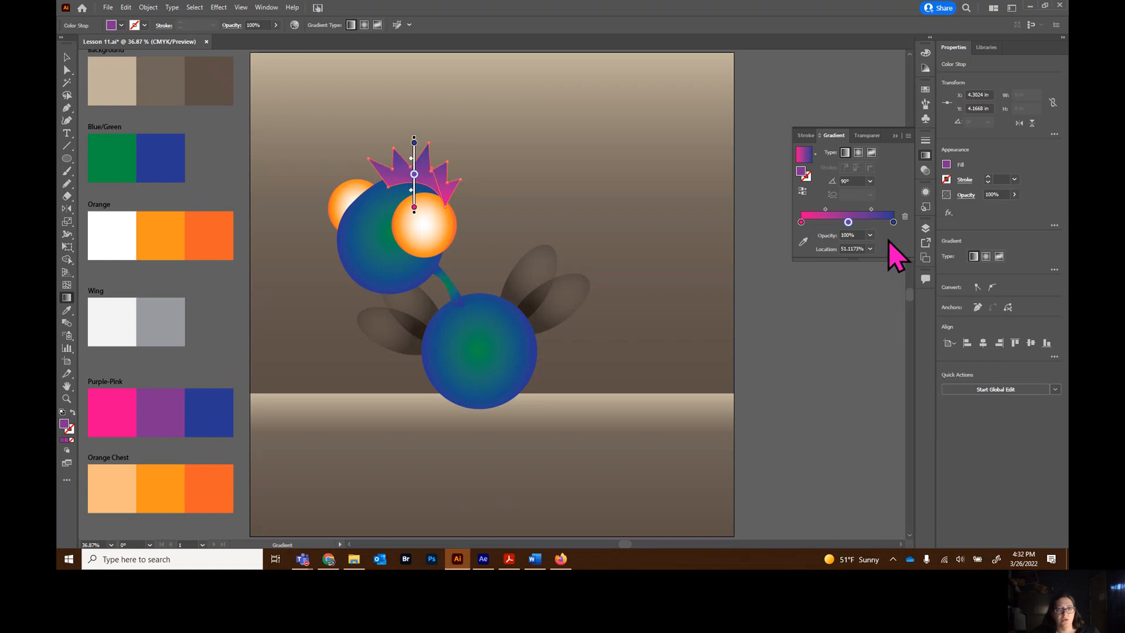
click(870, 181)
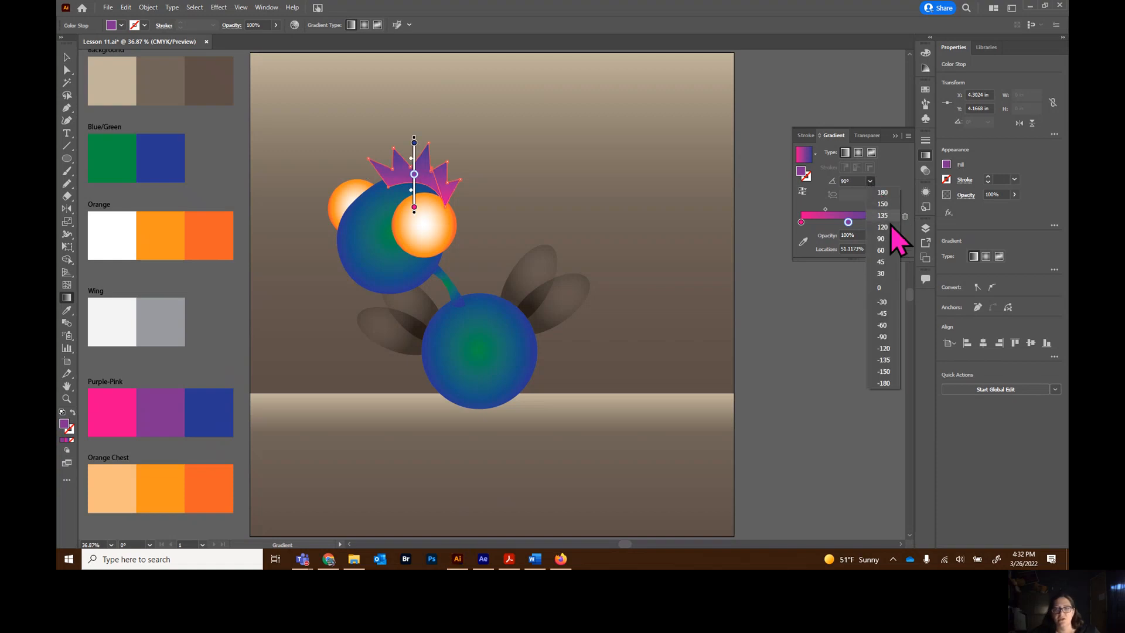
click(890, 251)
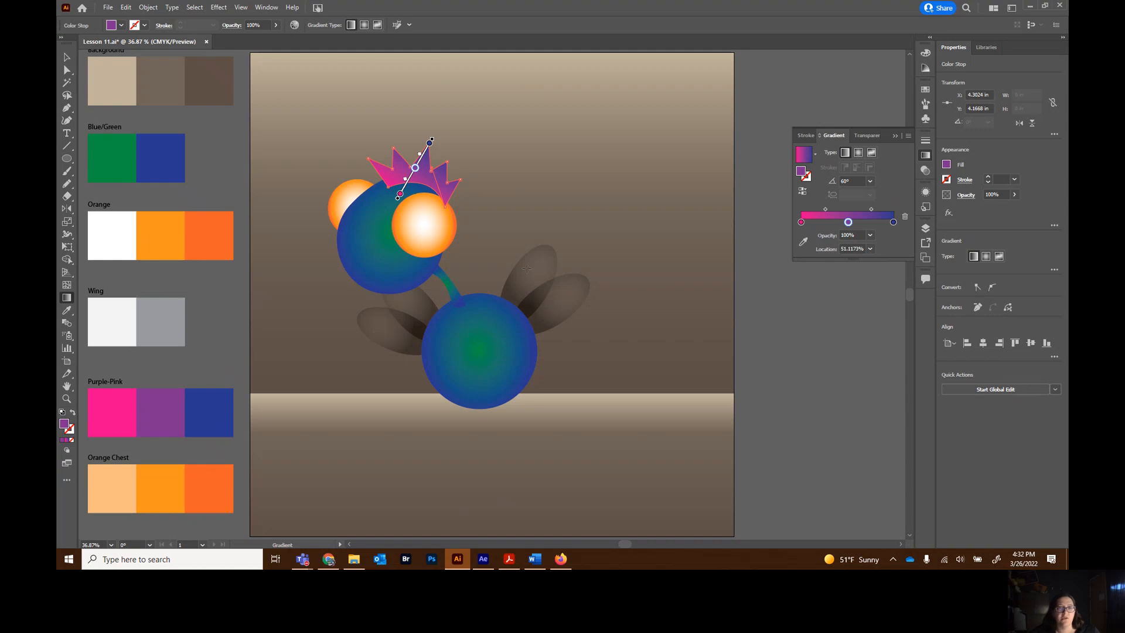
click(859, 153)
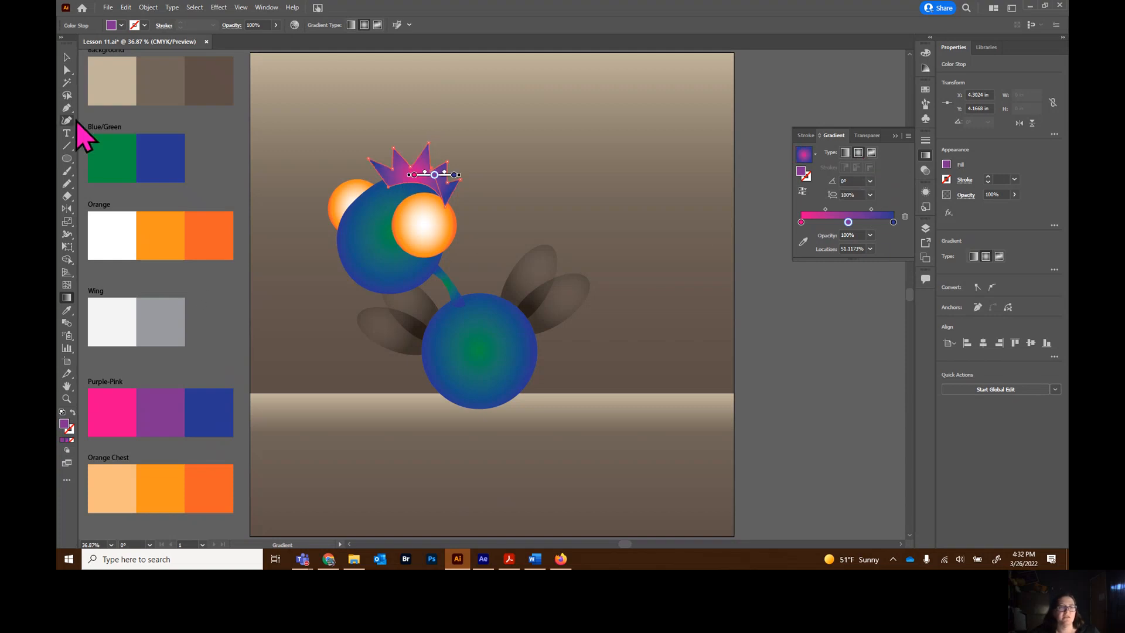
Deselect the crown and bring the whole head into view at 100% zoom
click(66, 57)
click(478, 134)
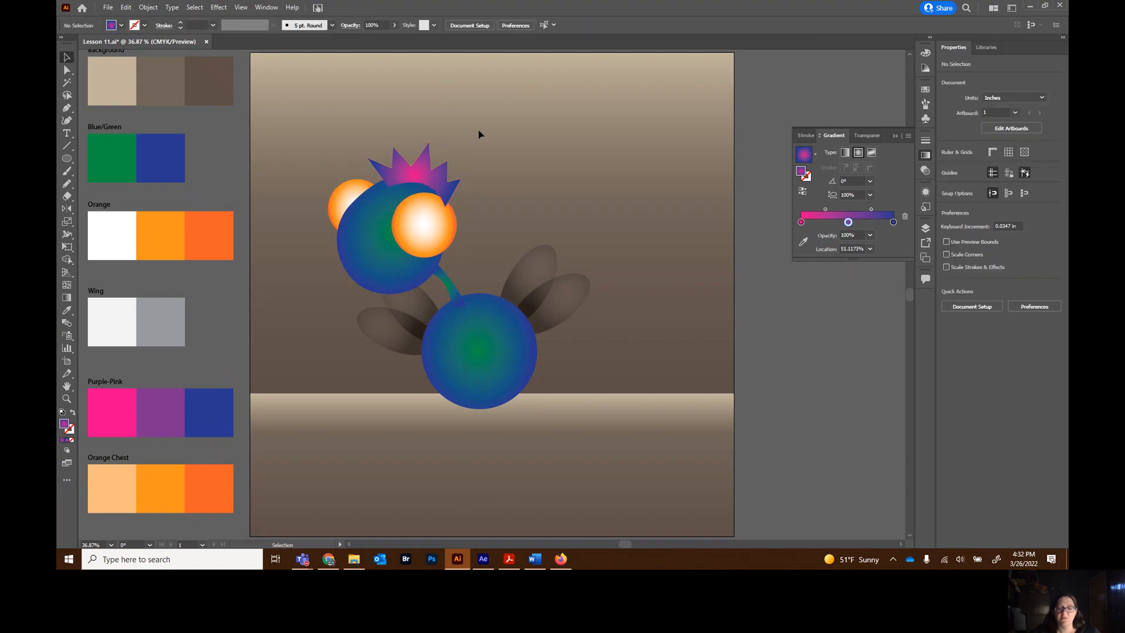
key(ctrl+1)
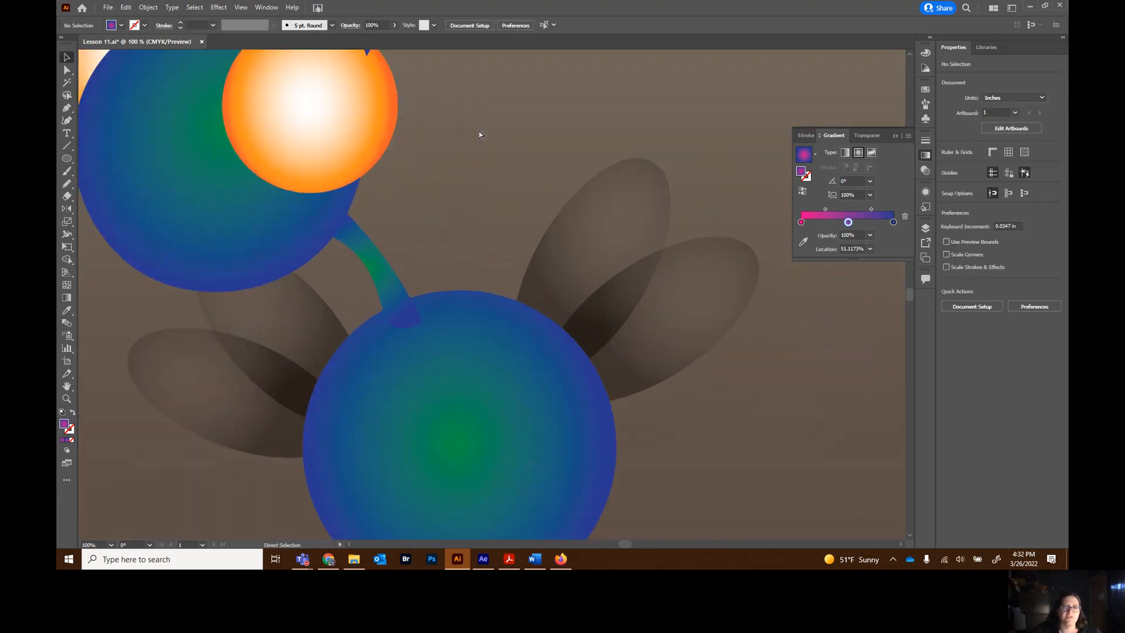
scroll(435, 328, up, 8)
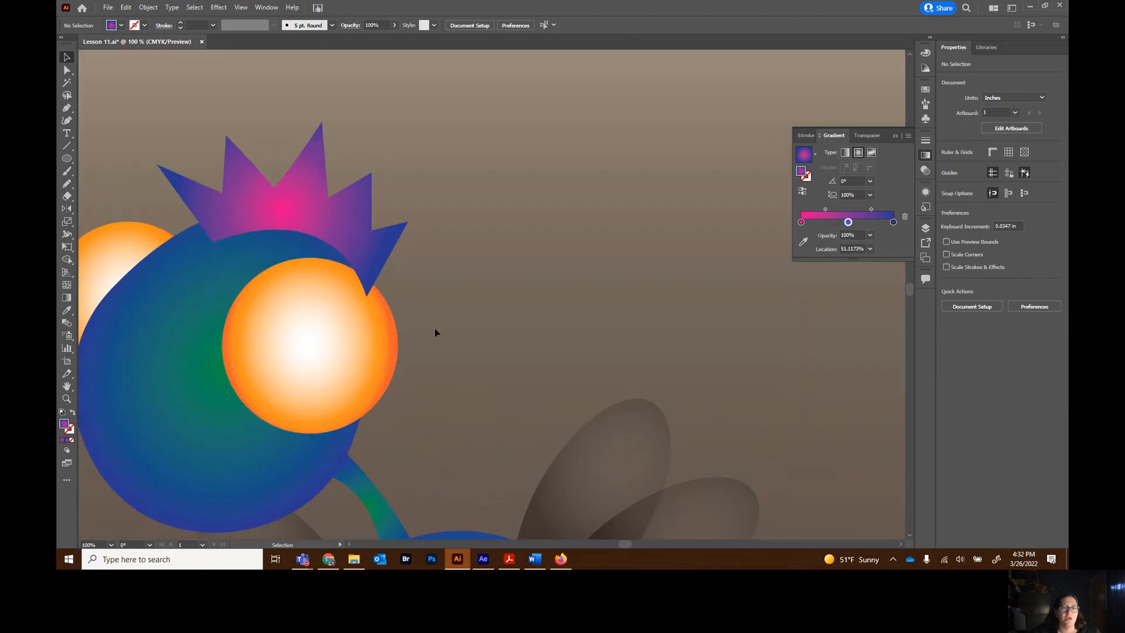
drag(628, 546, 621, 546)
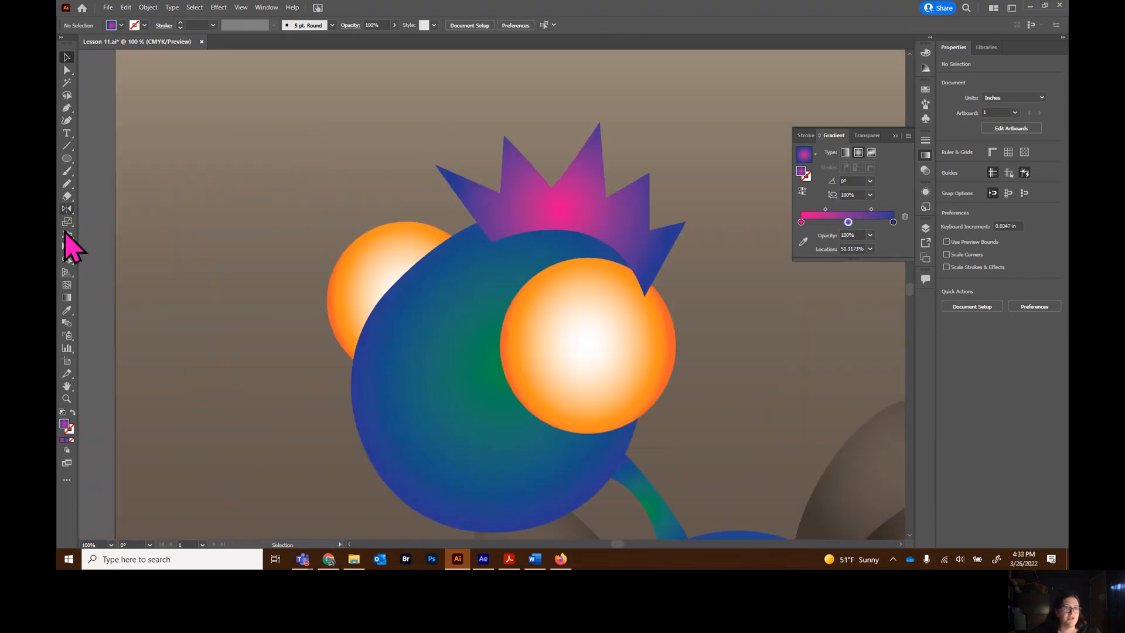
Draw a thin triangular facet with the Pen tool along the outer left edge of the crown's first spike, closing it at its start
click(67, 108)
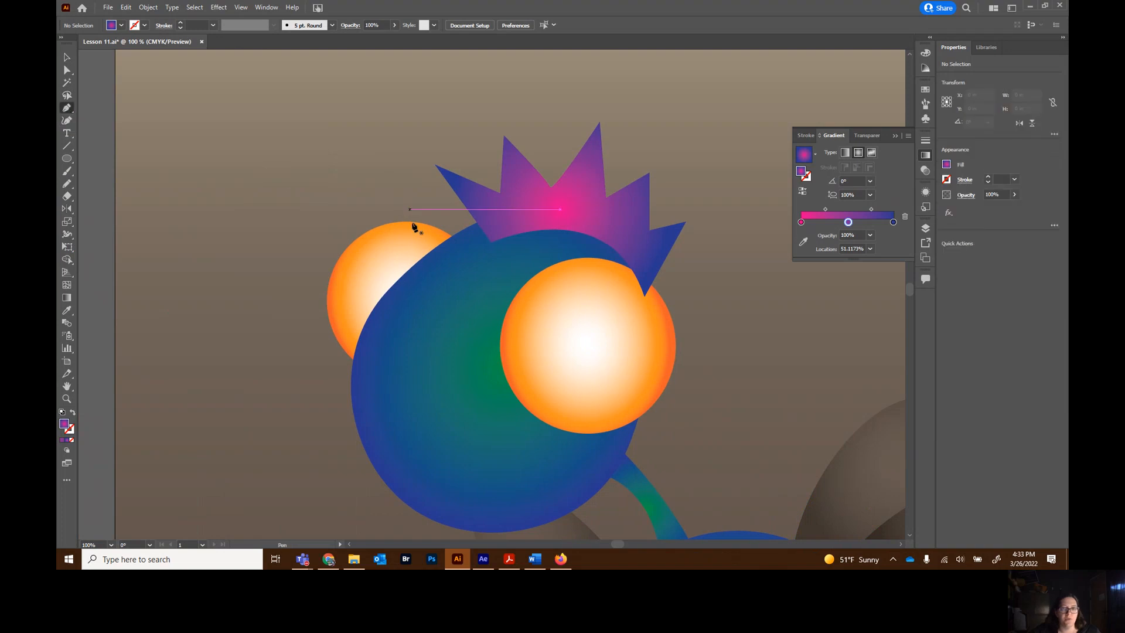
click(491, 241)
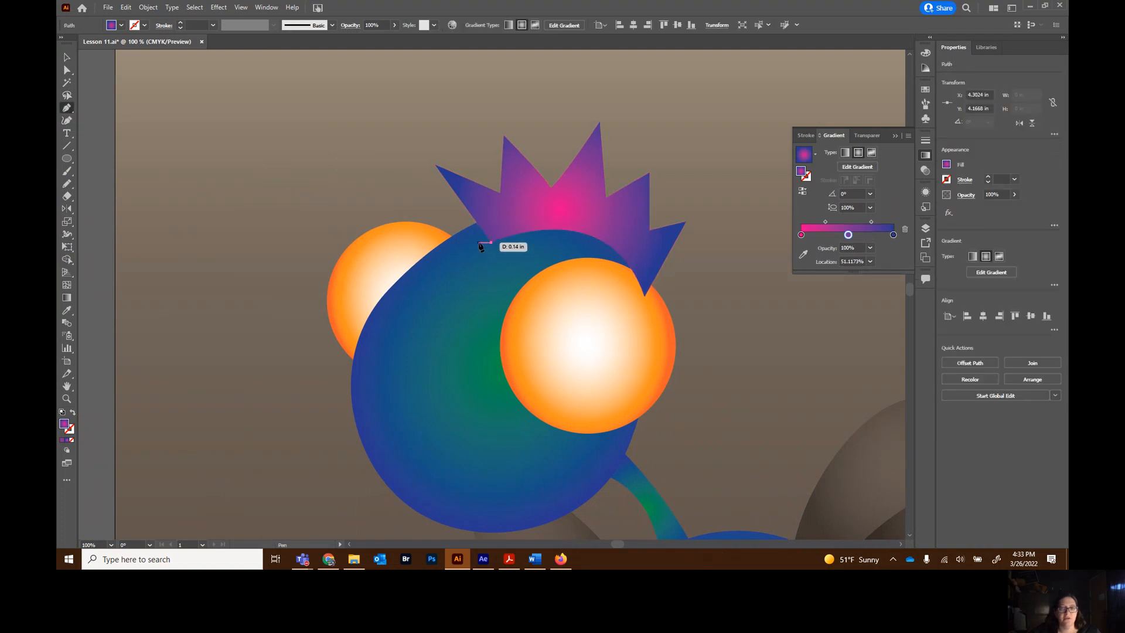
click(476, 237)
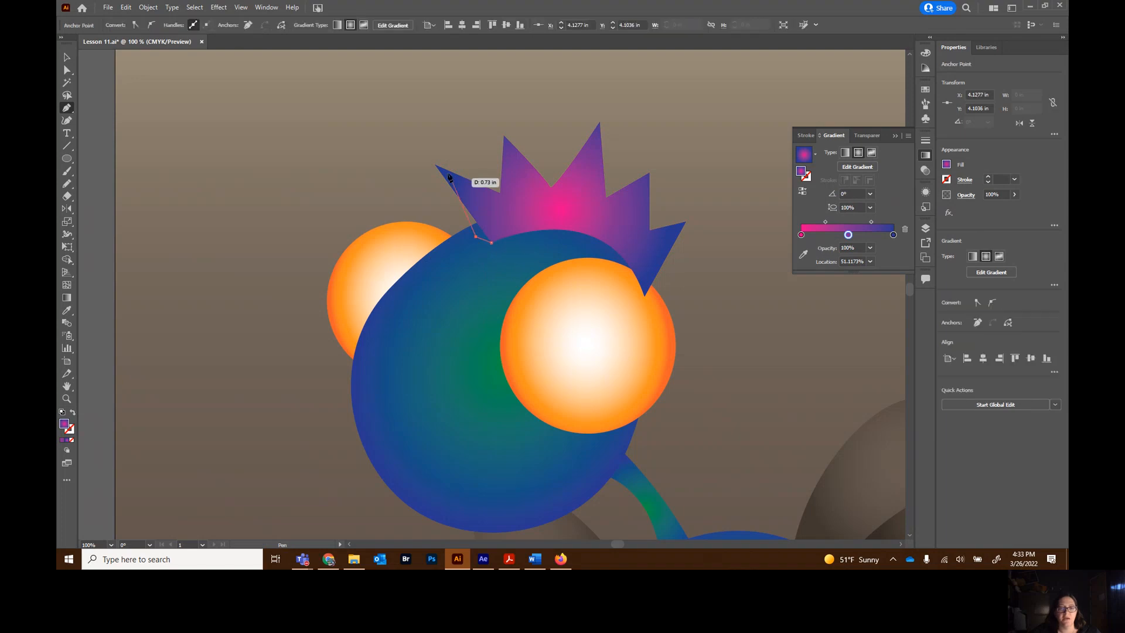
click(435, 166)
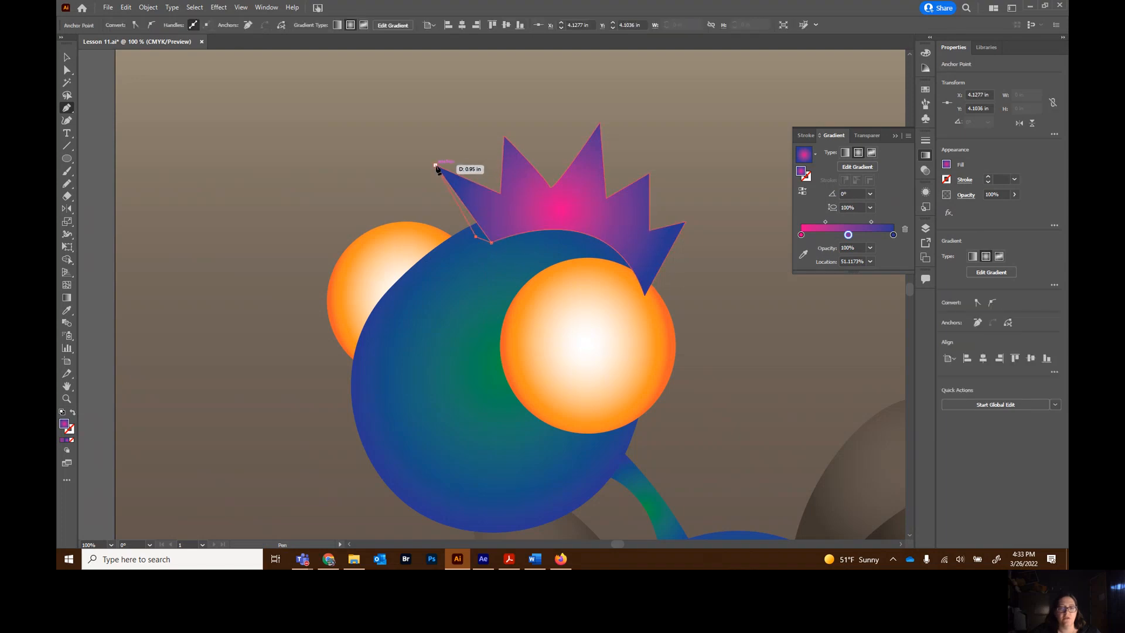
click(491, 242)
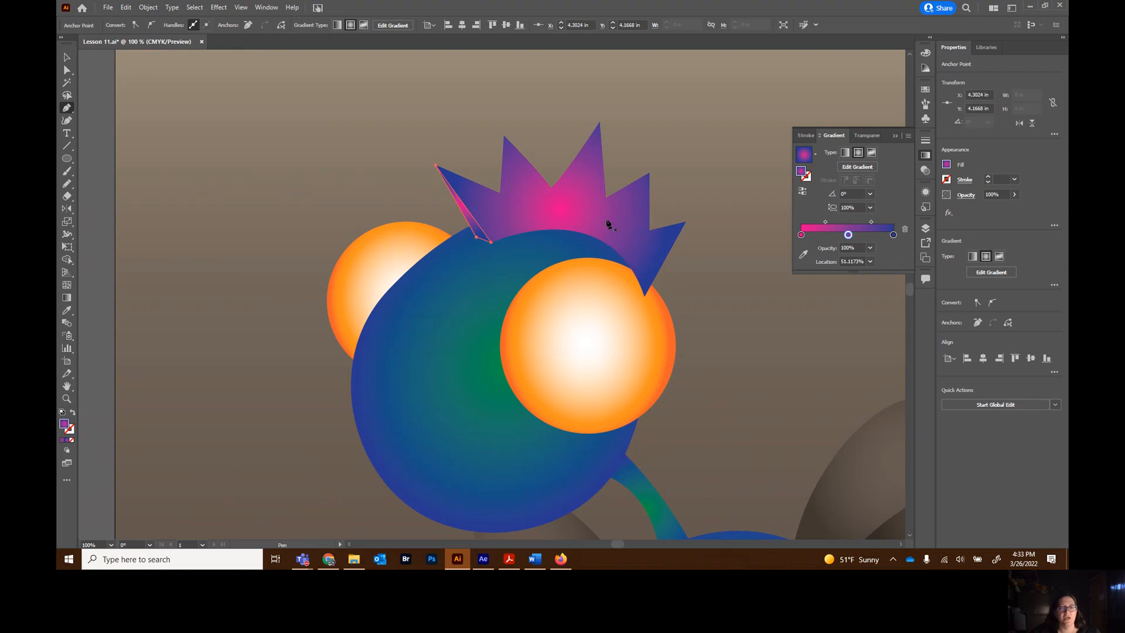
Draw a closed narrow triangular facet along the left edge of the crown's second spike
click(500, 194)
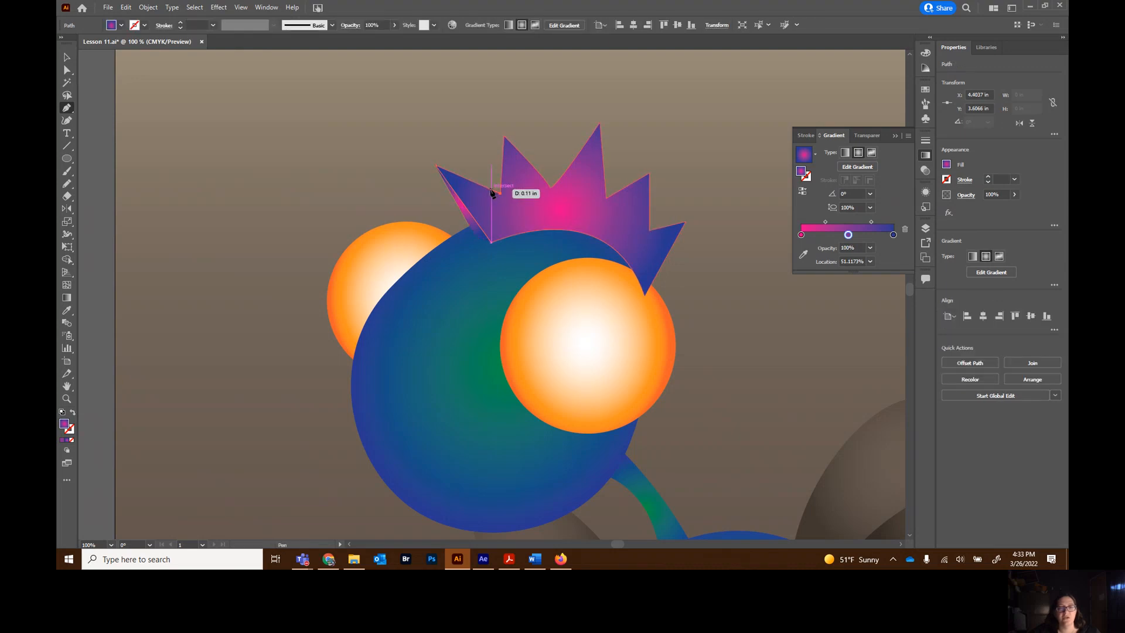
click(493, 193)
click(504, 136)
click(501, 193)
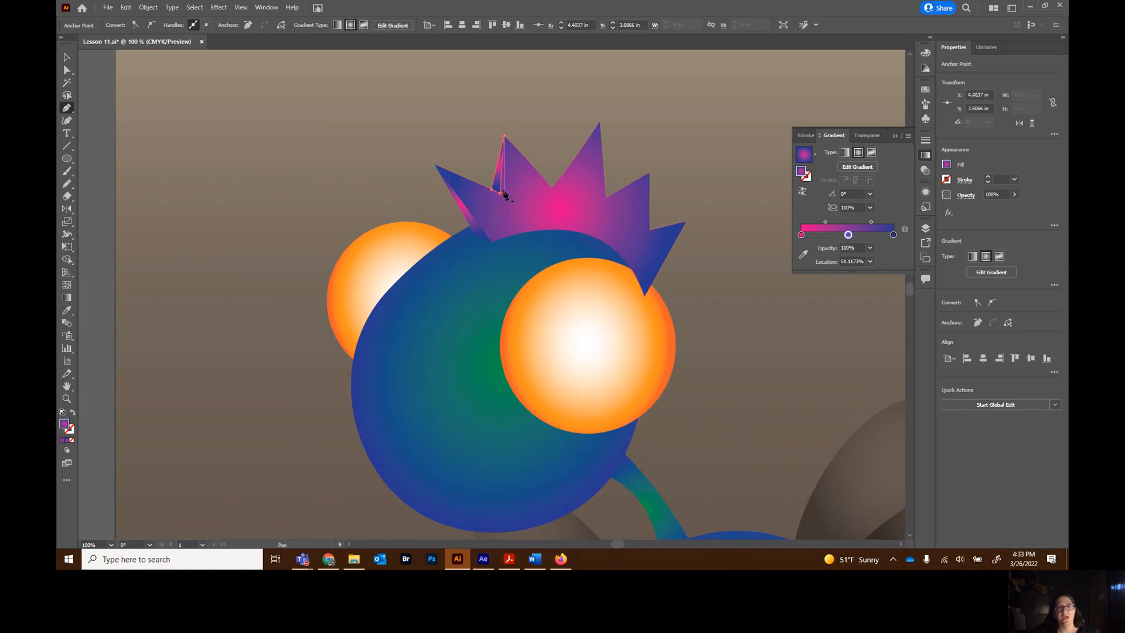
click(550, 188)
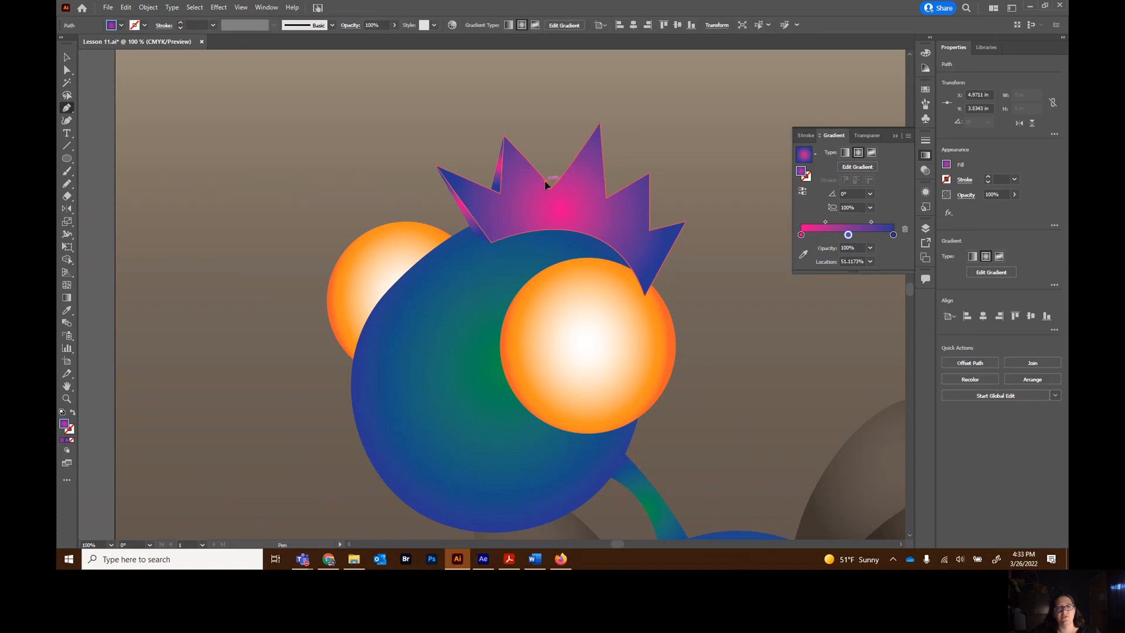
click(600, 123)
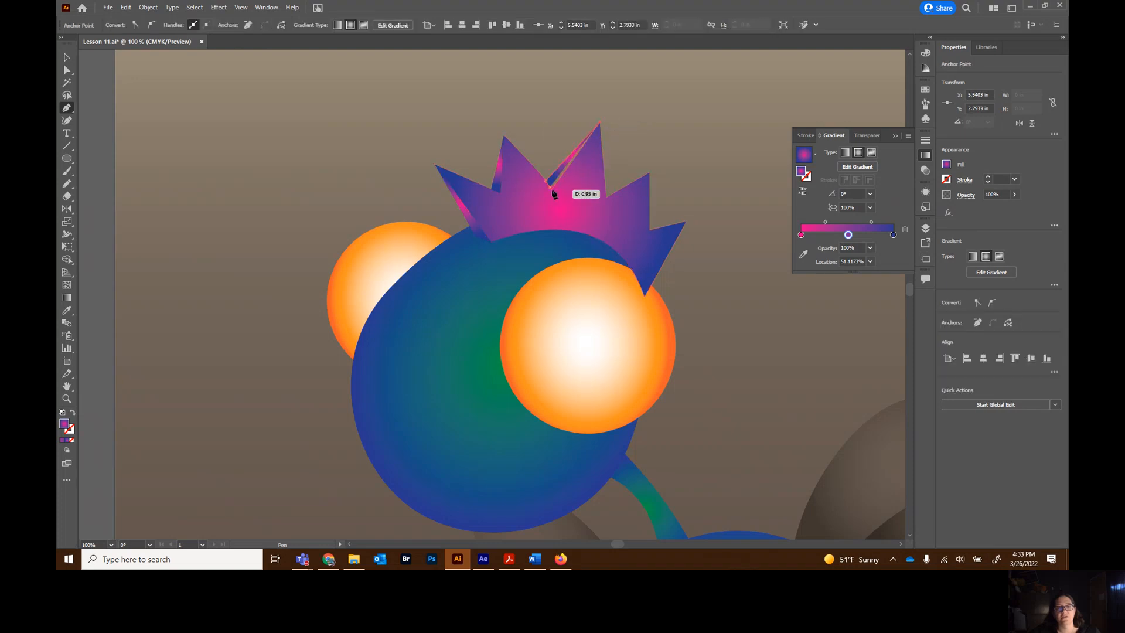
click(550, 188)
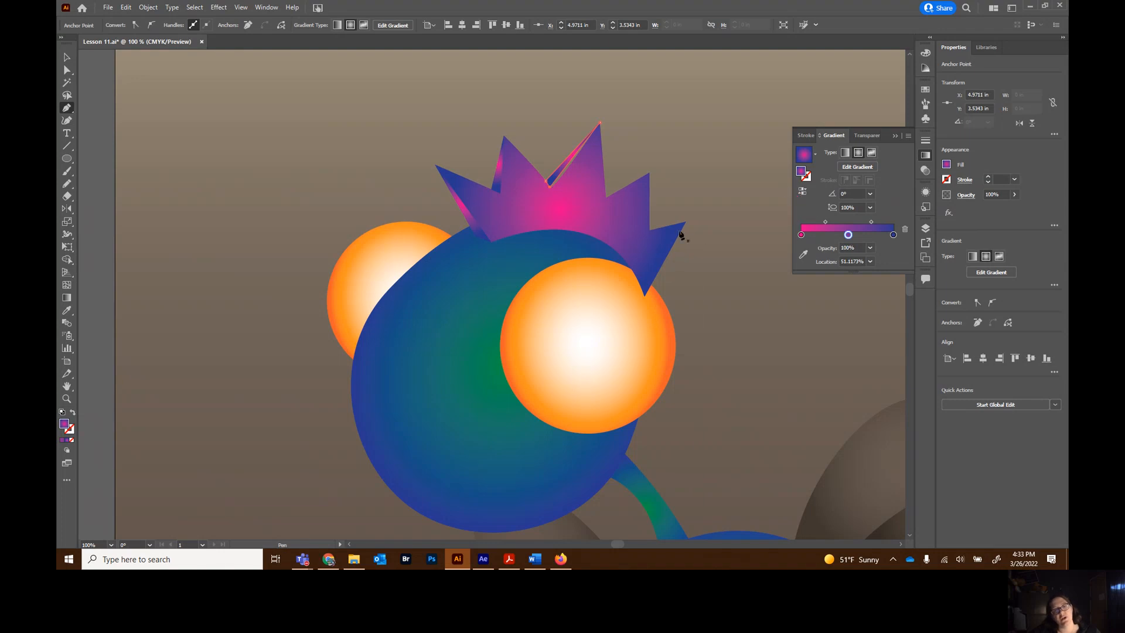
key(ctrl+z)
key(ctrl+z)
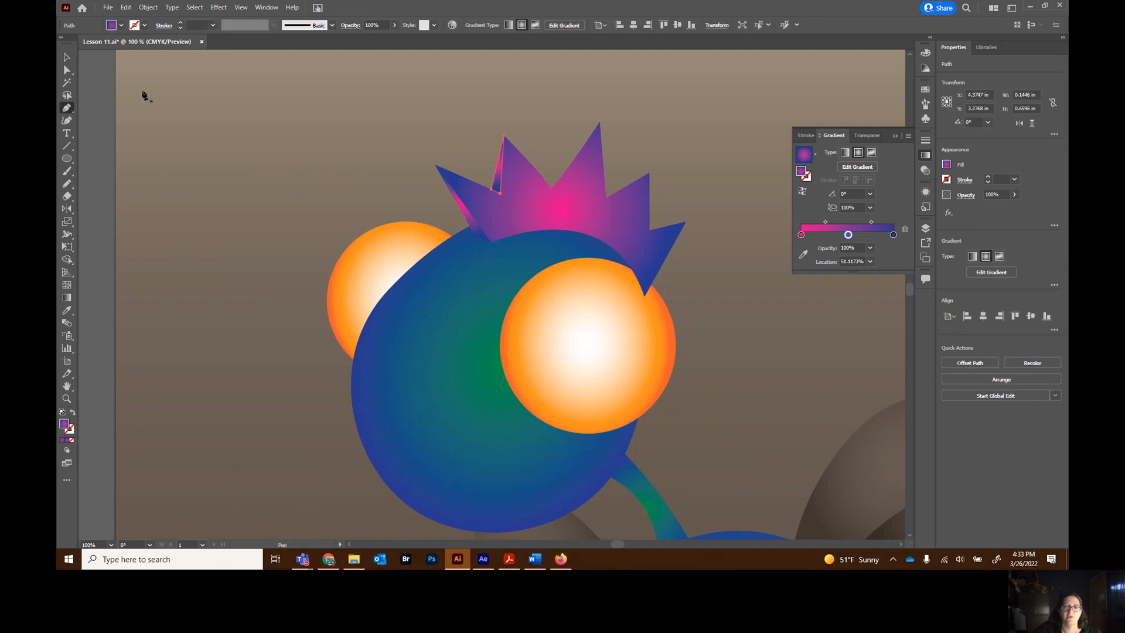
Draw a closed narrow triangular facet along the left edge of the crown's third, tallest spike
click(550, 188)
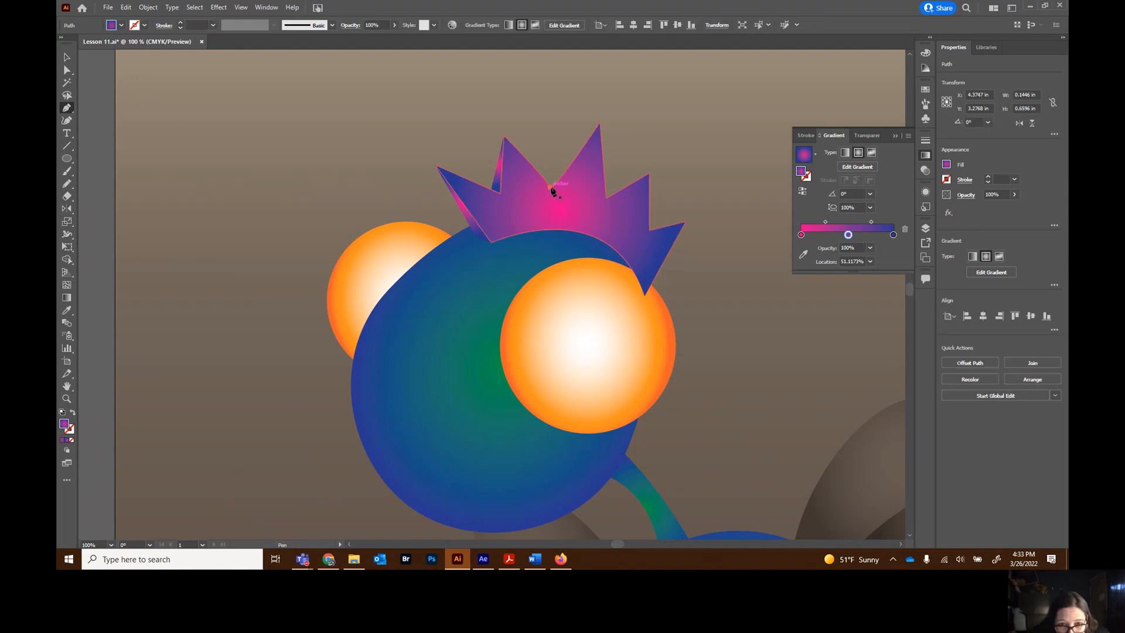
click(601, 125)
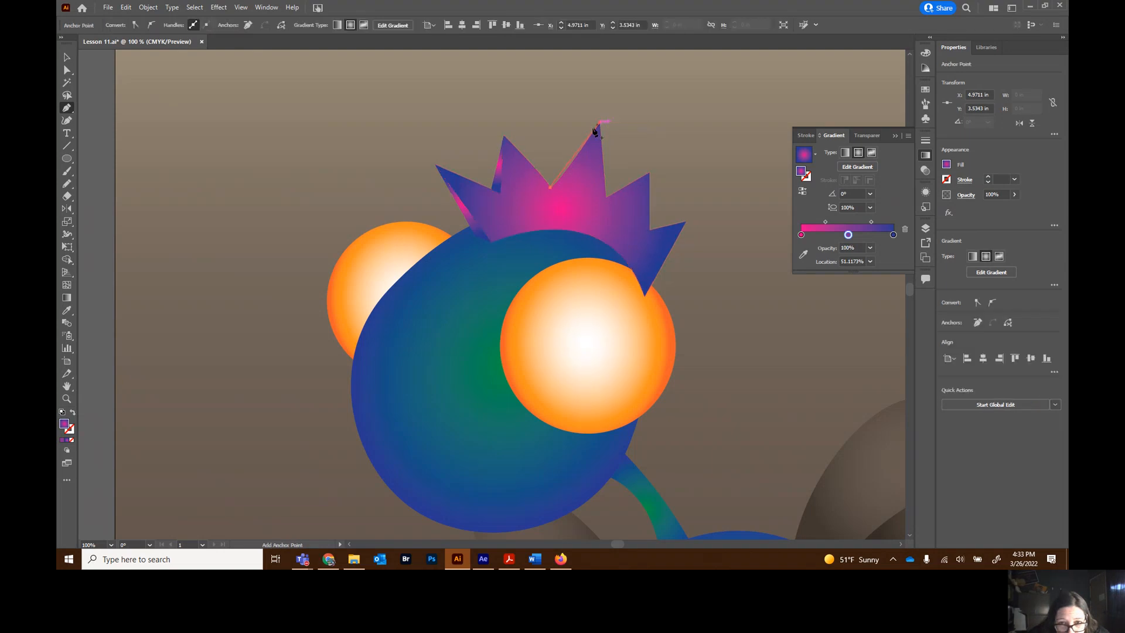
click(548, 186)
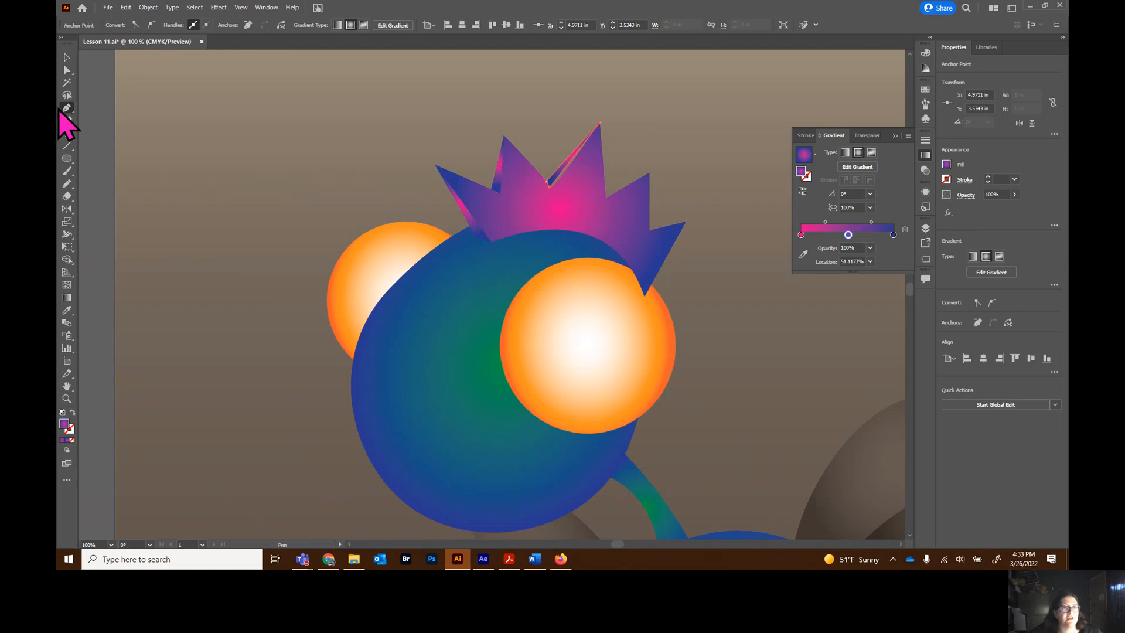
Try to nudge the anchor point at the base of the third spike with Direct Selection, undo the shifts and deselect
click(67, 71)
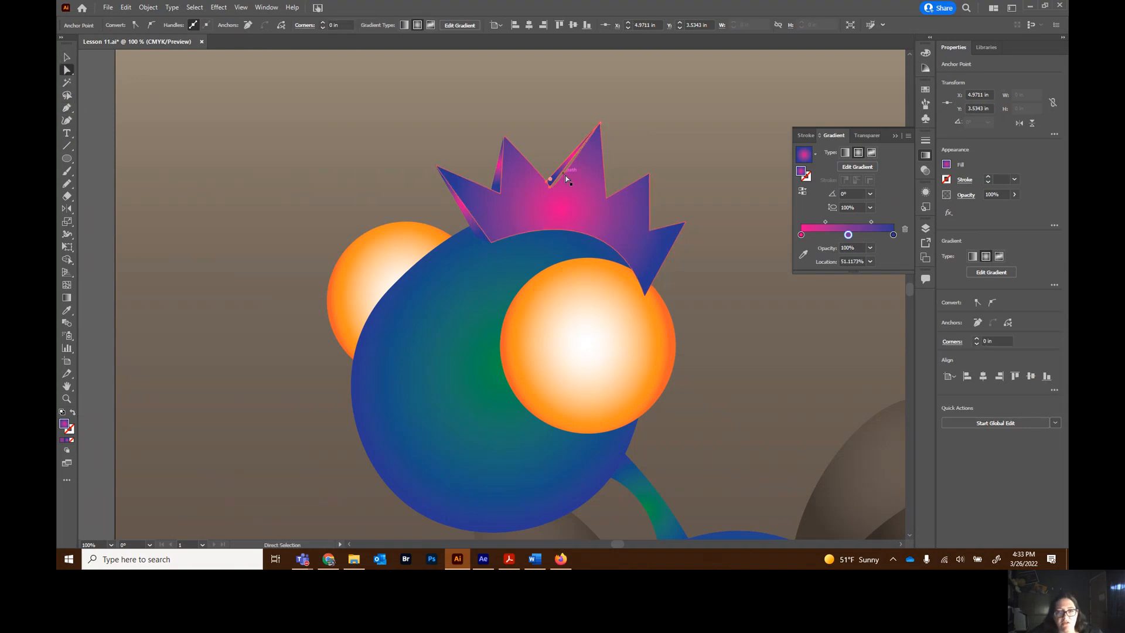
drag(551, 188, 551, 191)
click(579, 163)
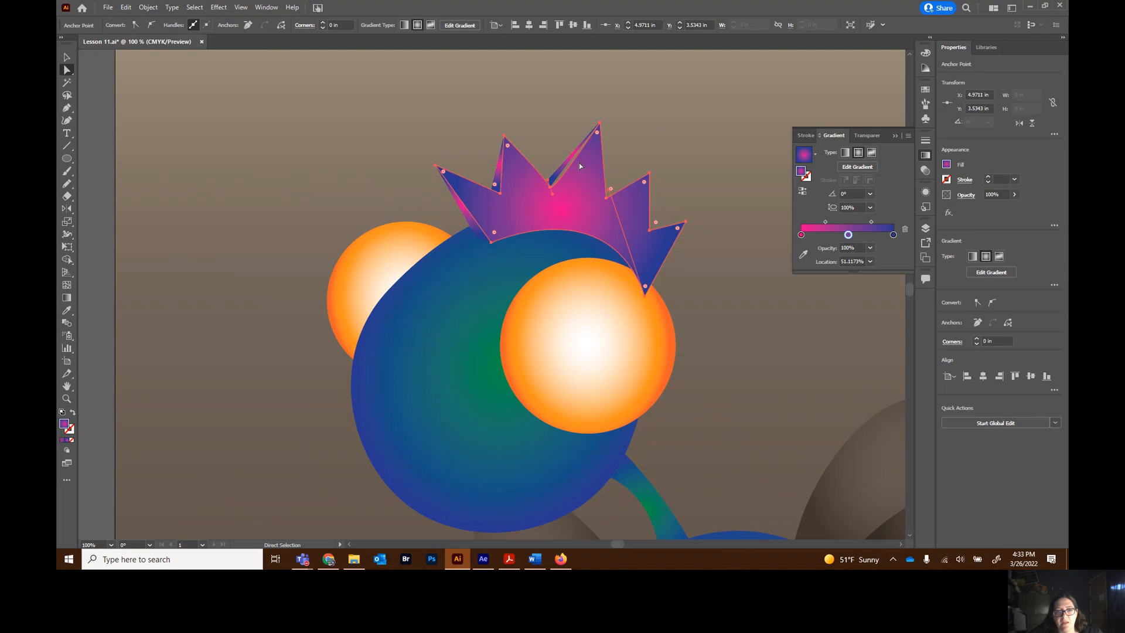
click(554, 192)
click(557, 187)
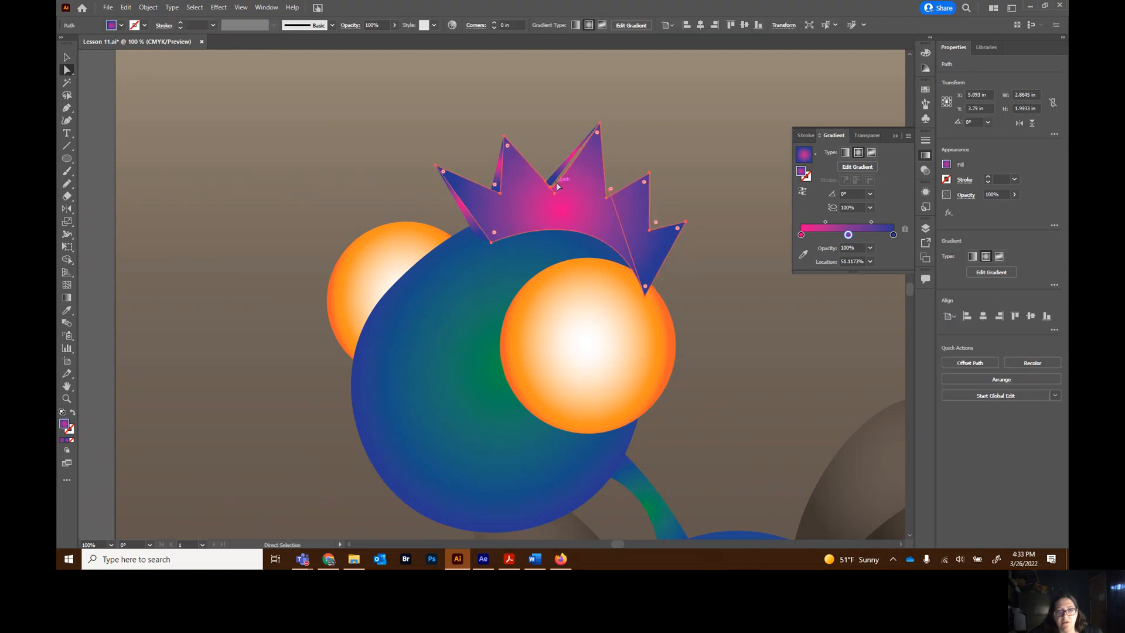
drag(557, 186, 555, 185)
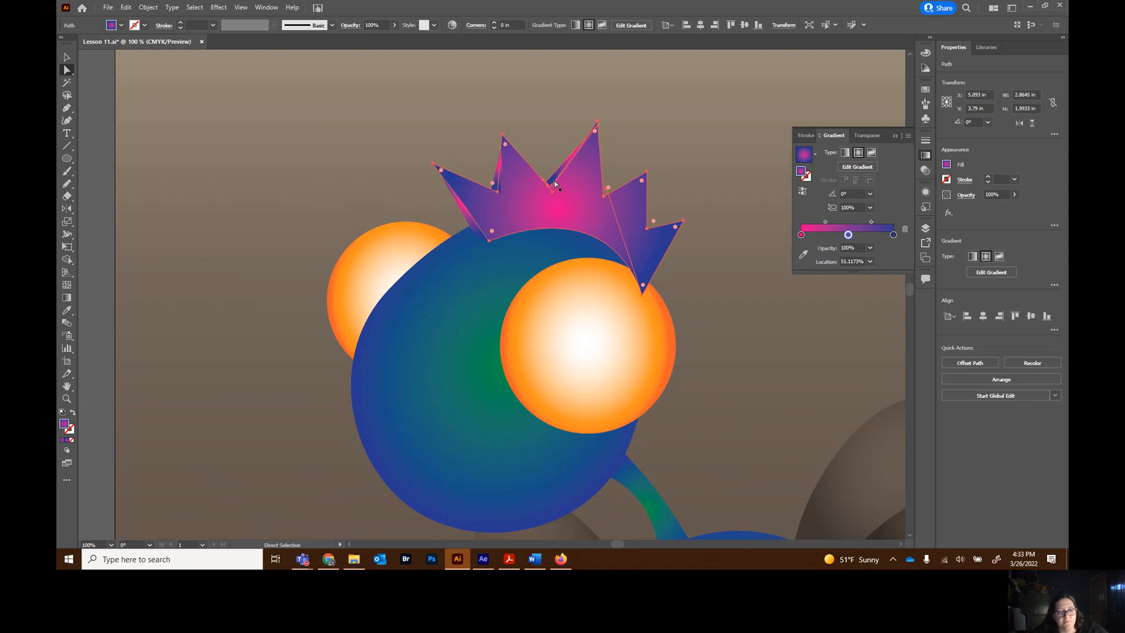
key(ctrl+z)
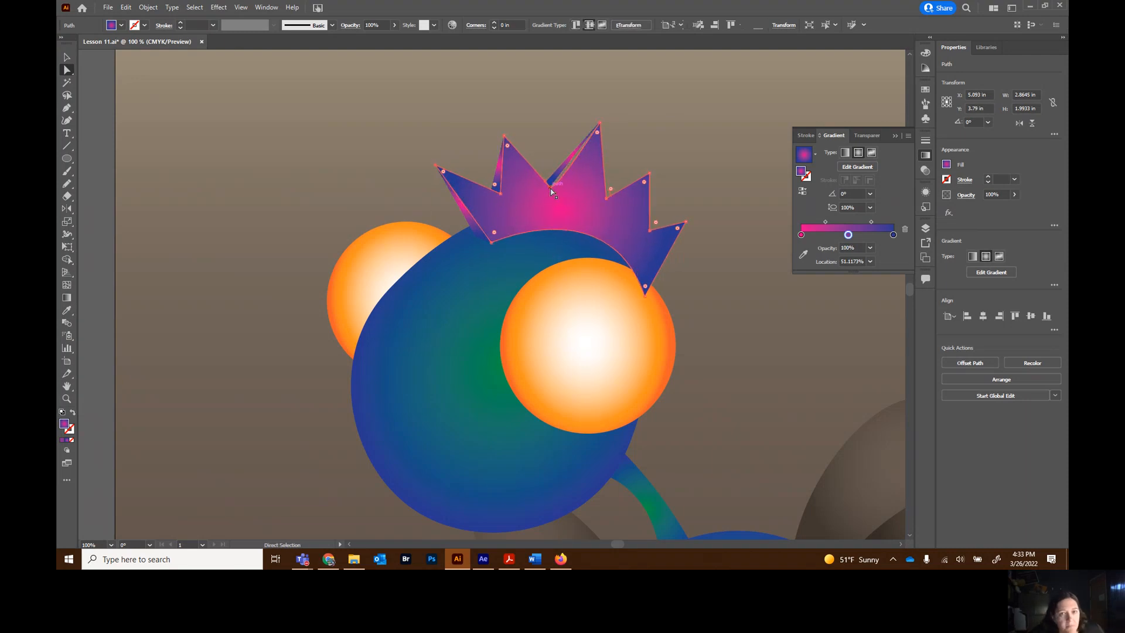
click(553, 187)
key(ctrl+z)
click(660, 150)
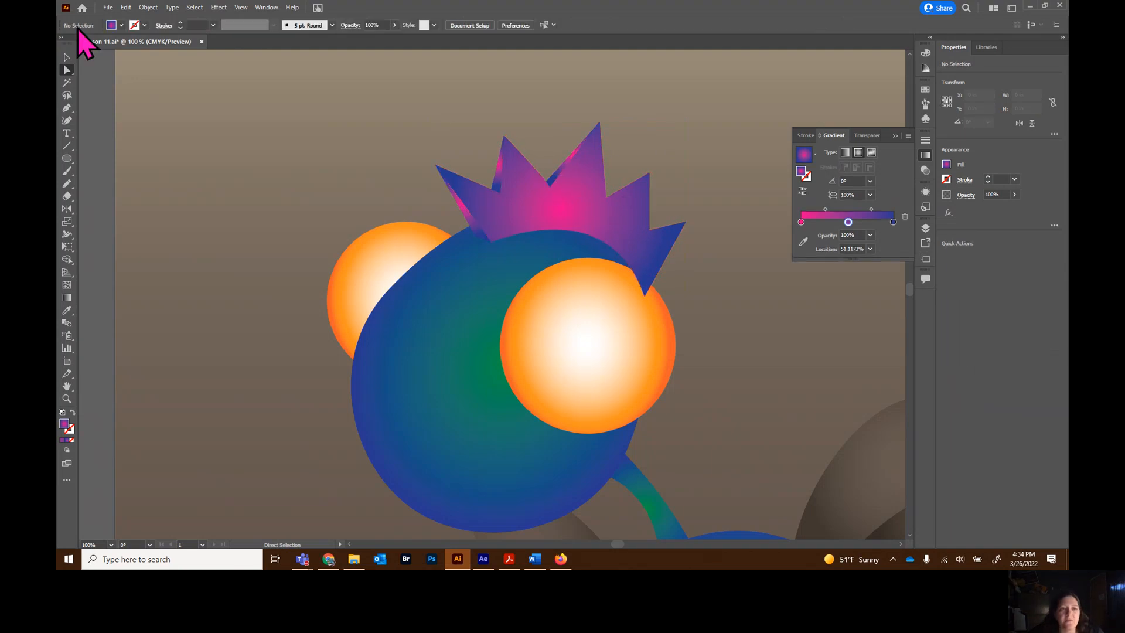
Draw a closed narrow triangular facet with the Pen tool along the upper left edge of the crown's fourth spike
click(67, 108)
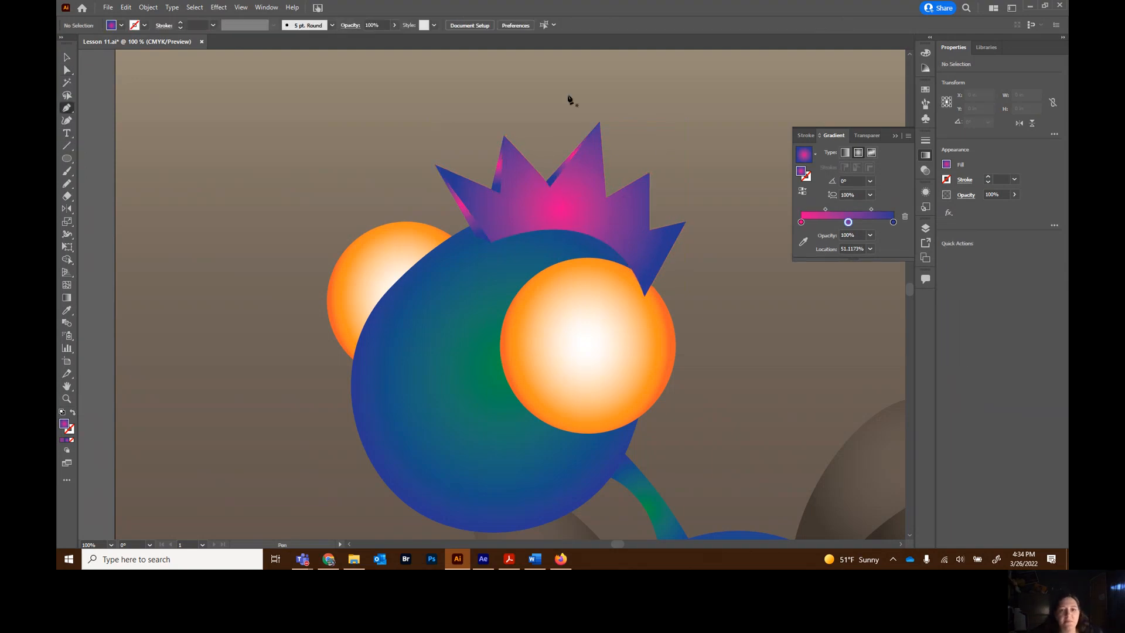
click(606, 199)
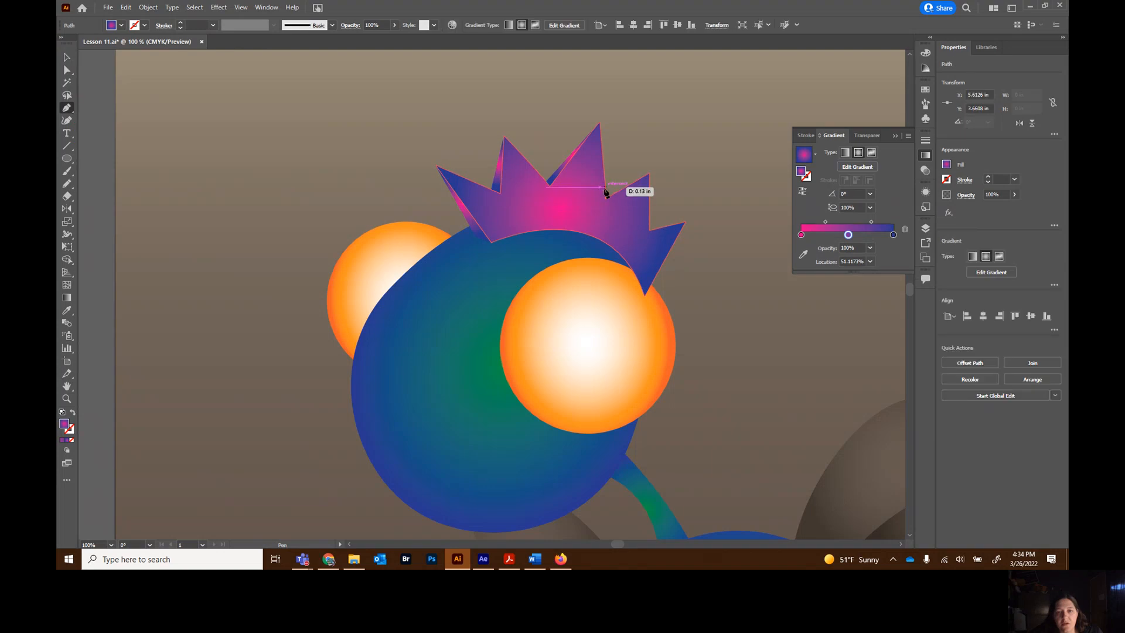
click(620, 183)
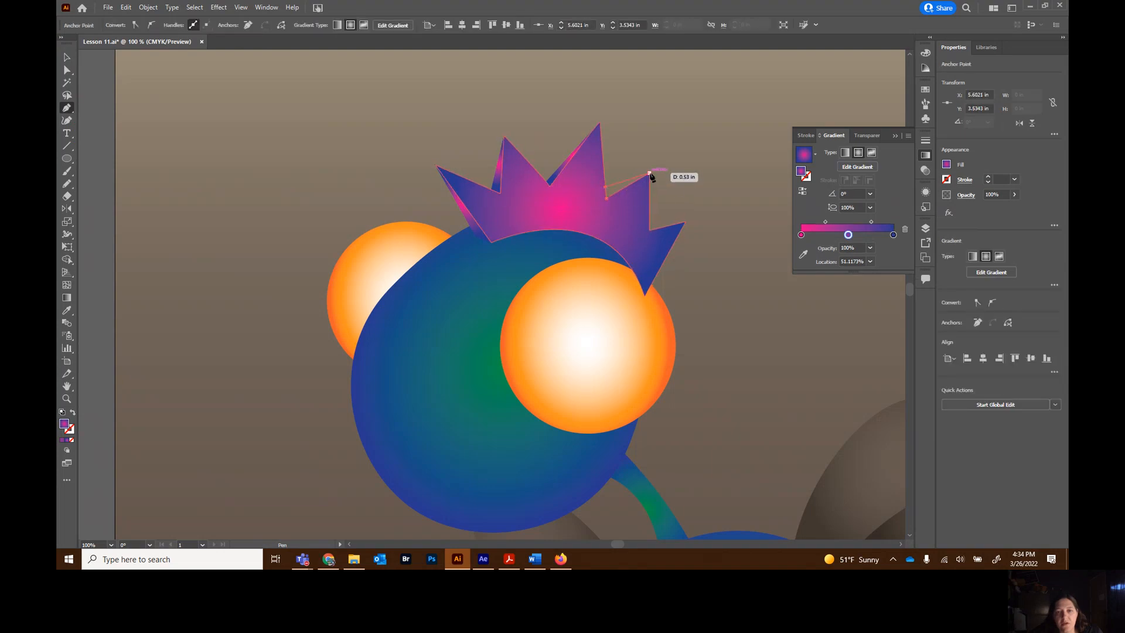
click(649, 198)
click(606, 198)
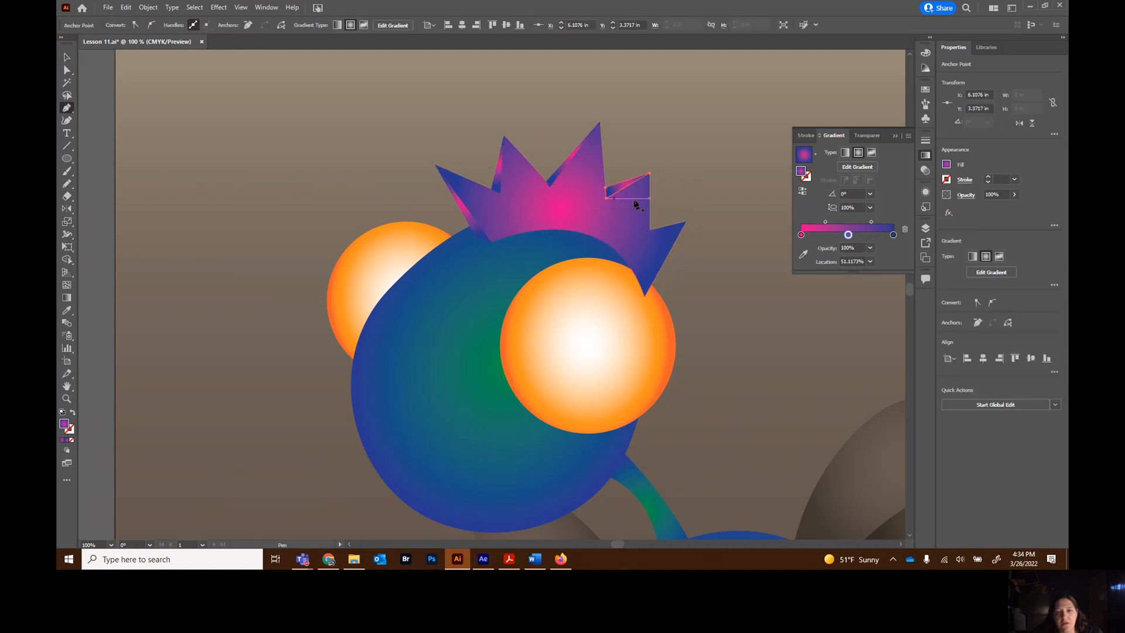
Draw a closed triangular facet along the upper edge of the crown's fifth spike and undo the stray anchor point in the background
click(650, 229)
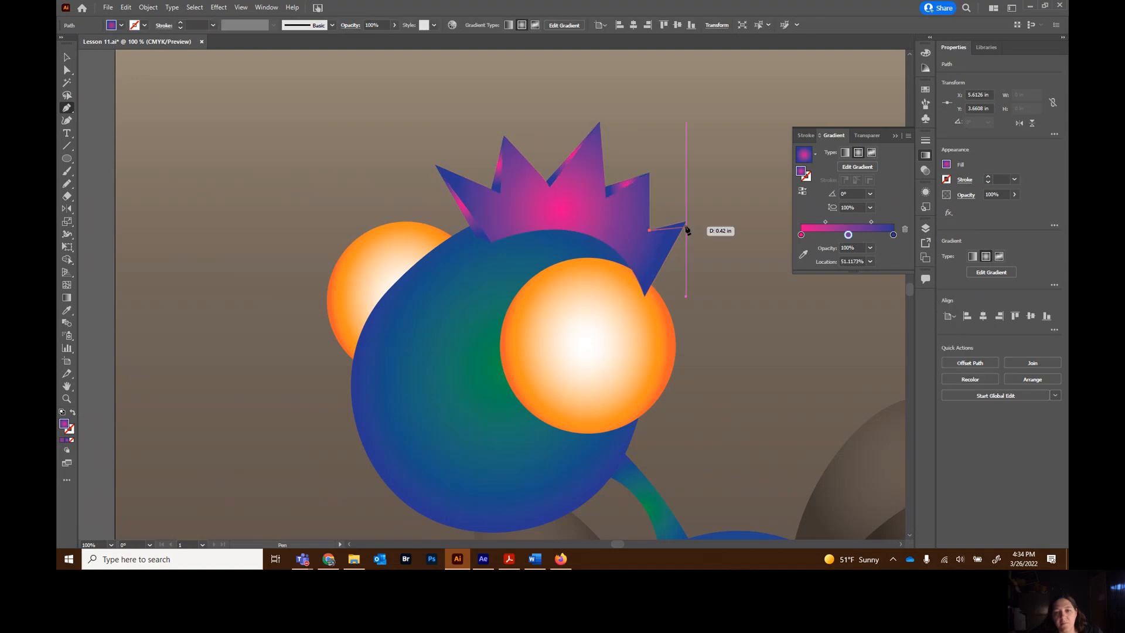
click(650, 222)
click(649, 231)
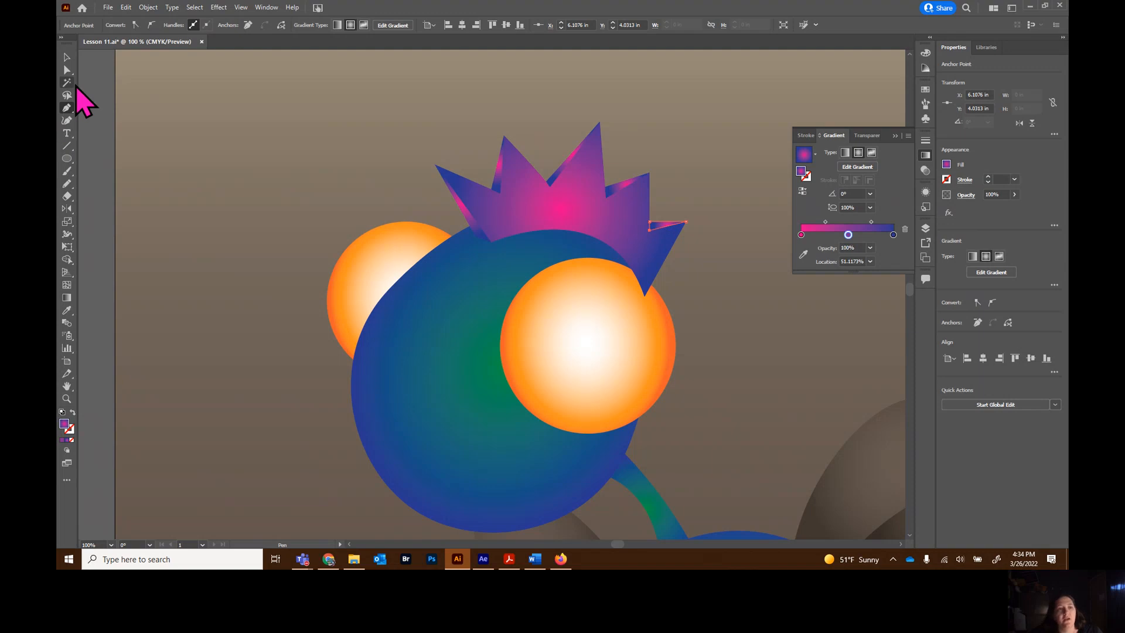
click(252, 175)
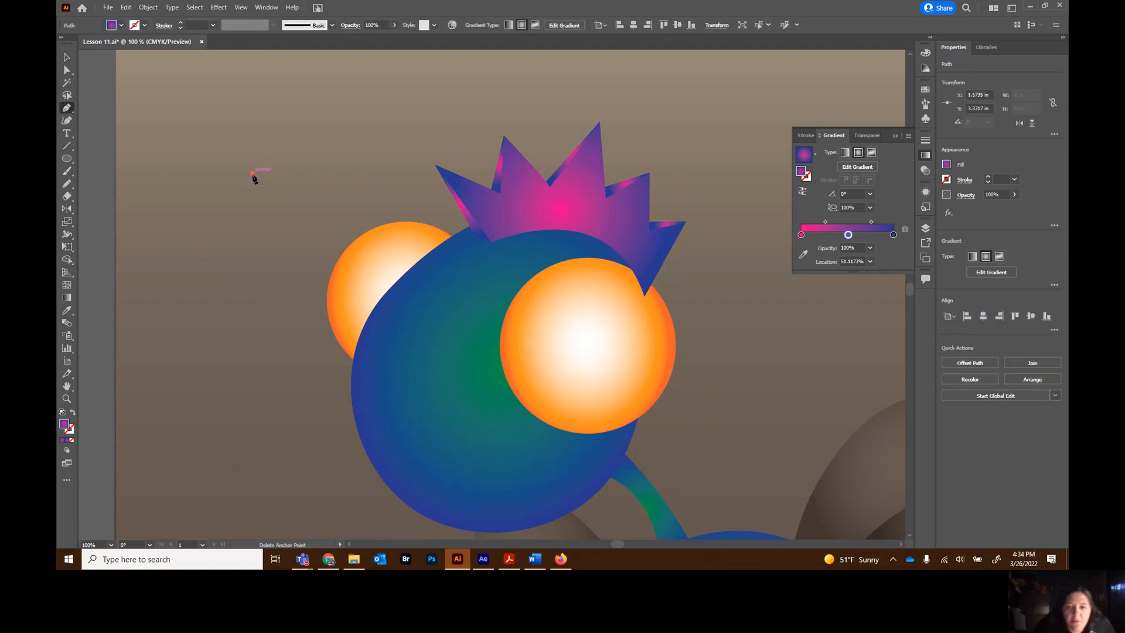
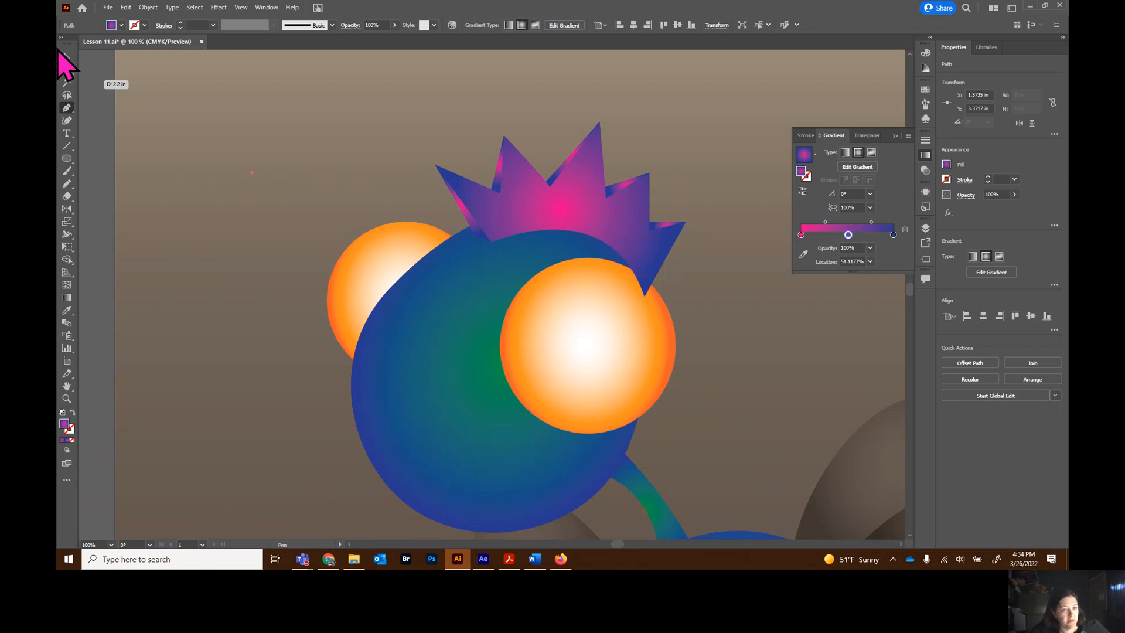
key(ctrl+z)
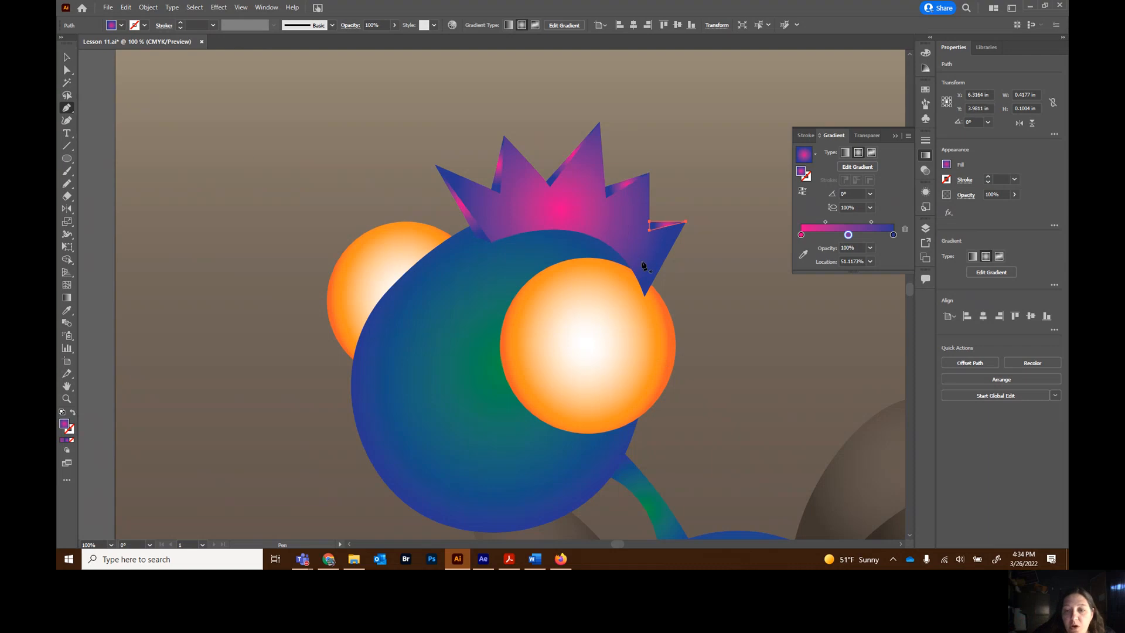
Within the Head layer, stack the front eye ellipse above the crown path and all its facets
click(927, 231)
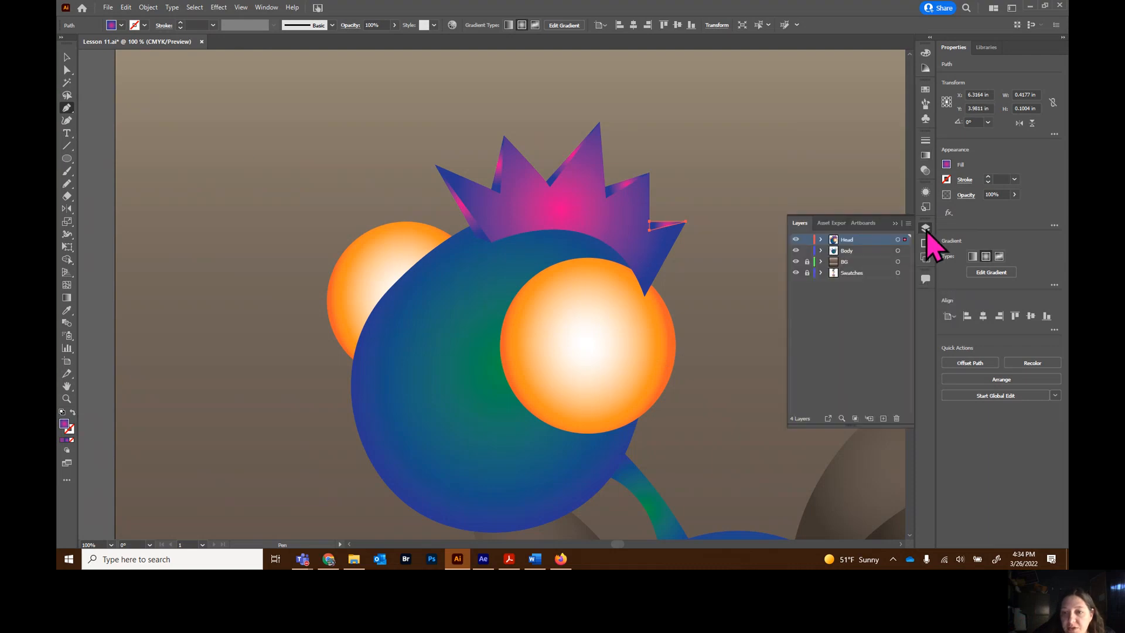
click(822, 241)
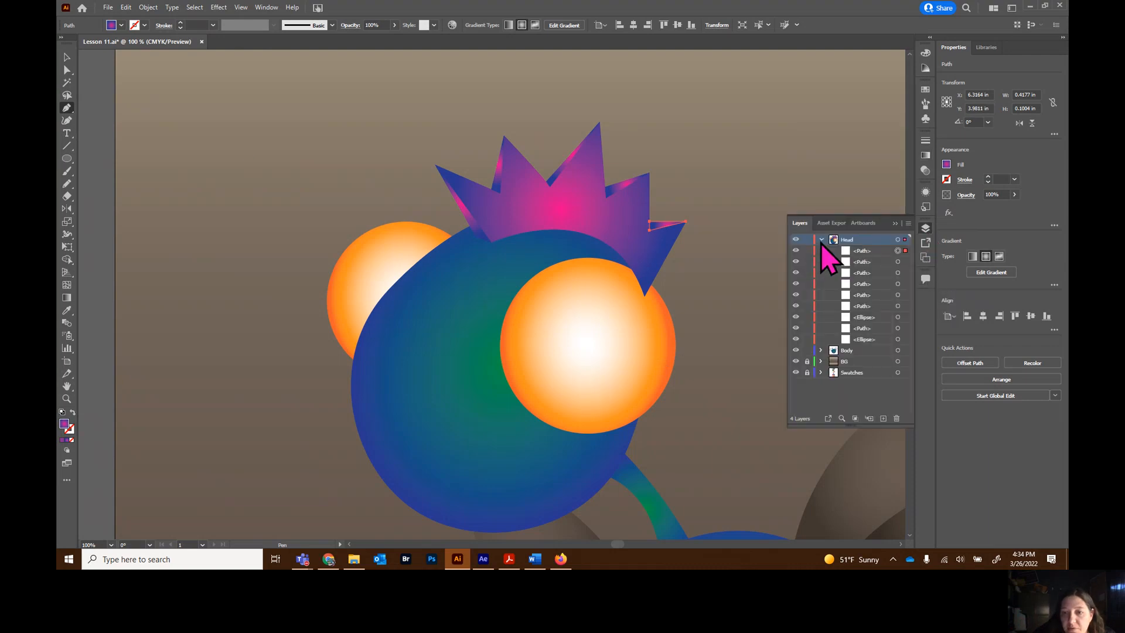
click(870, 252)
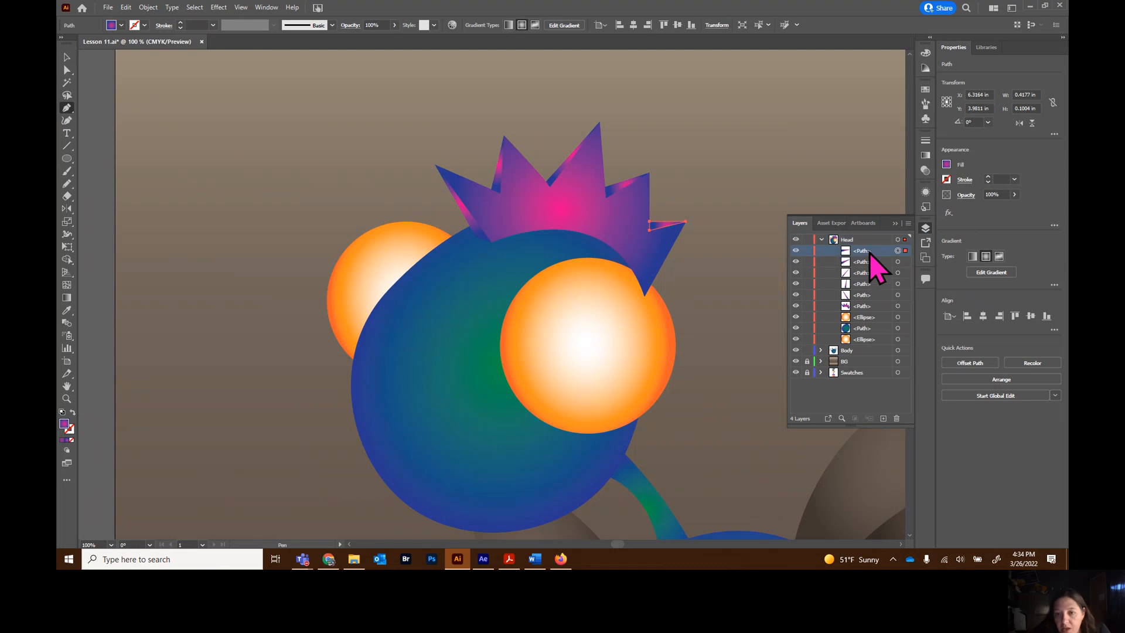
shift+click(870, 306)
drag(874, 307, 872, 327)
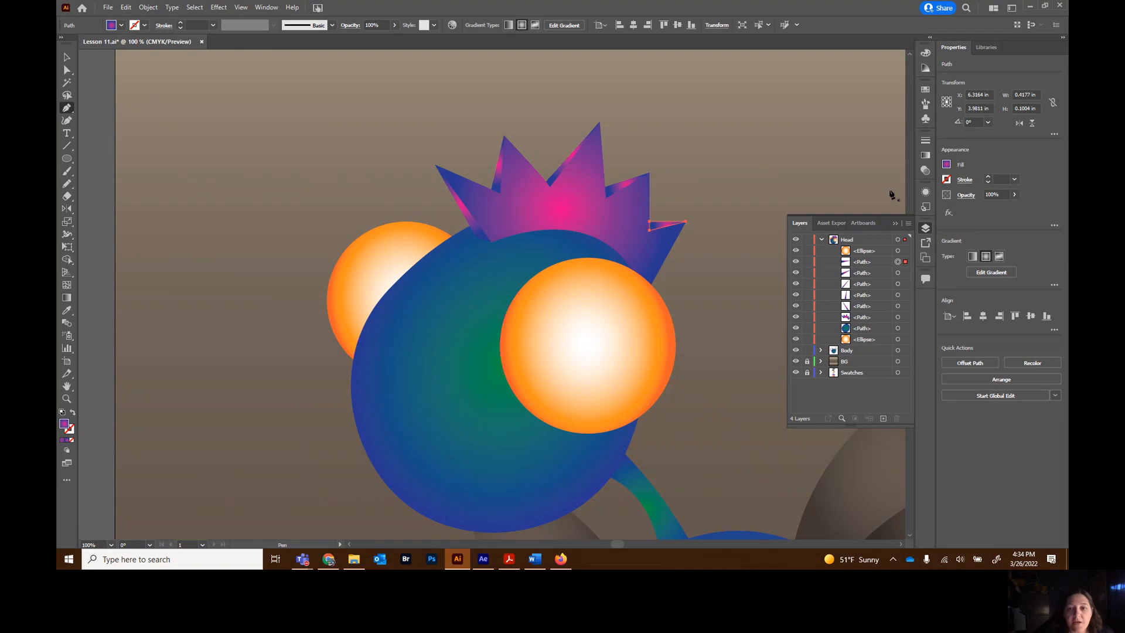
click(822, 240)
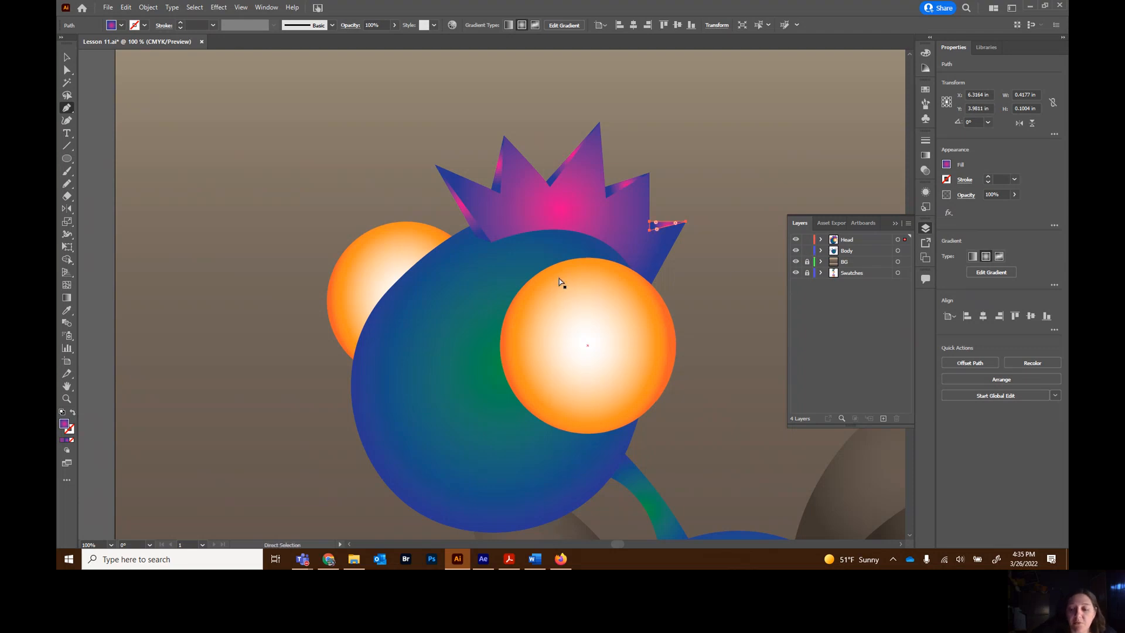
key(ctrl+plus)
key(ctrl+minus)
key(ctrl+minus)
key(ctrl+minus)
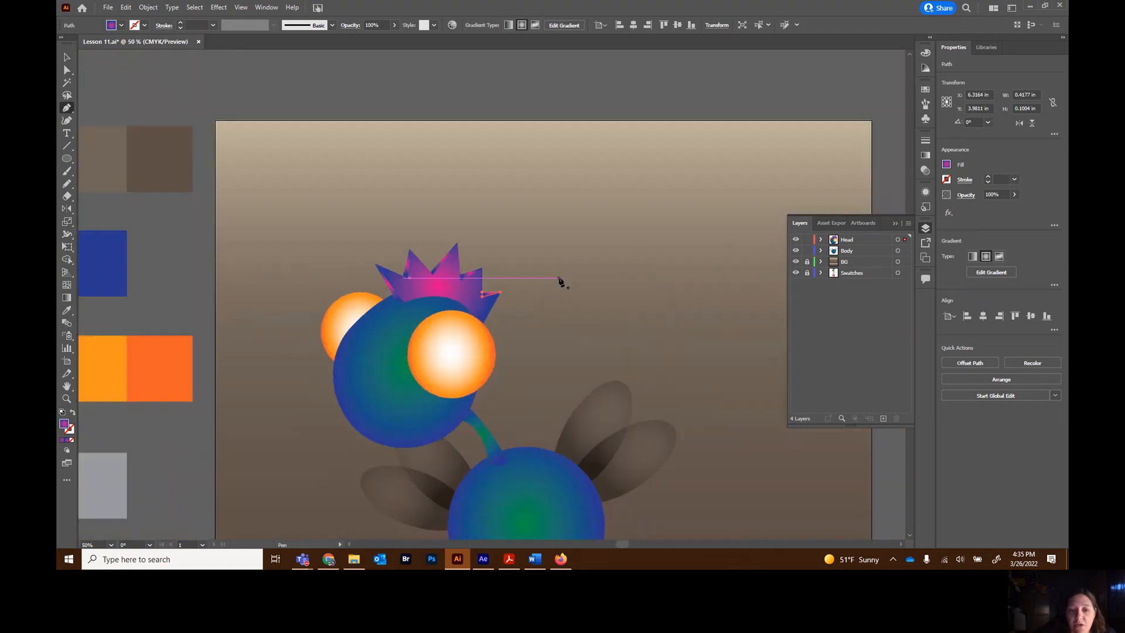
On the Body layer, draw a closed arm about 0.78 by 2.29 in with the Pencil at the body's upper right and apply the body's gradient
scroll(541, 359, down, 5)
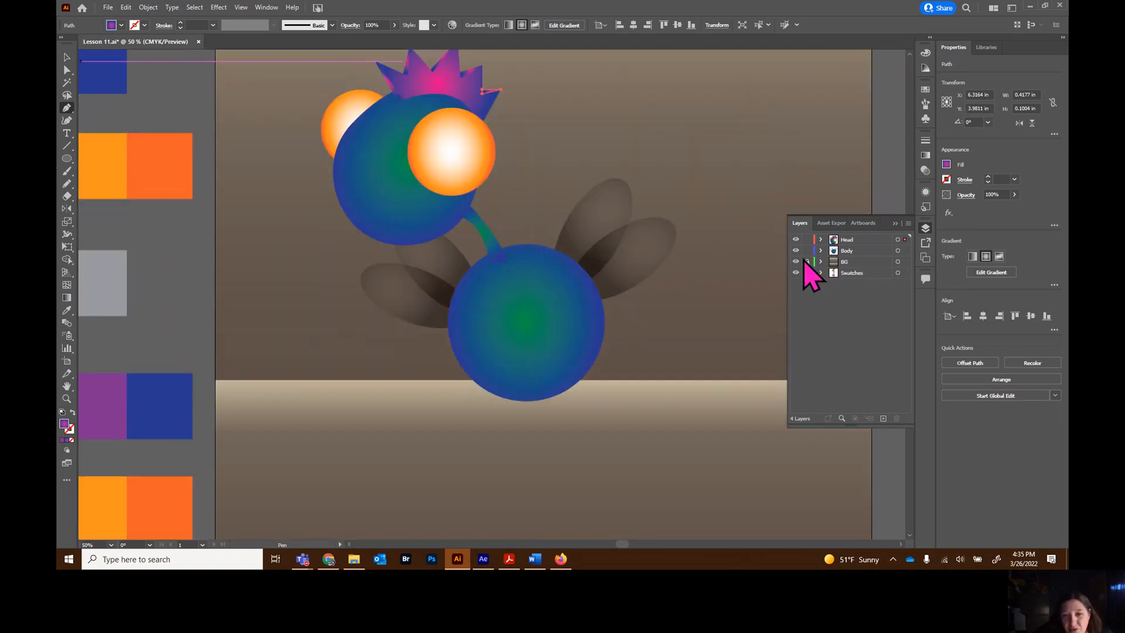
click(67, 184)
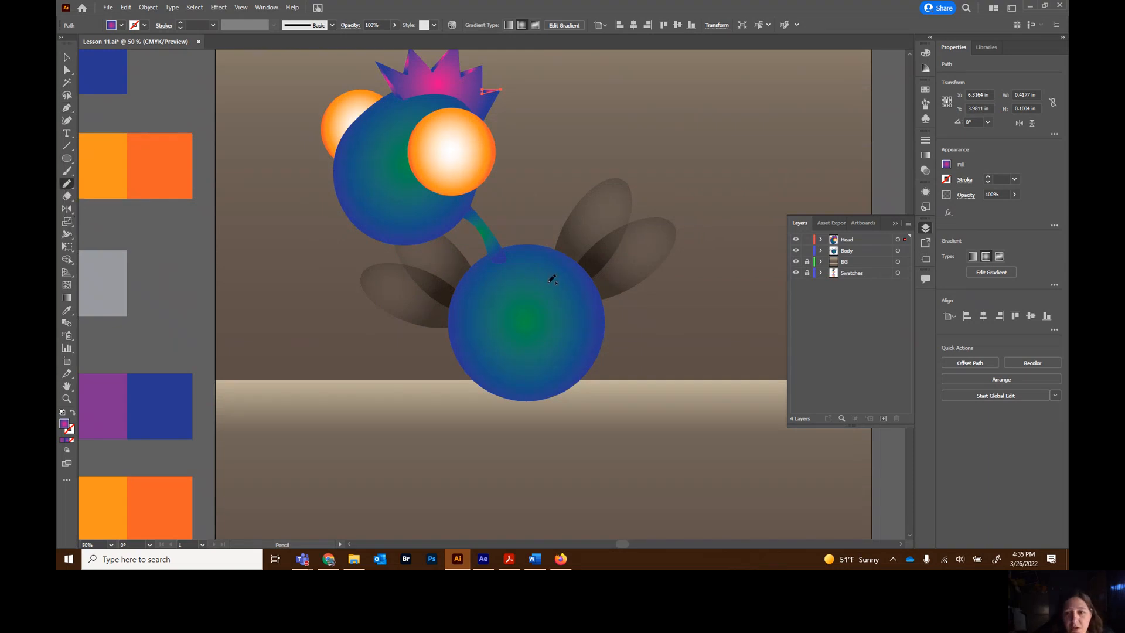
click(853, 252)
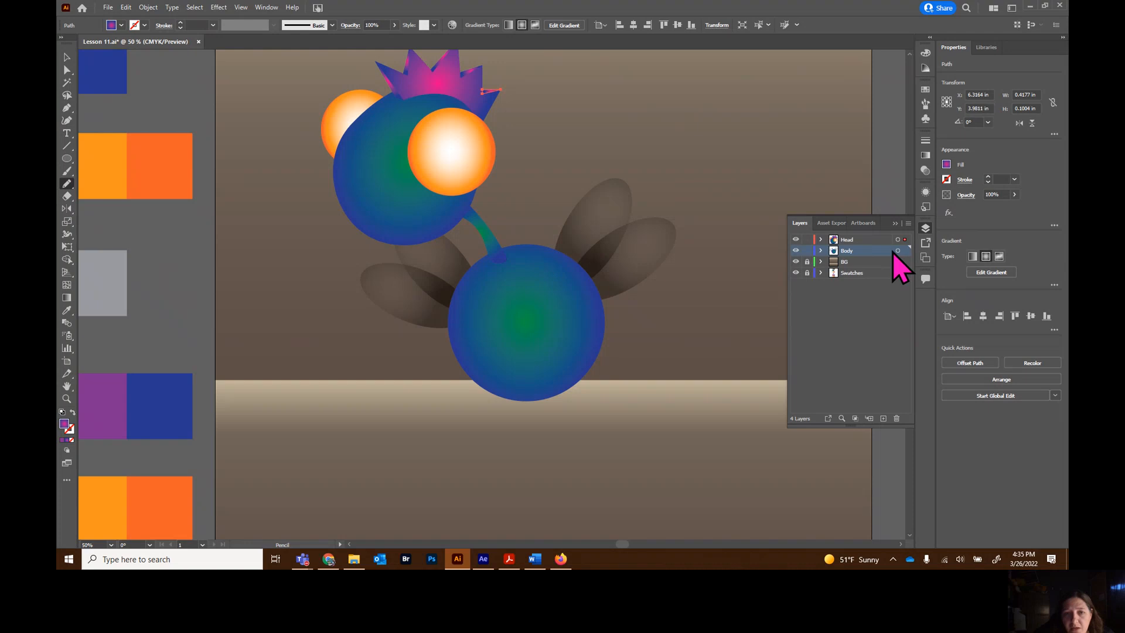
click(67, 56)
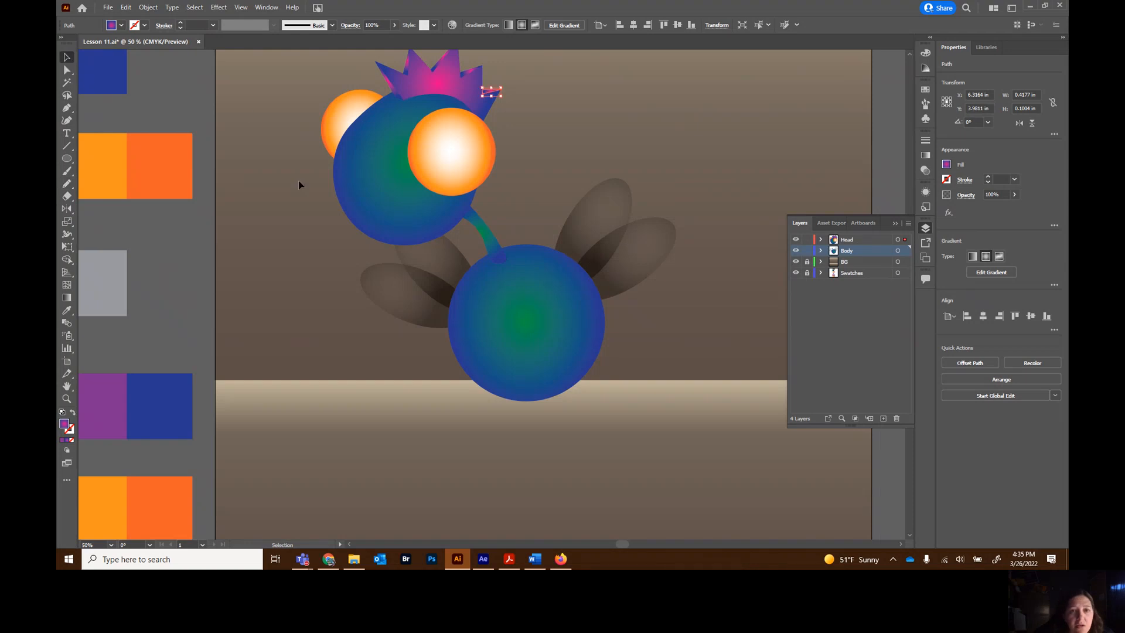
click(273, 258)
click(66, 183)
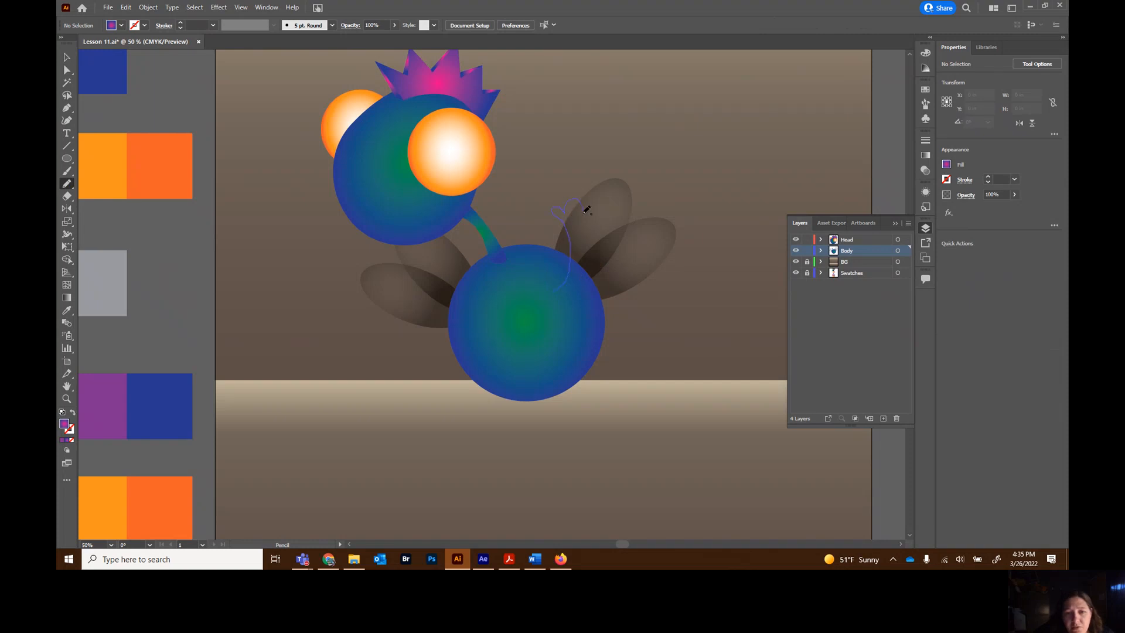
mouse_move(586, 244)
mouse_down()
mouse_move(586, 272)
mouse_move(556, 291)
mouse_up()
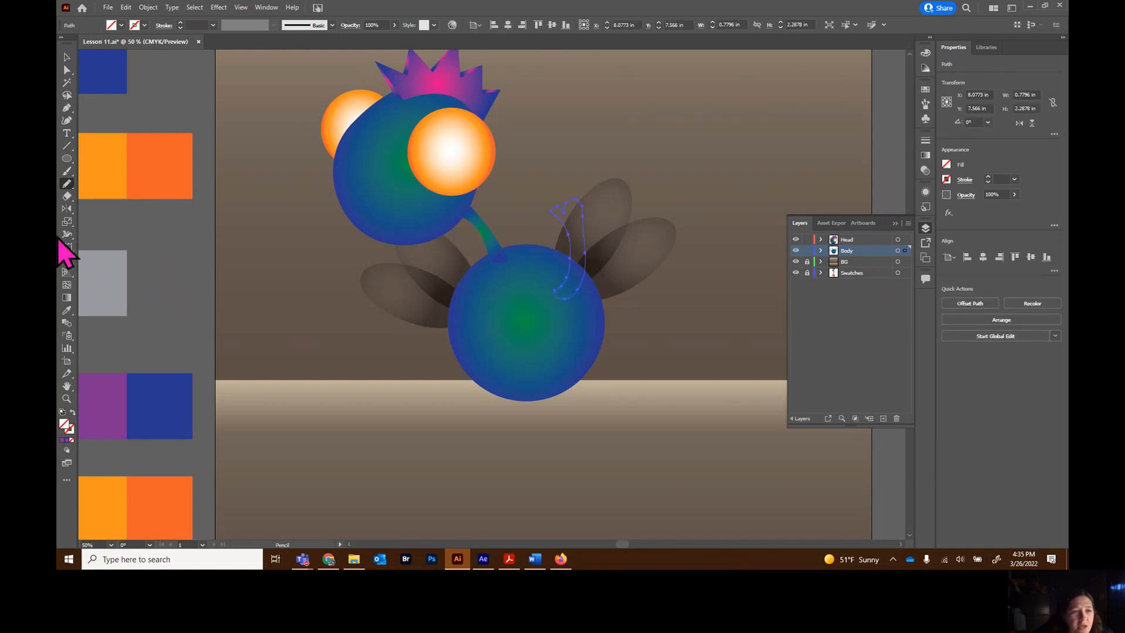
click(66, 310)
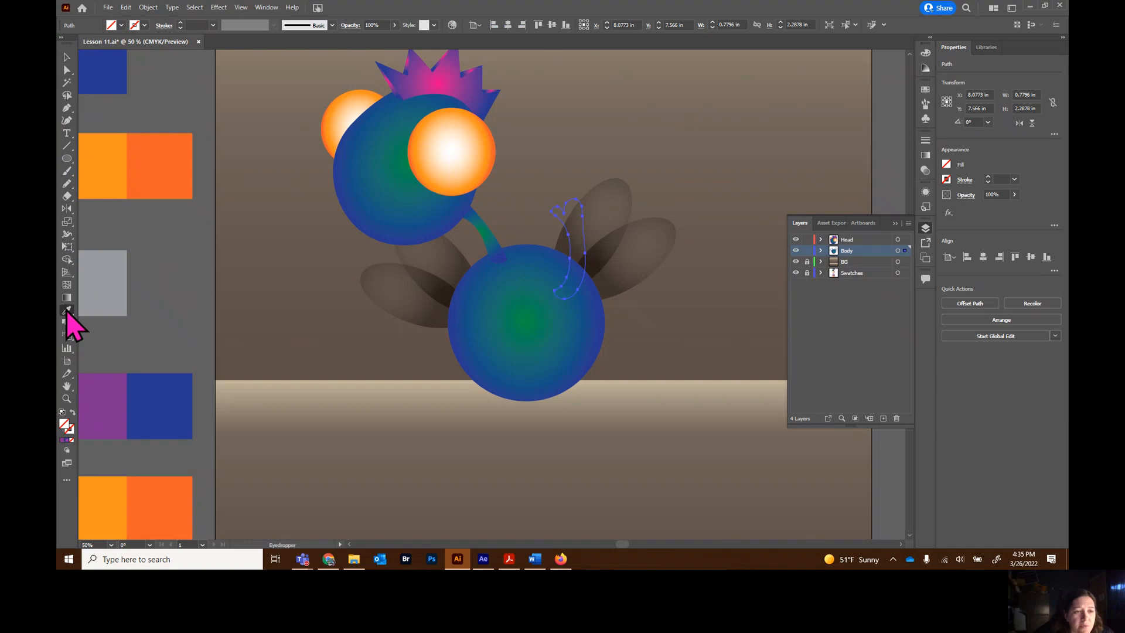
click(507, 280)
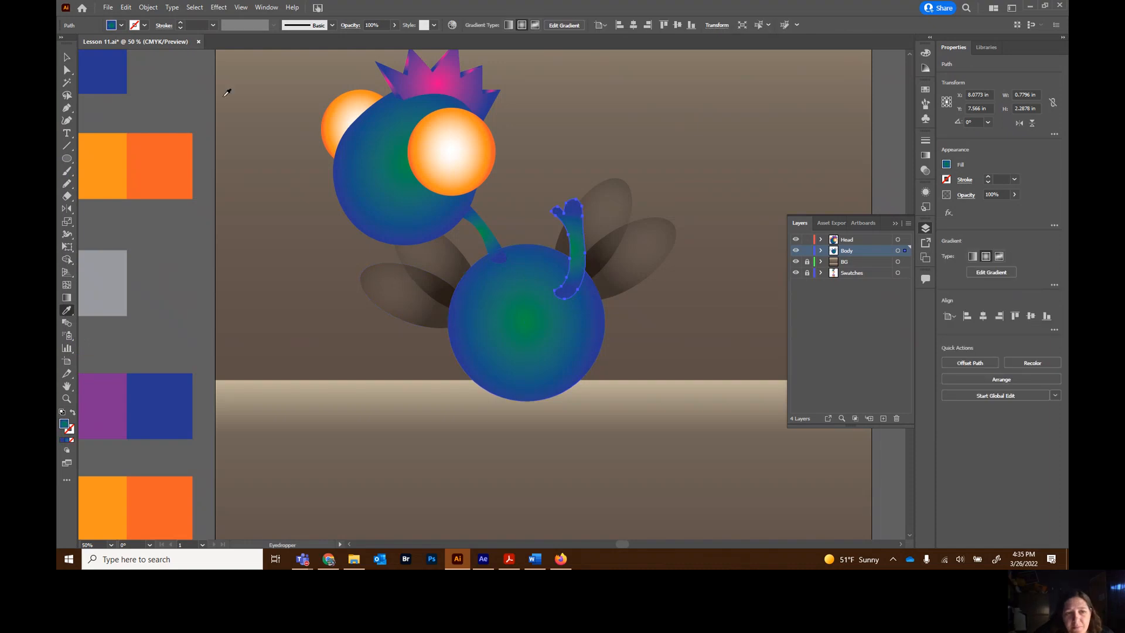
Make a copy of the arm reflected across the vertical axis, tilt it outward and place it against the body's left side
click(67, 57)
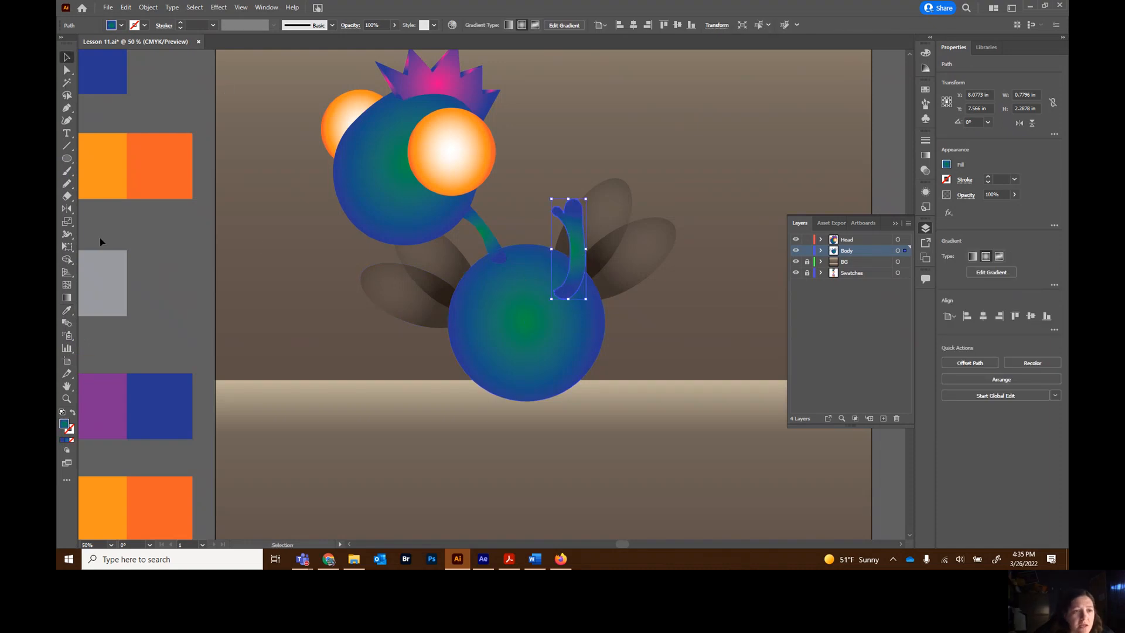
double_click(67, 209)
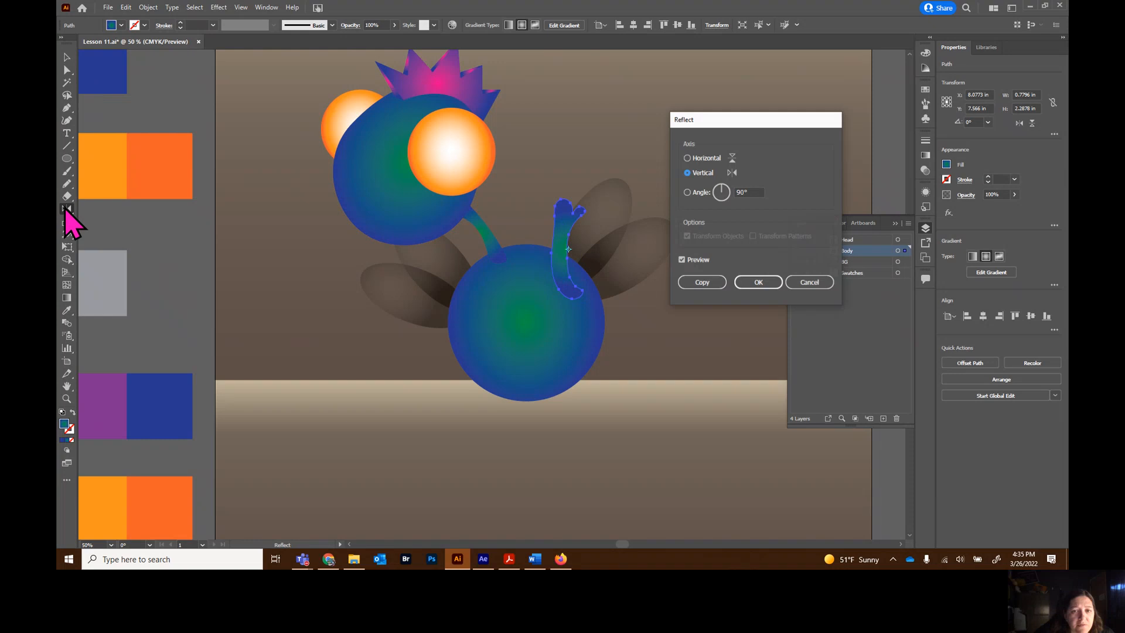
click(702, 283)
click(67, 57)
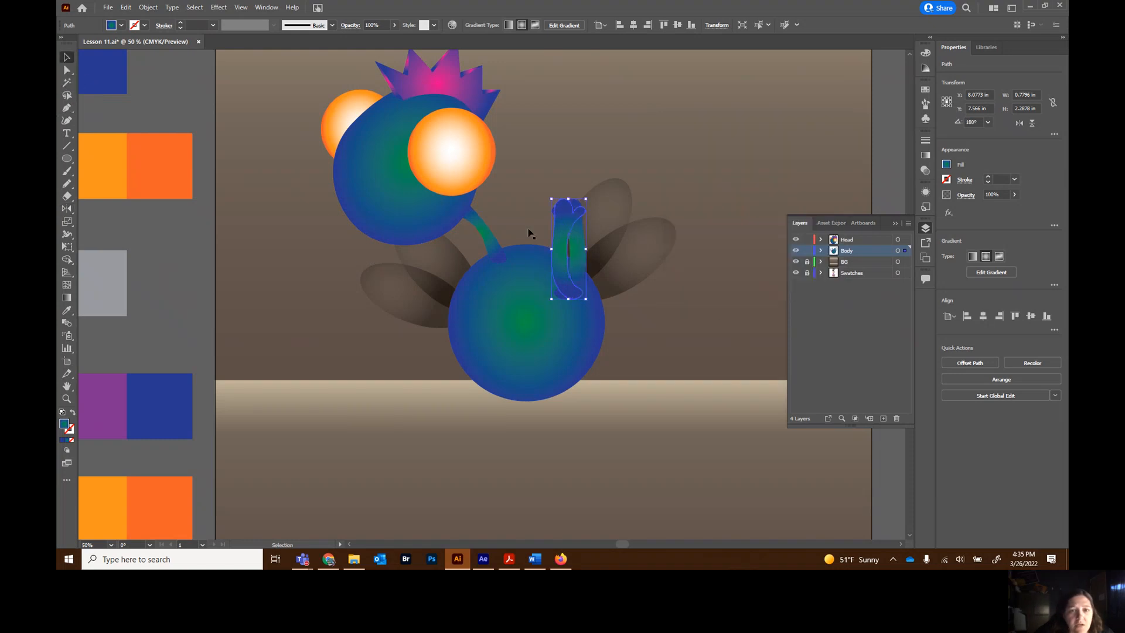
drag(558, 245, 434, 267)
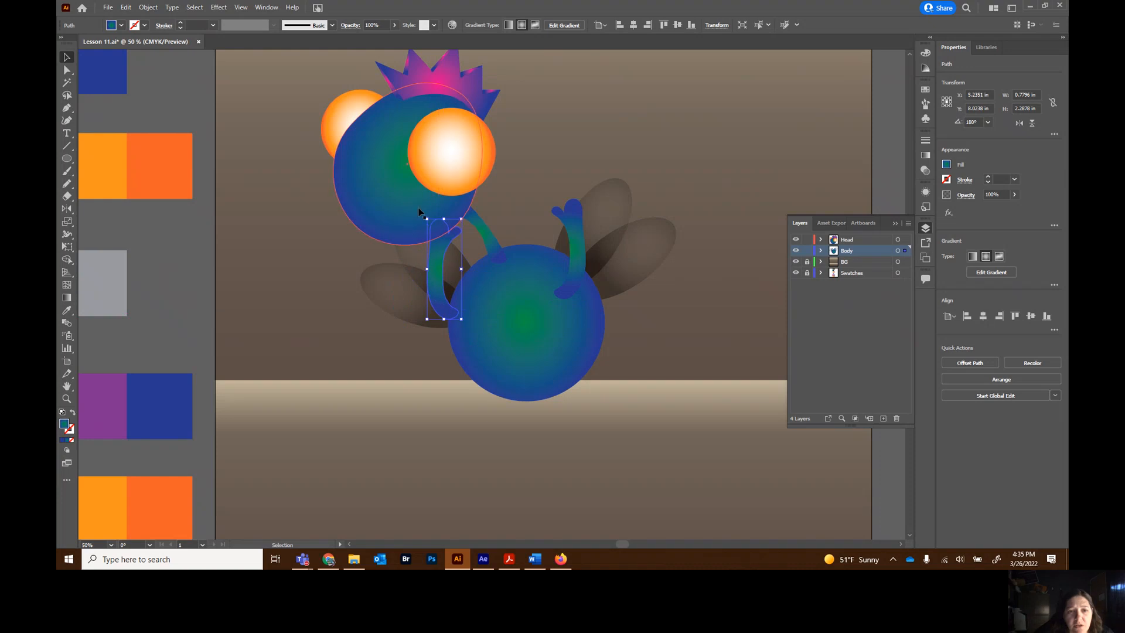
drag(422, 217, 394, 253)
drag(461, 297, 438, 318)
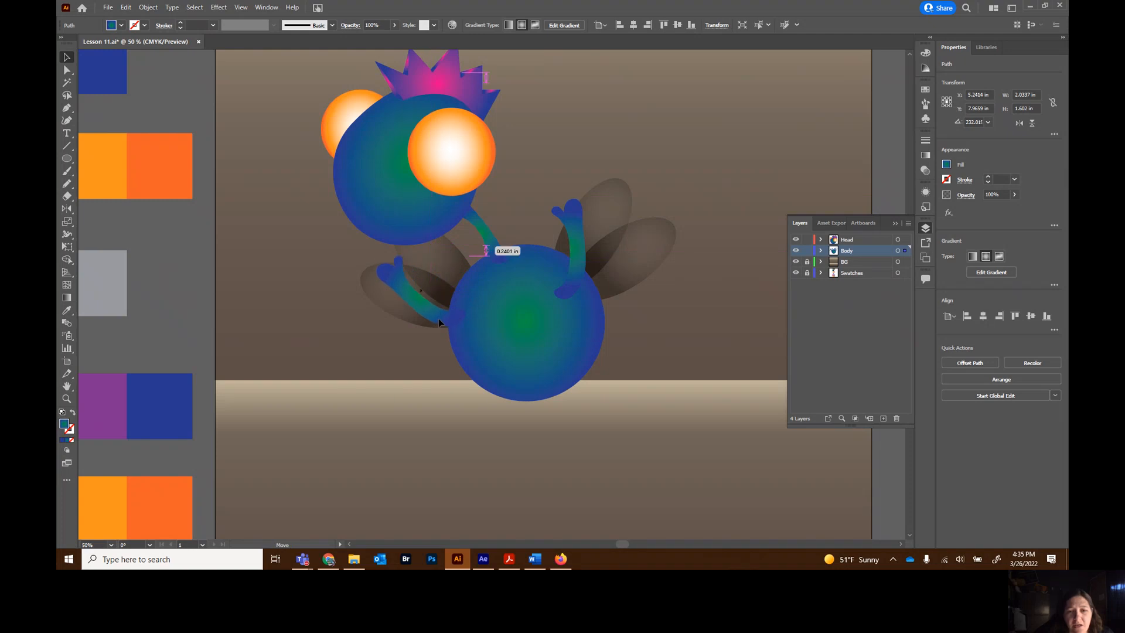
Within the Body layer, stack the left arm directly beneath the body ellipse and deselect it
click(821, 251)
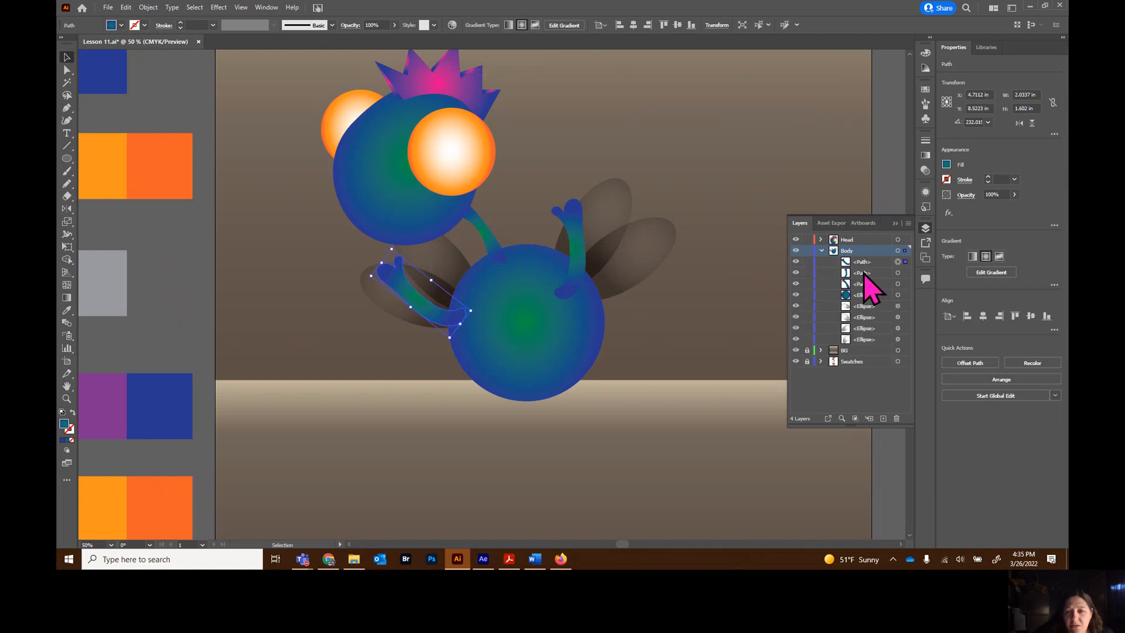
drag(871, 262, 872, 301)
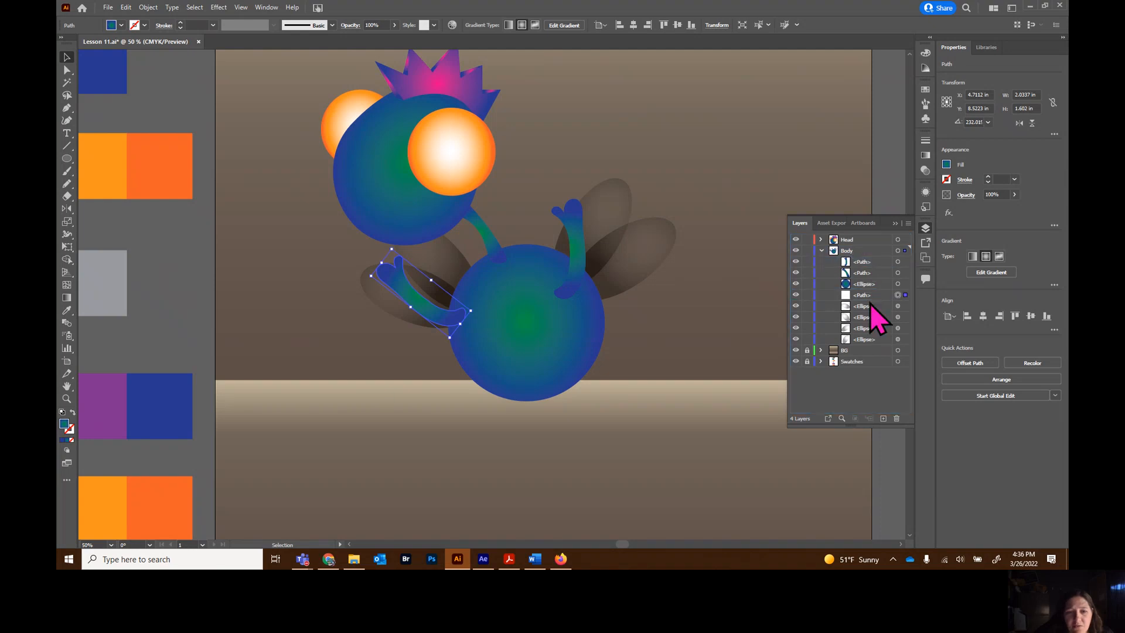
click(559, 427)
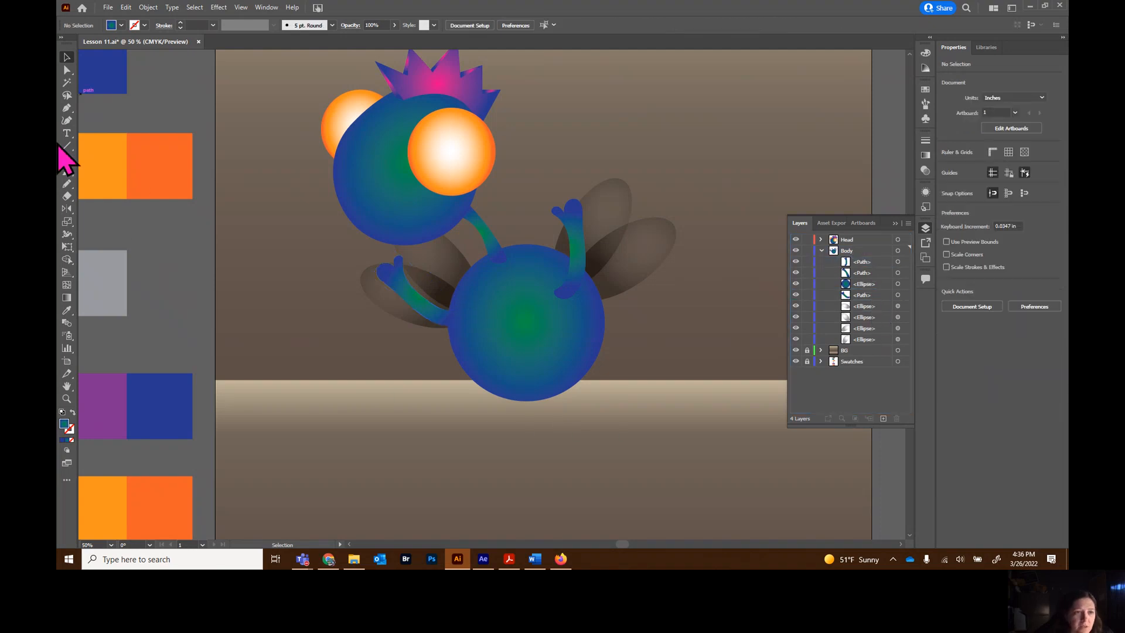
Draw a closed leg with a foot, about 1.29 by 1.78 in, with the Pencil at the body's lower left and apply the body's gradient
click(67, 183)
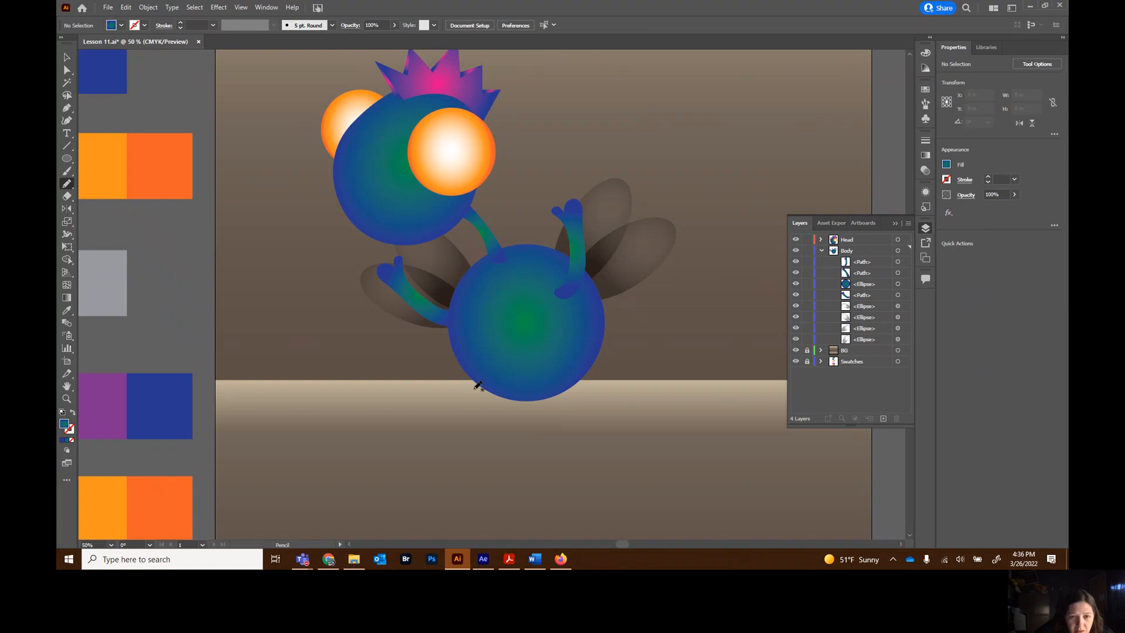
drag(478, 386, 472, 423)
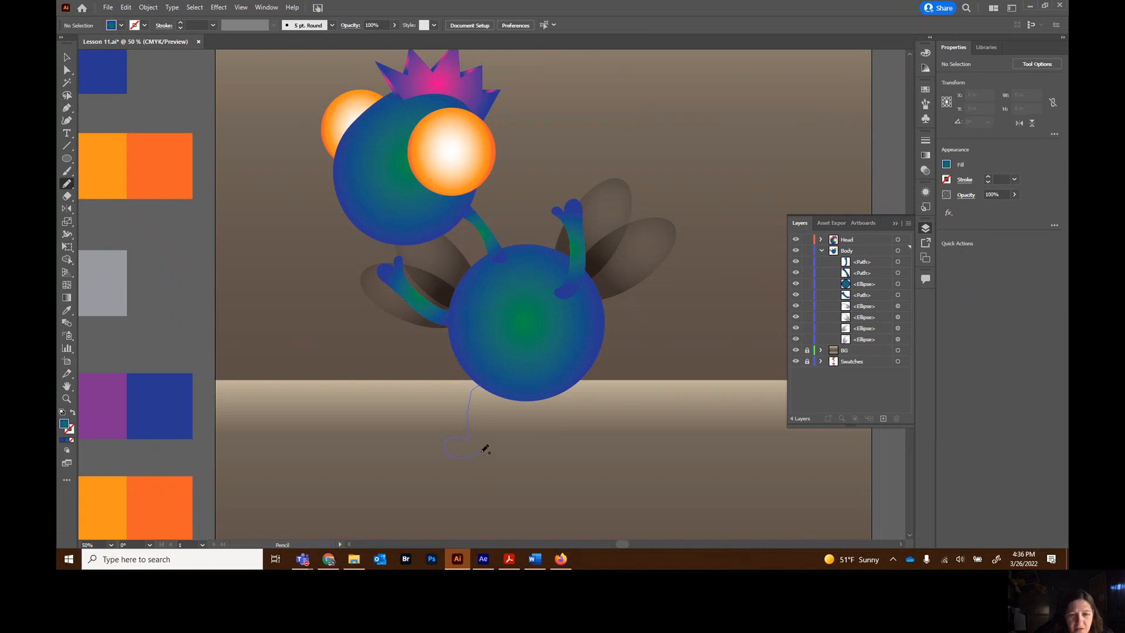
drag(484, 427, 503, 381)
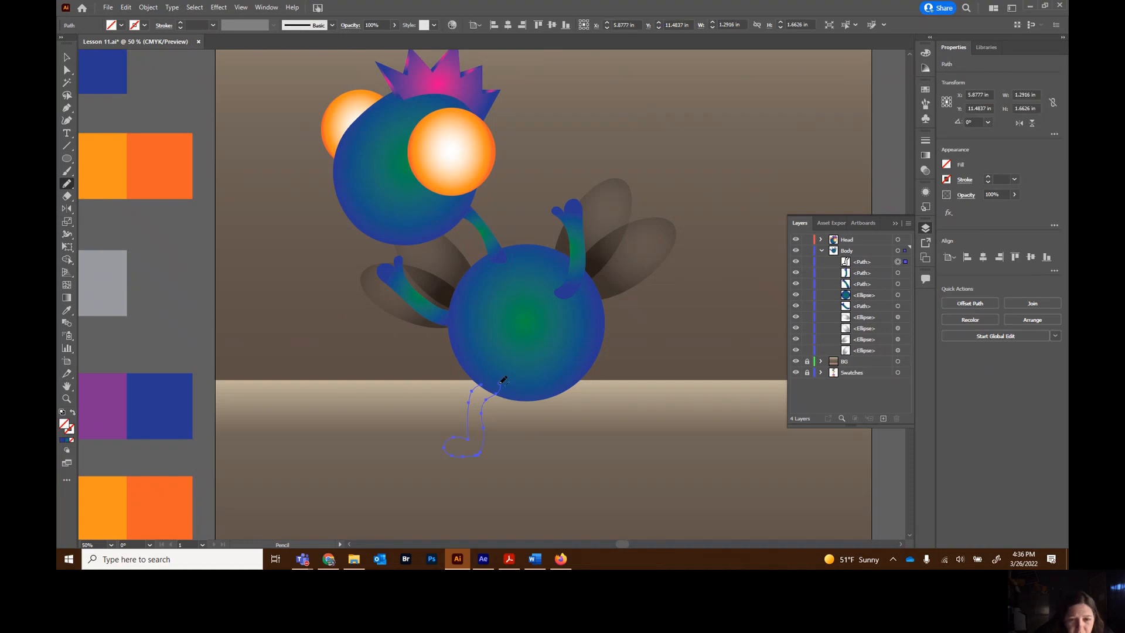
drag(485, 382, 482, 384)
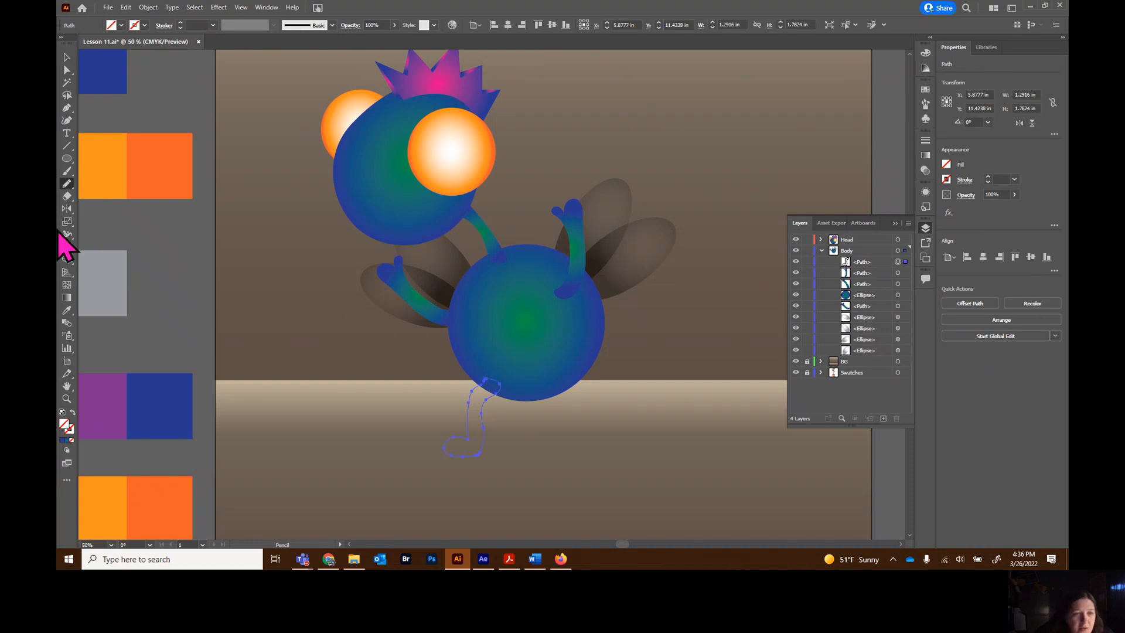
click(67, 311)
click(452, 336)
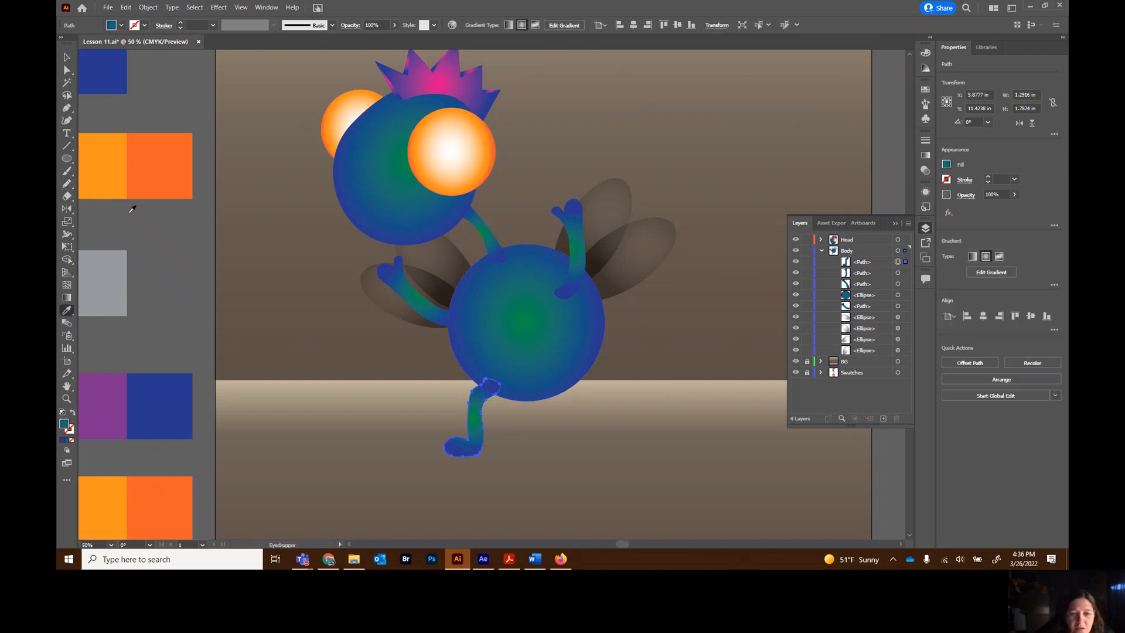
Make a copy of the leg reflected across the vertical axis and place it at the body's lower right
click(68, 58)
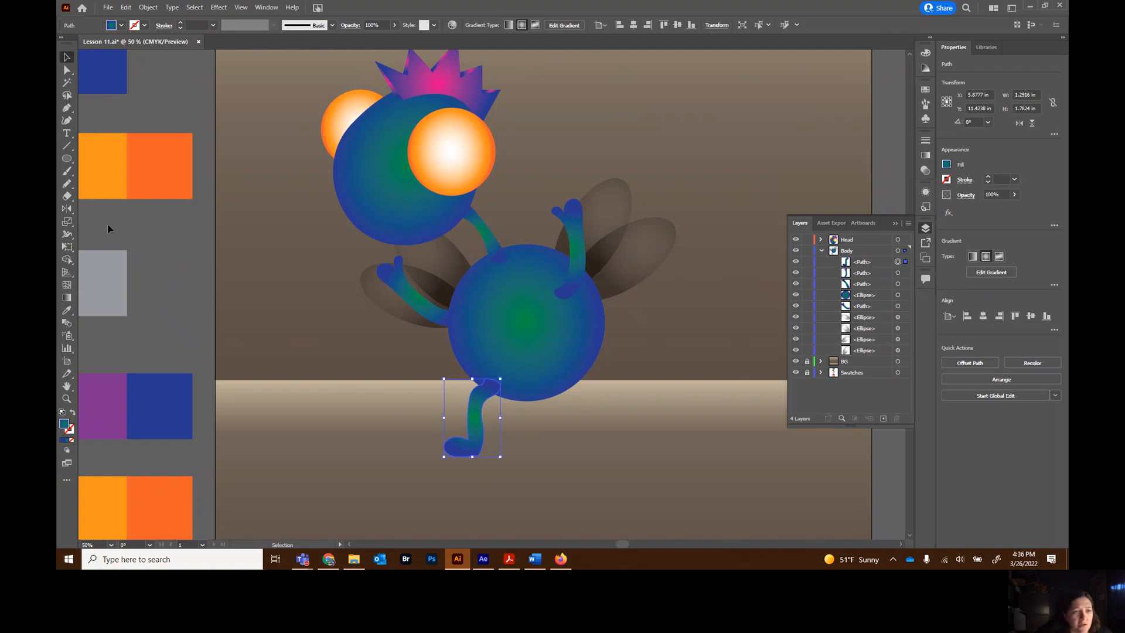
double_click(67, 209)
click(703, 280)
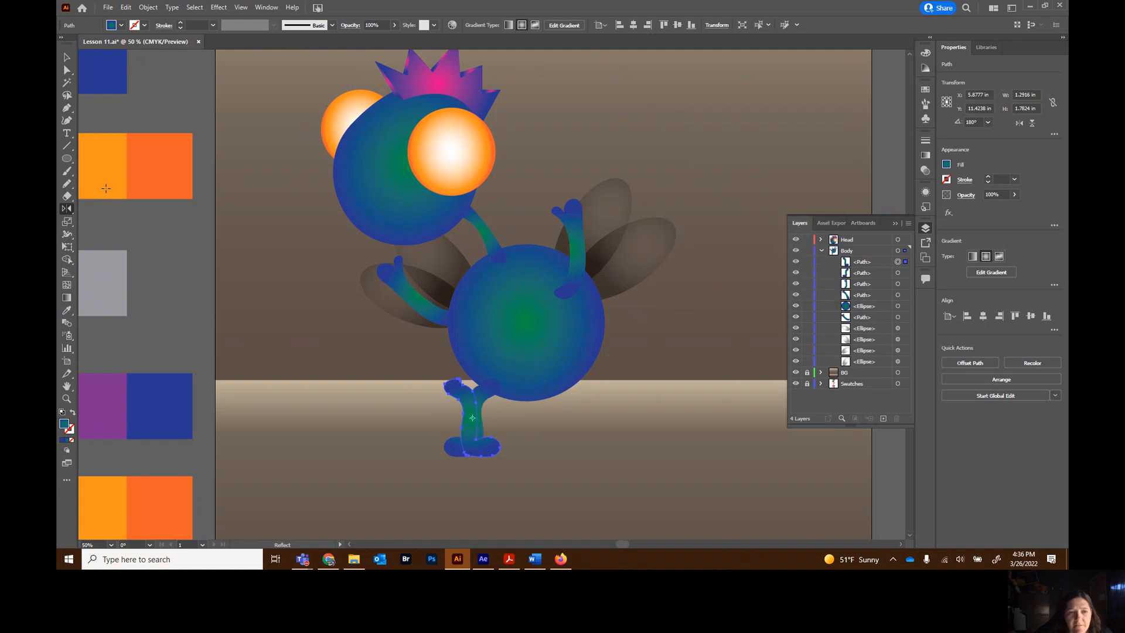
click(67, 56)
drag(473, 449, 585, 442)
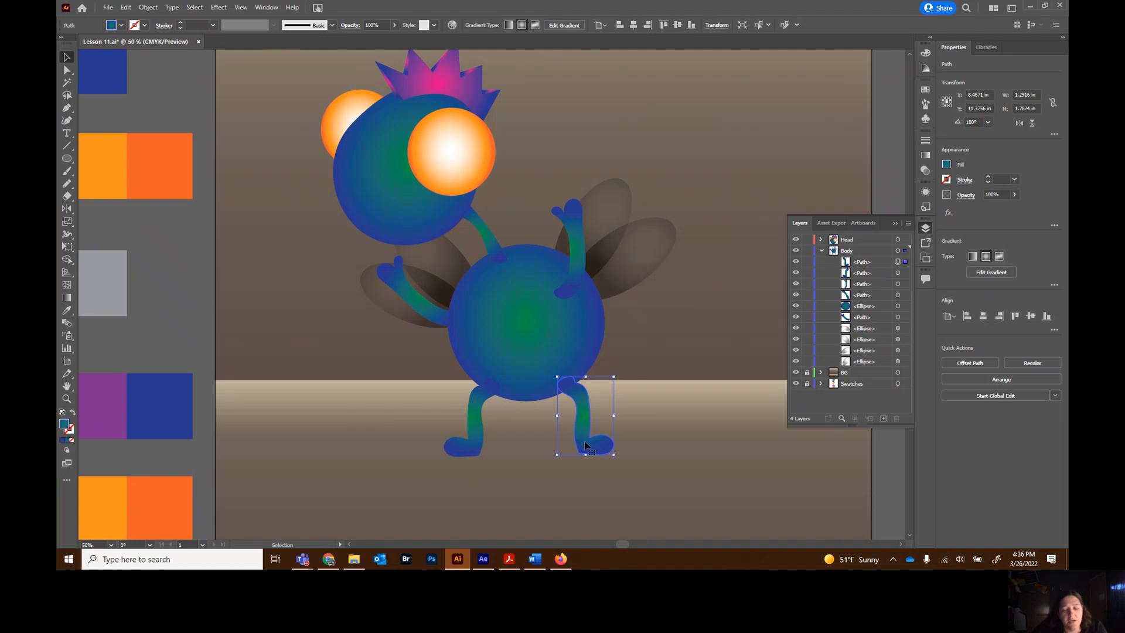
Duplicate the right leg as a smaller back leg about 0.98 by 1.37 in, set it up to the right and stack it beneath the body ellipse
drag(589, 449, 596, 392)
drag(871, 263, 873, 319)
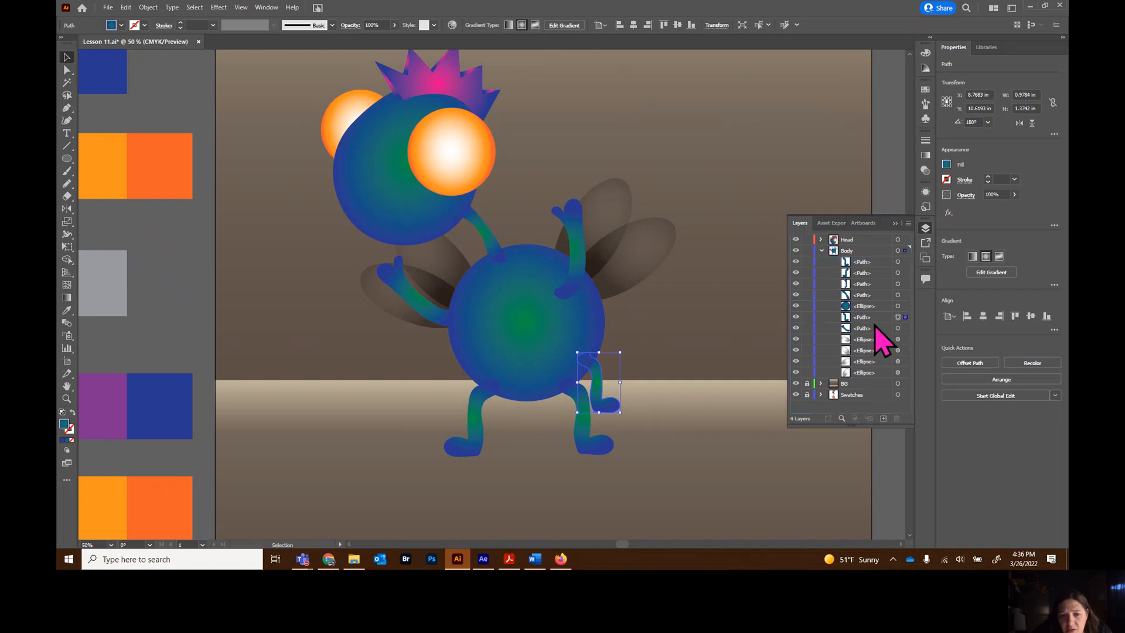
click(627, 495)
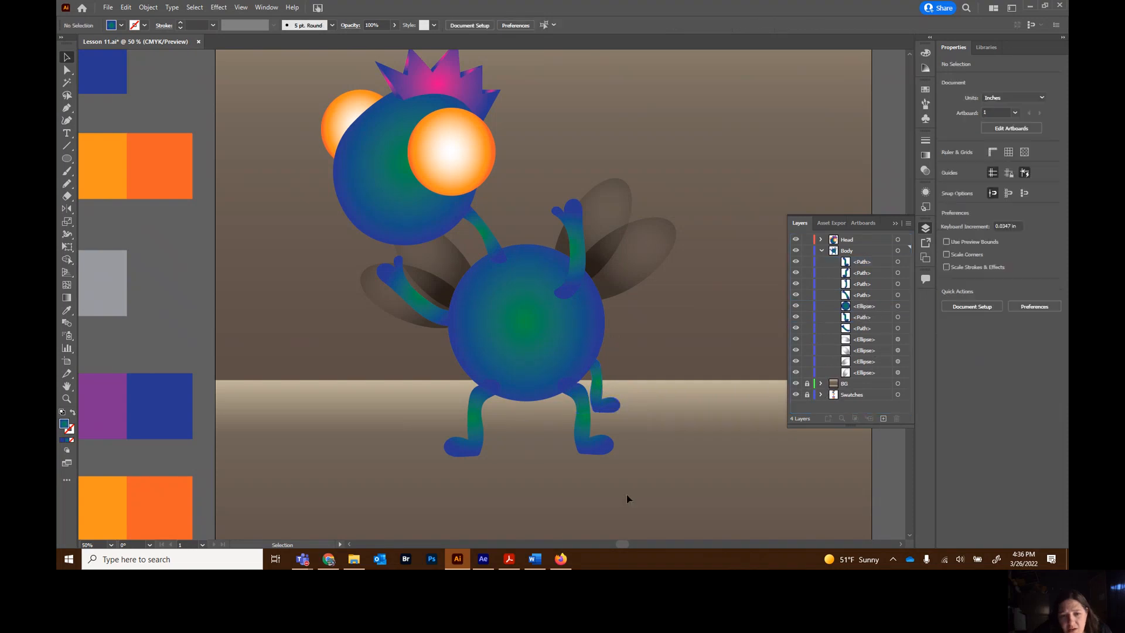
Make a copy of the small back leg reflected across the vertical axis and place it behind the body's lower left
click(607, 410)
double_click(67, 208)
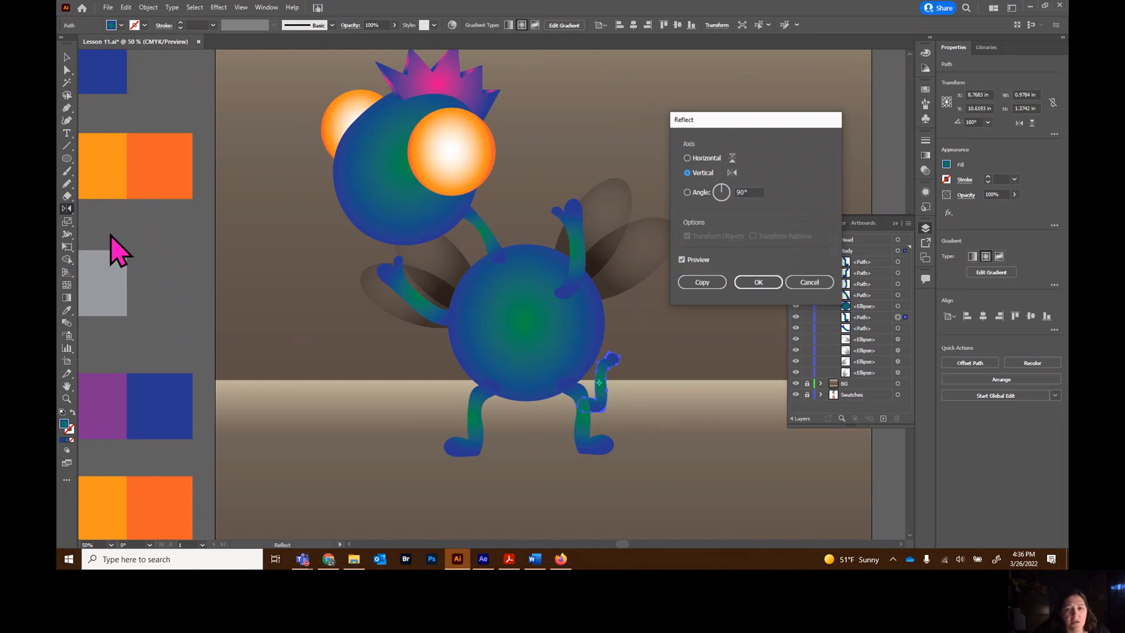
click(710, 283)
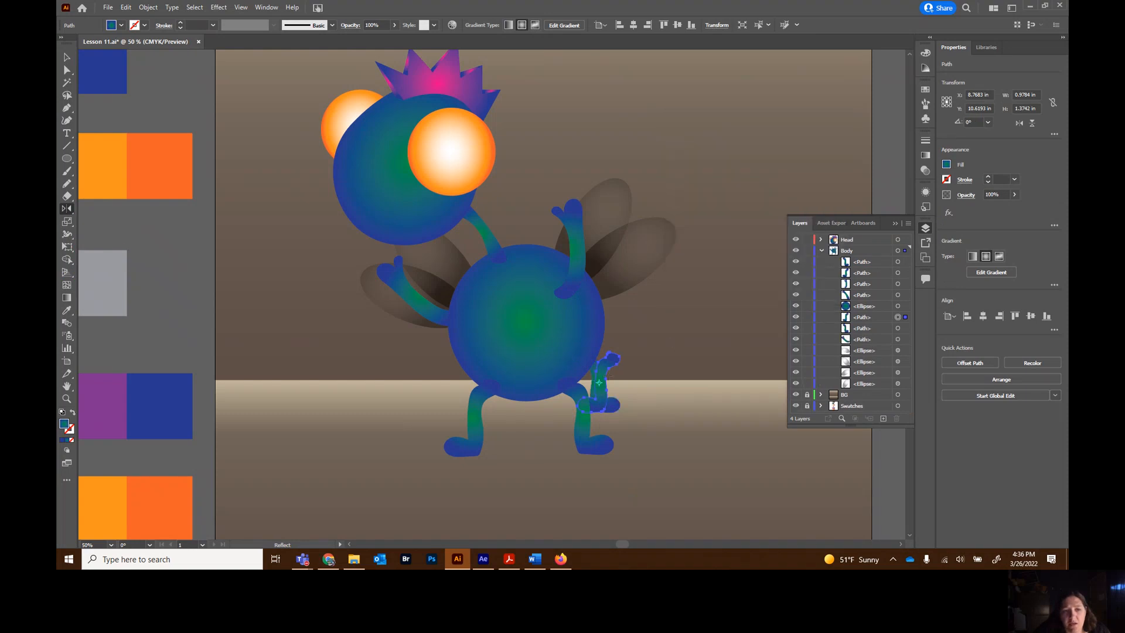
click(66, 56)
drag(603, 412, 466, 405)
click(751, 501)
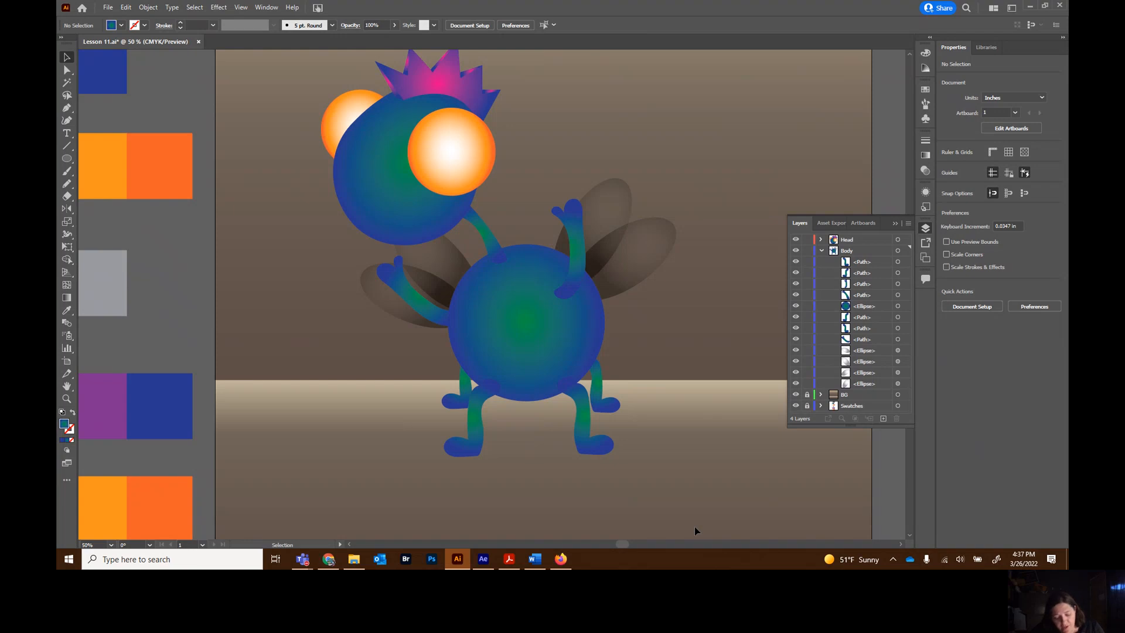
Collapse the Body layer, create a layer named Eyes above Head, and lock the Head and Body layers
scroll(226, 456, down, 2)
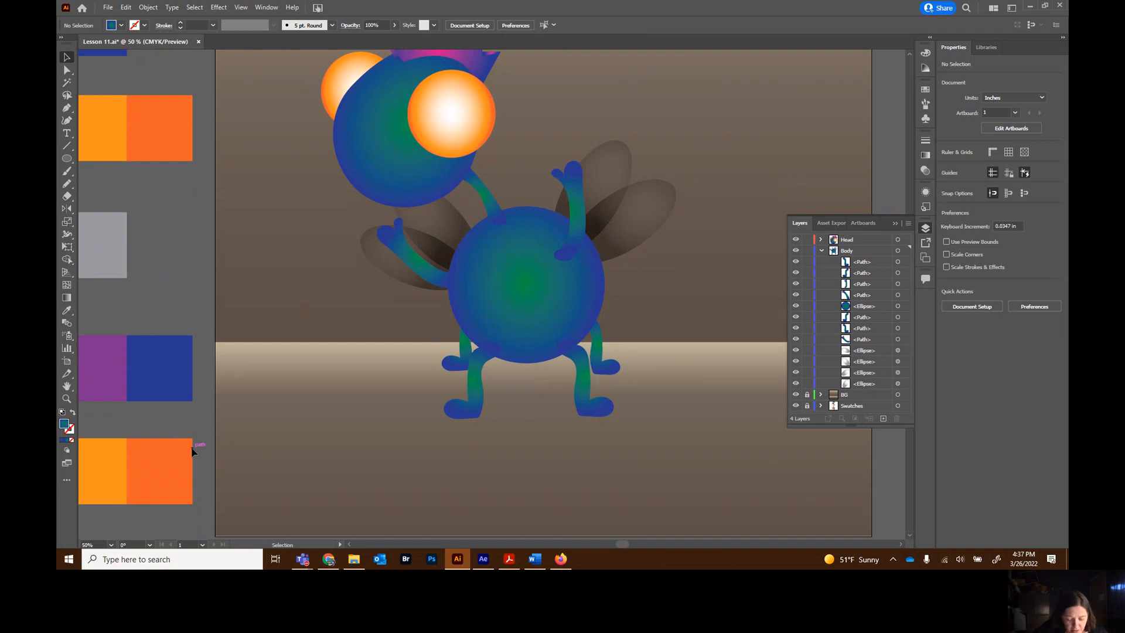
click(67, 158)
click(847, 240)
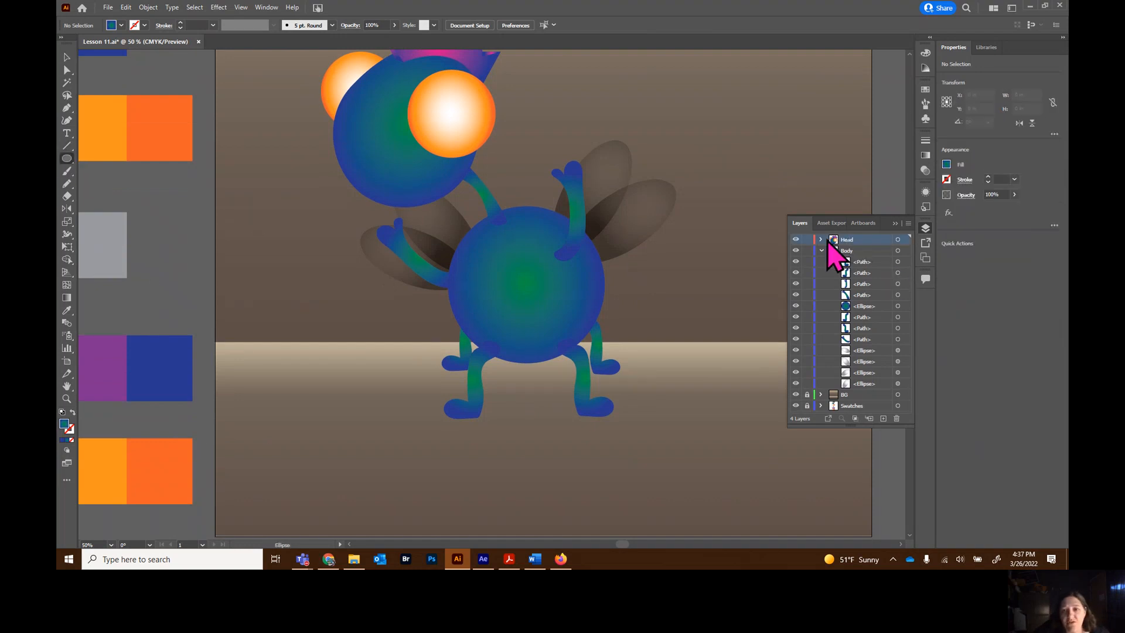
click(822, 250)
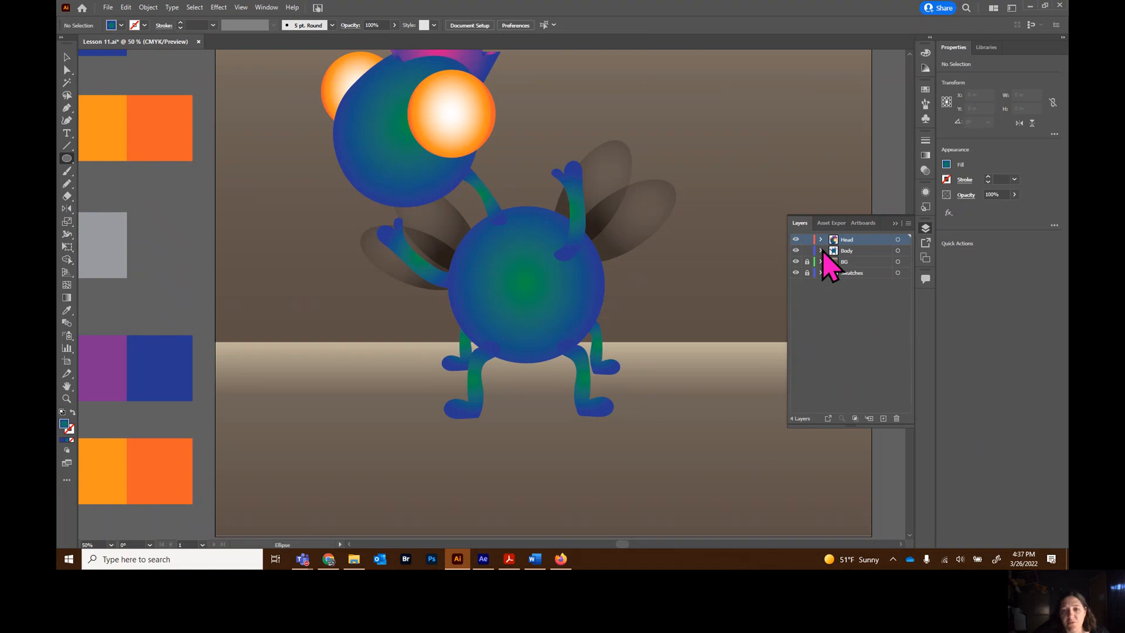
click(883, 418)
double_click(859, 240)
text(Eyes)
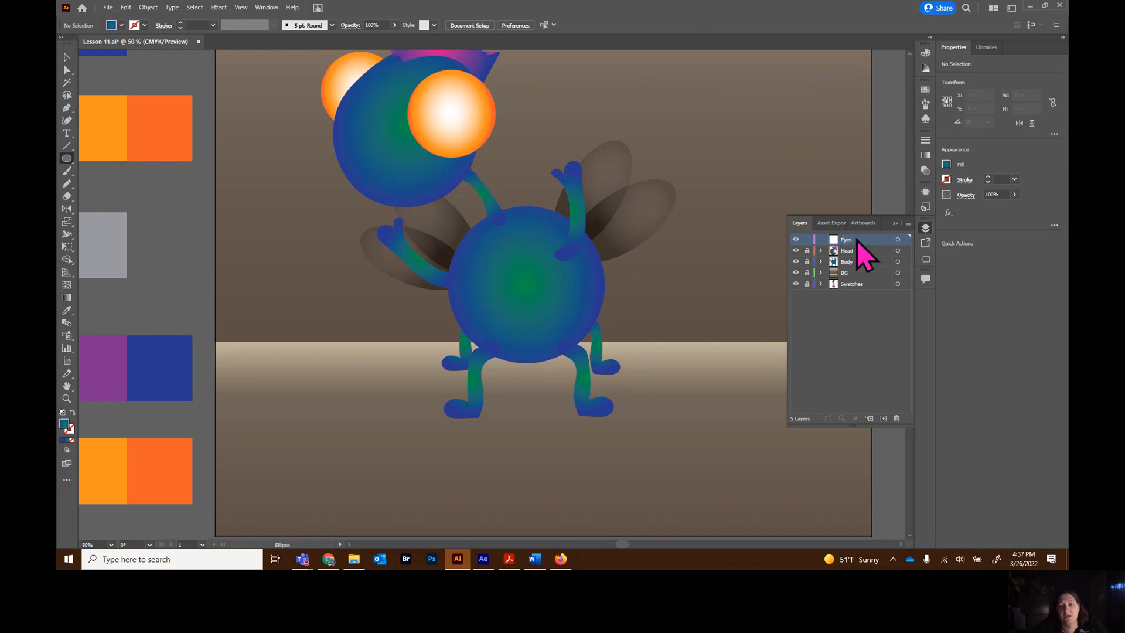
key(Return)
Draw a circular pupil about 0.756 in across on the Eyes layer and position it in the lower part of the front eye
scroll(614, 243, up, 3)
scroll(613, 242, up, 3)
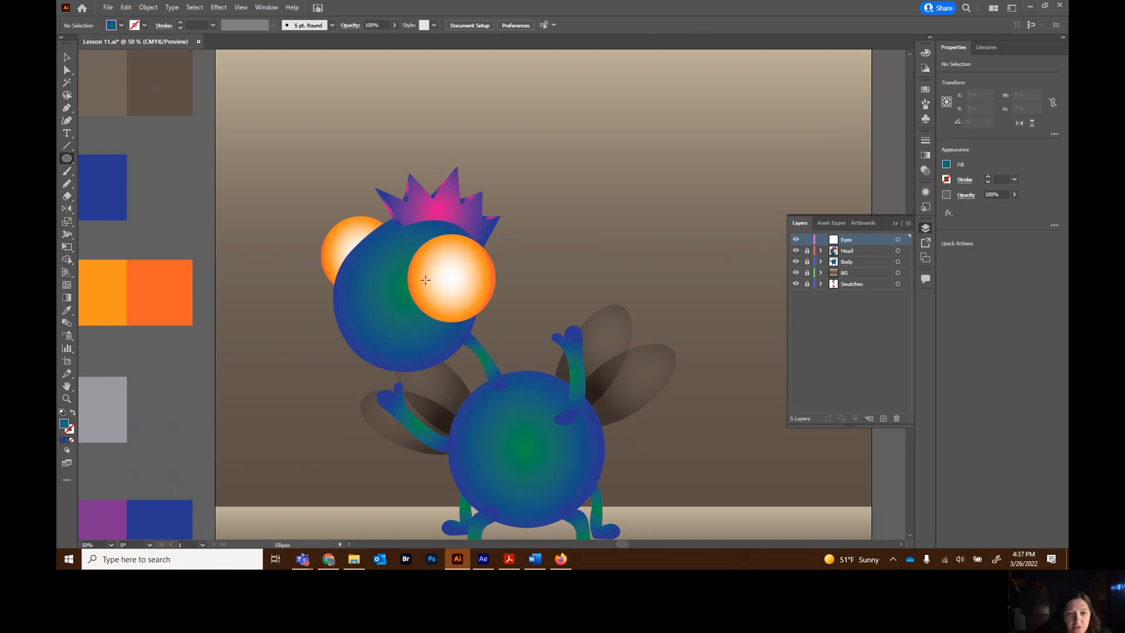
drag(424, 275, 459, 311)
click(67, 57)
drag(441, 294, 442, 291)
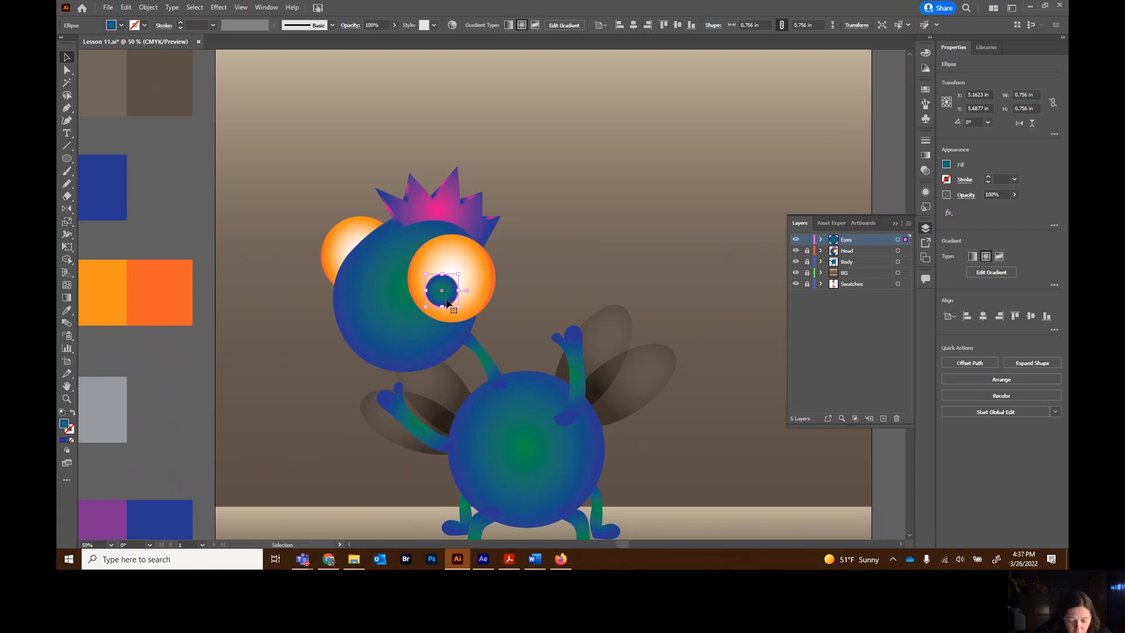
Fill the front eye's pupil with the crown's pink-purple-blue radial gradient
scroll(158, 490, down, 2)
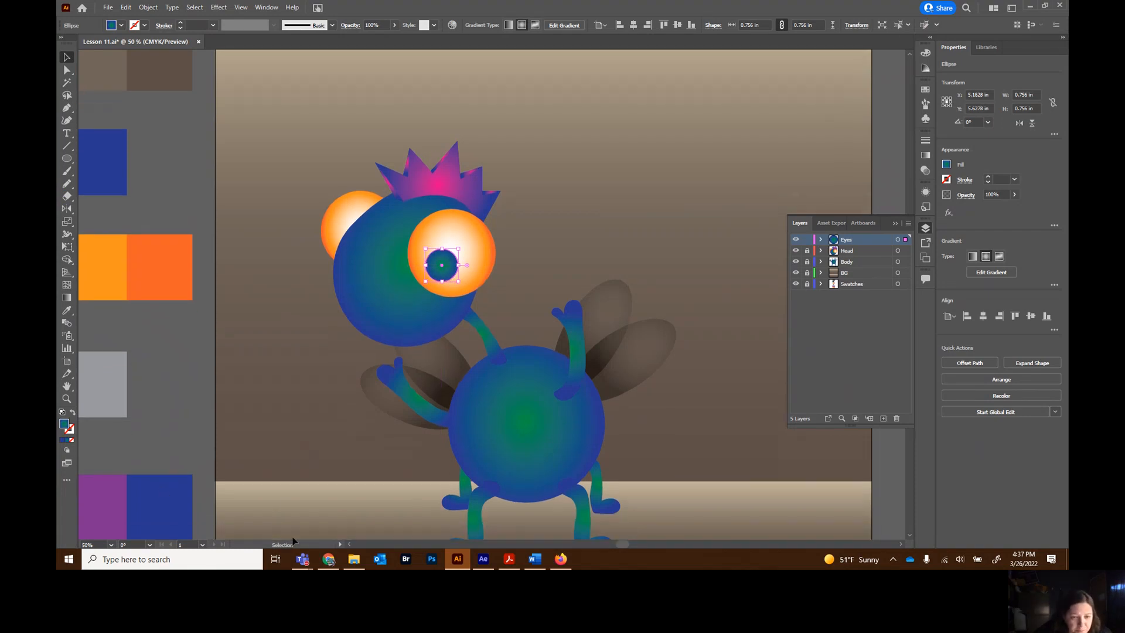
drag(628, 545, 619, 544)
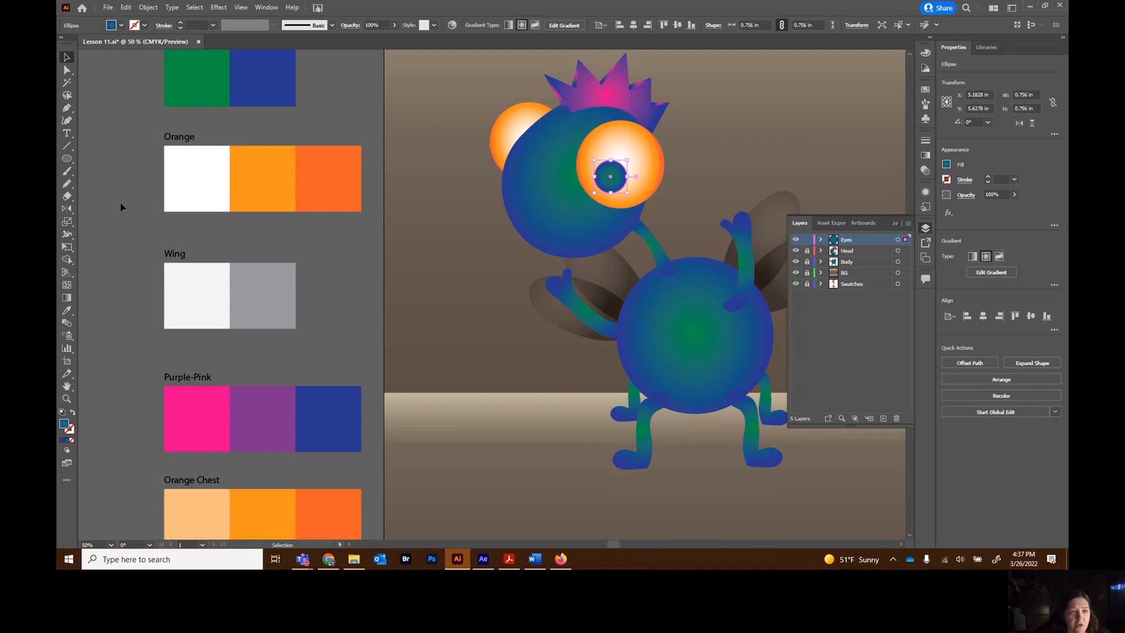
click(67, 311)
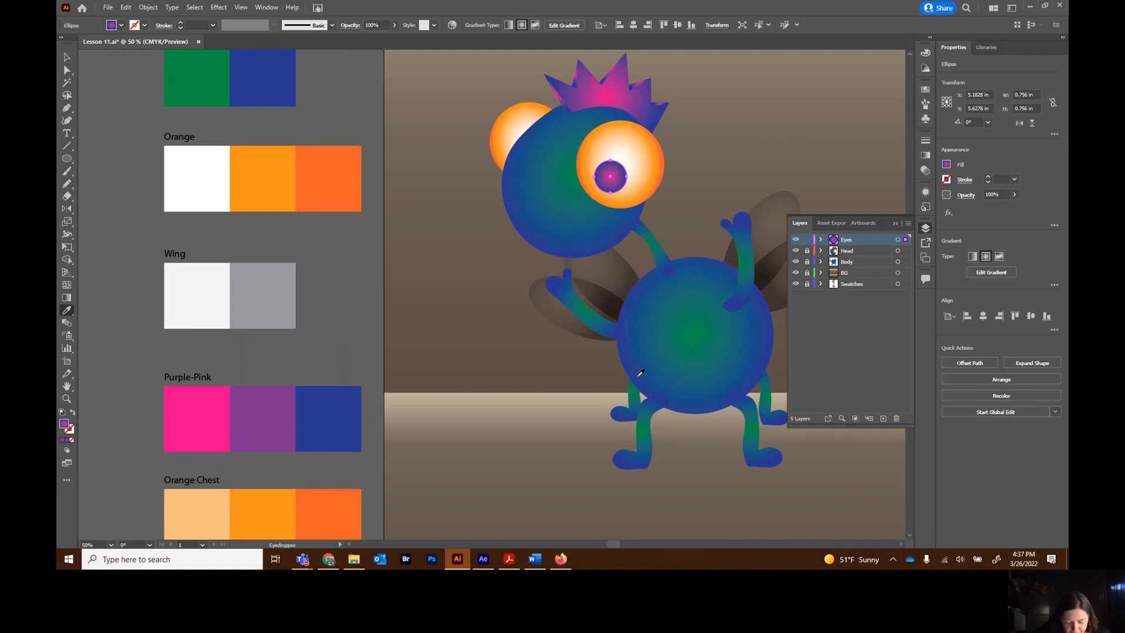
Shift the pupil gradient's centre toward the pupil's lower left, enlarge its radius slightly and set the purple middle stop to about 44%
click(67, 398)
click(616, 192)
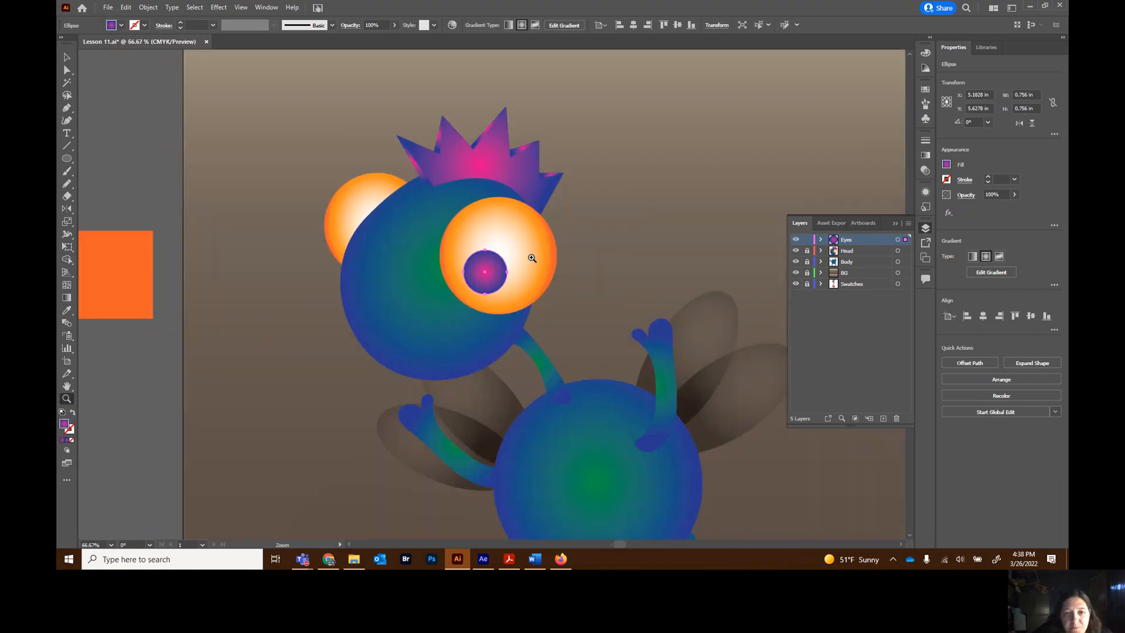
click(532, 258)
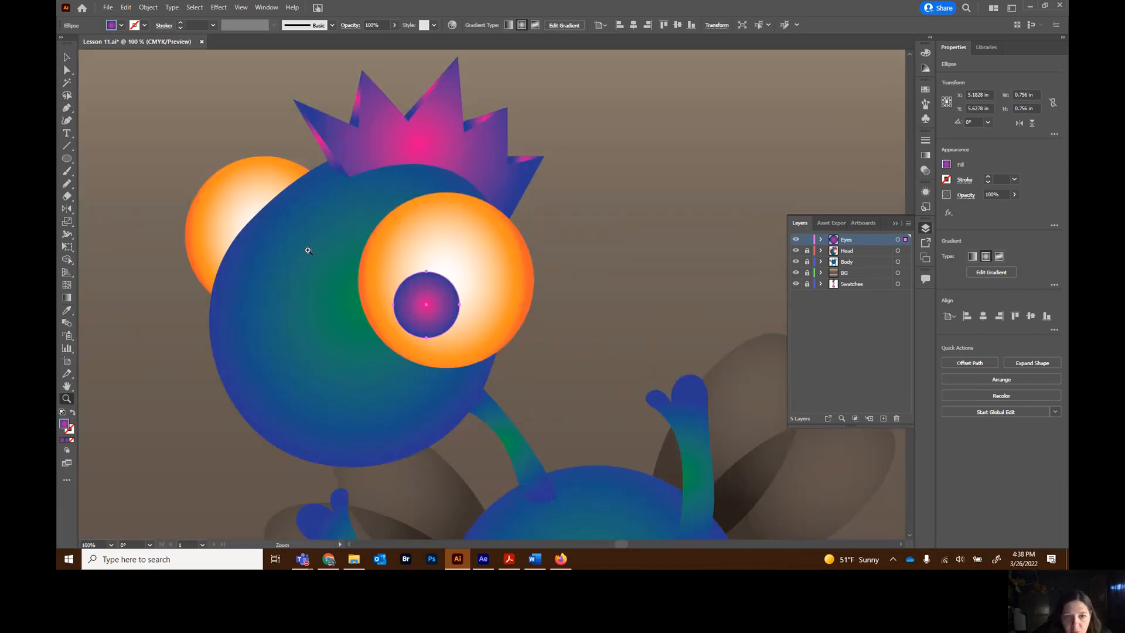
click(67, 57)
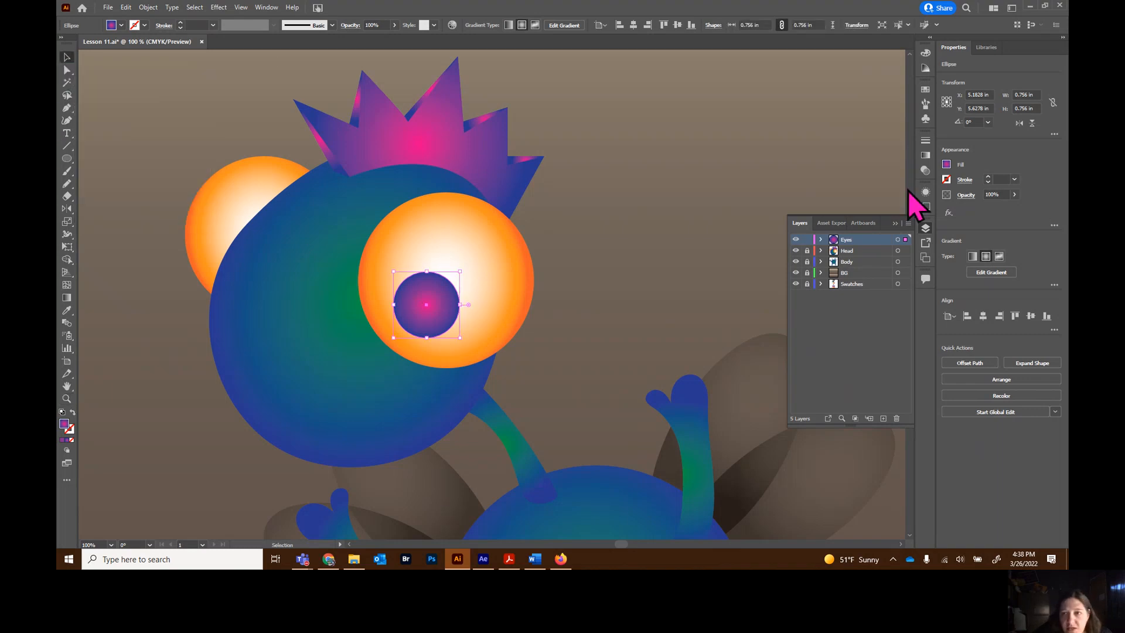
click(925, 156)
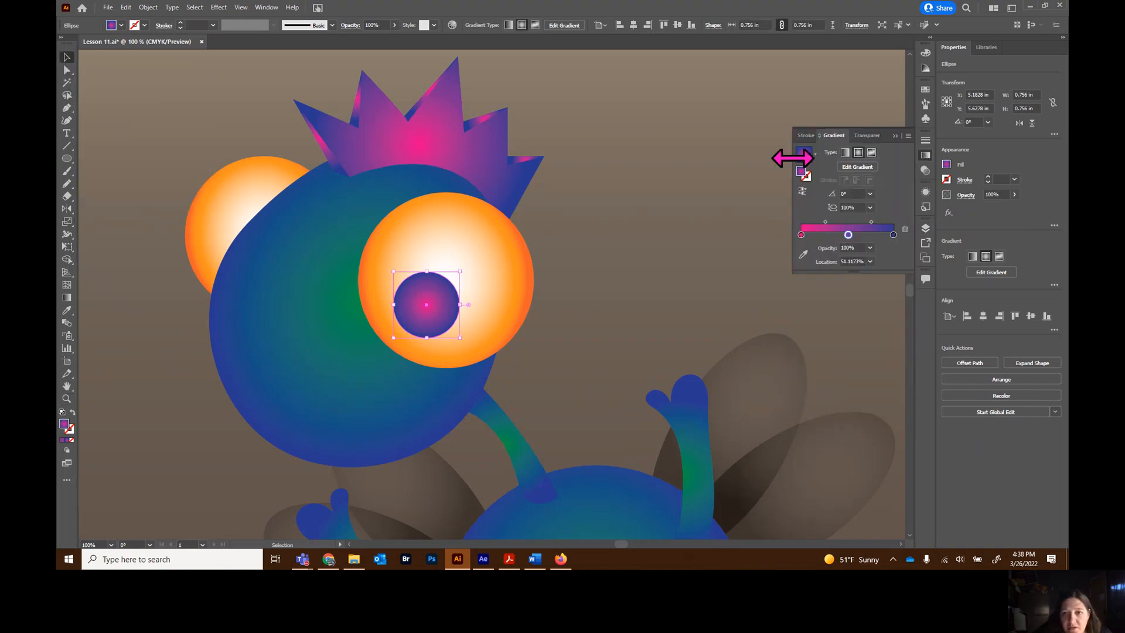
click(67, 298)
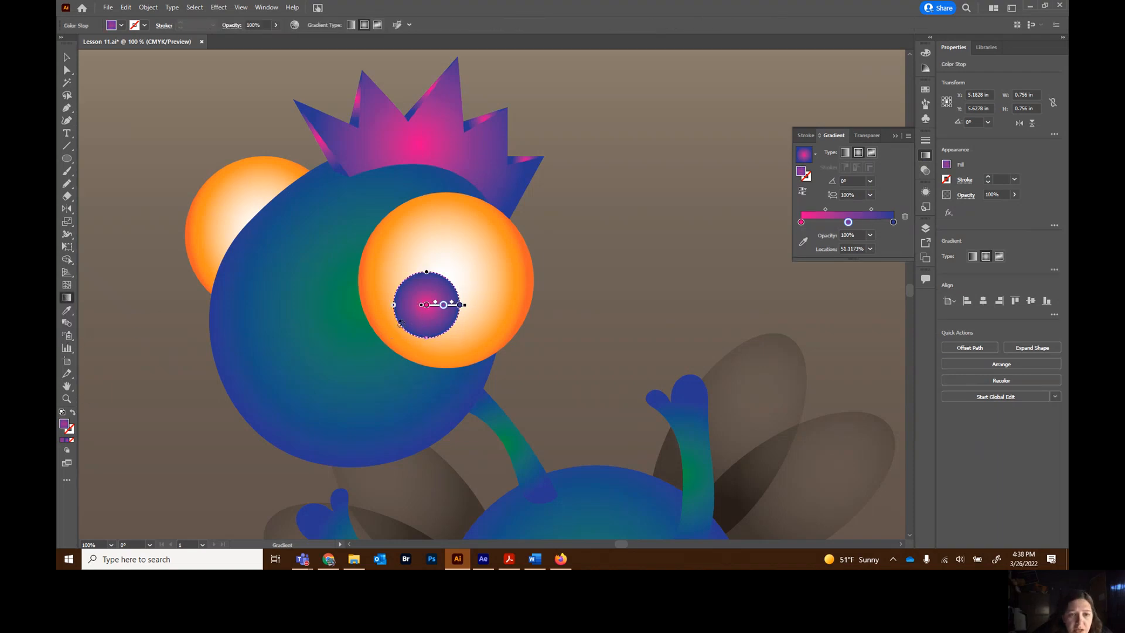
mouse_move(433, 309)
mouse_down()
mouse_move(425, 315)
mouse_move(447, 301)
mouse_move(427, 315)
mouse_up()
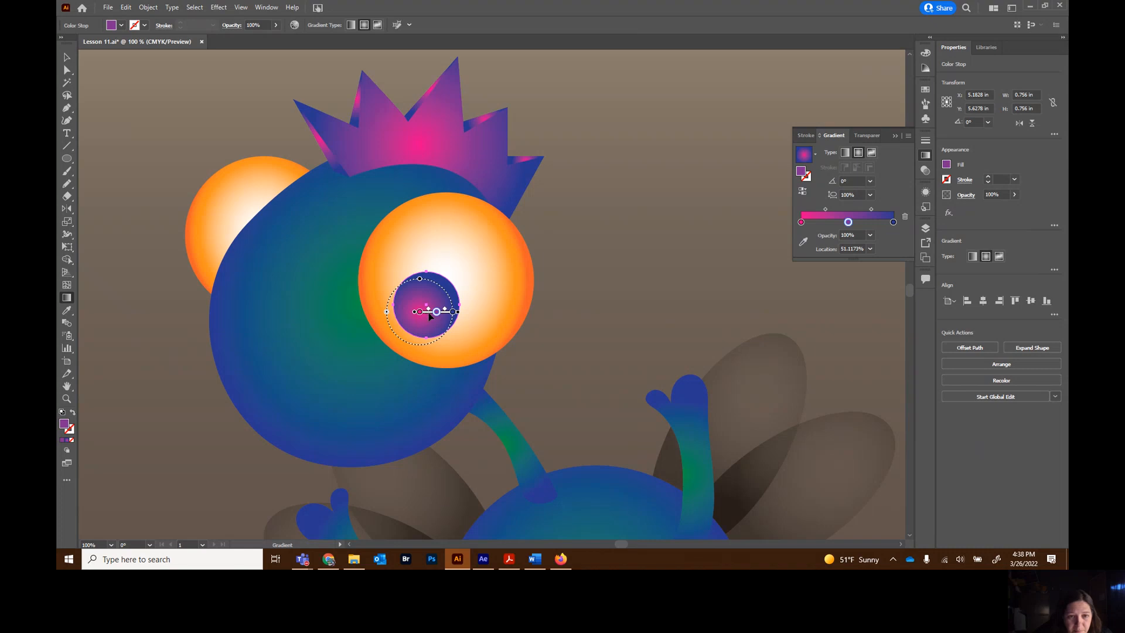
drag(429, 316, 428, 322)
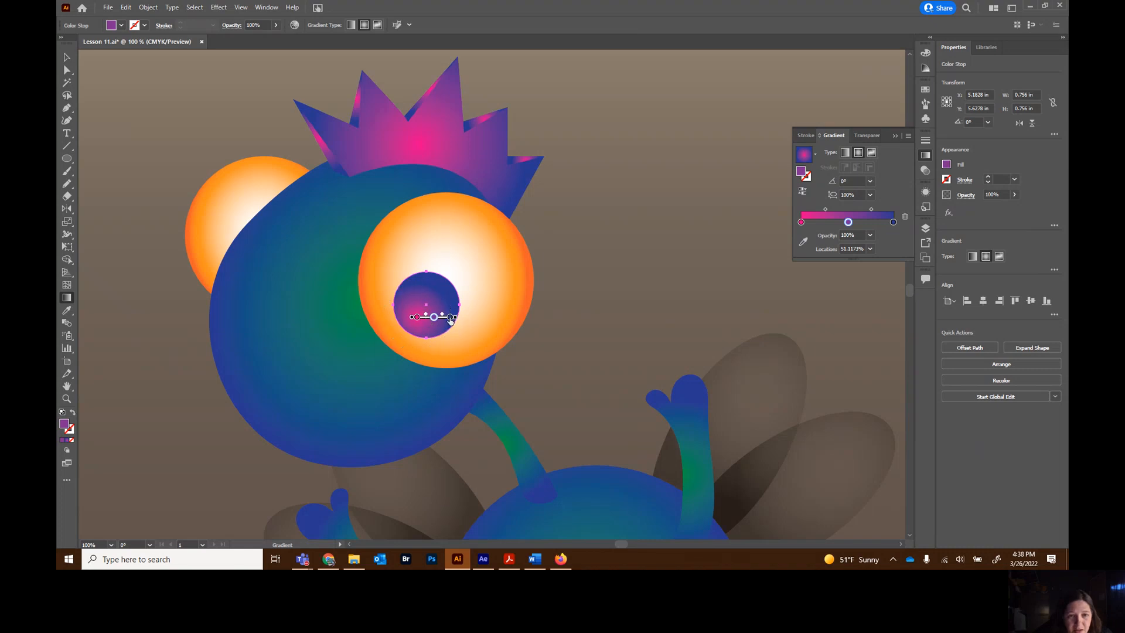
mouse_move(456, 317)
mouse_down()
mouse_move(465, 317)
mouse_move(382, 289)
mouse_up()
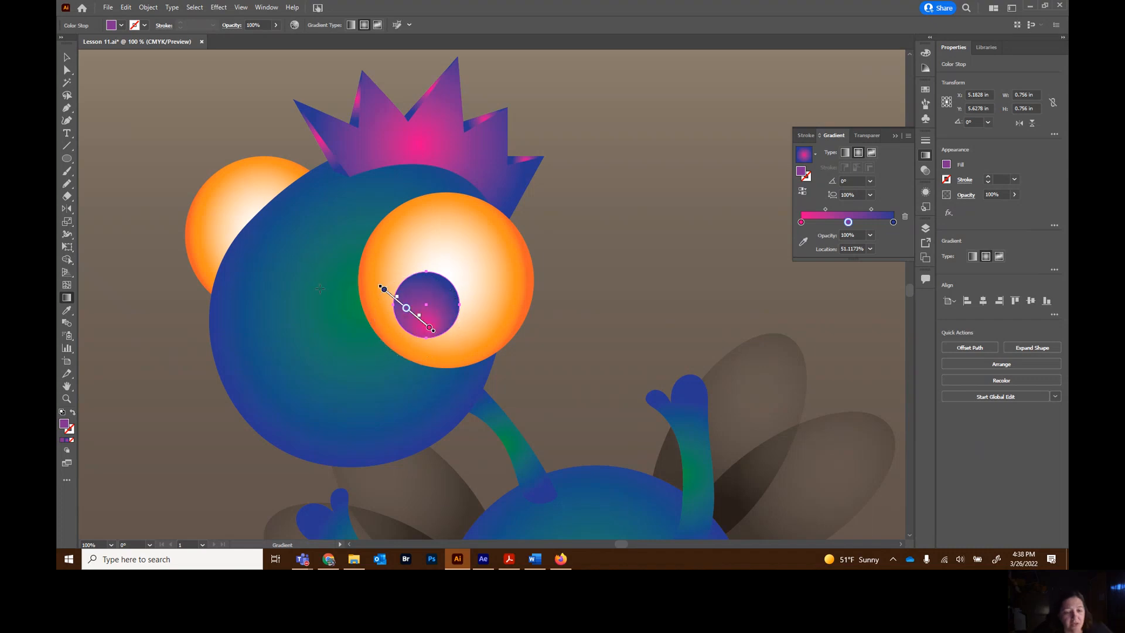
key(ctrl+z)
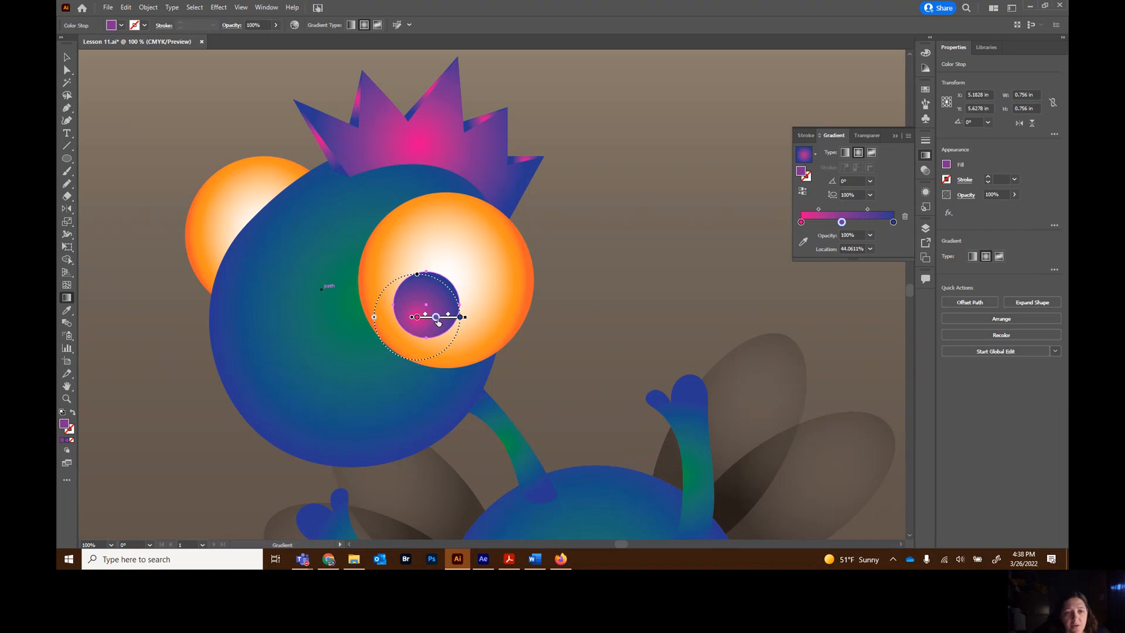
click(67, 57)
click(155, 113)
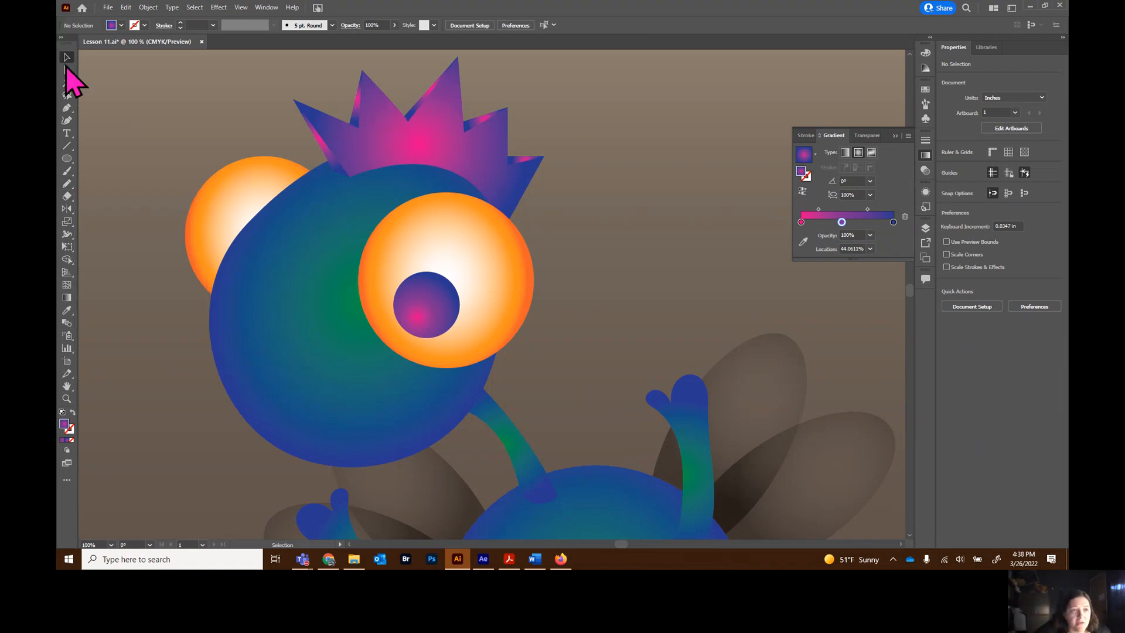
Try to recolour the inner and outer stops of the pupil's radial gradient to white
click(449, 304)
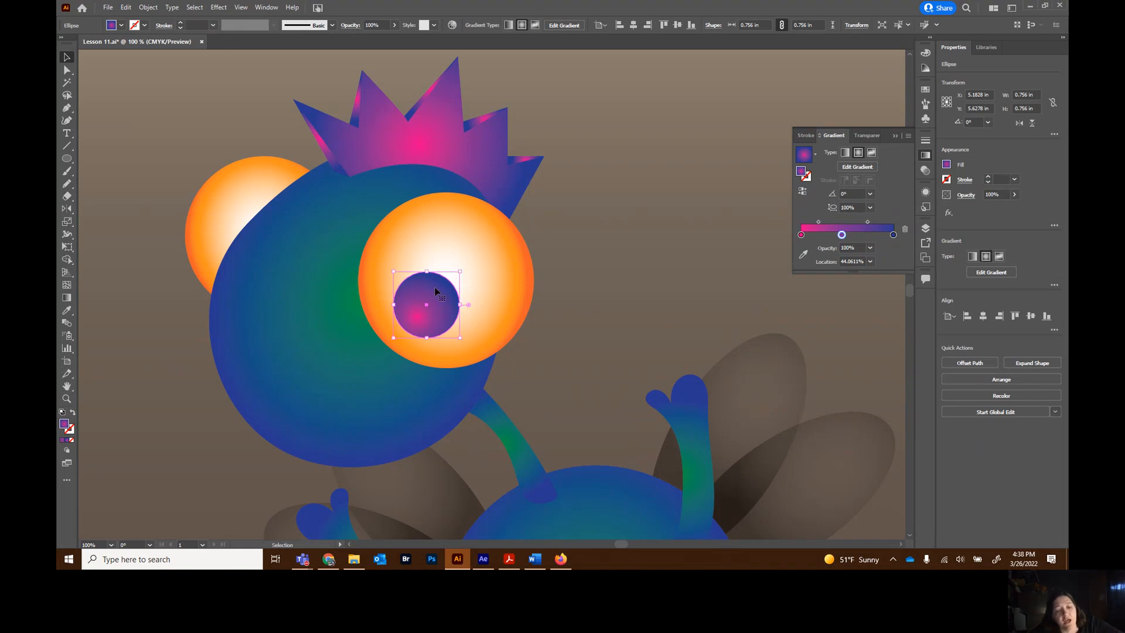
key(a)
key(v)
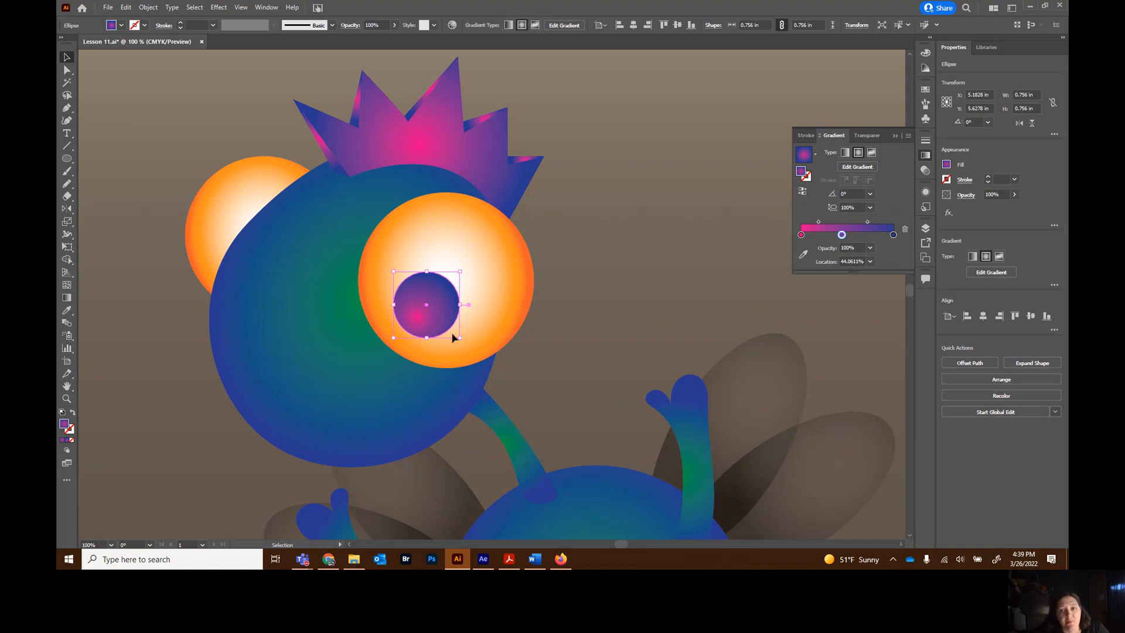
click(801, 235)
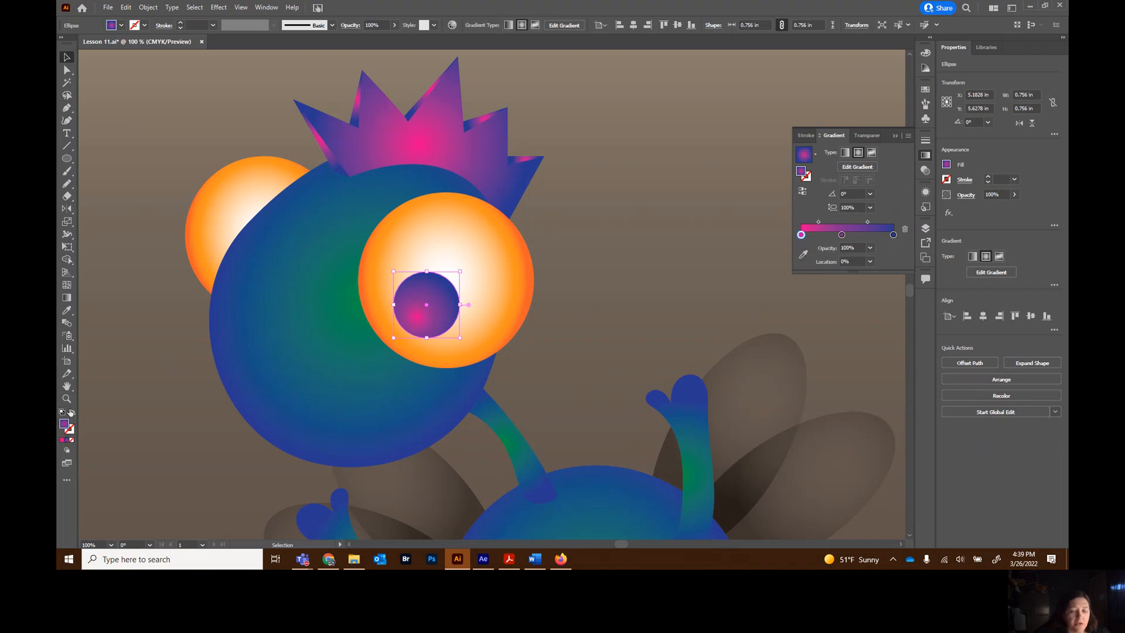
double_click(801, 235)
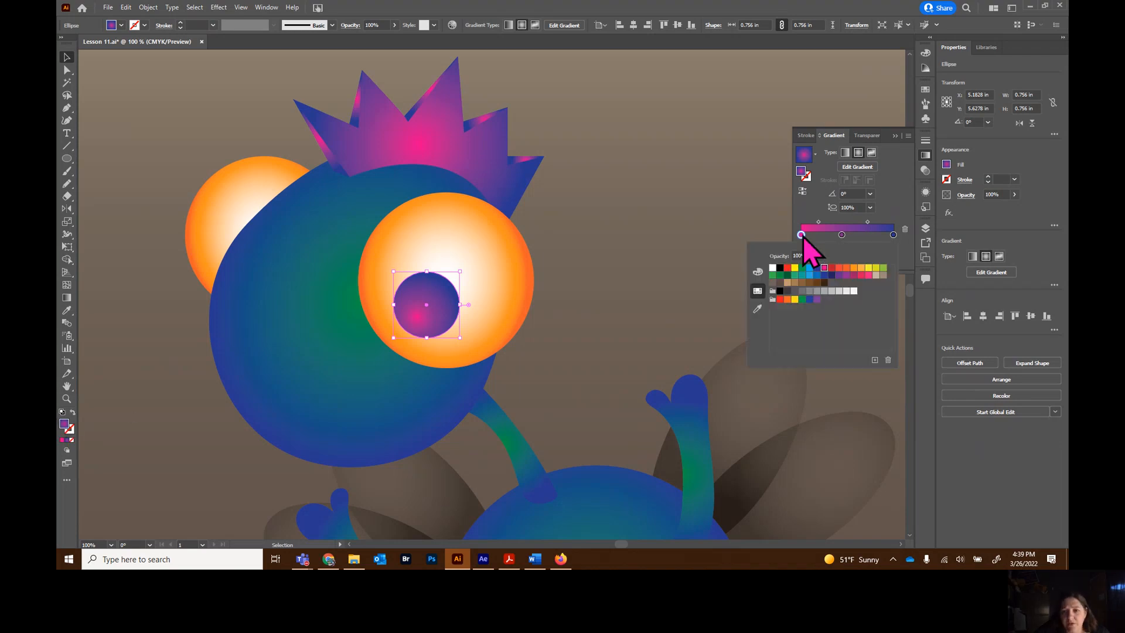
click(772, 268)
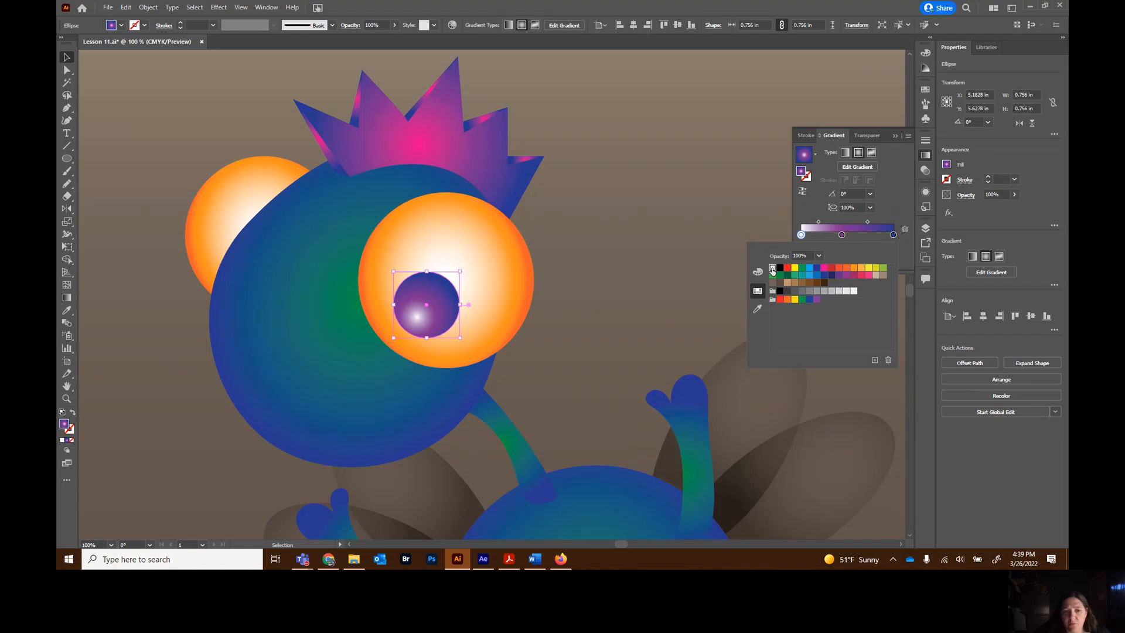
click(893, 235)
double_click(893, 235)
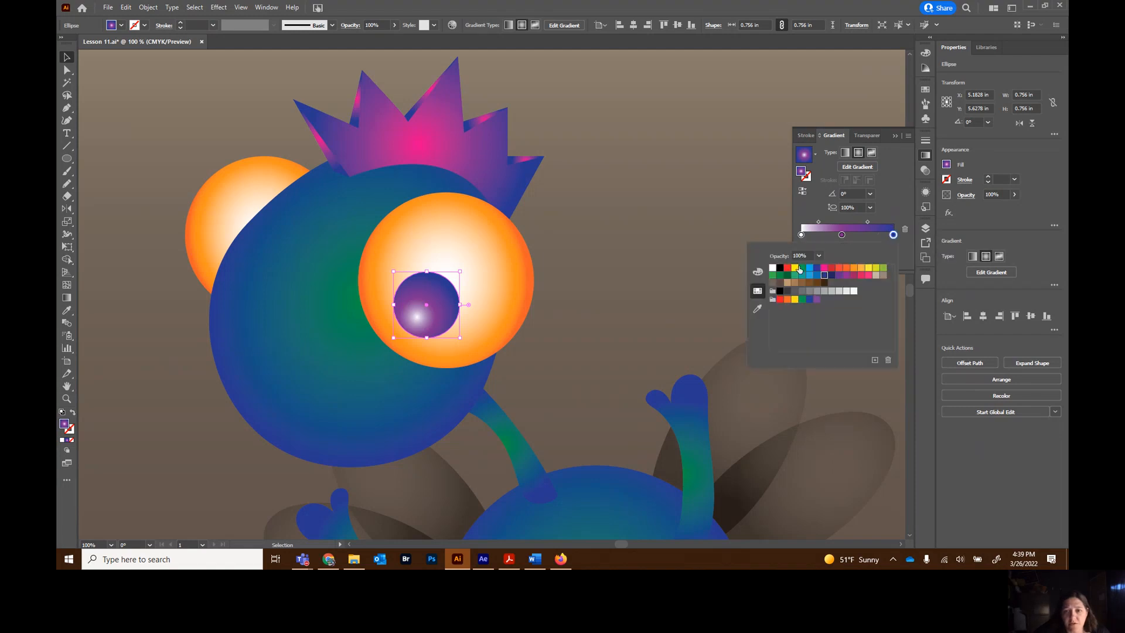
click(780, 267)
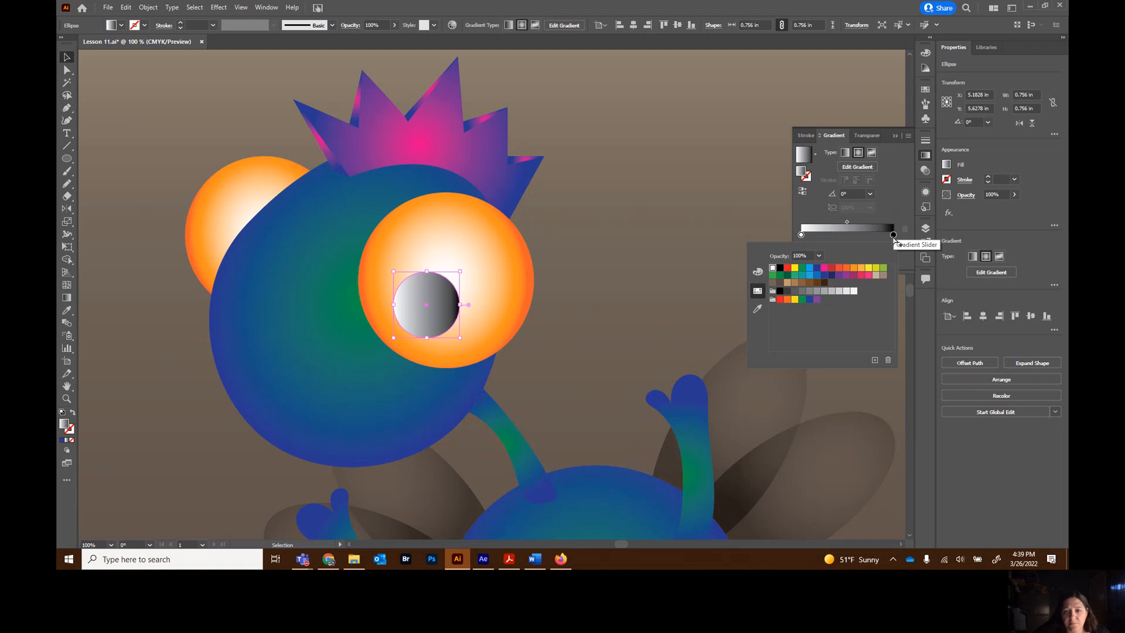
key(ctrl+z)
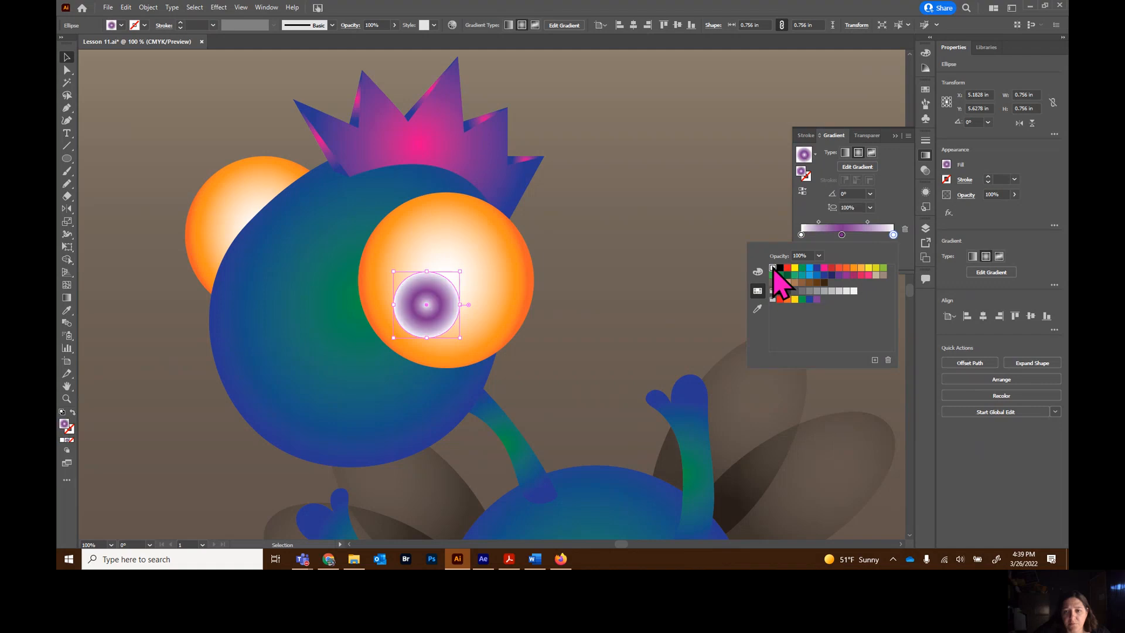
click(843, 235)
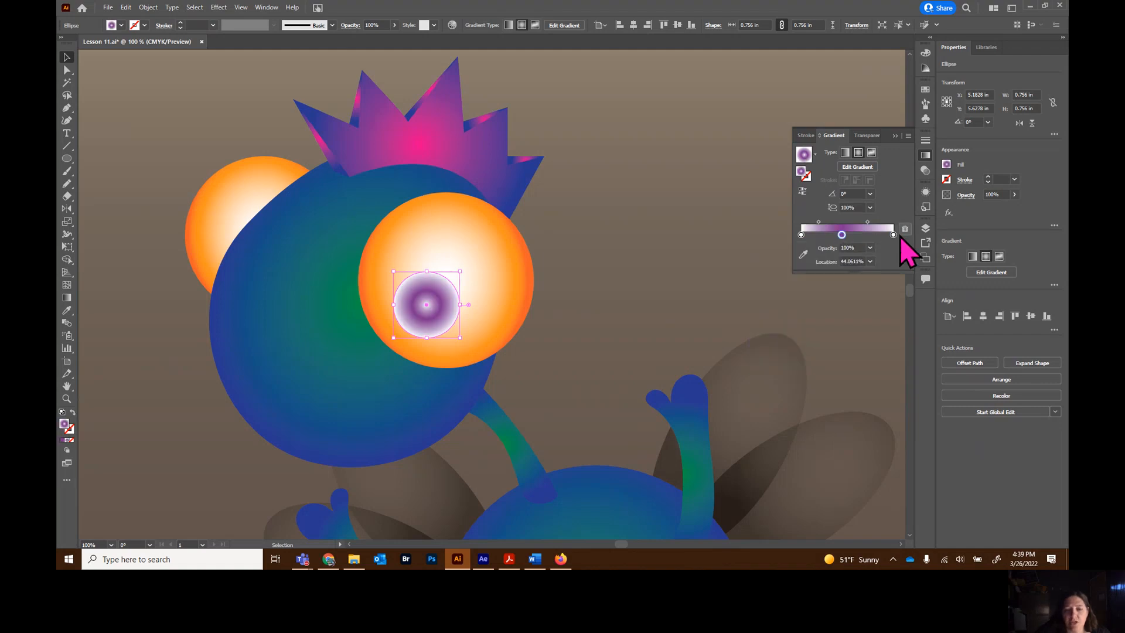
key(ctrl+shift+a)
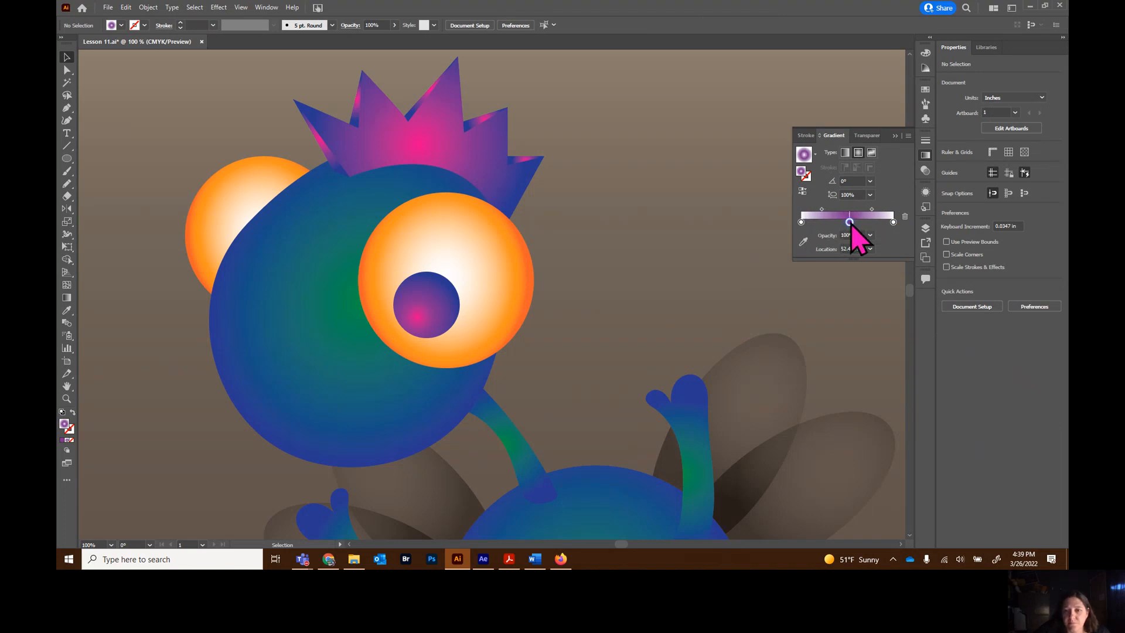
mouse_move(851, 226)
mouse_down()
mouse_move(838, 226)
mouse_move(847, 230)
mouse_up()
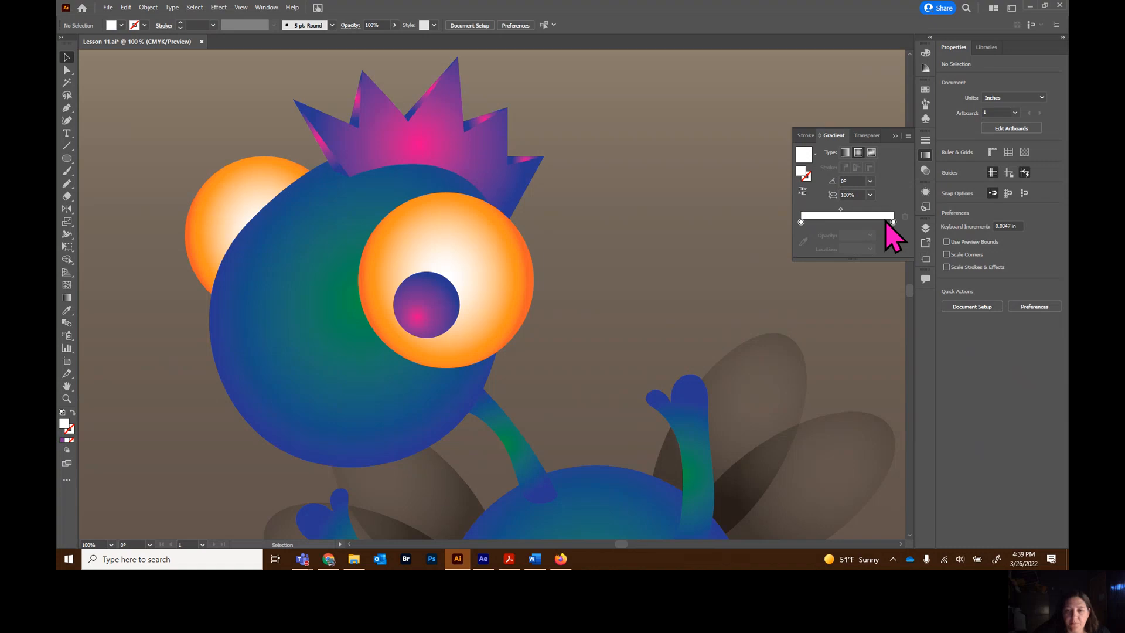
click(447, 321)
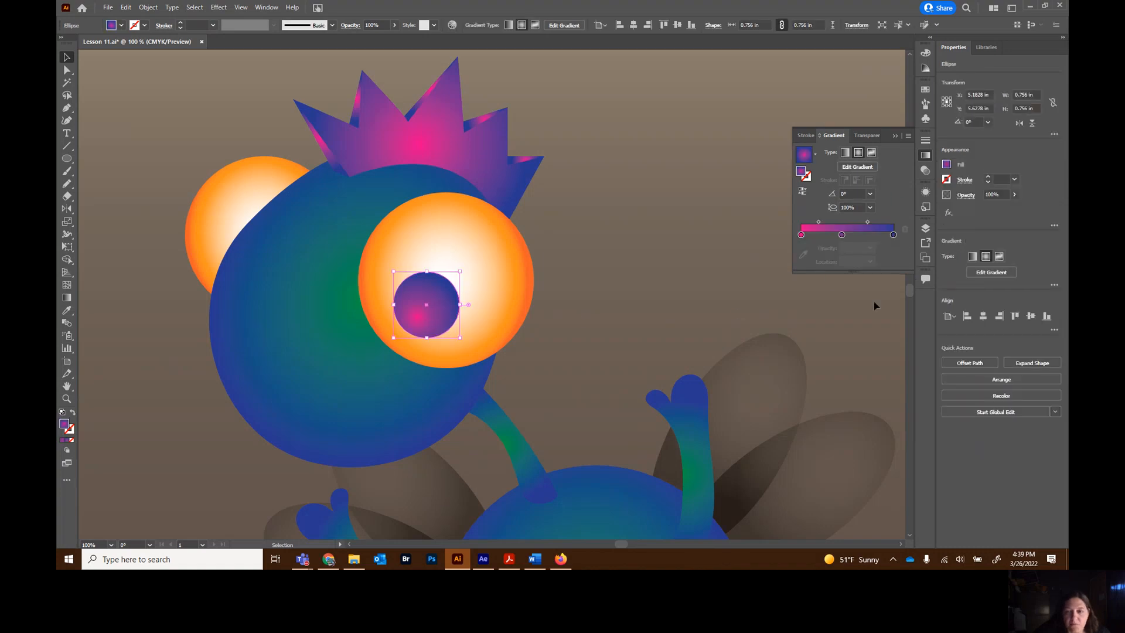
key(ctrl+shift+a)
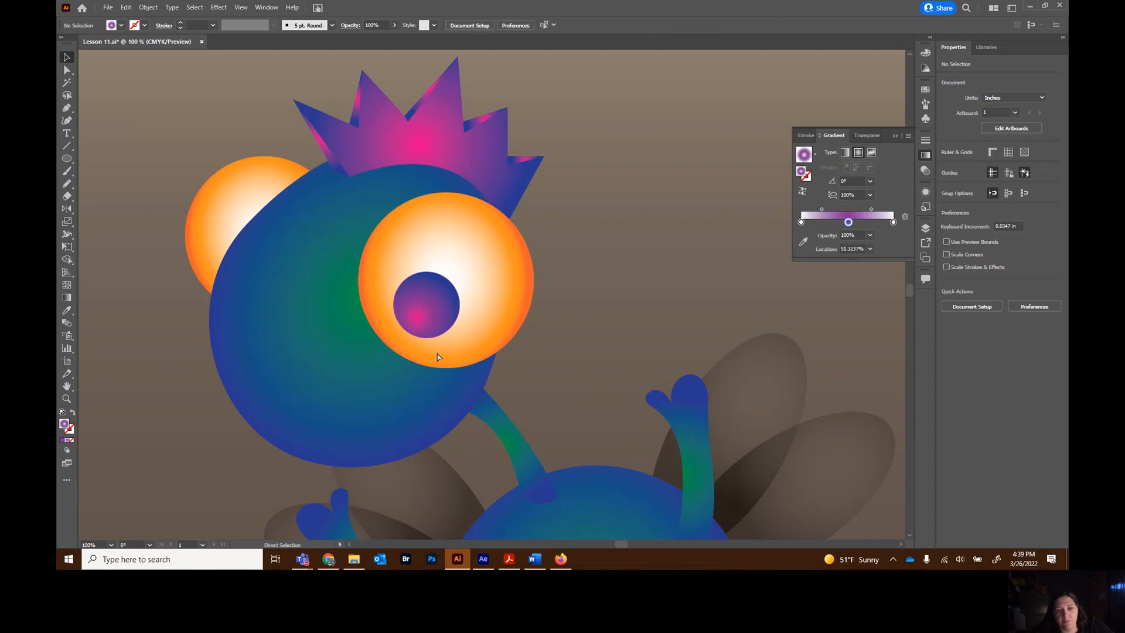
key(ctrl+z)
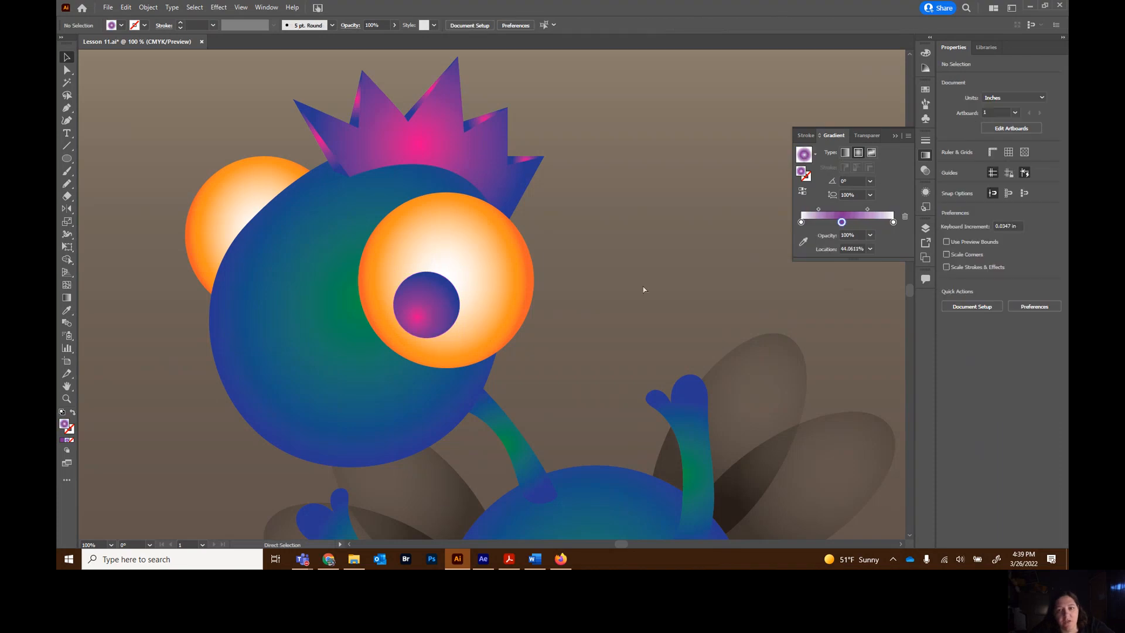
Expand the Eyes layer and paste a copy of the pupil directly in front of the original
click(926, 228)
click(821, 240)
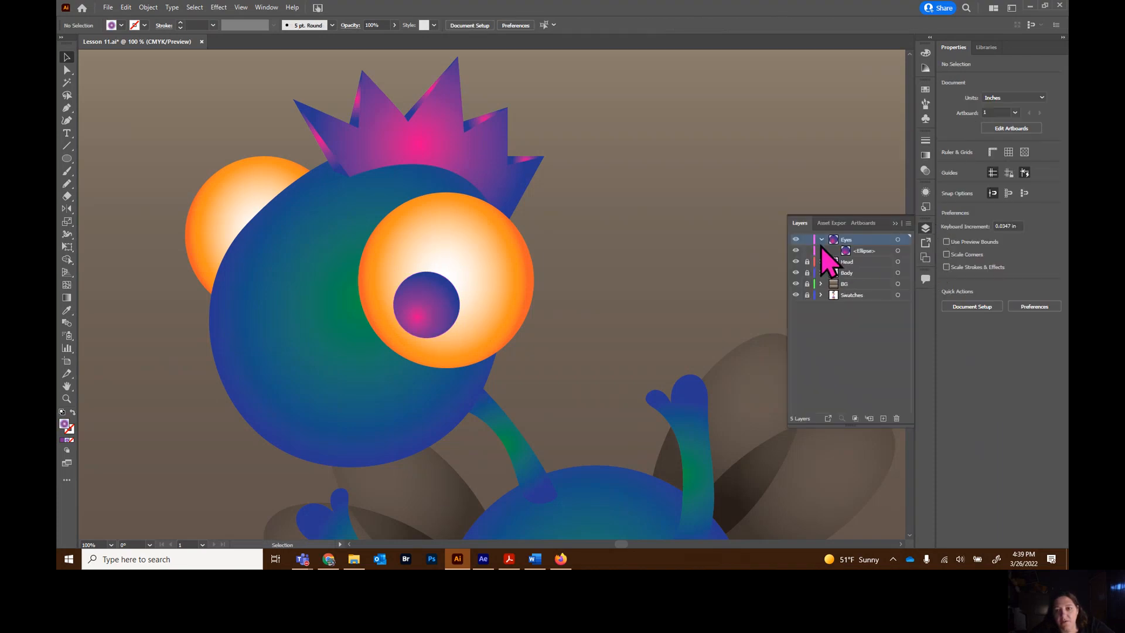
click(406, 300)
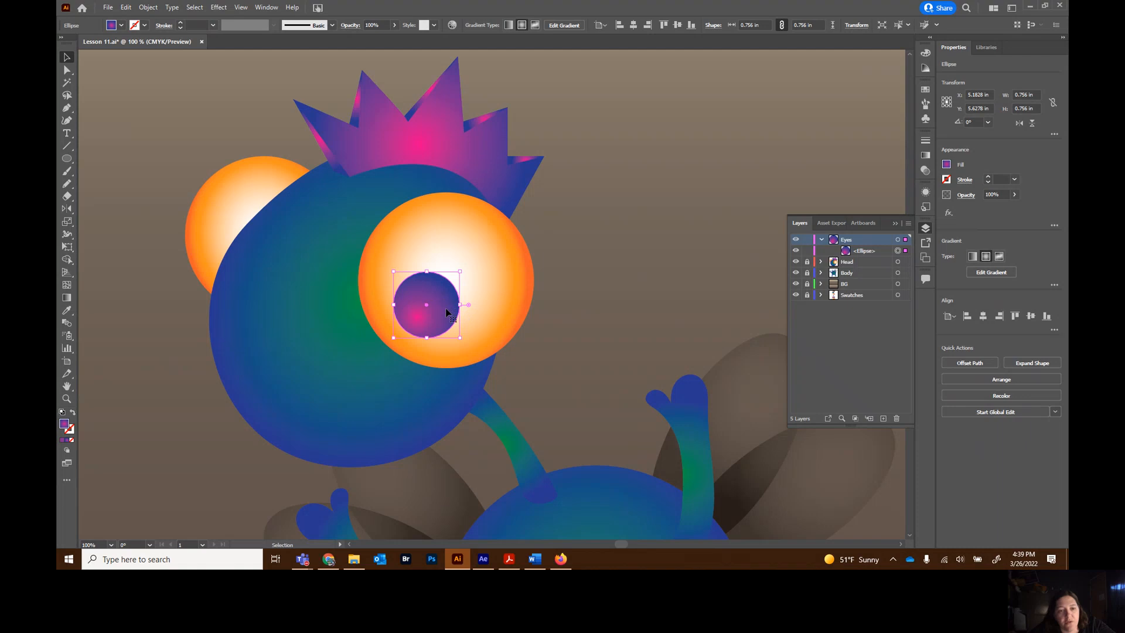
key(ctrl+c)
key(ctrl+f)
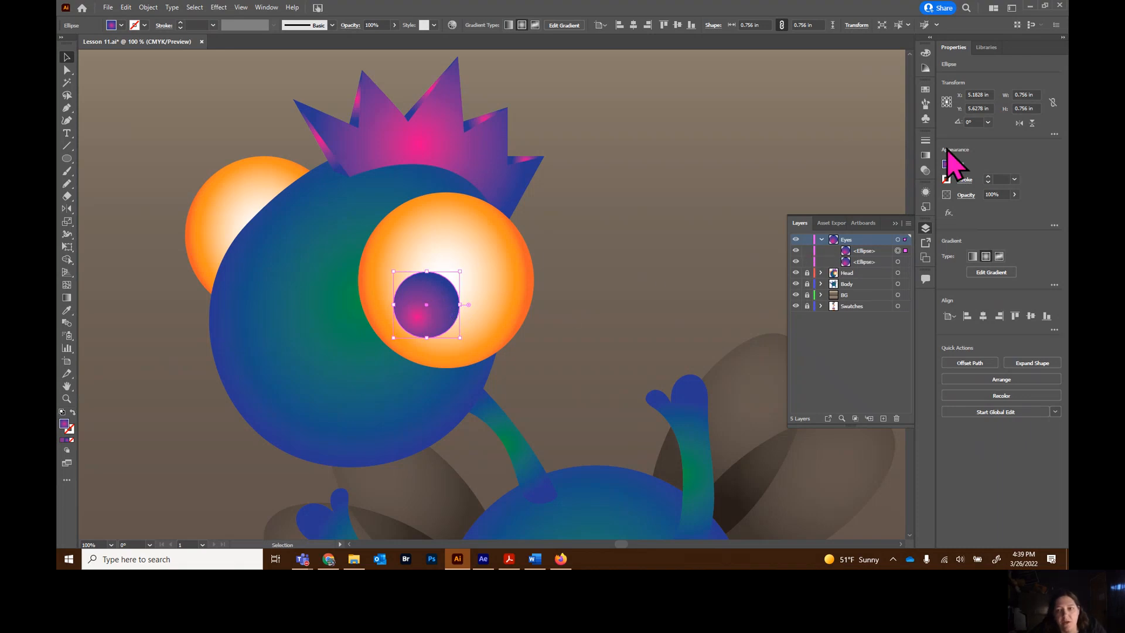
Recolour the inner and outer stops of the copied pupil's radial gradient to white
click(925, 155)
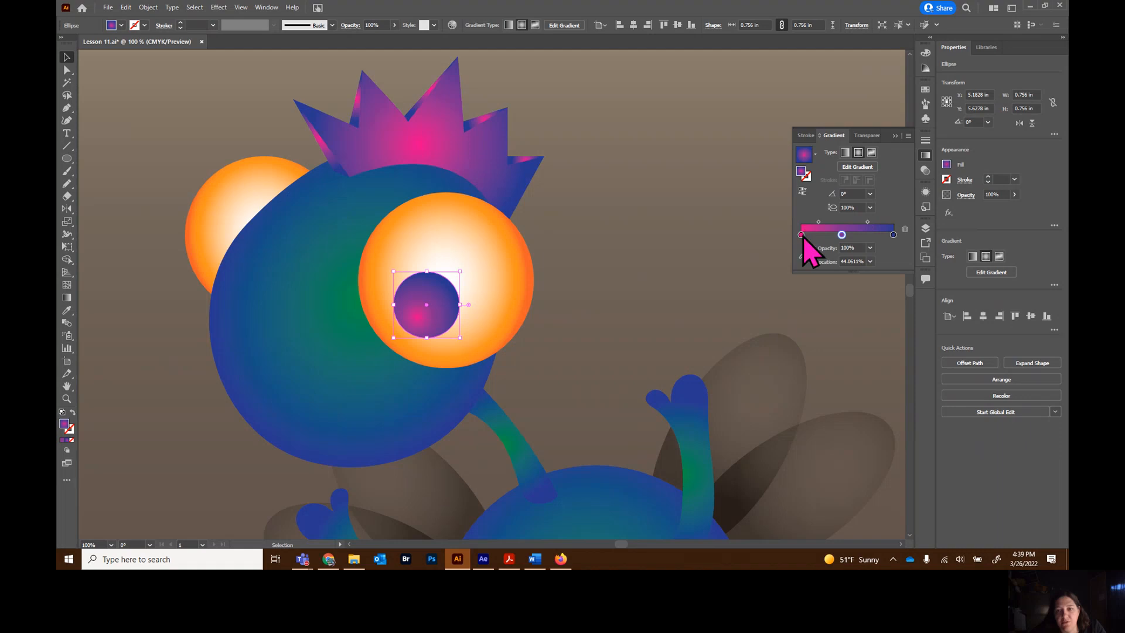
double_click(802, 235)
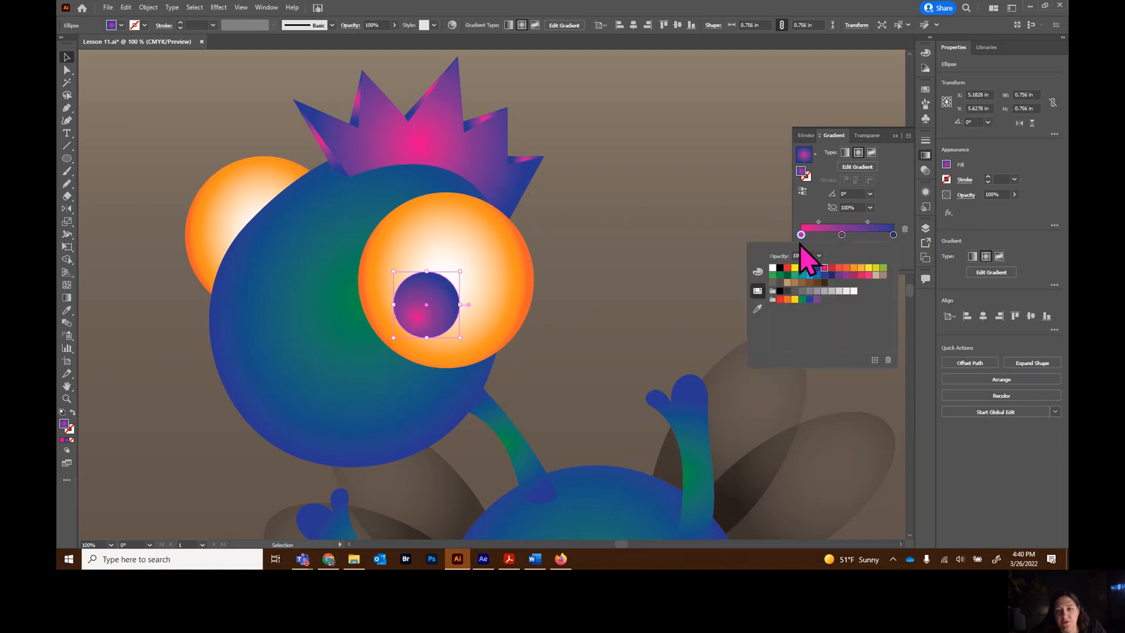
click(773, 268)
double_click(893, 235)
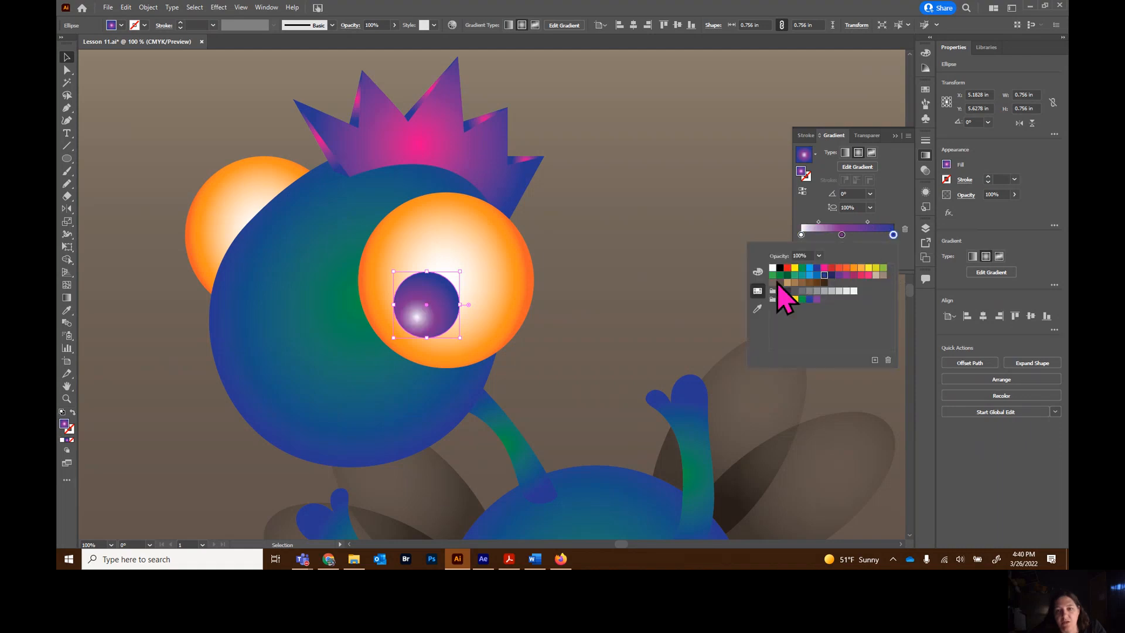
click(772, 269)
Remove the purple middle stop from the copied pupil's gradient, keeping the white inner and outer stops
click(842, 235)
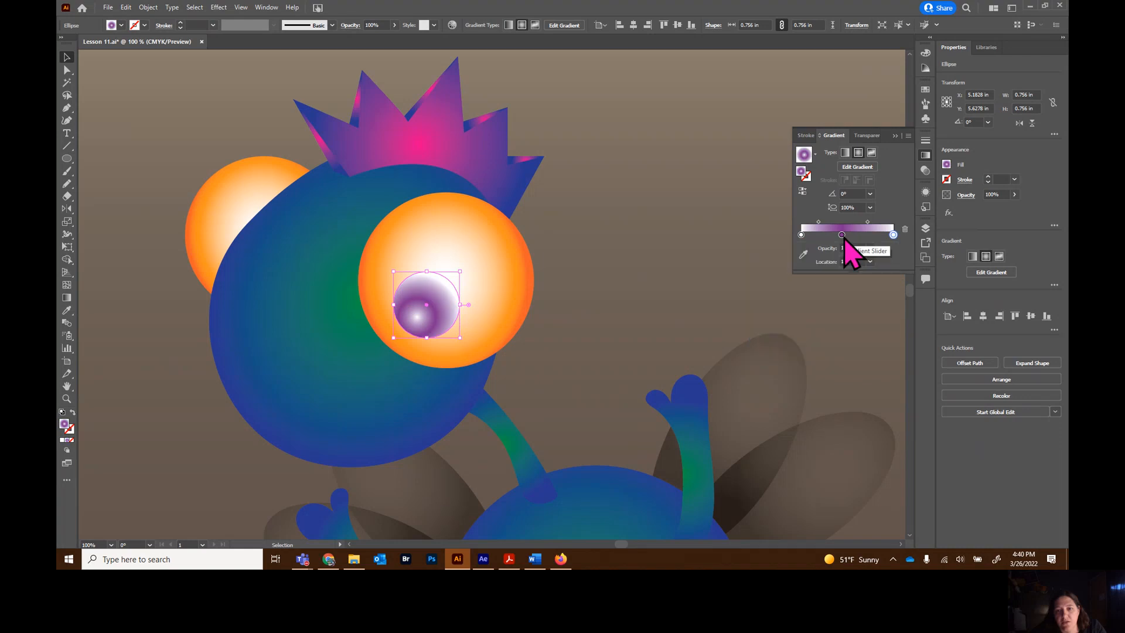
key(ctrl+shift+a)
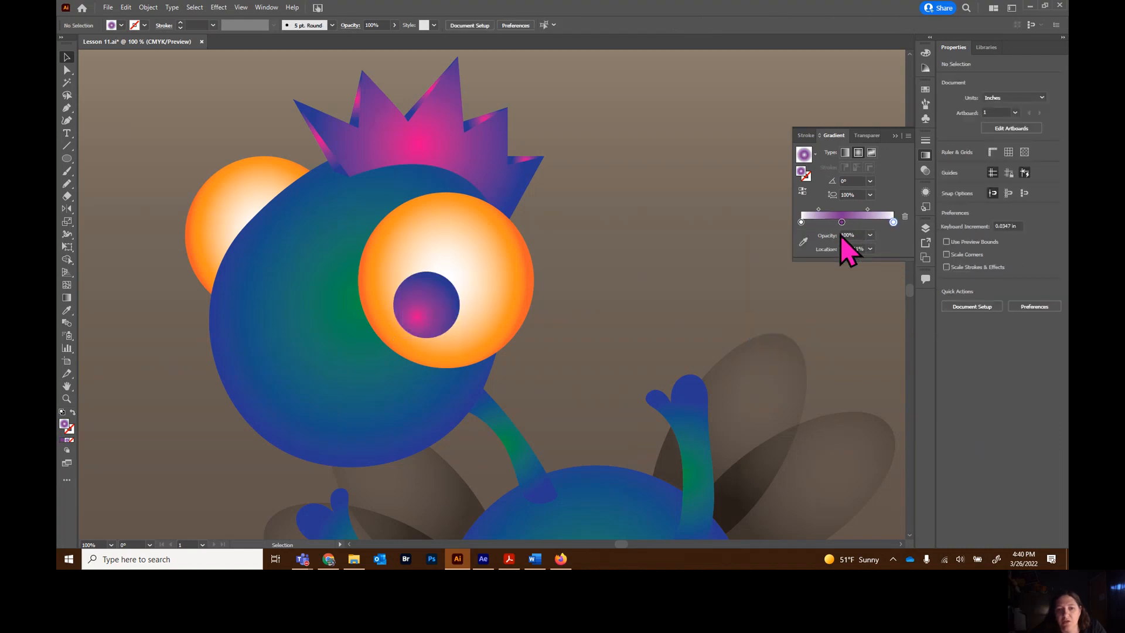
key(ctrl+z)
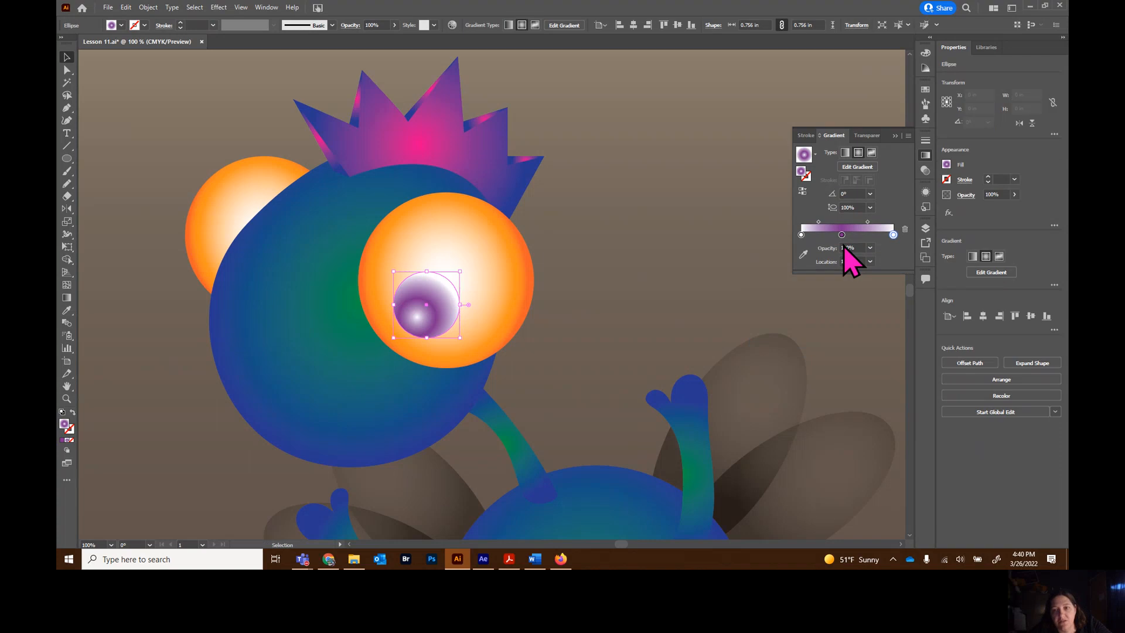
click(906, 229)
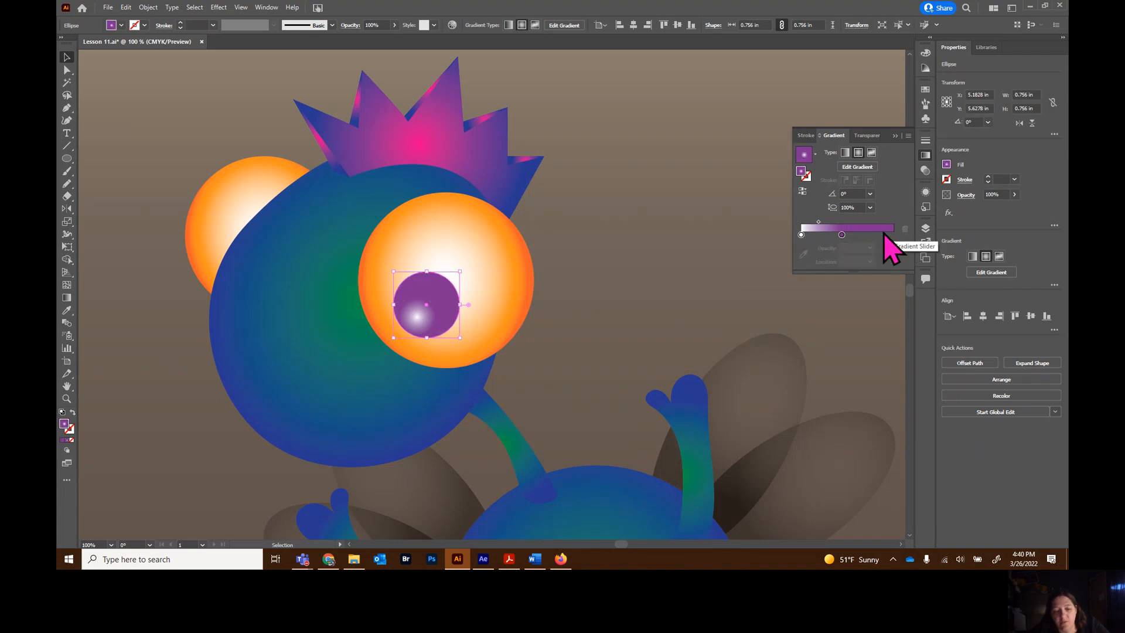
click(892, 235)
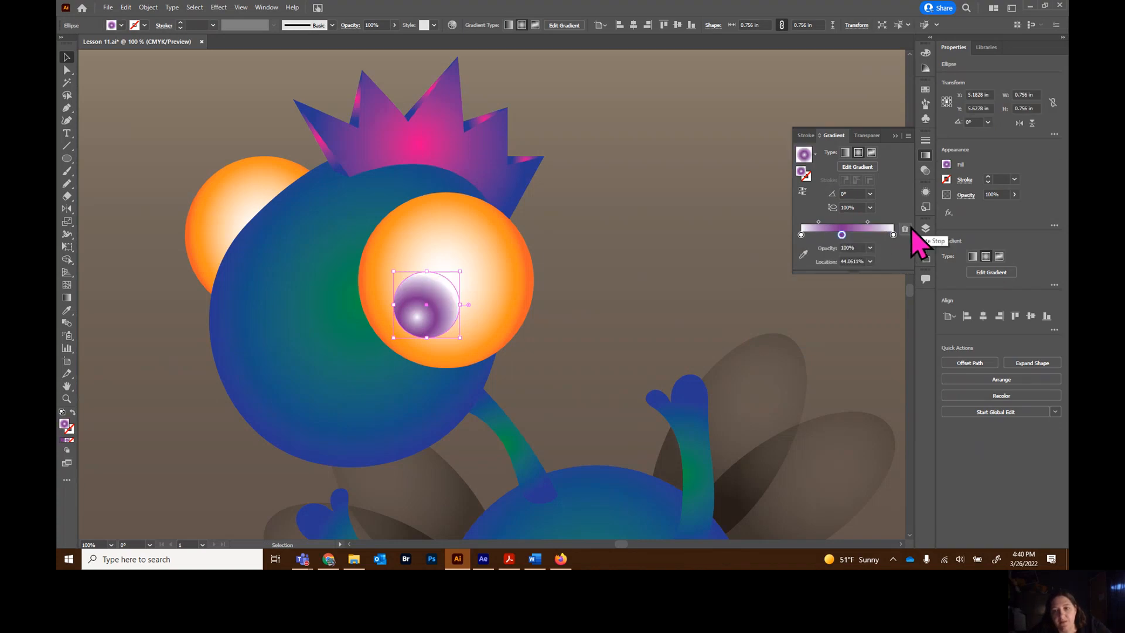
click(905, 229)
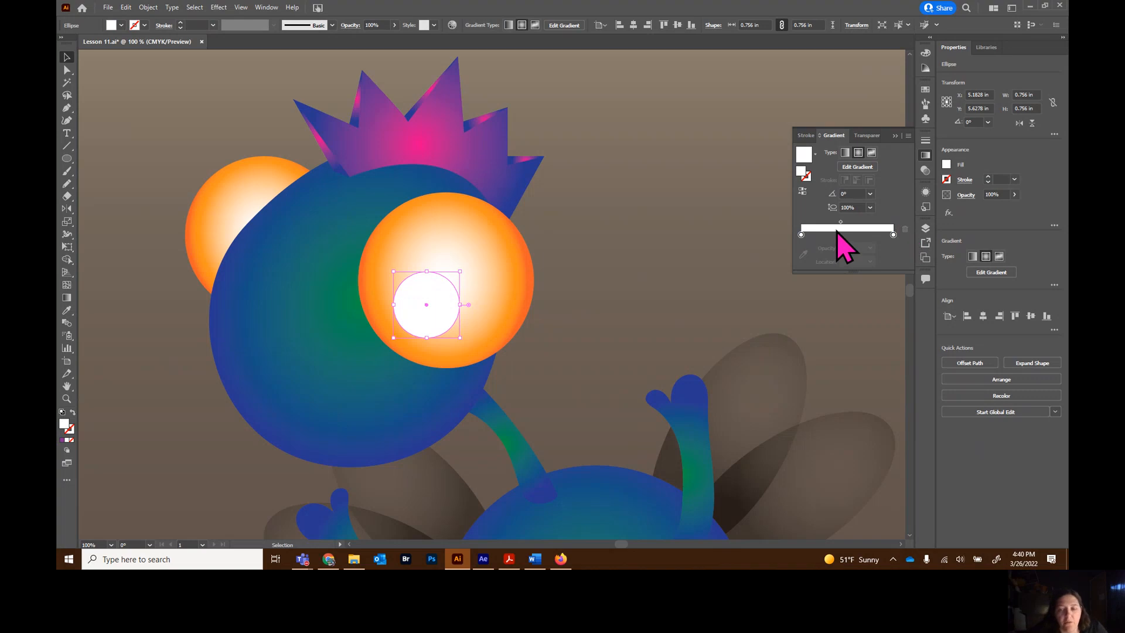
Set the opacity of the copied pupil gradient's outer stop to 0%
click(894, 234)
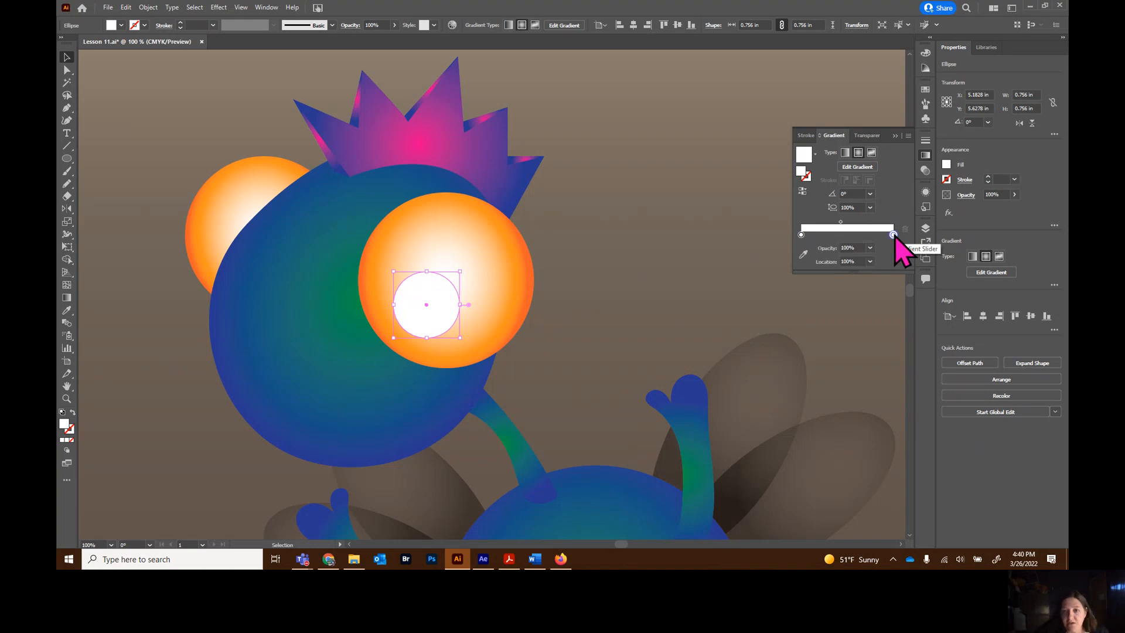
click(871, 247)
click(883, 259)
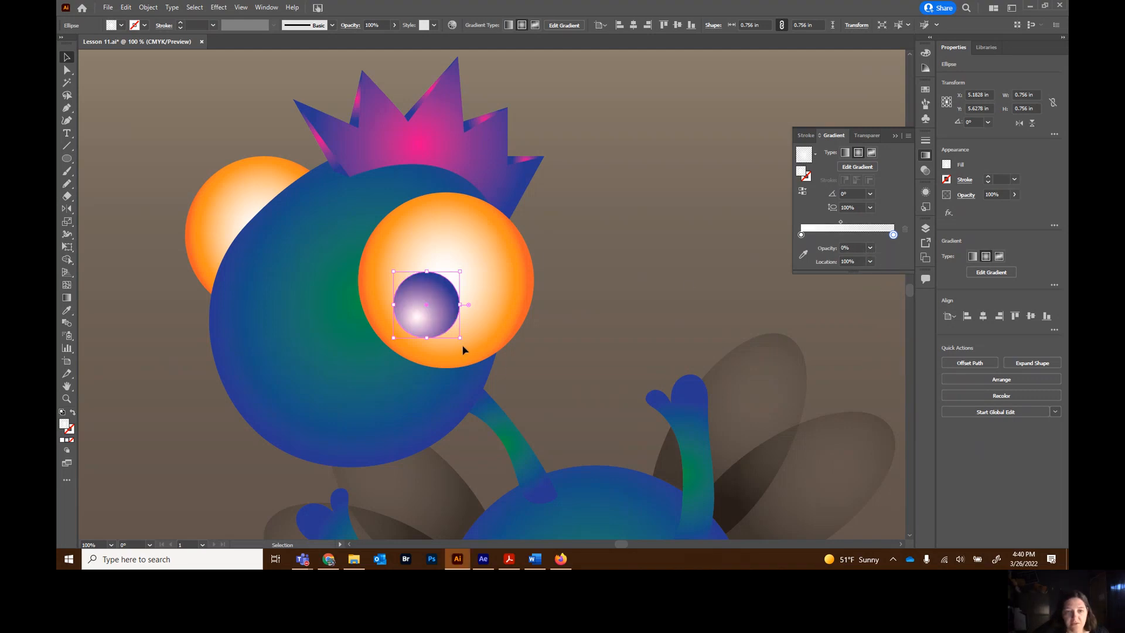
Rotate the white-gradient pupil copy by about 82.7° so its glow sits at the pupil's lower right
drag(463, 339, 476, 269)
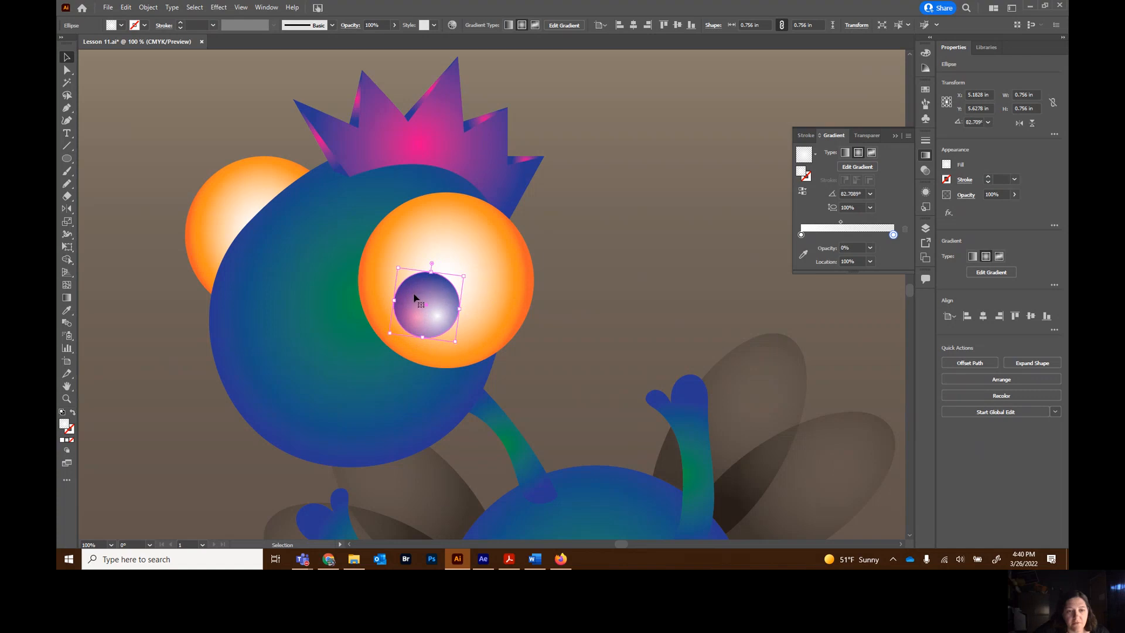
drag(400, 268, 398, 266)
click(603, 304)
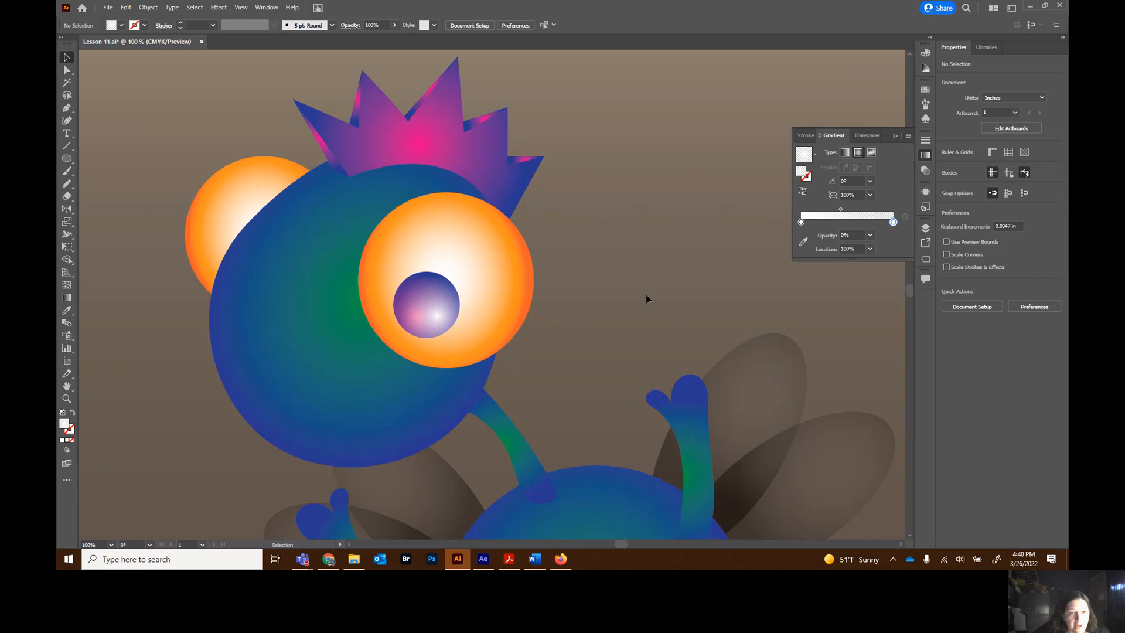
Draw a circle about 0.29 in wide inside the pupil, enlarge it to about 0.33 in and centre it roughly
click(67, 159)
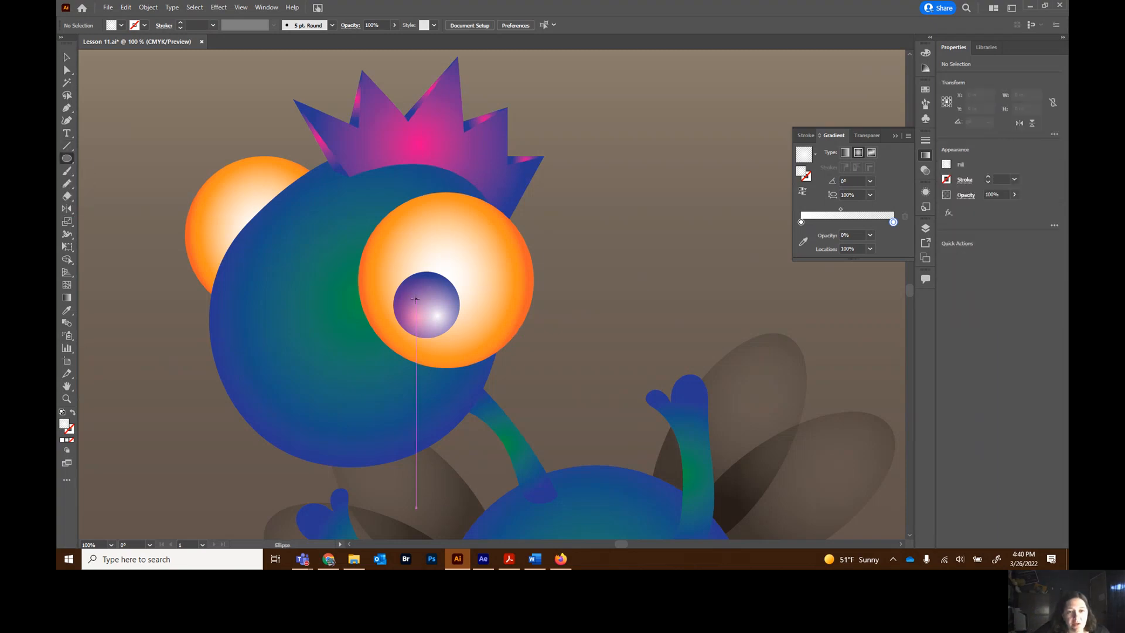
drag(414, 299, 439, 323)
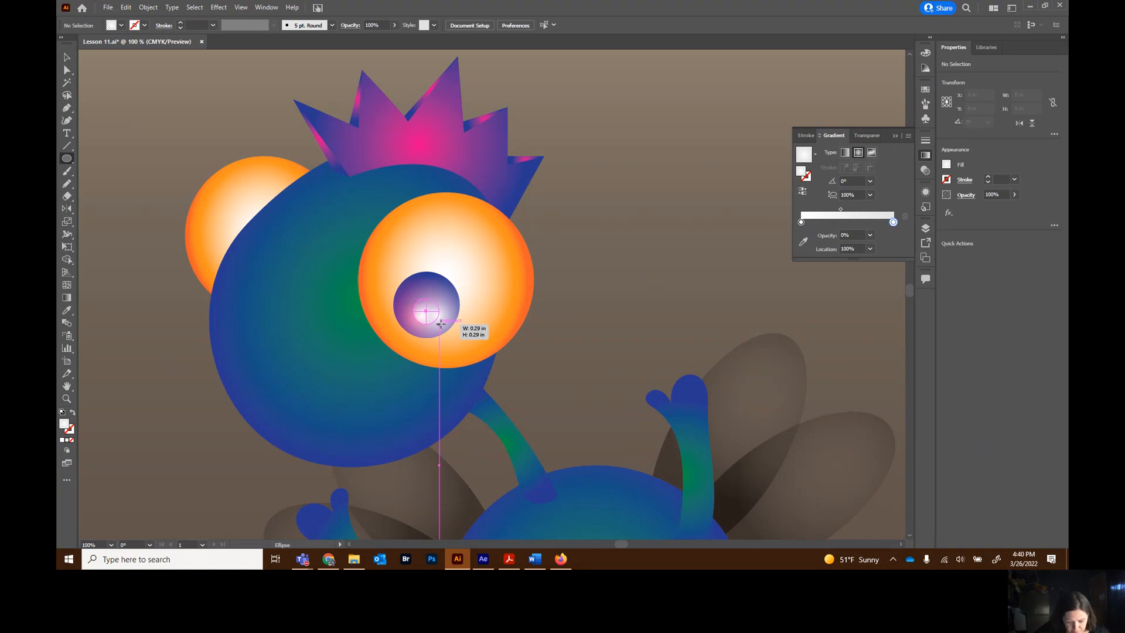
drag(441, 323, 441, 323)
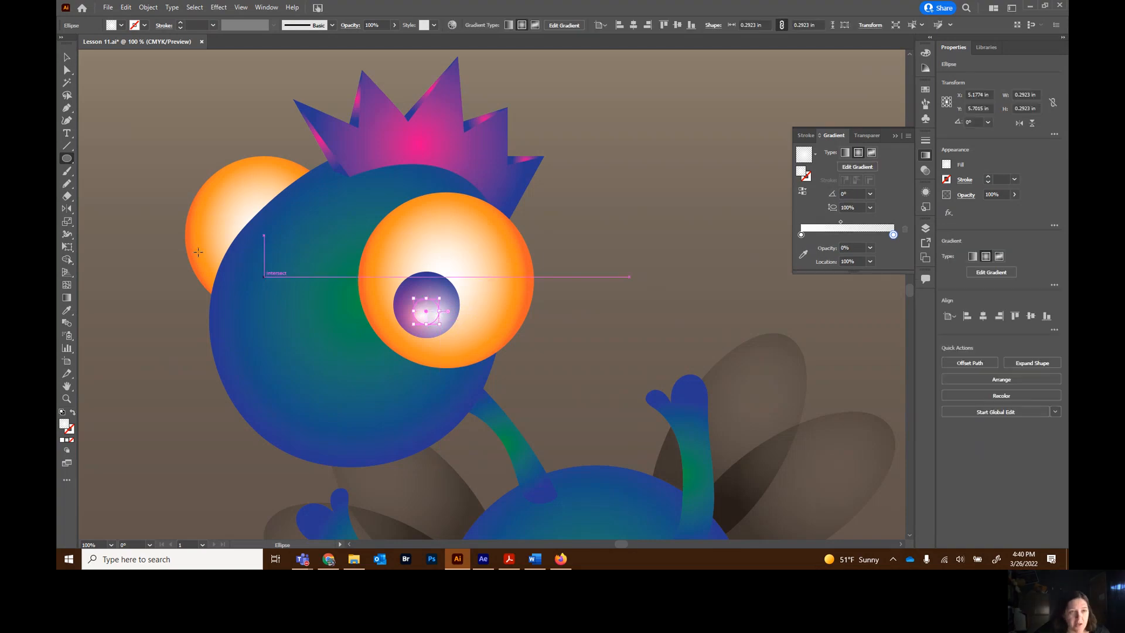
click(67, 57)
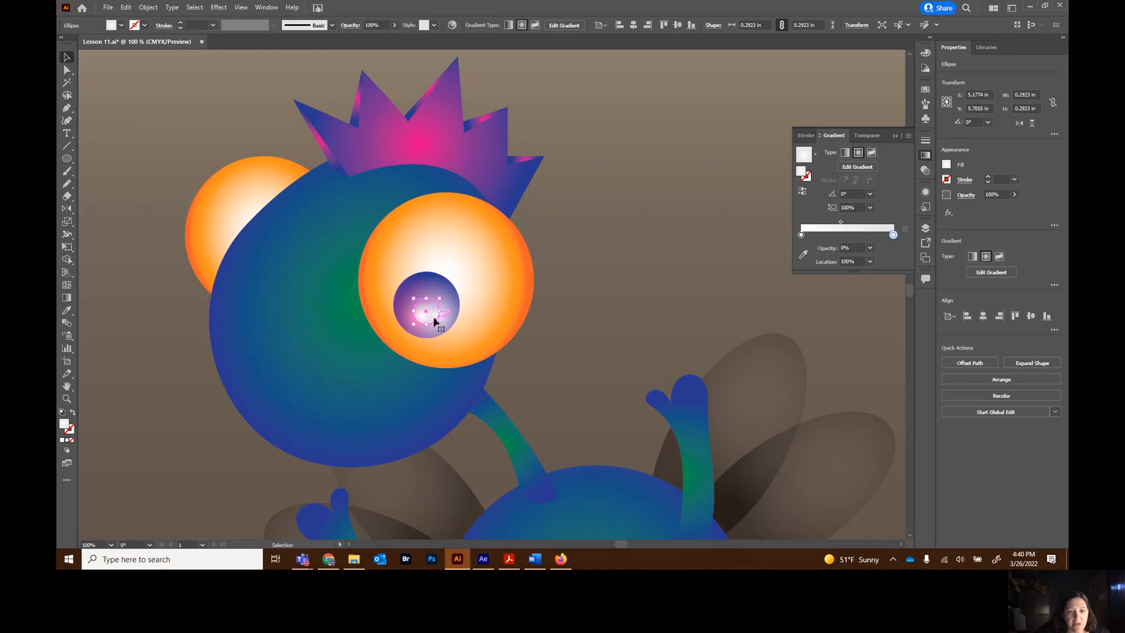
drag(434, 317, 439, 291)
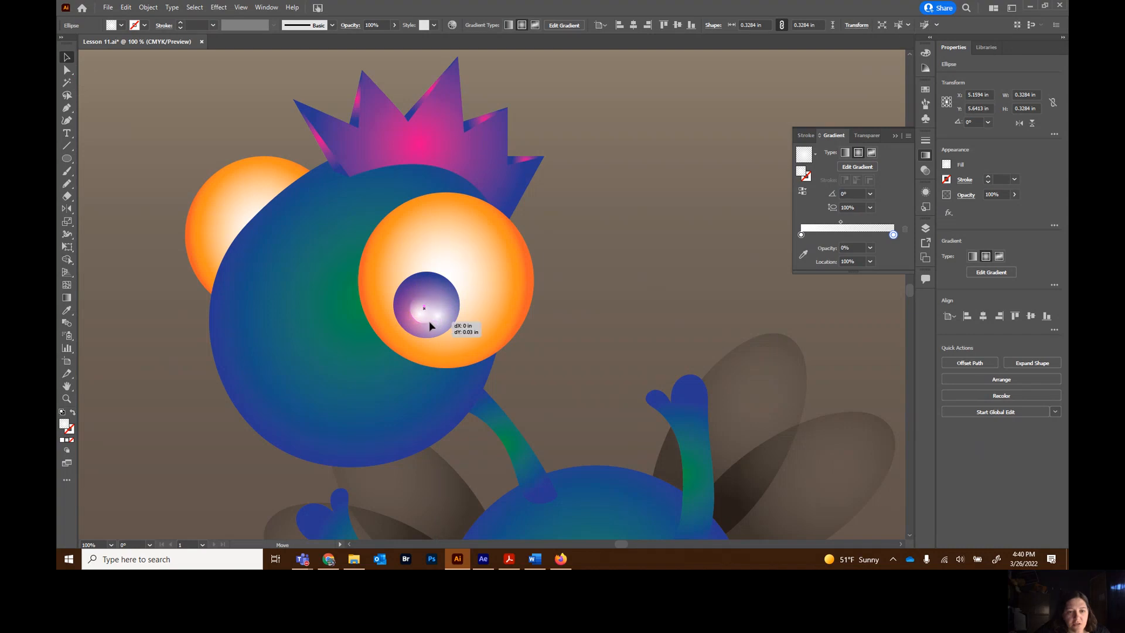
Fill the small inner circle with the White, Black gradient preset as a radial gradient
click(816, 154)
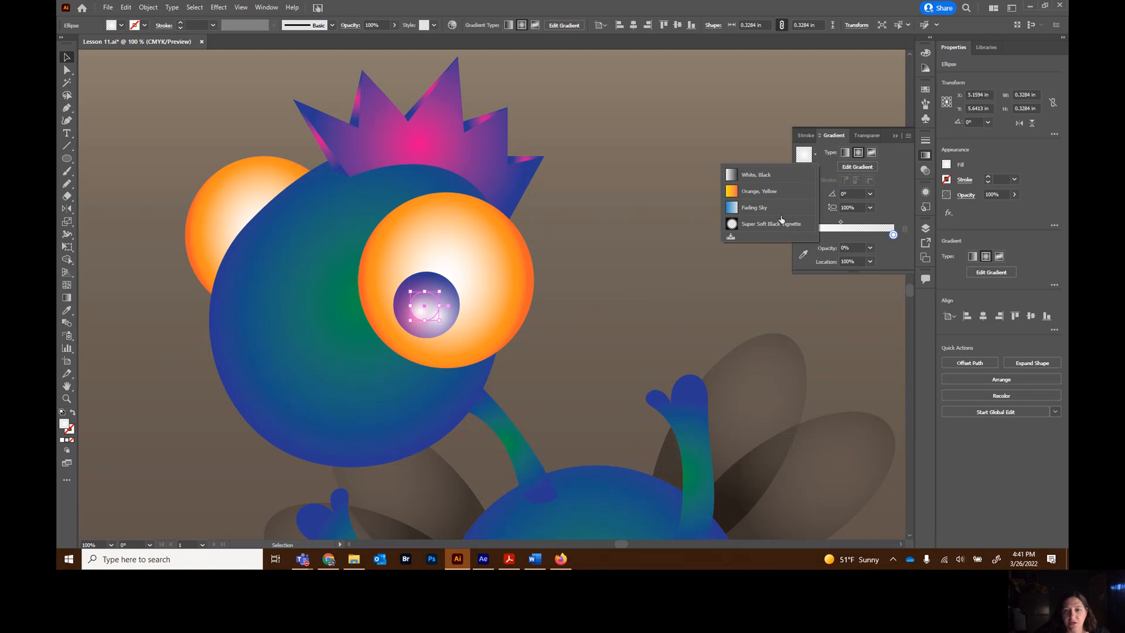
click(762, 174)
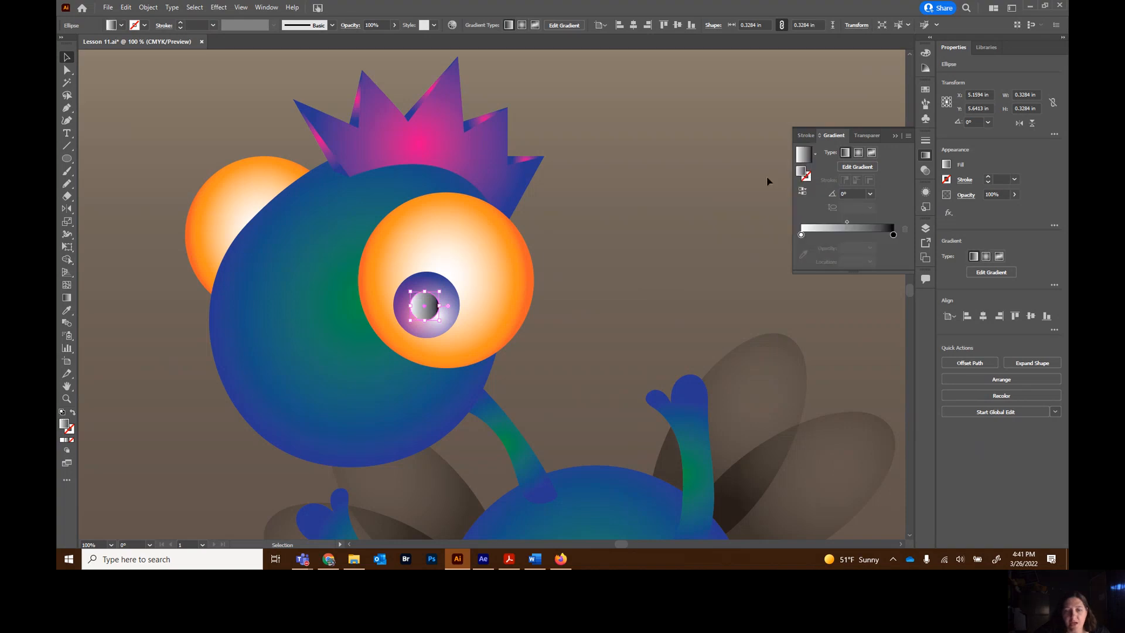
click(859, 152)
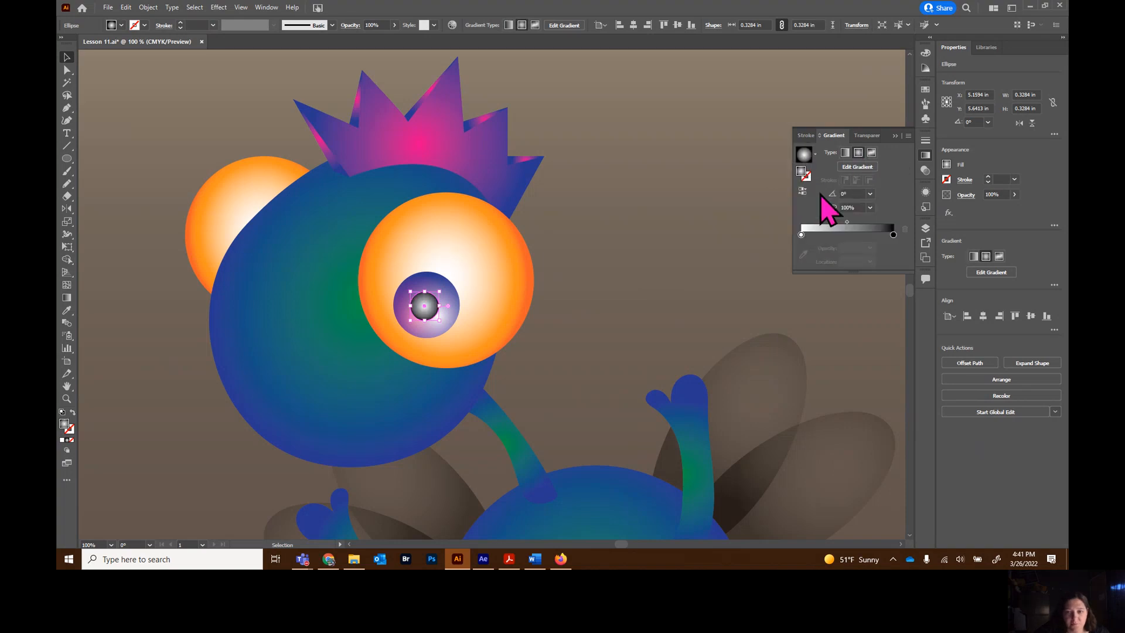
Shift the inner circle's radial gradient centre toward its upper right, enlarge the radius slightly and move the midpoint closer to the white stop
click(68, 298)
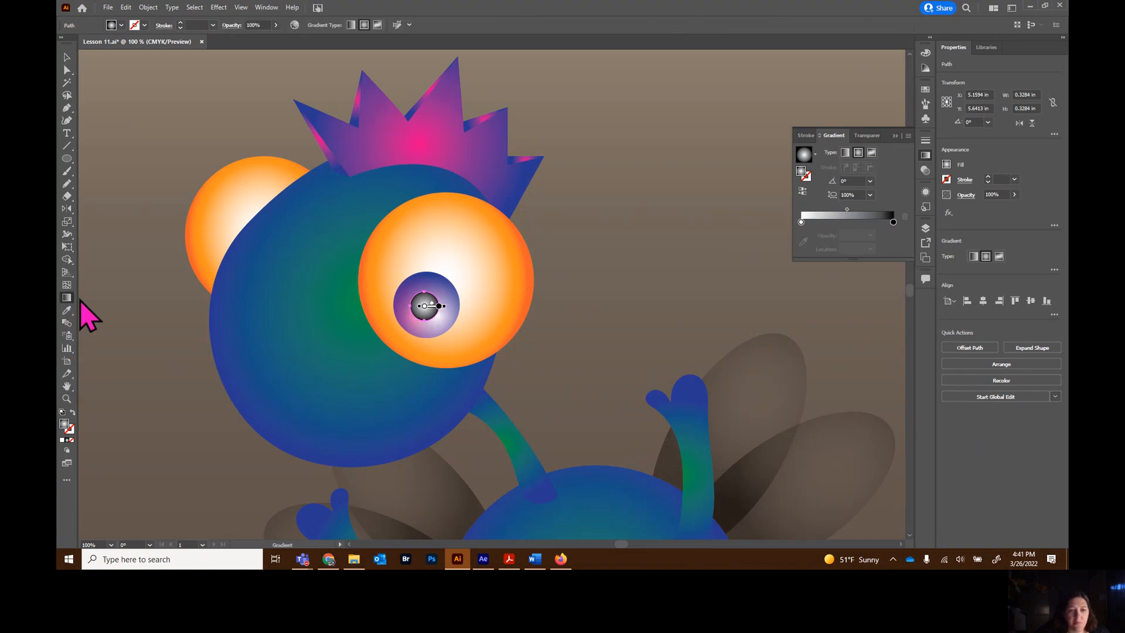
click(424, 309)
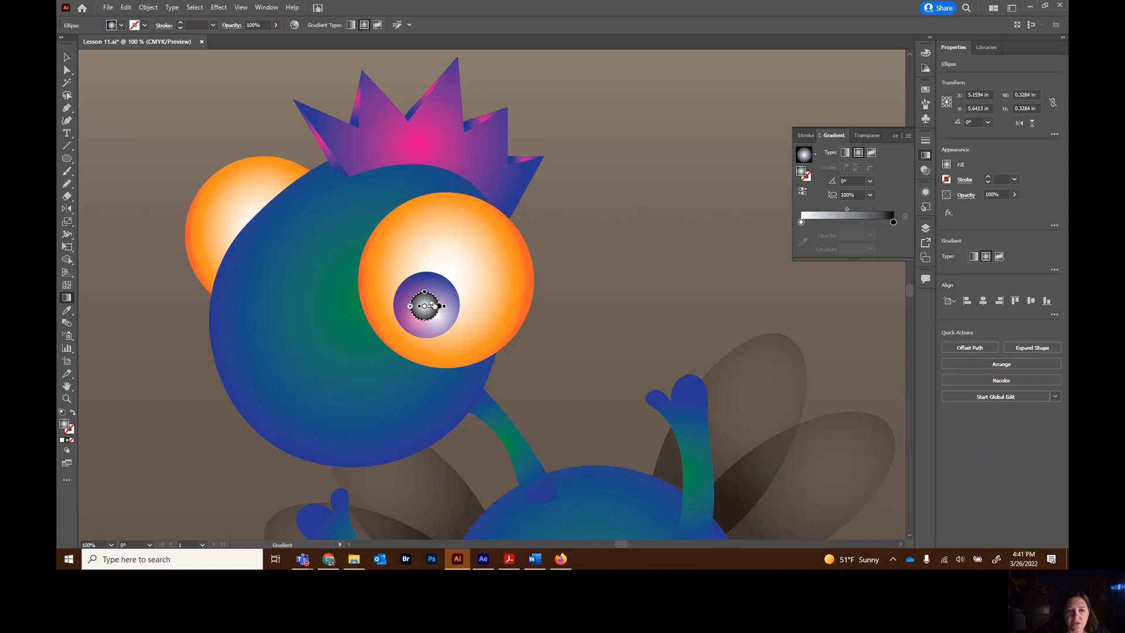
drag(431, 304, 442, 299)
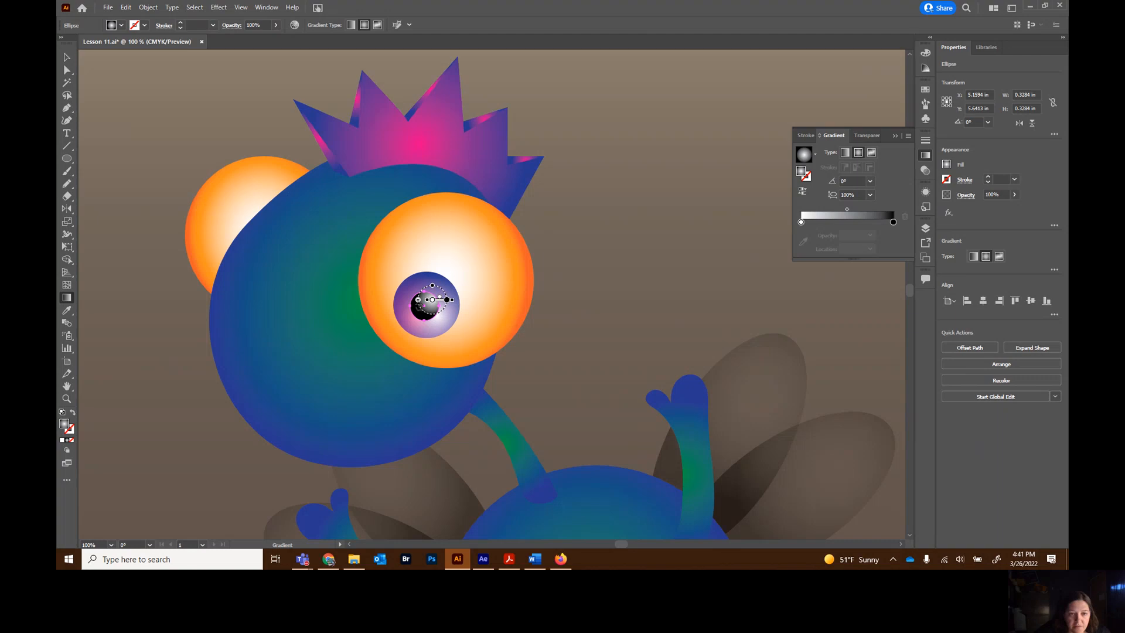
drag(426, 310, 422, 312)
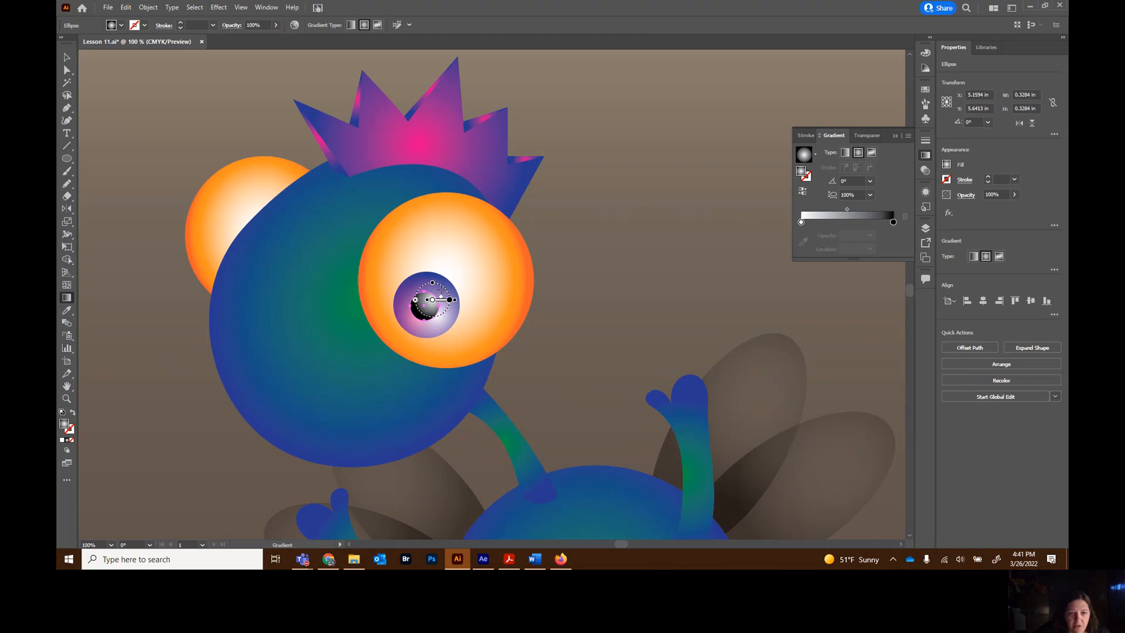
drag(441, 296, 438, 296)
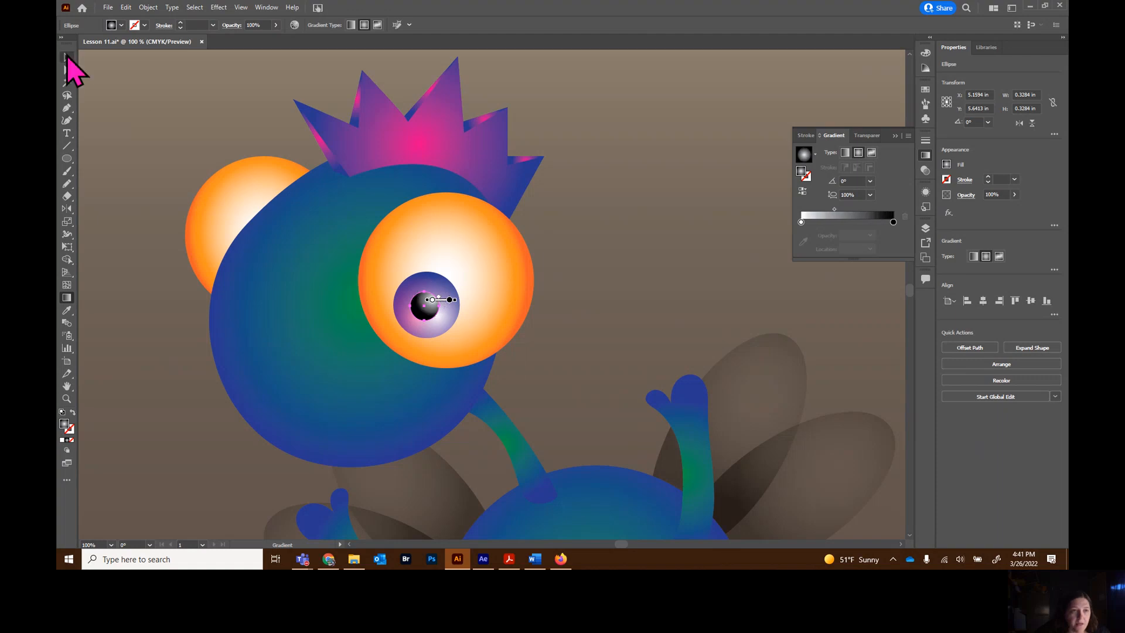
click(67, 57)
click(125, 112)
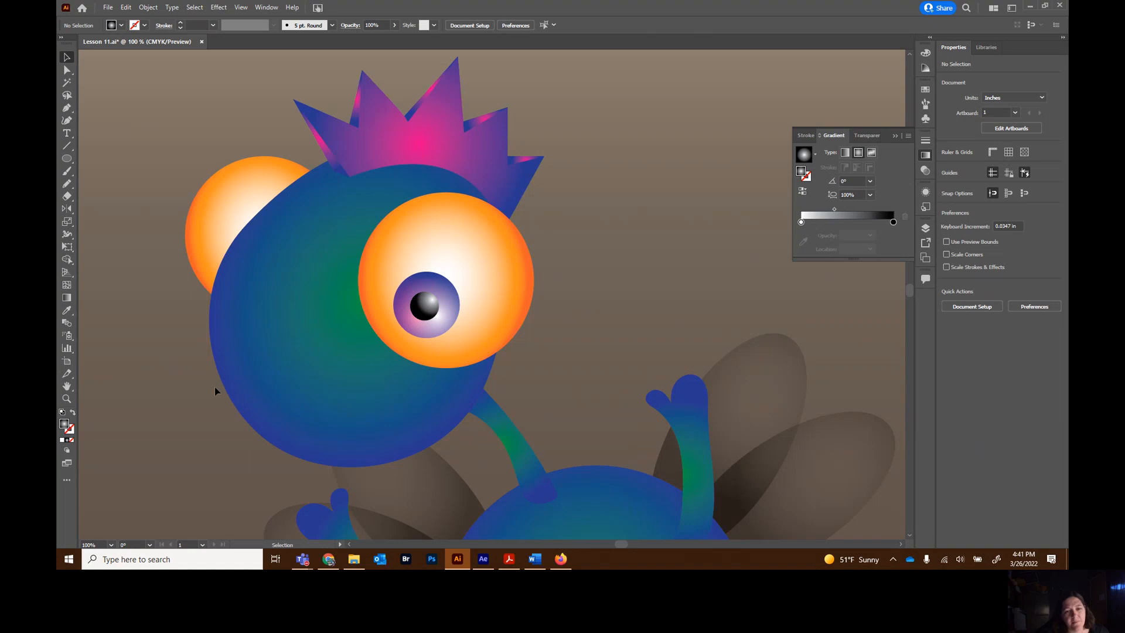
Draw an ellipse about 0.22 by 0.11 in over the inner circle's upper right and fill it with white
click(68, 159)
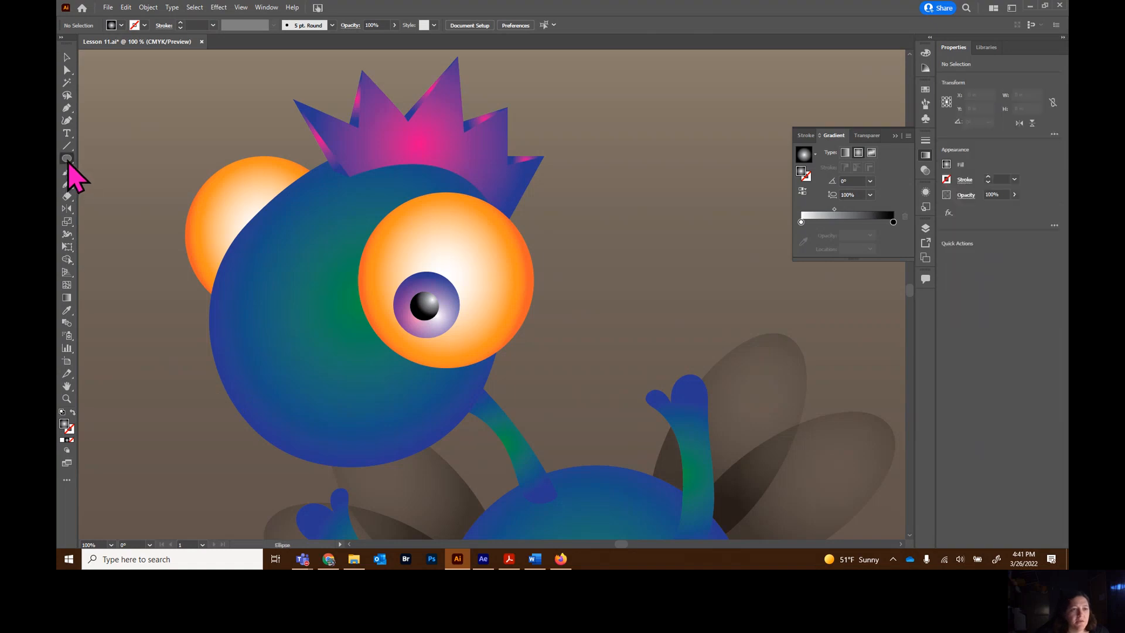
drag(428, 289, 447, 298)
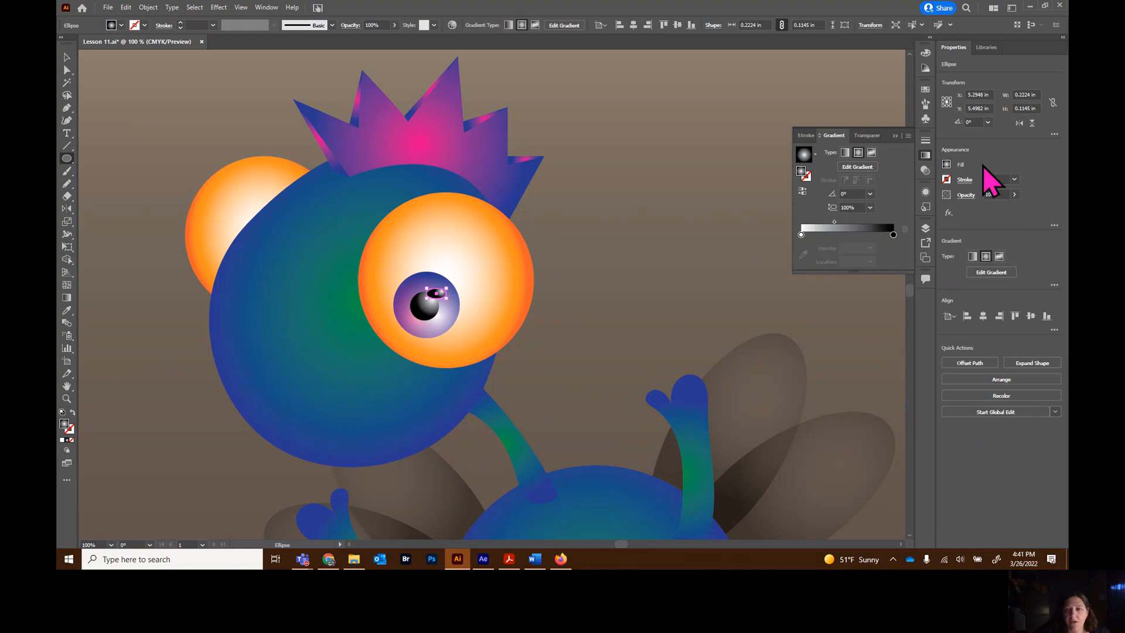
click(947, 166)
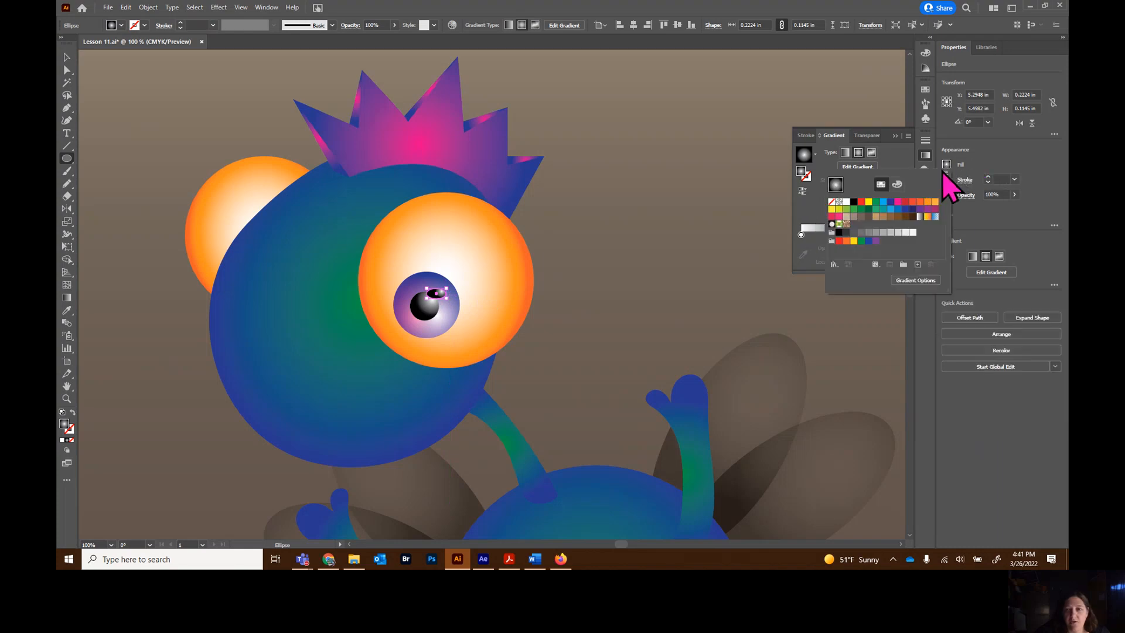
click(848, 202)
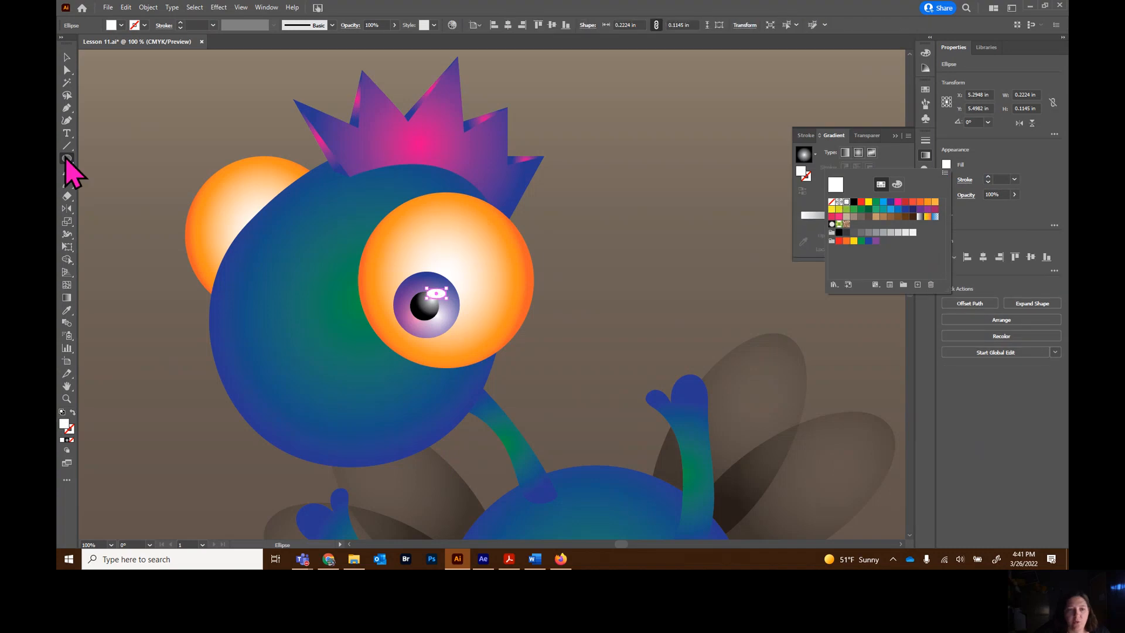
Add a tiny white circular highlight at the lower left edge of the black inner circle
click(111, 99)
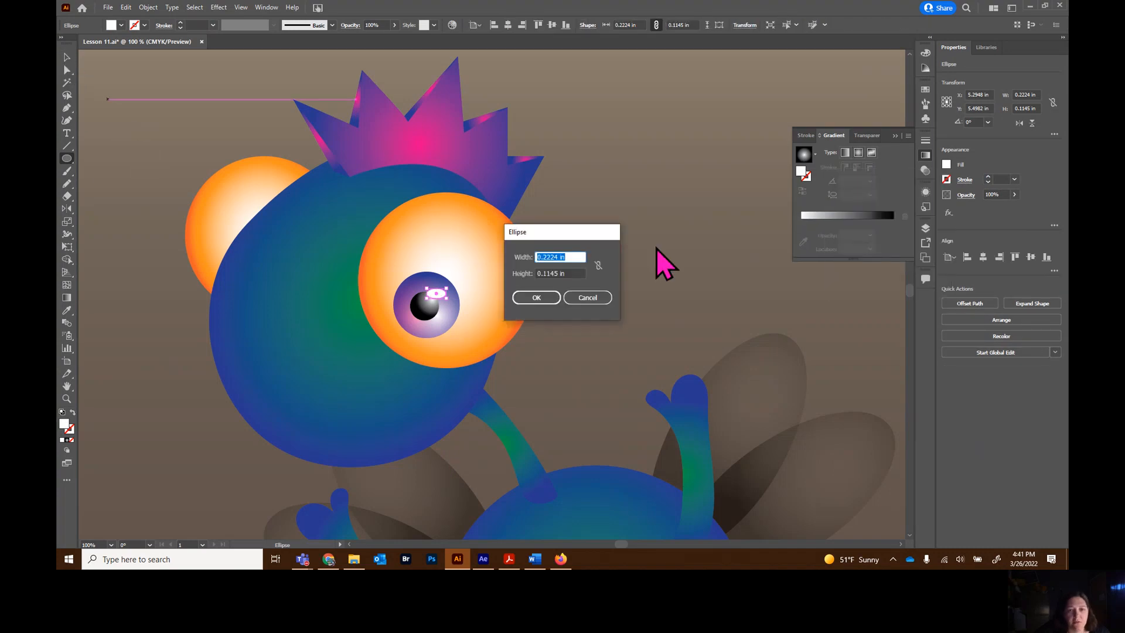
click(602, 297)
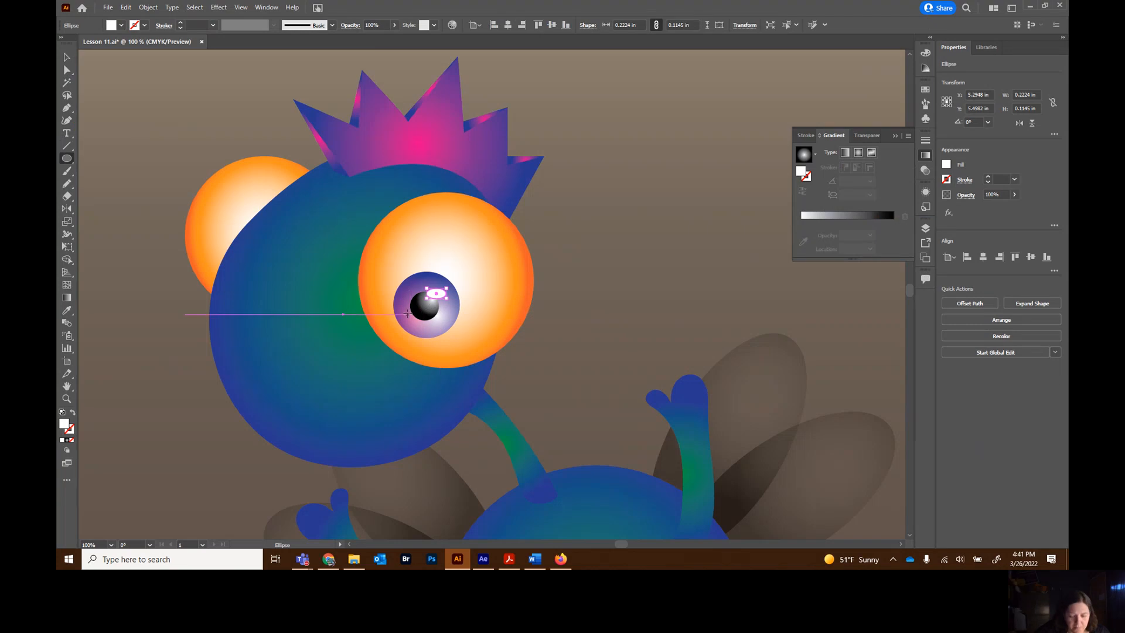
drag(413, 315, 422, 322)
click(66, 57)
click(123, 103)
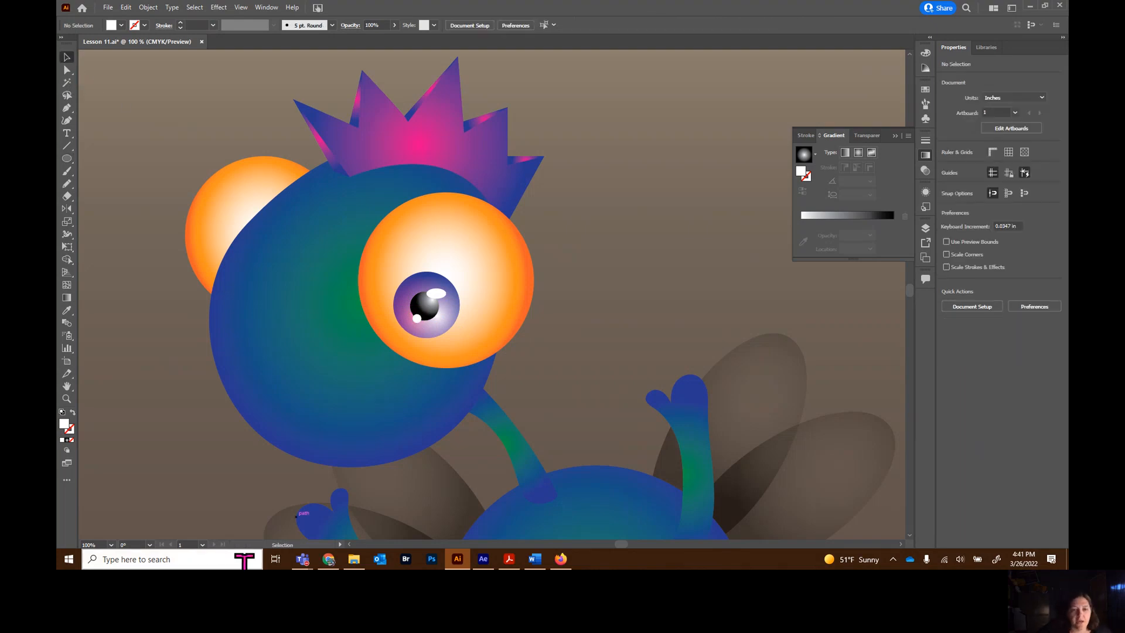
Duplicate the front eye's pupil, inner circle and highlights, and place the copy scaled down to about two thirds on the rear eye
drag(386, 259, 477, 356)
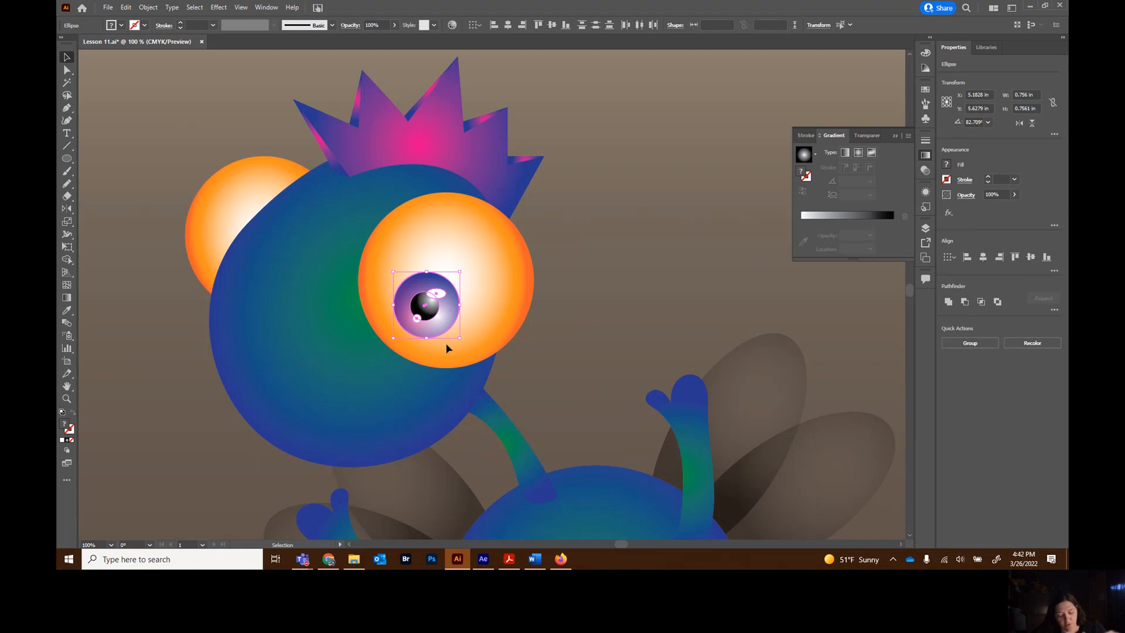
key(a)
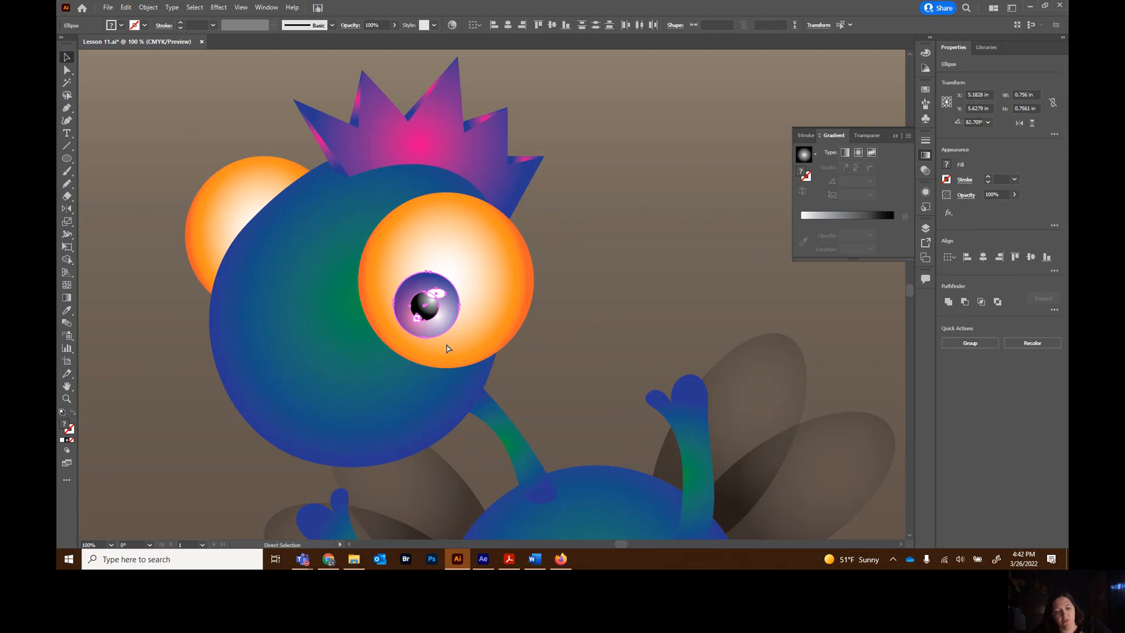
key(ctrl+v)
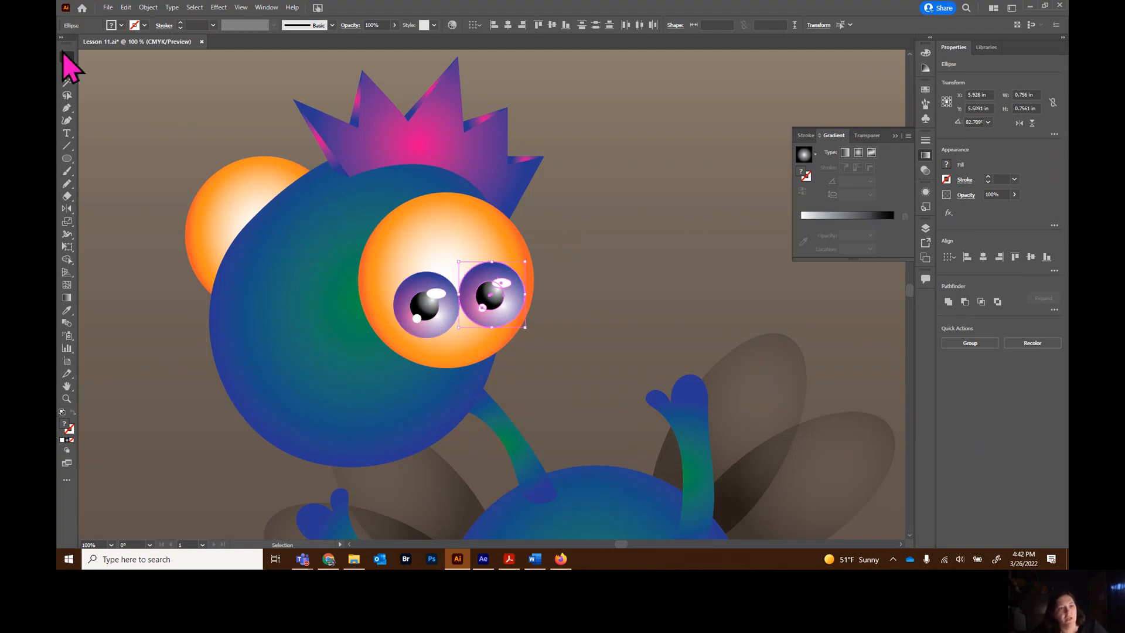
drag(507, 326, 216, 251)
drag(169, 186, 188, 206)
drag(223, 247, 221, 245)
click(625, 315)
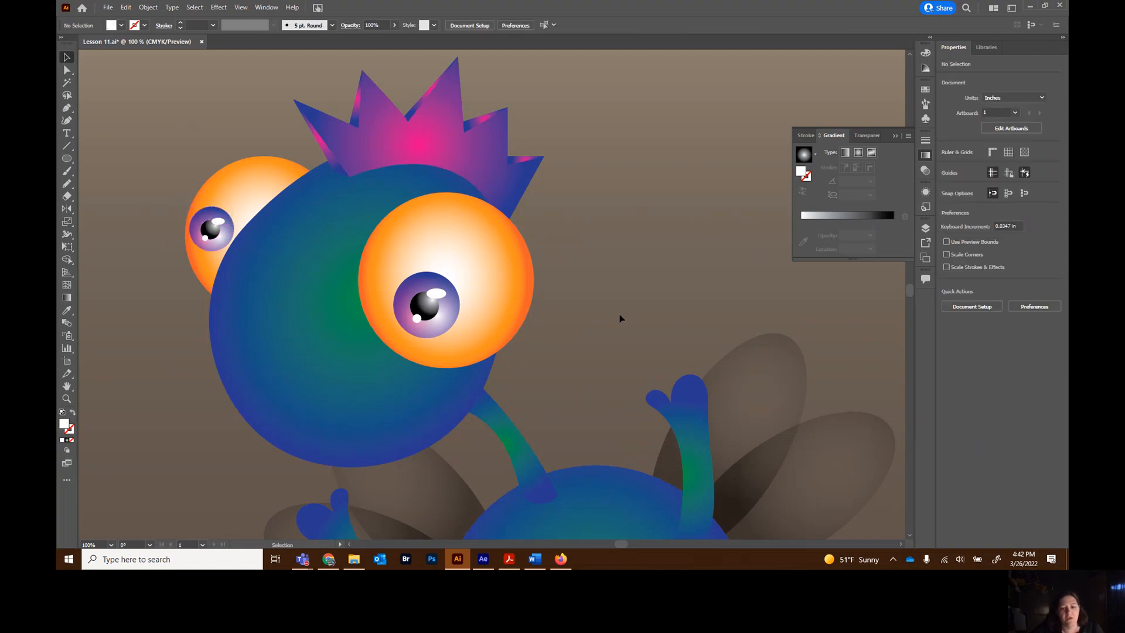
key(ctrl+minus)
key(ctrl+minus)
key(ctrl+minus)
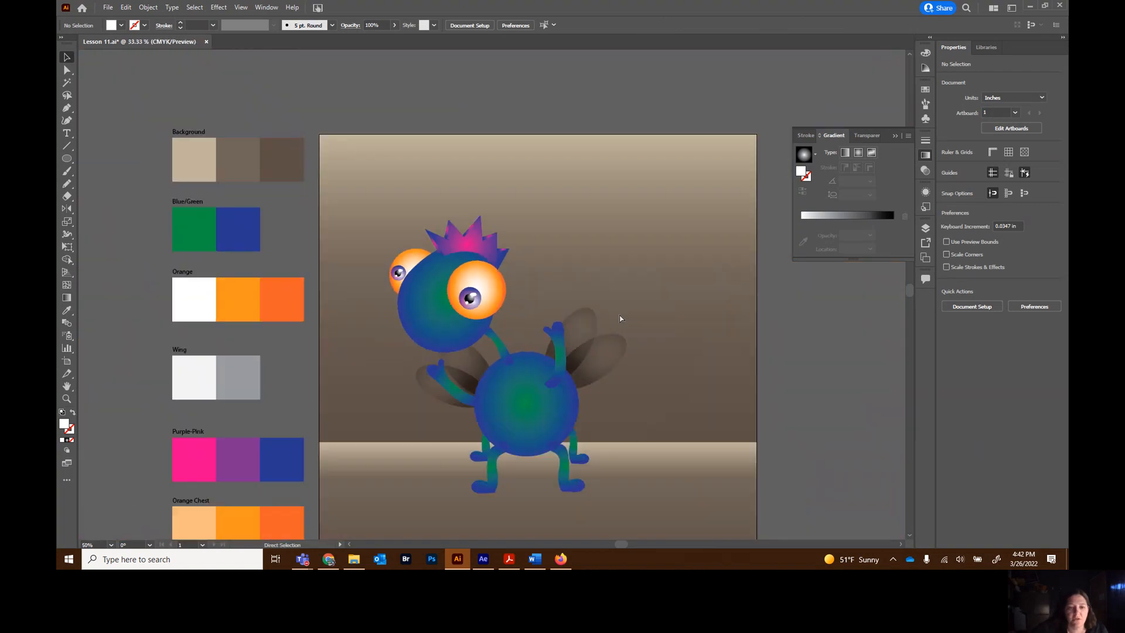
key(ctrl+minus)
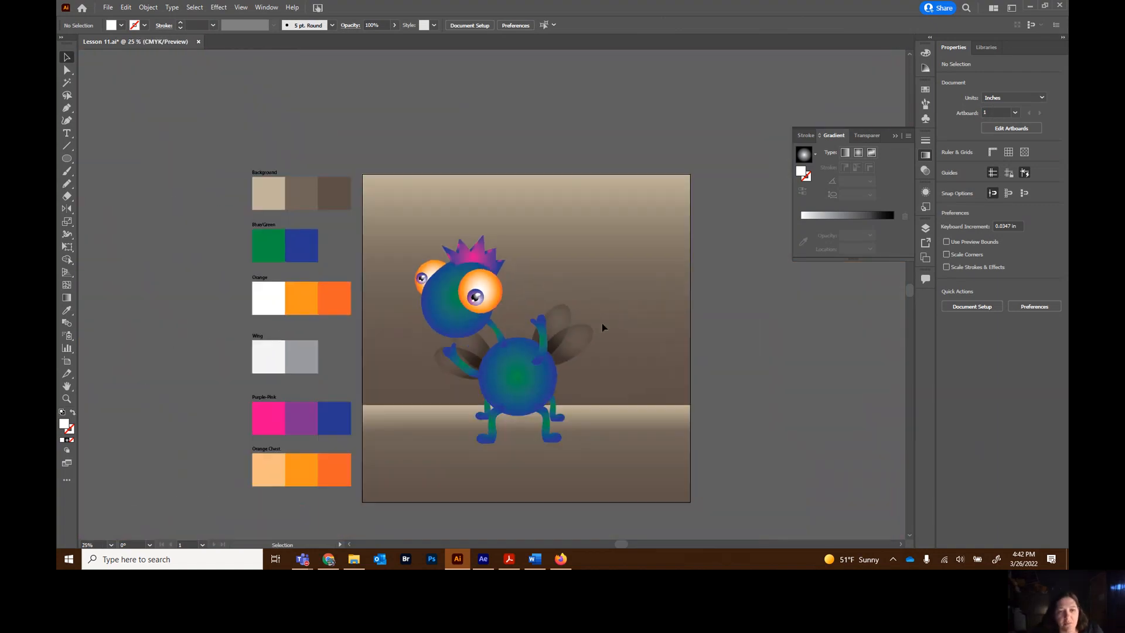
scroll(618, 340, down, 1)
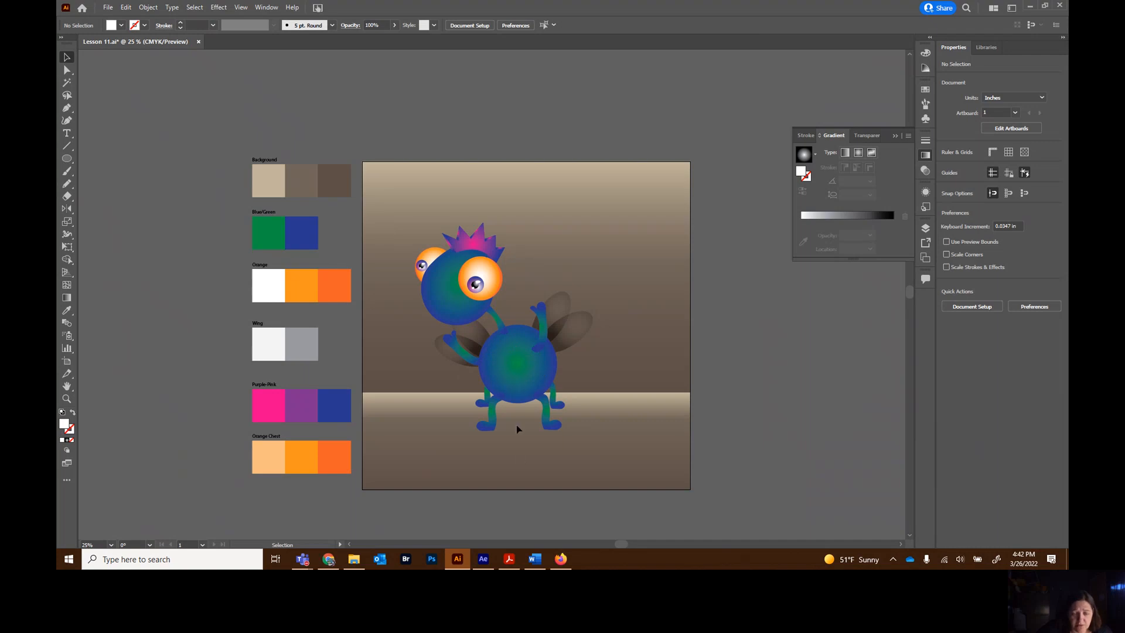
Draw a closed white shape about 1.51 by 0.89 in with the Pen tool, curving just below the front eye's lower edge
click(67, 398)
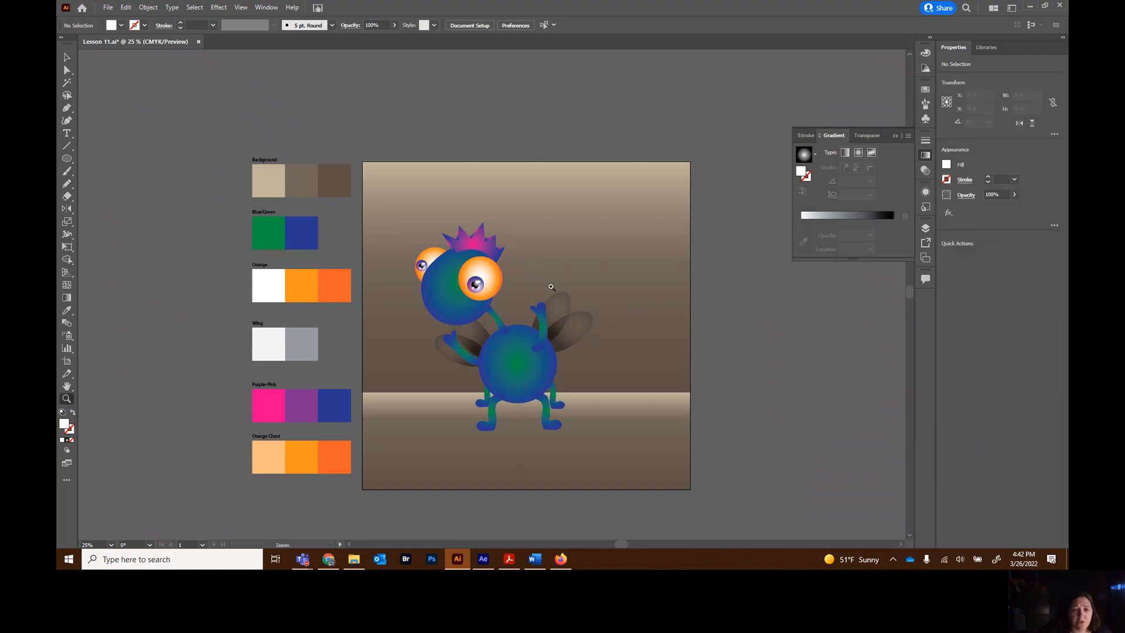
click(497, 288)
click(497, 288)
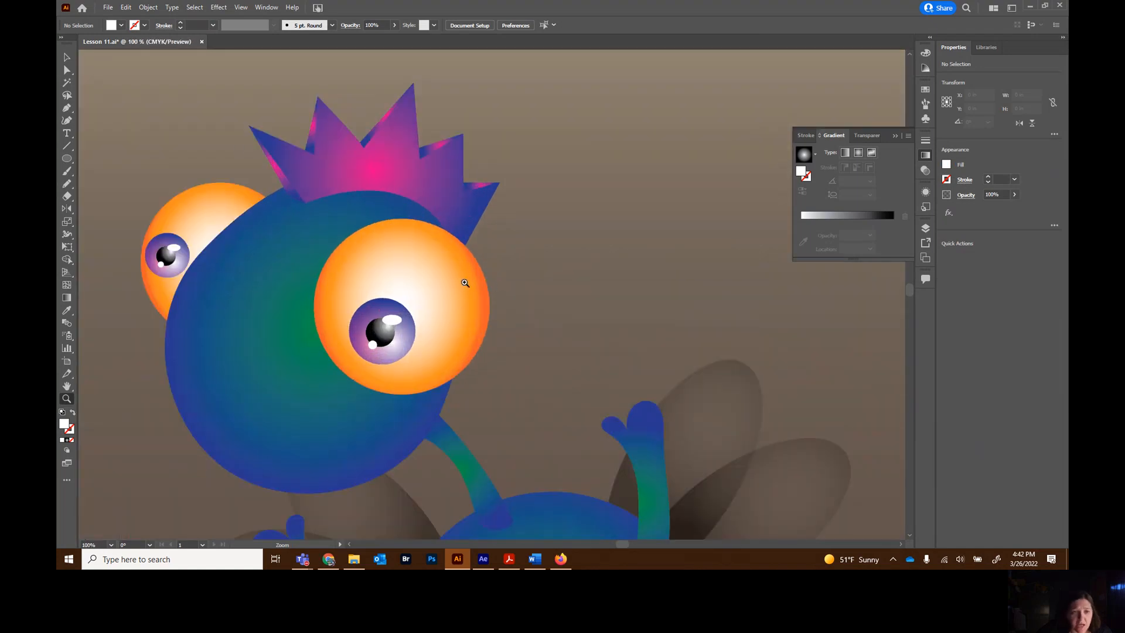
click(66, 108)
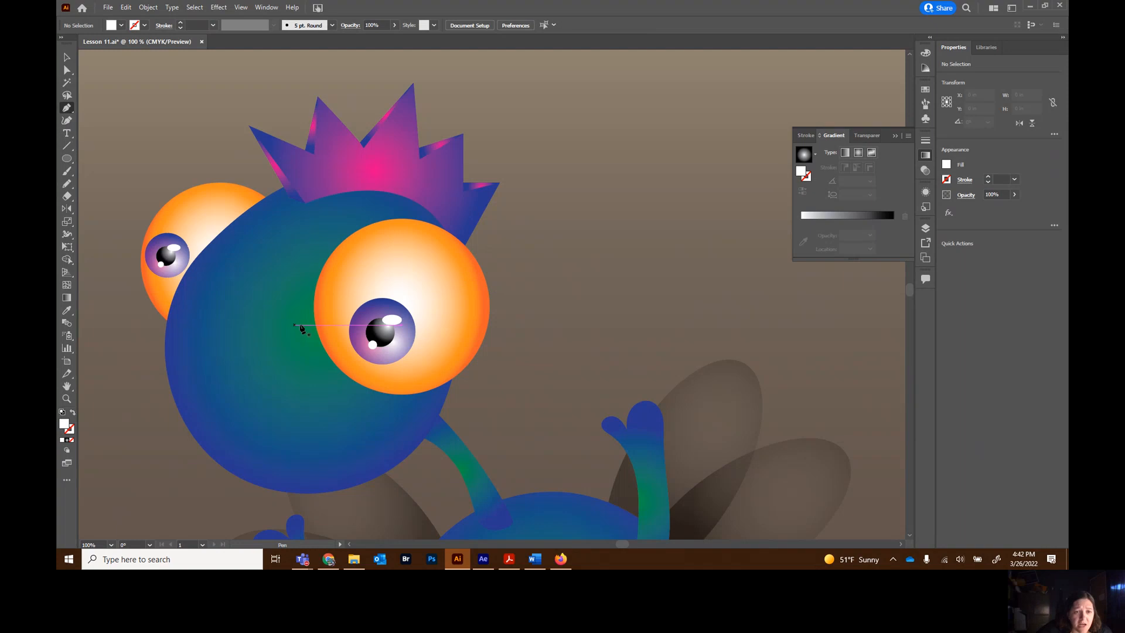
click(319, 339)
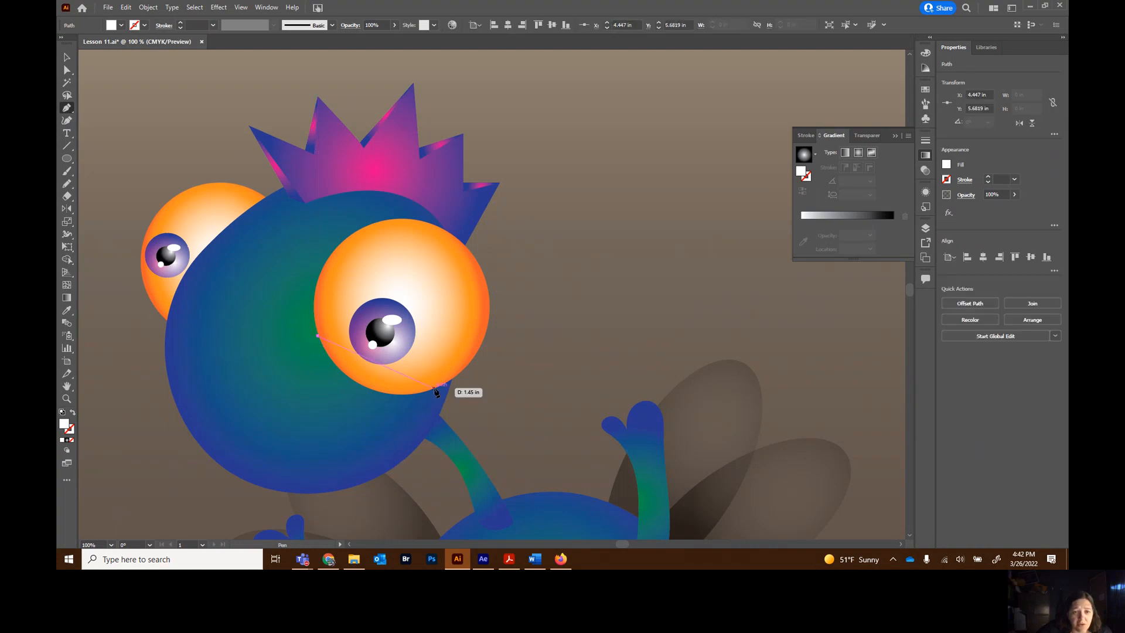
drag(366, 413, 420, 436)
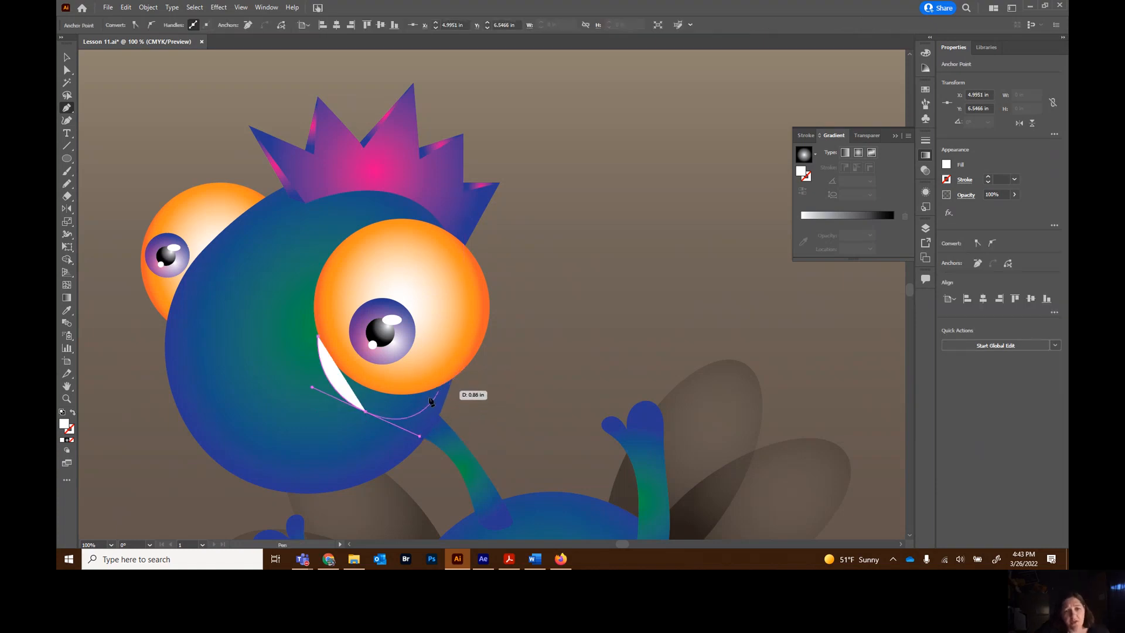
click(367, 414)
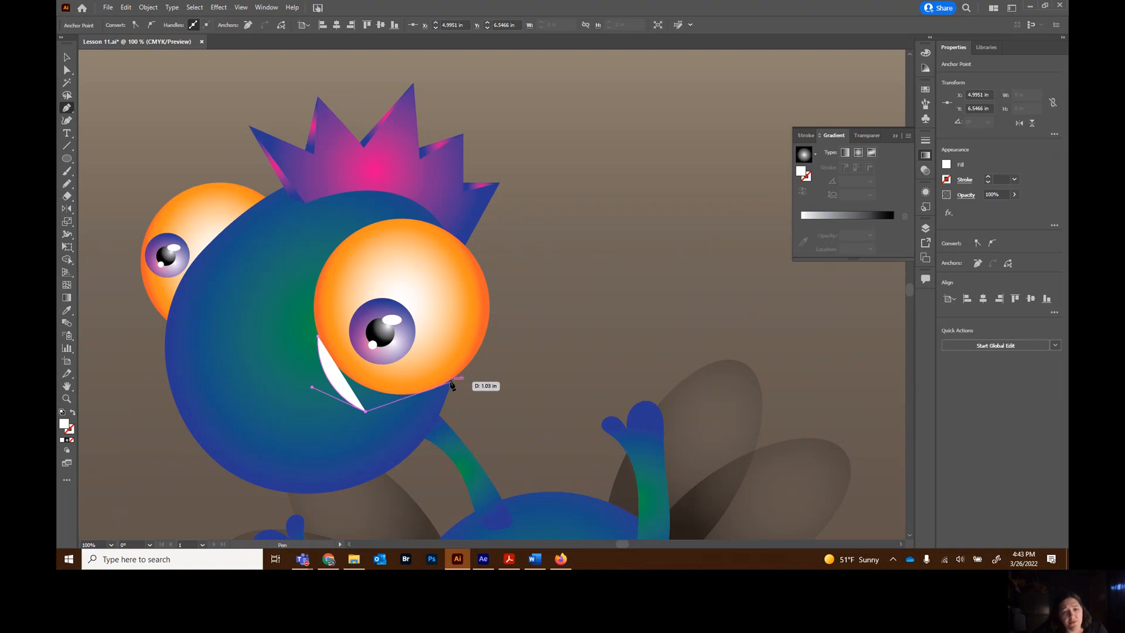
drag(451, 382, 488, 334)
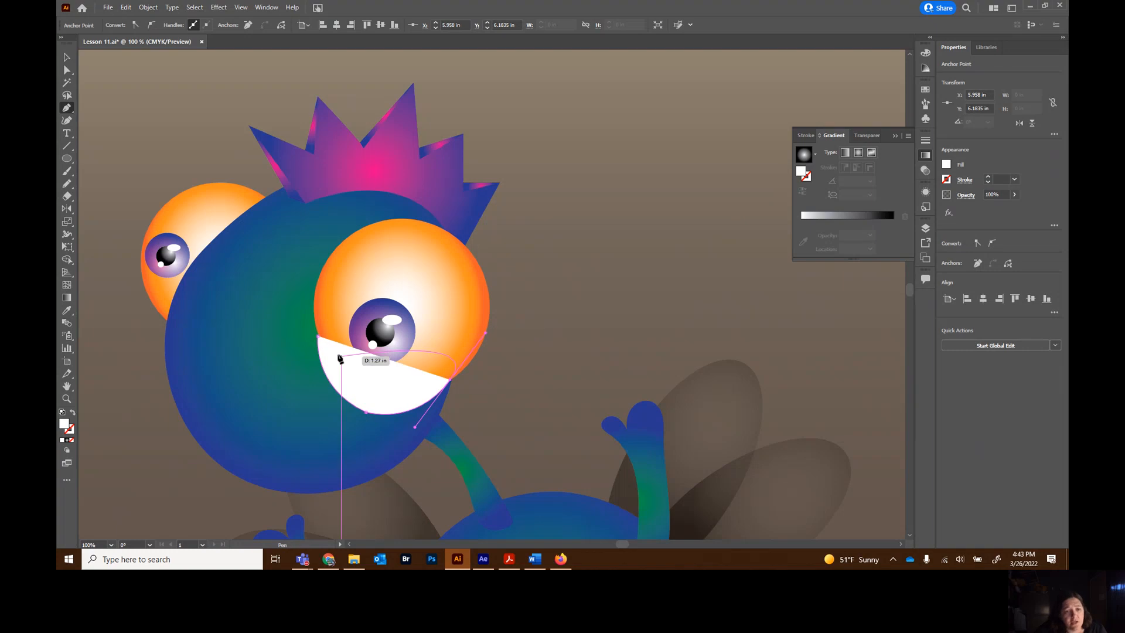
click(451, 382)
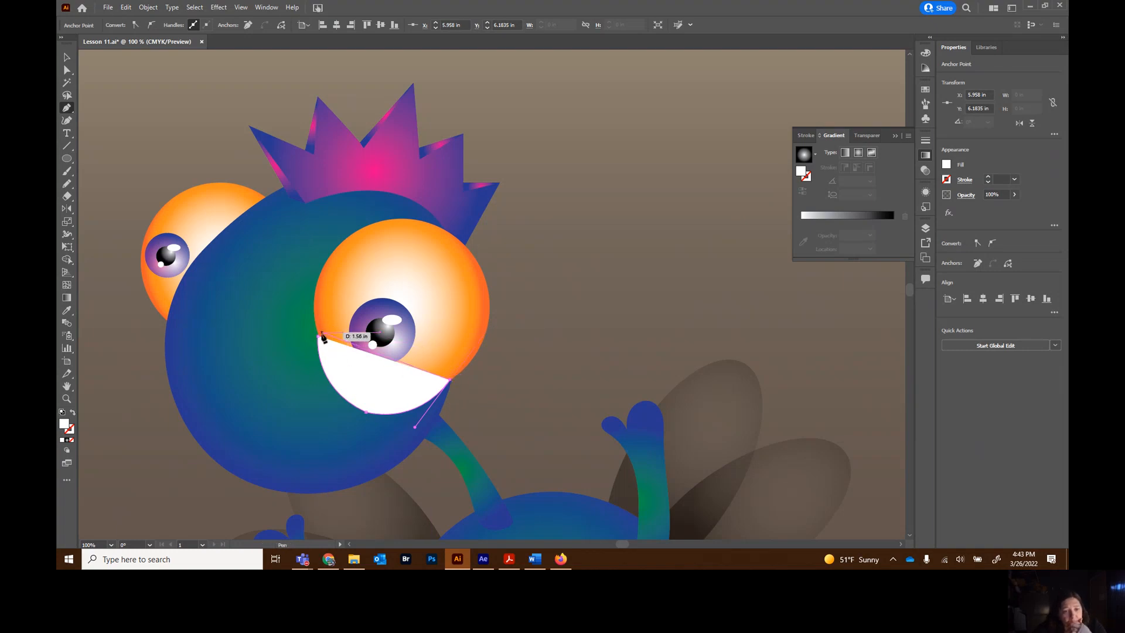
drag(318, 338, 313, 386)
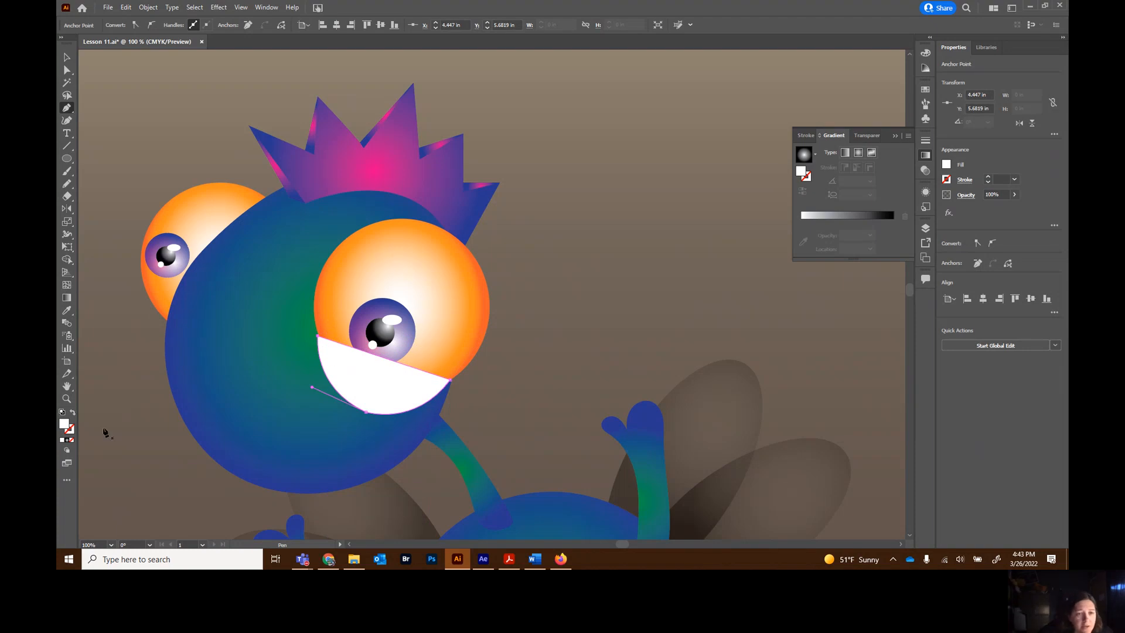
Sample the wing's transparent radial gradient with the Eyedropper and apply it to the shape under the front eye
scroll(379, 435, down, 3)
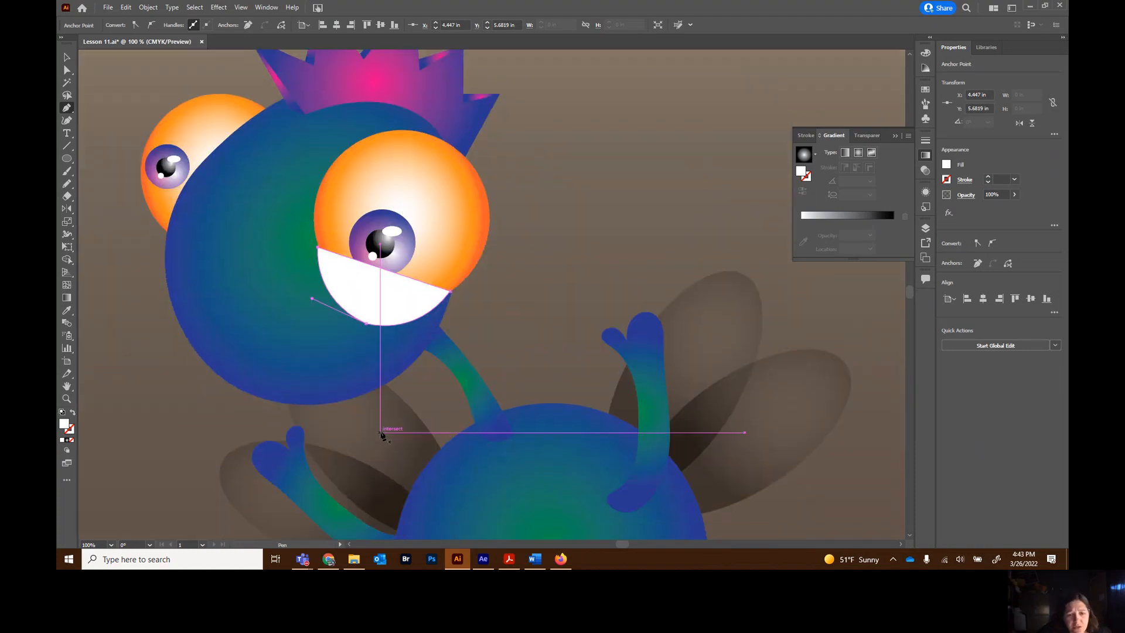
scroll(381, 434, up, 1)
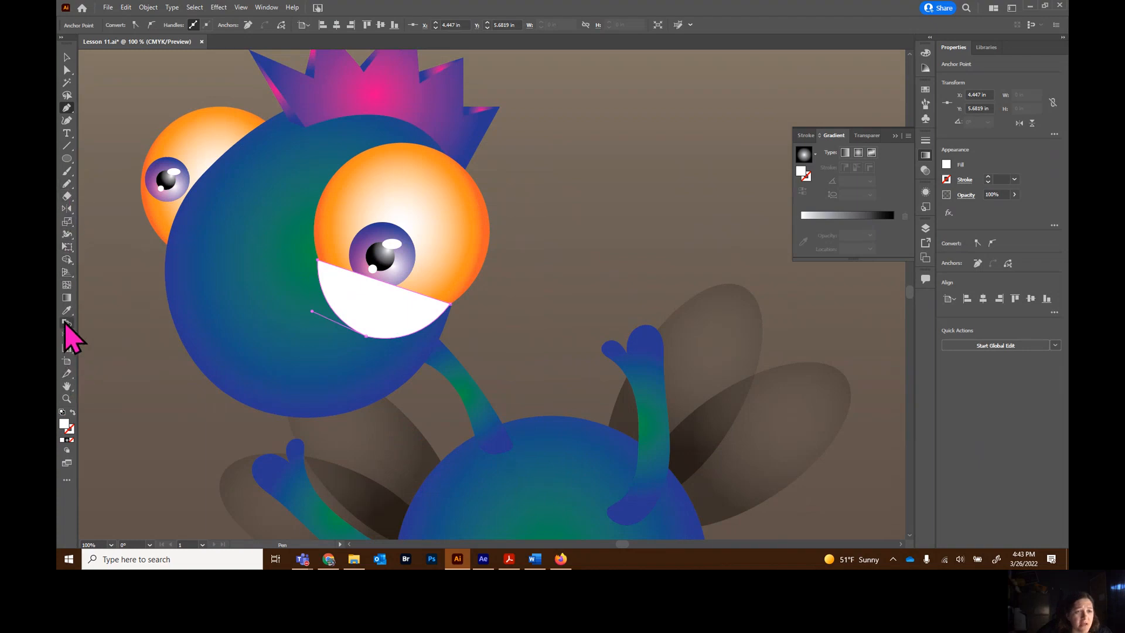
click(67, 311)
click(142, 173)
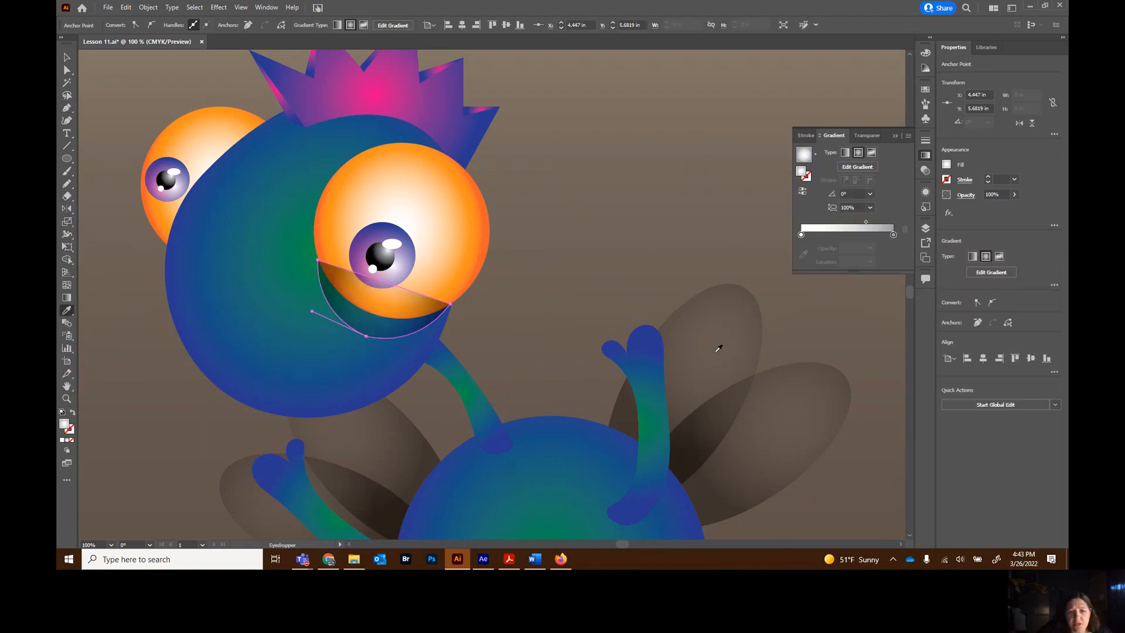
Unlock the Head layer and move the shadow path from the Eyes layer into it, directly beneath the front eye's orange ellipse
click(67, 56)
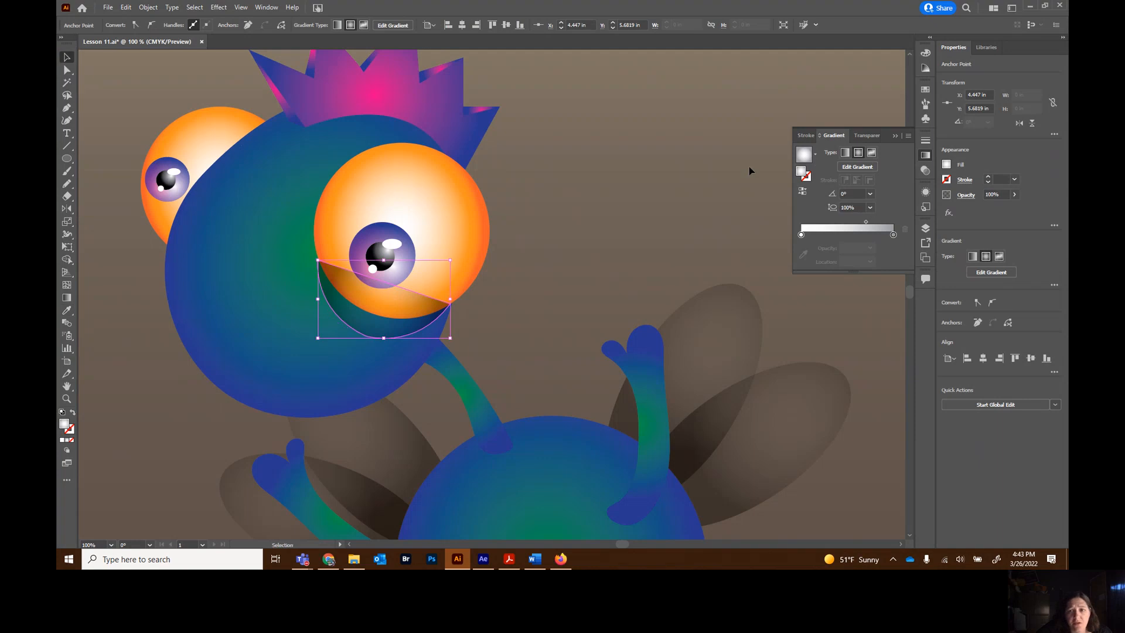
click(928, 230)
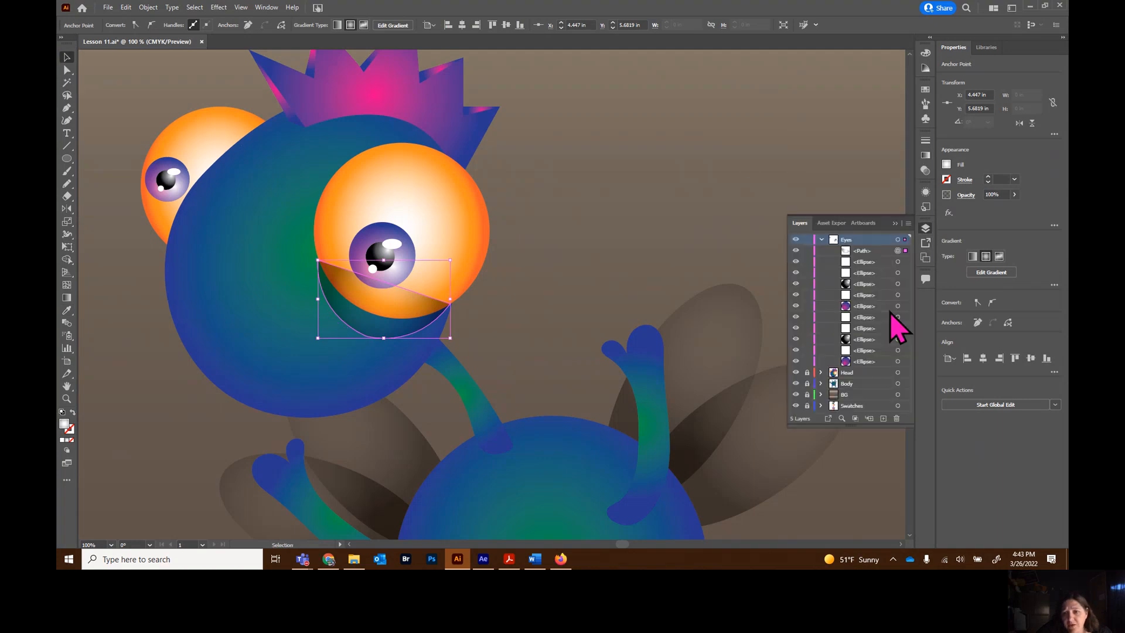
drag(874, 251, 872, 369)
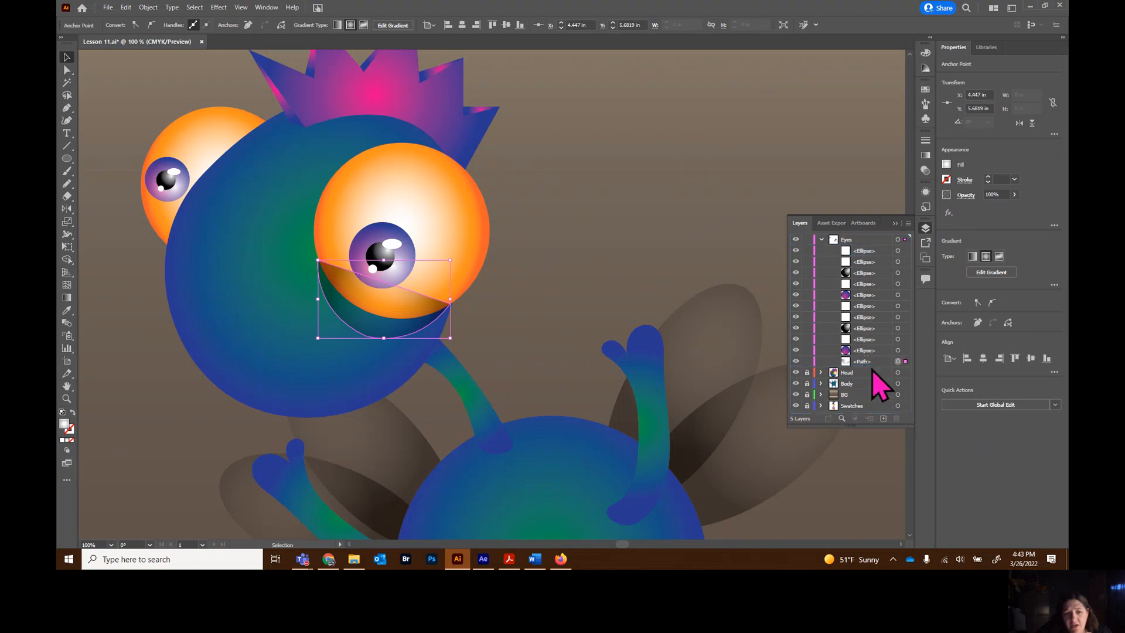
click(808, 375)
click(820, 372)
drag(829, 384, 871, 389)
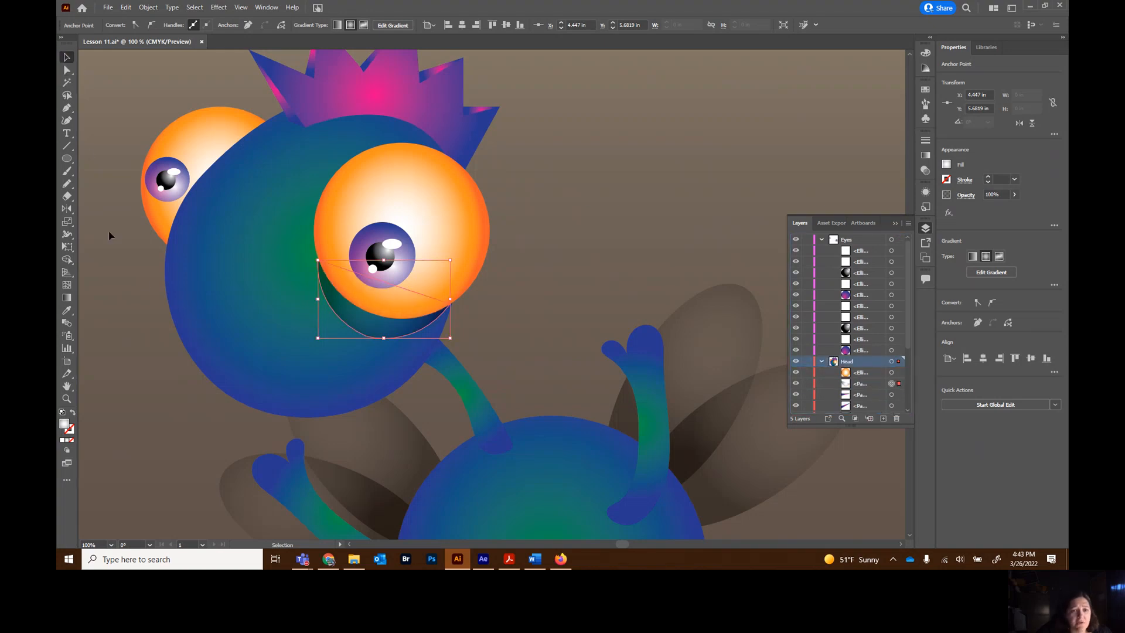
click(117, 264)
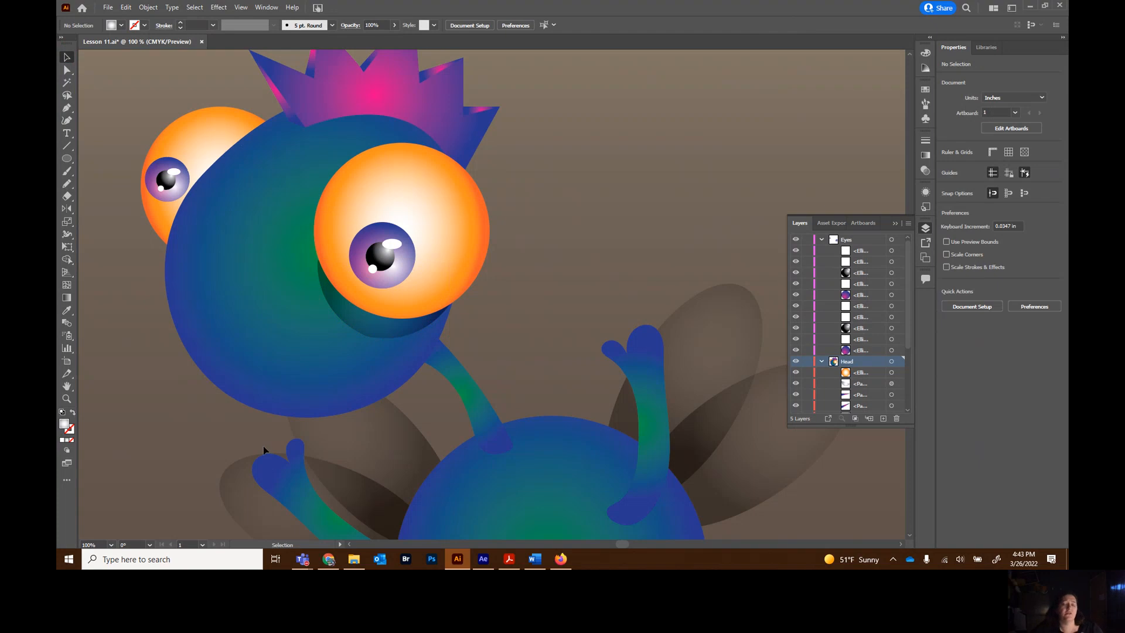
Nudge the shadow path up and slightly right to X 5.2361 in, Y 5.9891 in so it sits closer behind the front eye
key(a)
key(ctrl+minus)
key(ctrl+minus)
key(ctrl+minus)
key(ctrl+minus)
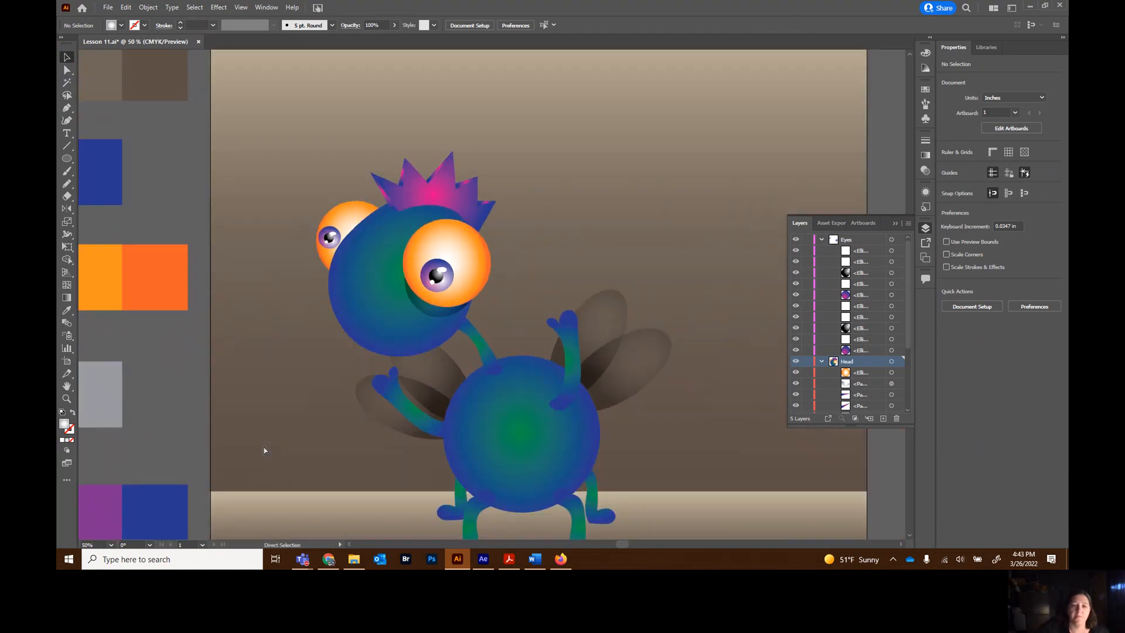
key(ctrl+plus)
key(ctrl+plus)
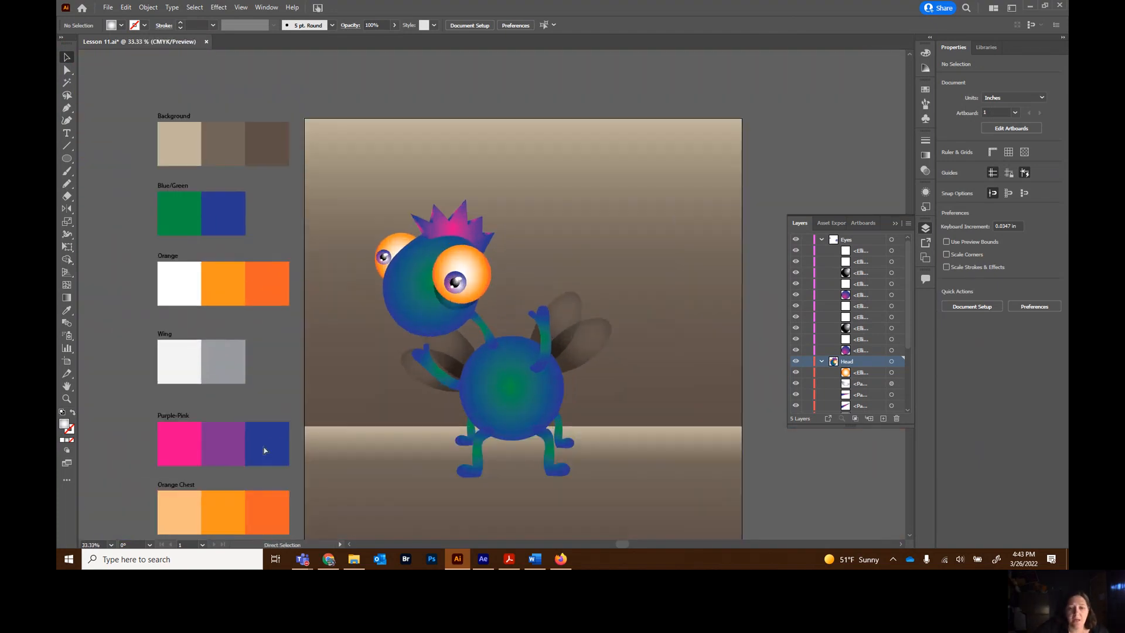
click(437, 317)
key(Up)
key(Up)
key(Up)
key(Up)
key(Up)
key(Up)
key(Up)
key(Up)
key(Up)
key(Up)
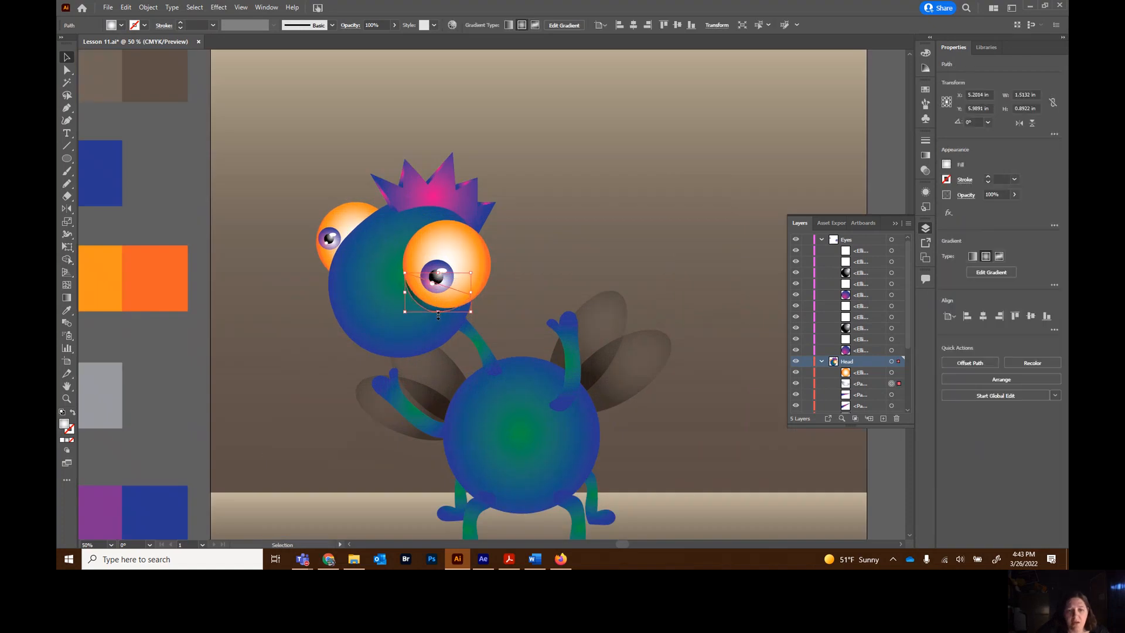
key(Right)
key(Right)
key(Right)
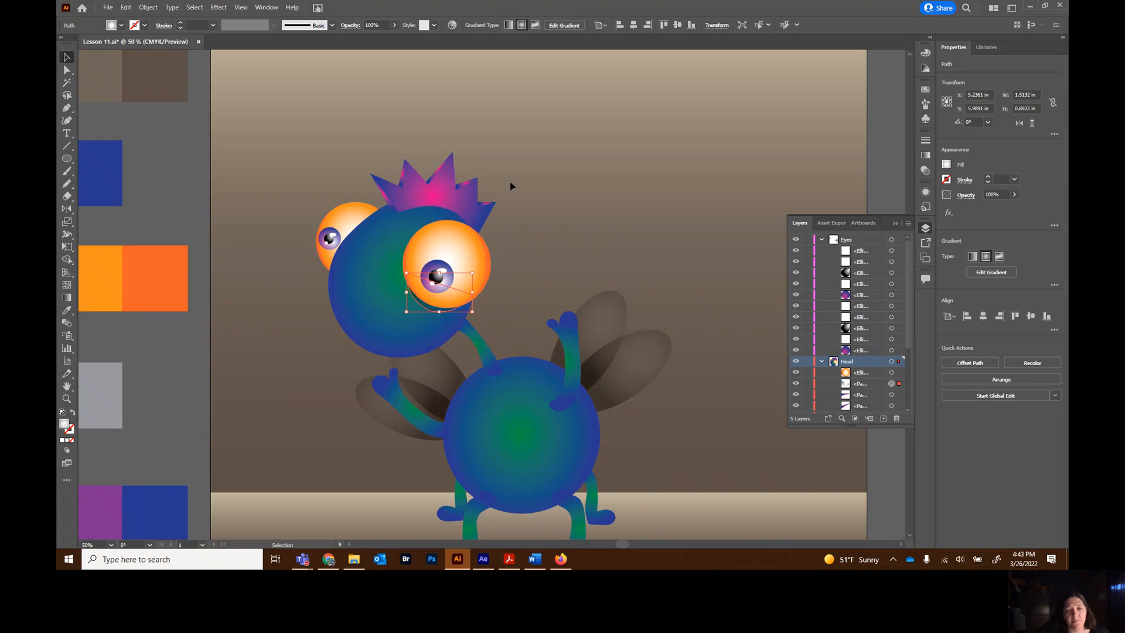
click(542, 185)
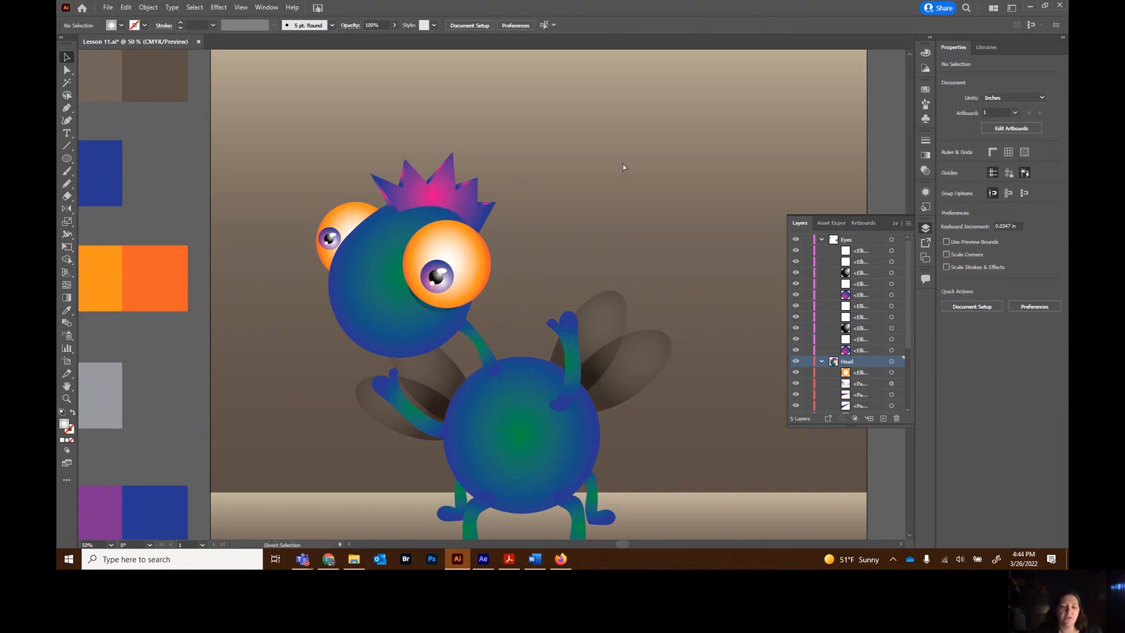
key(ctrl+0)
key(ctrl+minus)
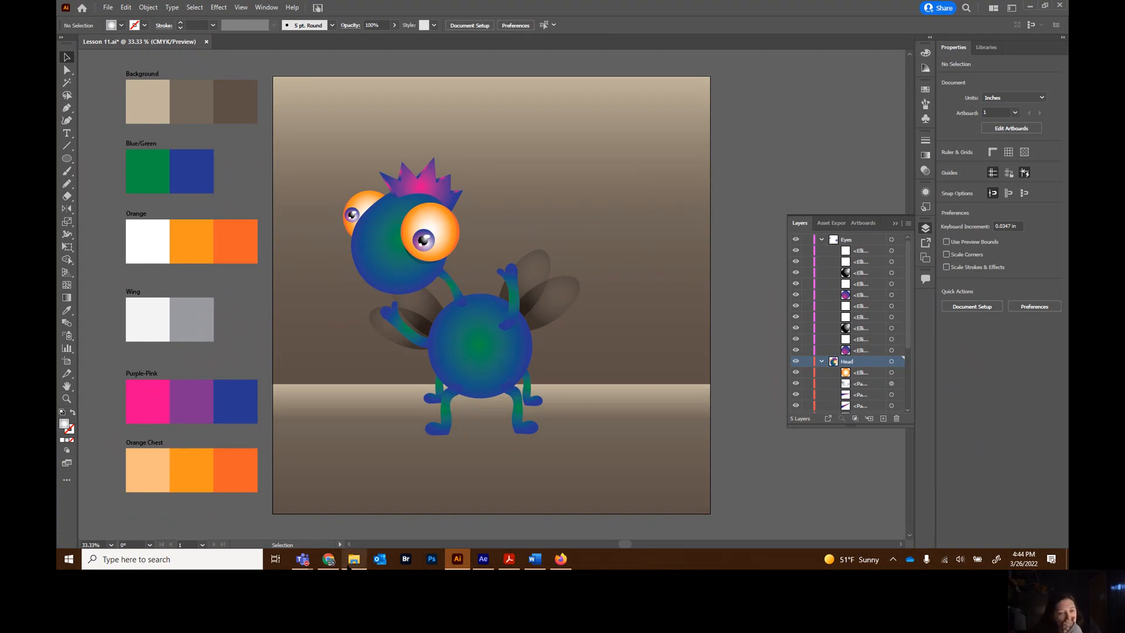
Switch to the Microsoft Teams meeting window and leave the meeting
mouse_move(300, 563)
click(372, 502)
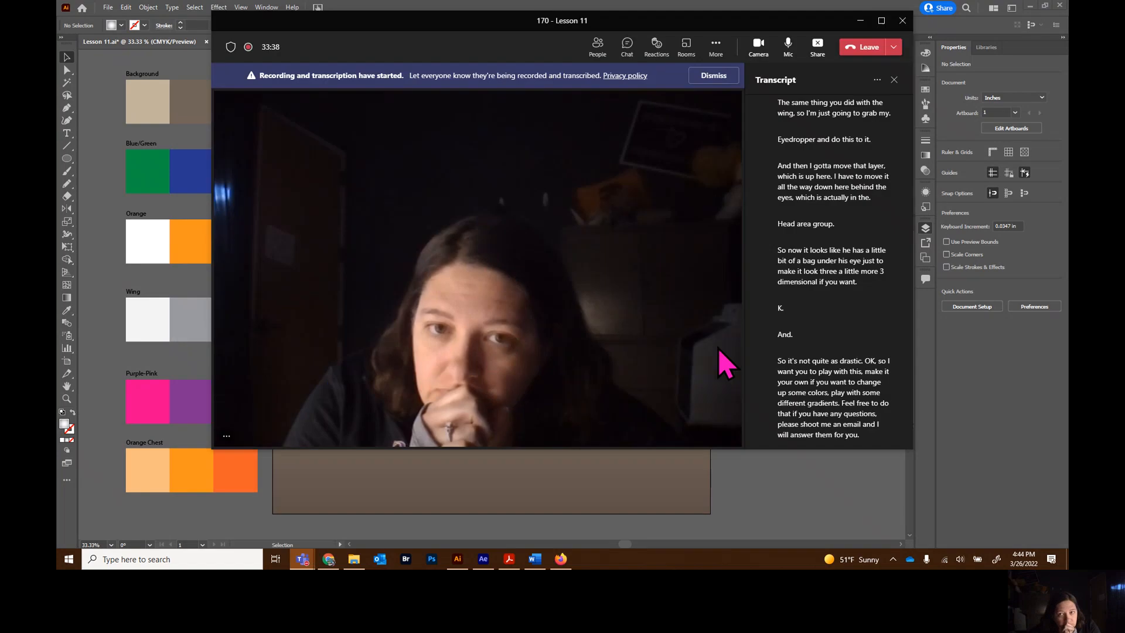
click(866, 48)
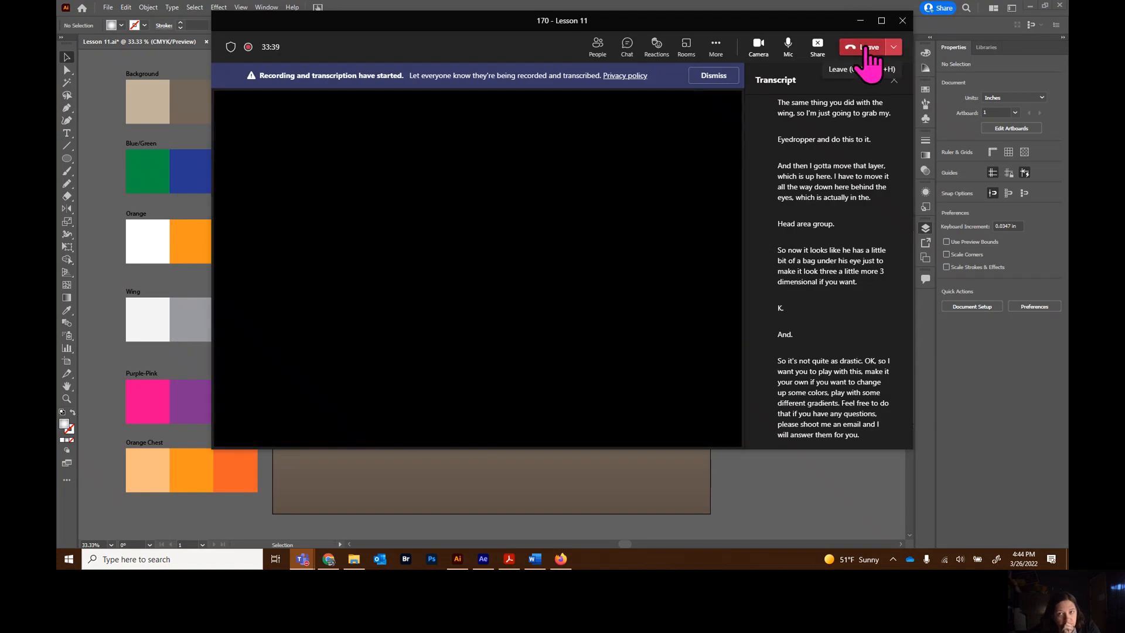